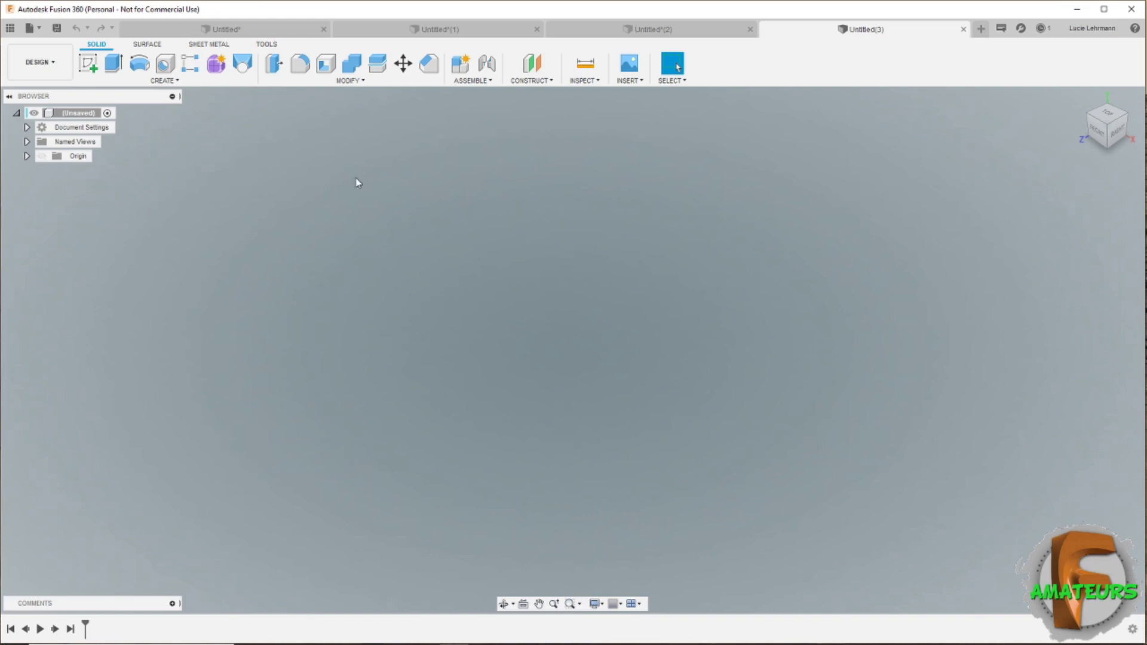
# - Review the lettered-ring and skull-sphere example designs, then start a new blank design
pyautogui.click(256, 31)
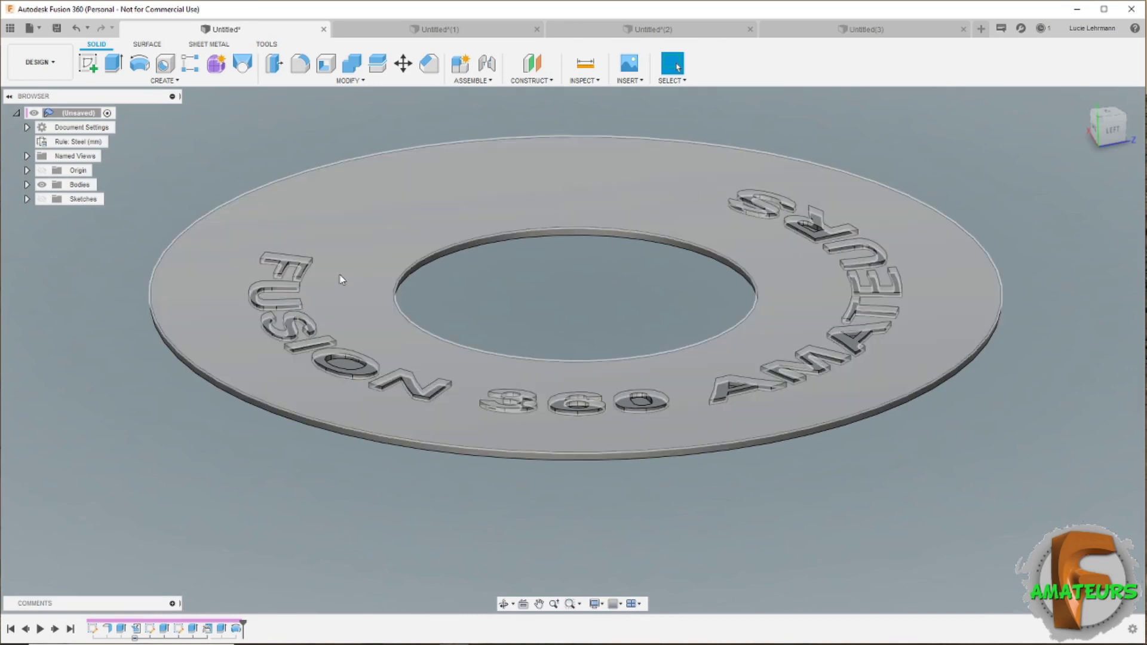
pyautogui.click(415, 28)
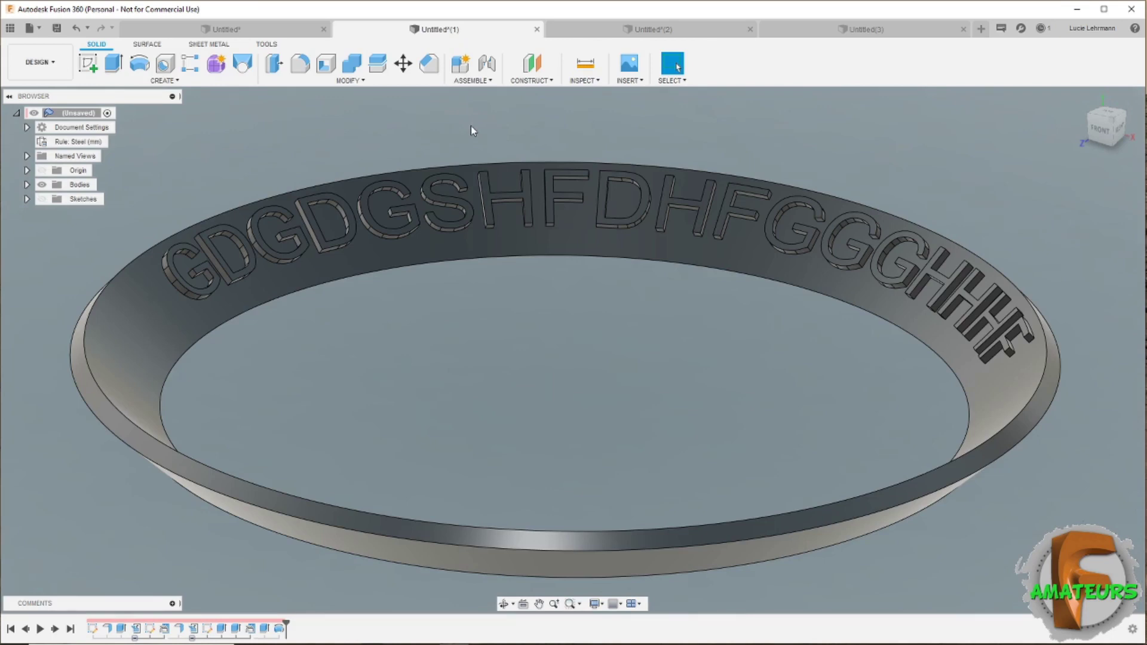
pyautogui.click(711, 30)
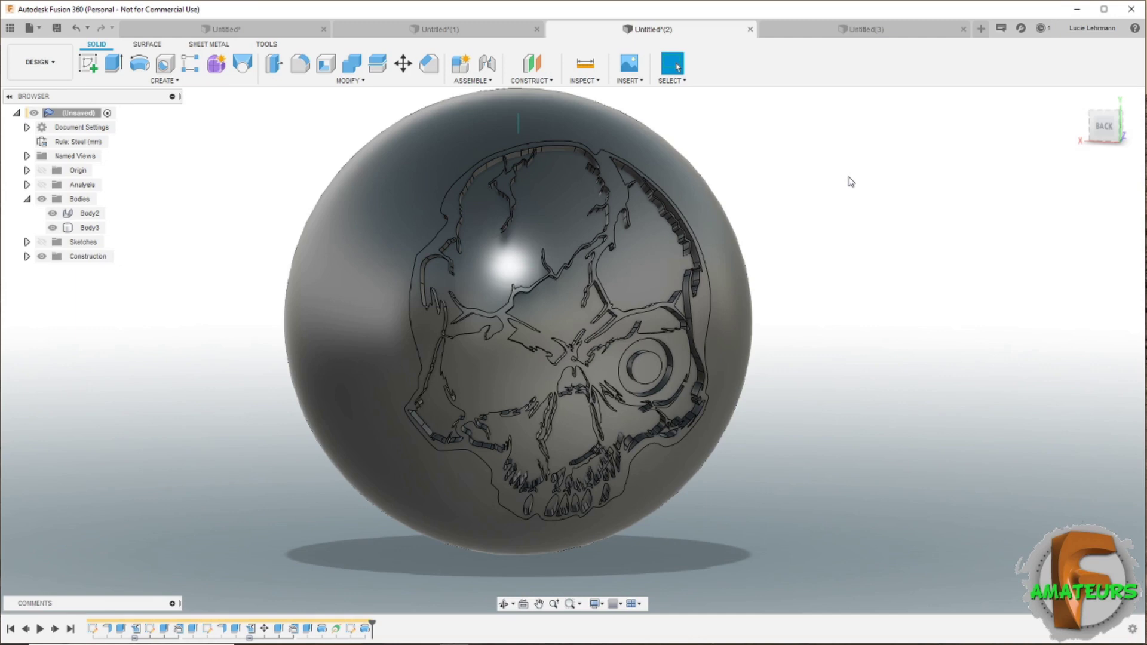
pyautogui.click(981, 30)
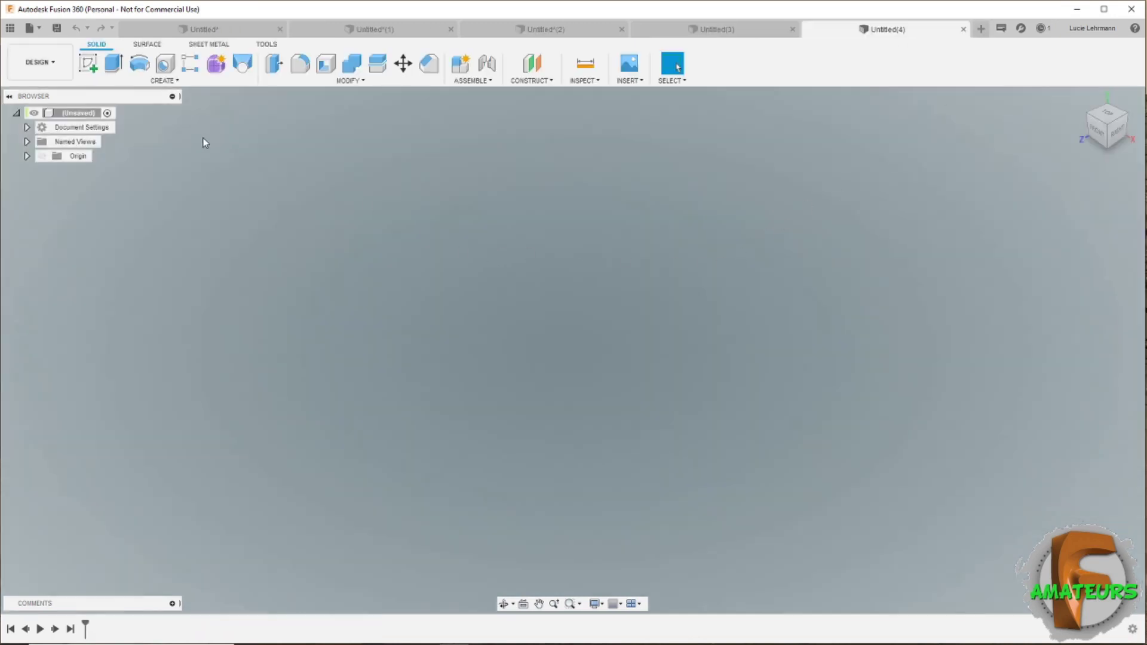
# - On the bottom plane, sketch an origin-centred arc stopping just short of a full circle
pyautogui.click(88, 63)
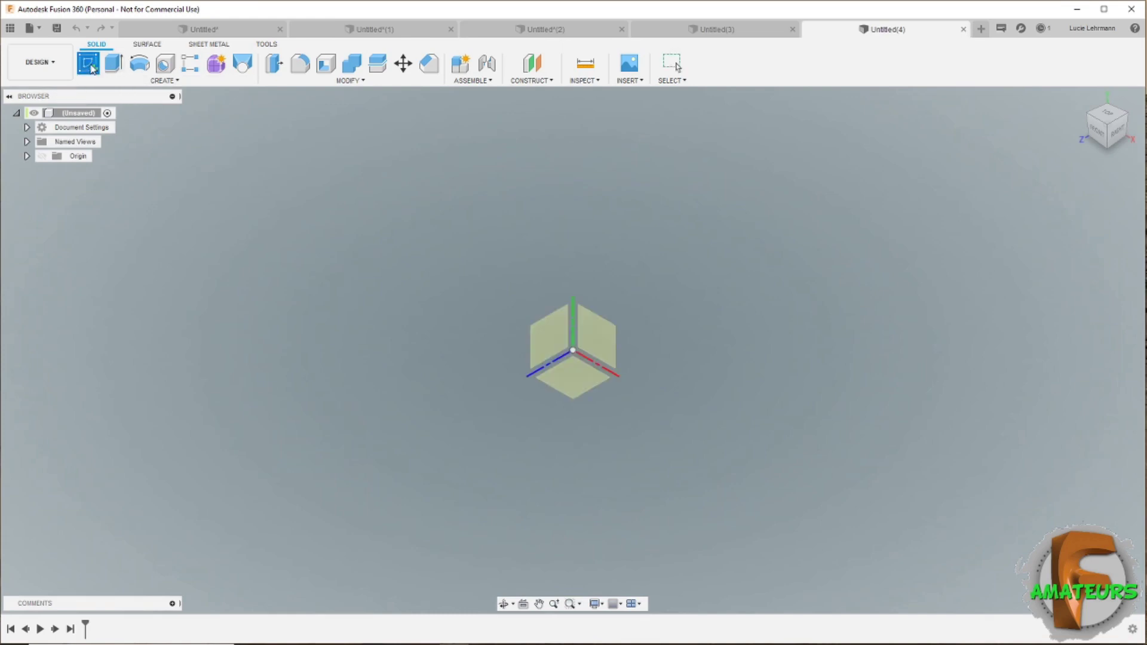
pyautogui.click(560, 375)
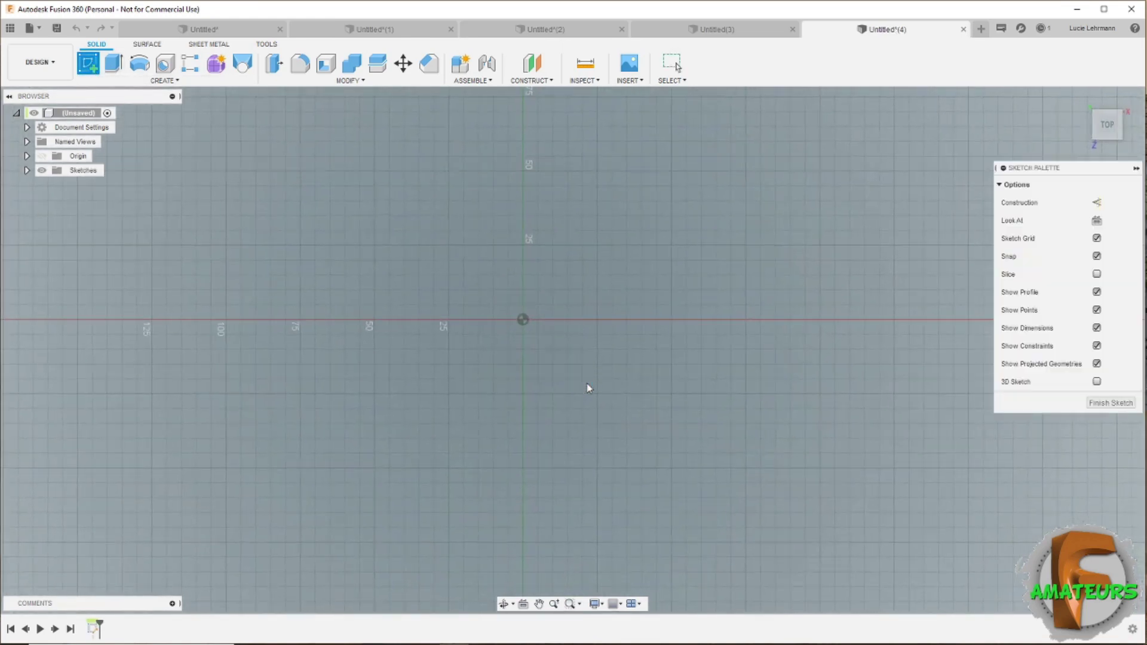
pyautogui.click(163, 81)
pyautogui.moveTo(134, 134)
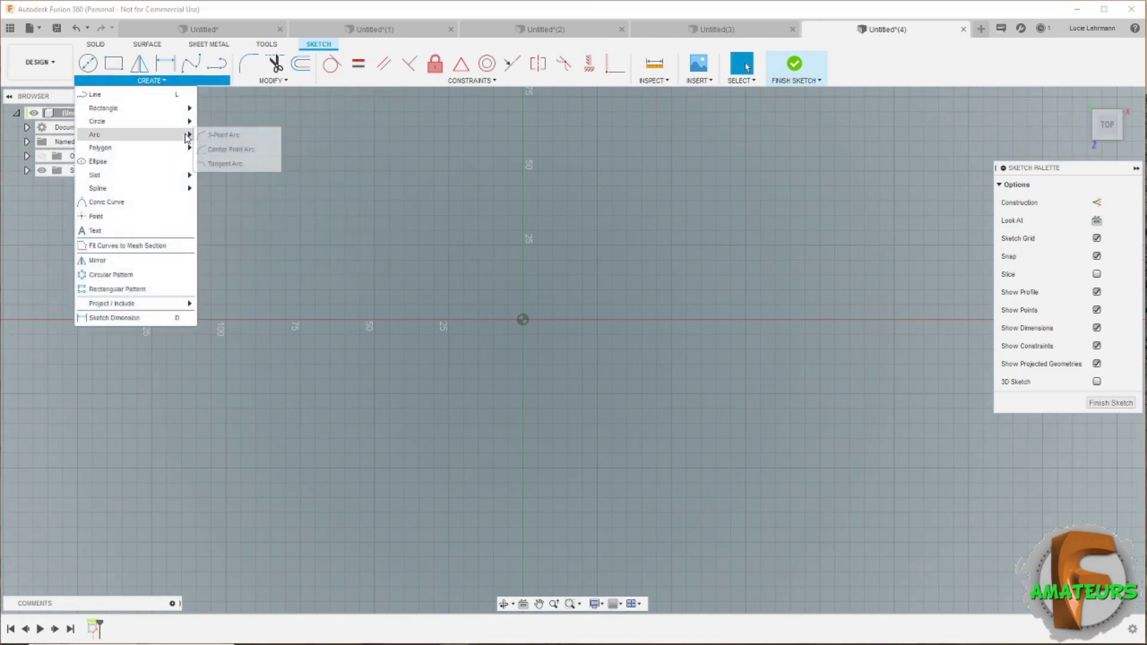
pyautogui.click(233, 148)
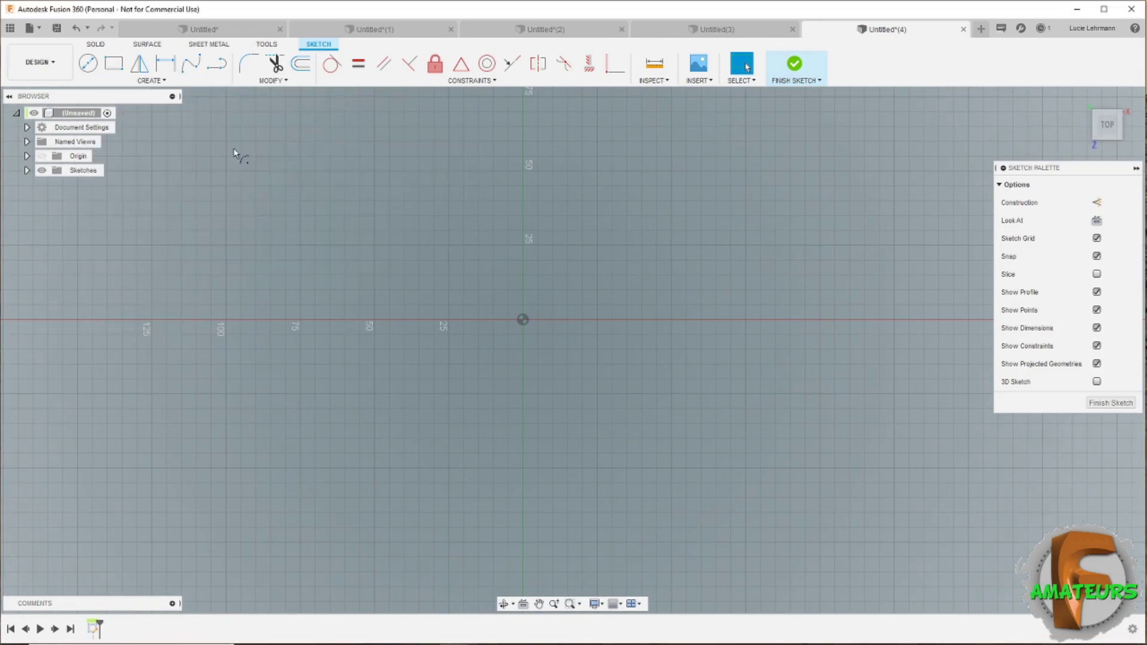
pyautogui.click(522, 319)
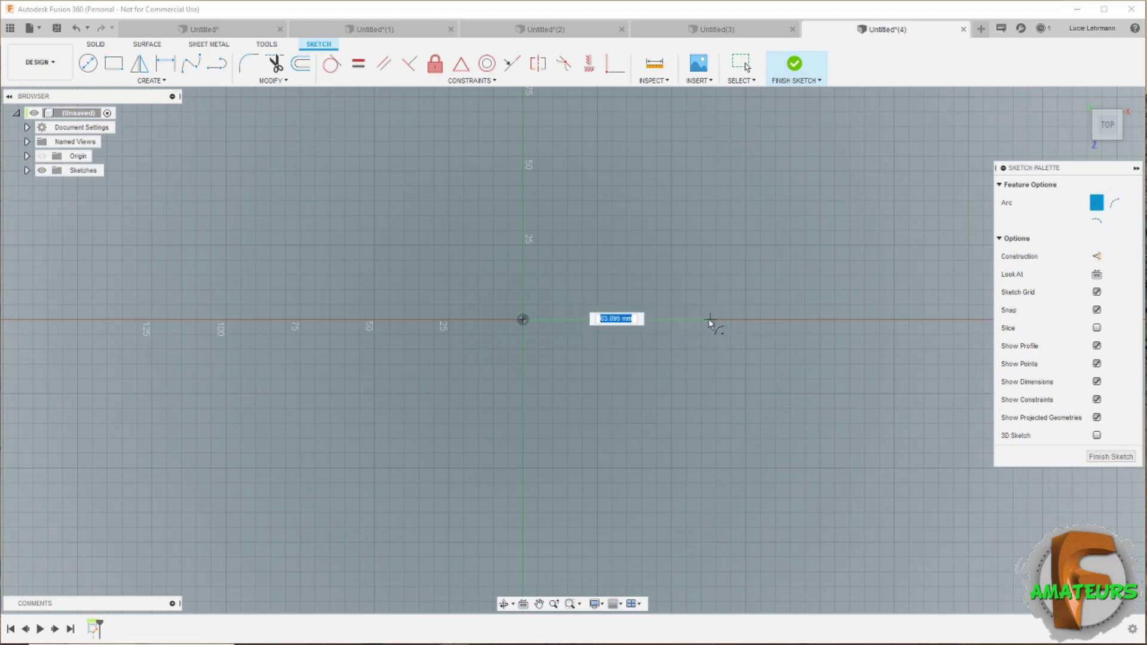
pyautogui.click(669, 319)
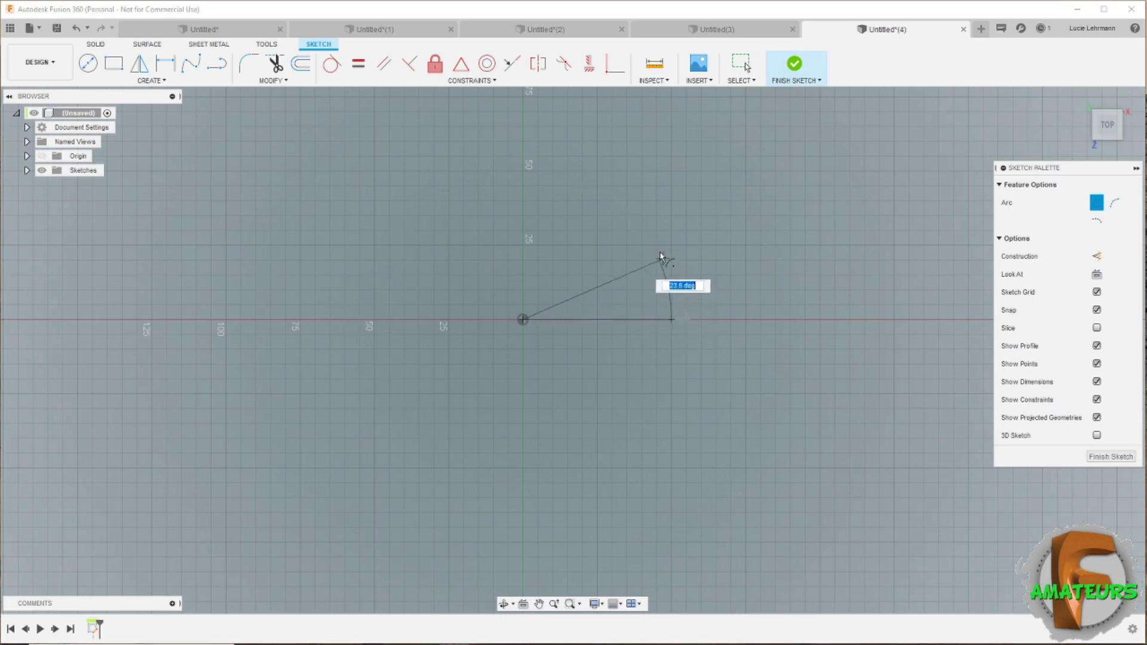
pyautogui.click(671, 334)
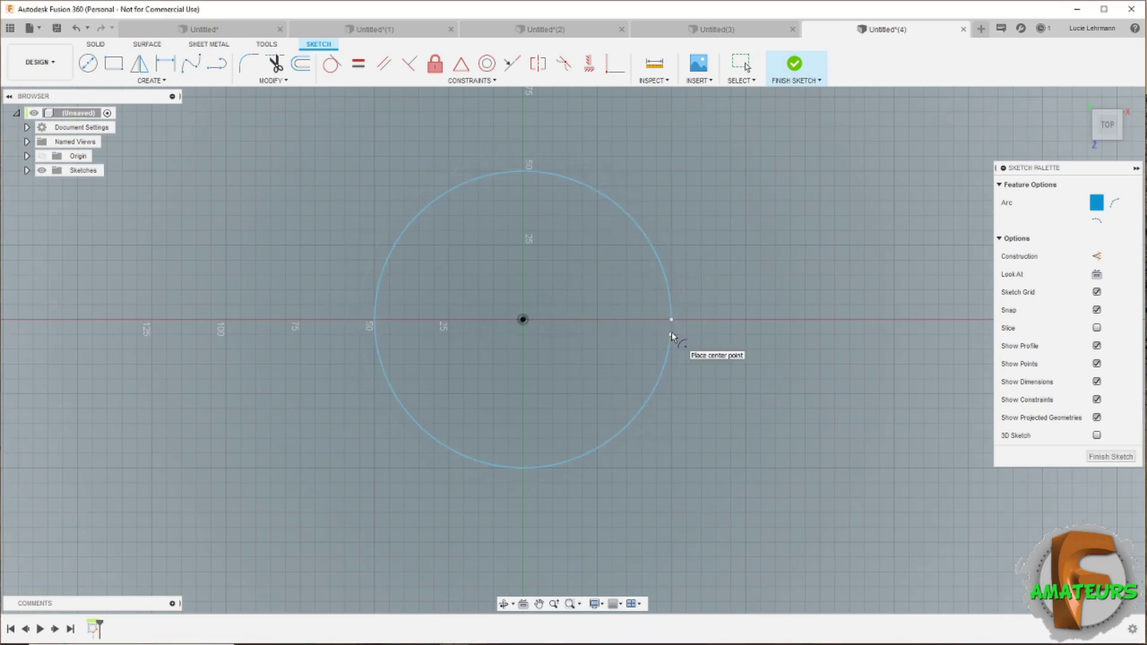
pyautogui.click(795, 66)
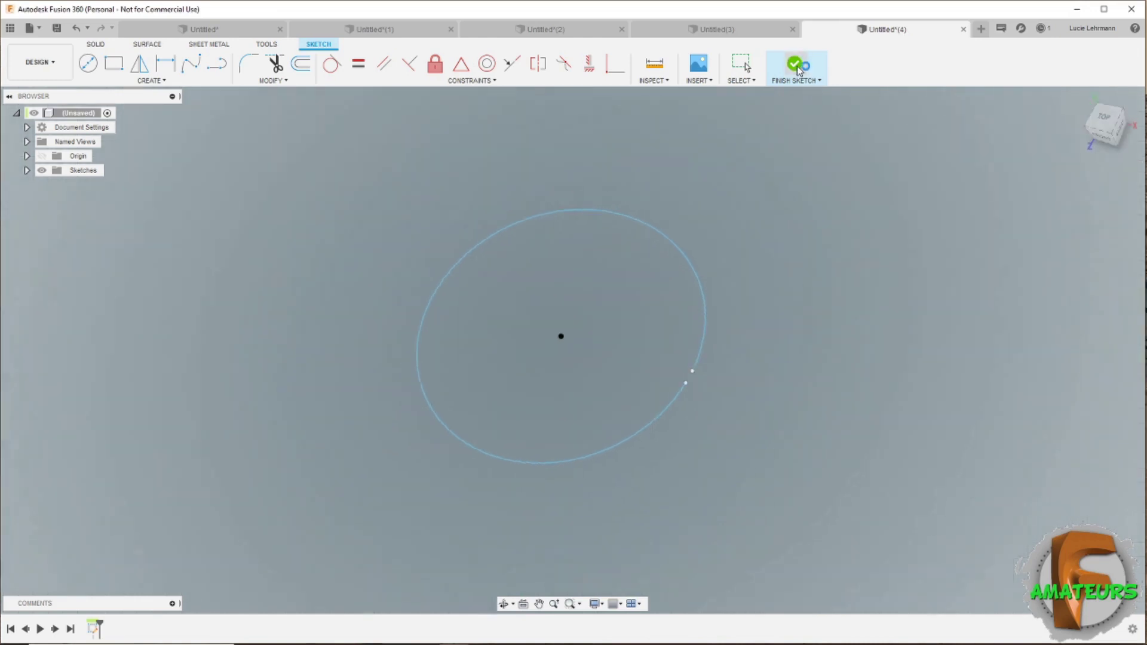
# - Turn the arc into a 1 mm sheet-metal flange, forming an open steel ring
pyautogui.click(218, 46)
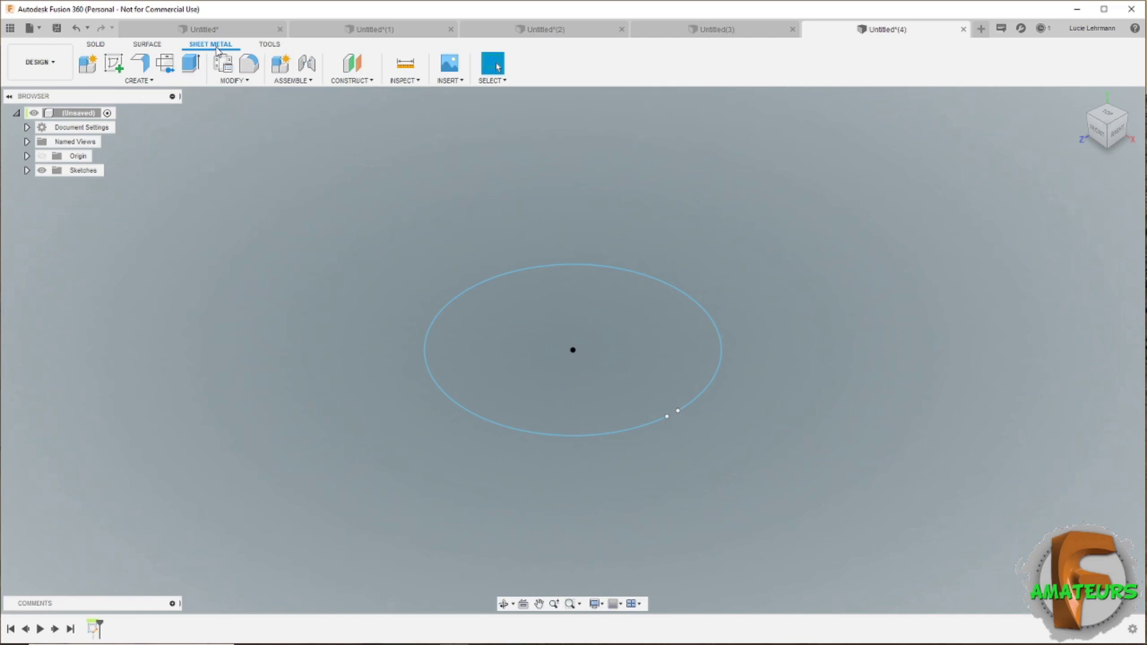
pyautogui.click(142, 63)
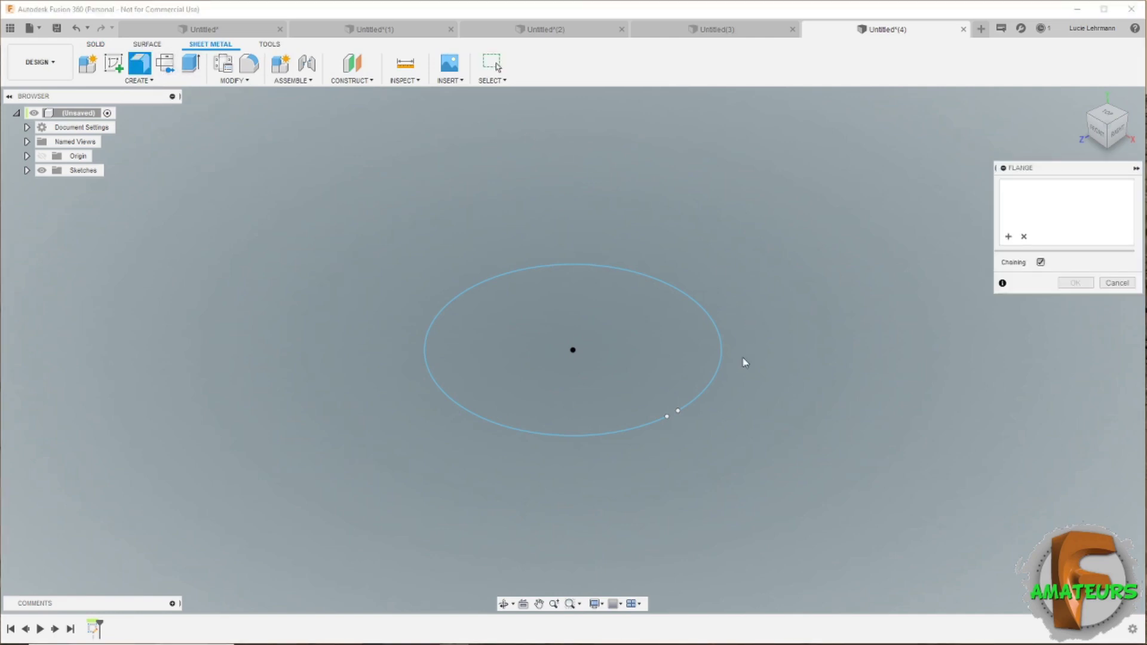
pyautogui.click(715, 379)
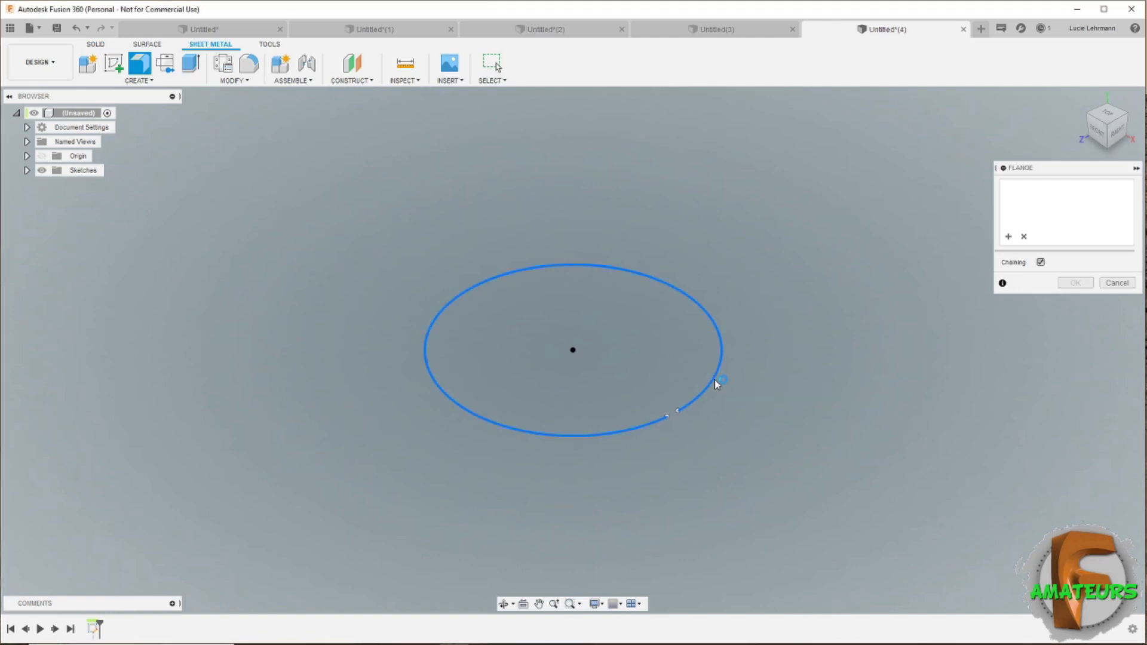
pyautogui.write('1')
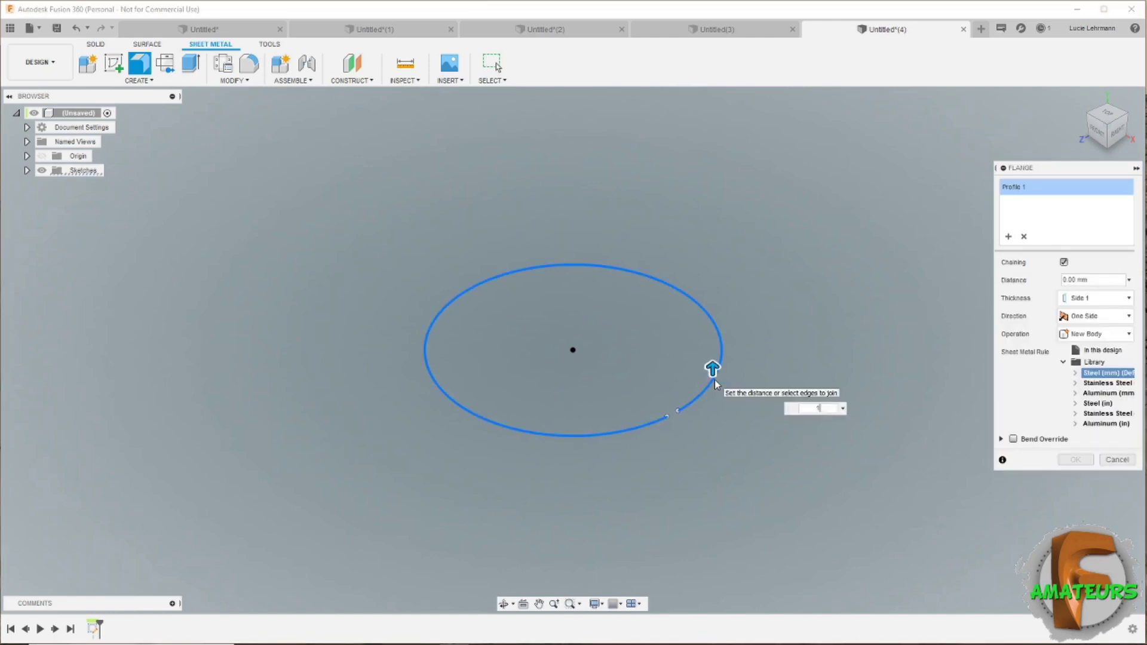
pyautogui.press('Return')
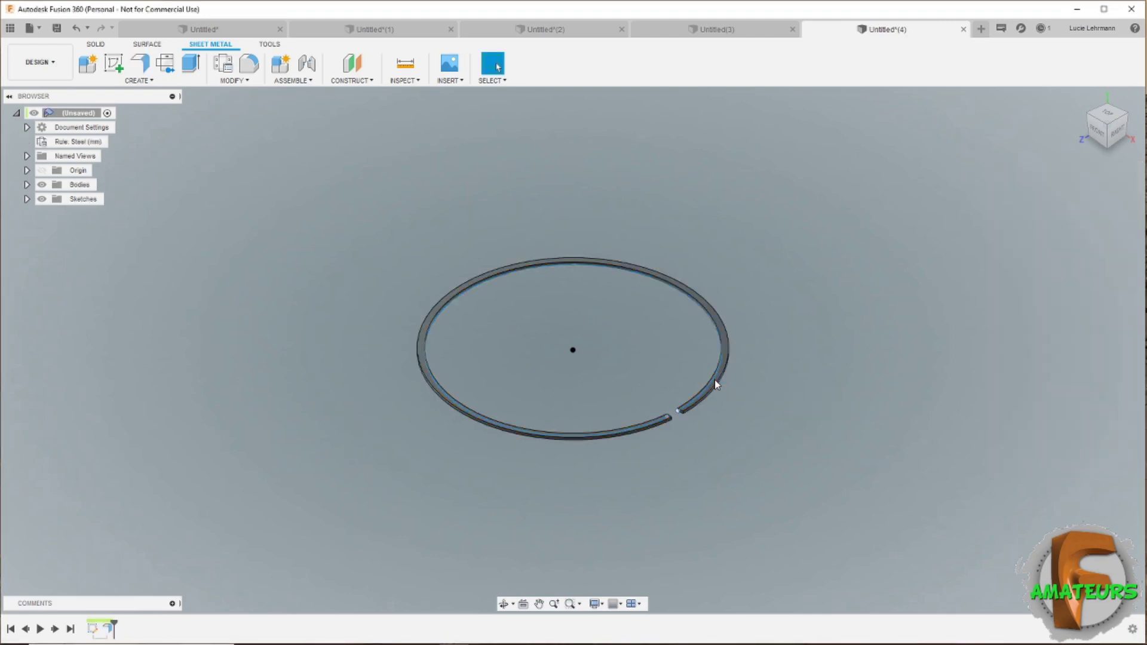
pyautogui.scroll(2, 715, 384)
pyautogui.scroll(5, 710, 407)
pyautogui.scroll(3, 692, 436)
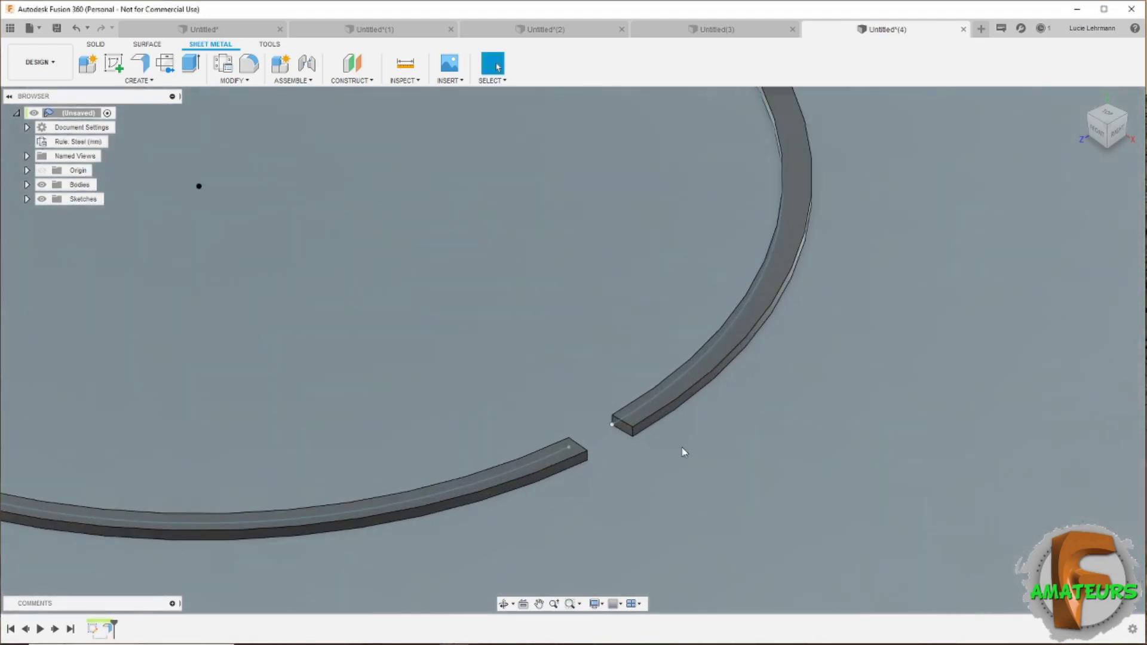
pyautogui.scroll(2, 674, 465)
pyautogui.scroll(2, 646, 442)
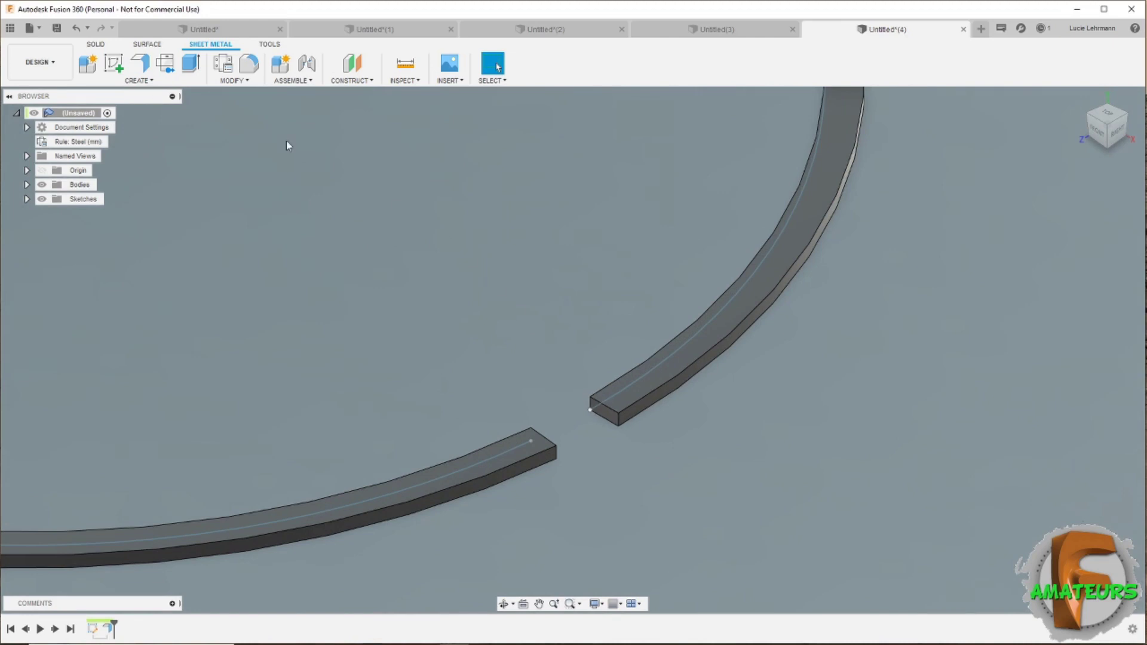
# - Extend the ring's end face at the gap by a 1 mm joined extrusion
pyautogui.click(196, 71)
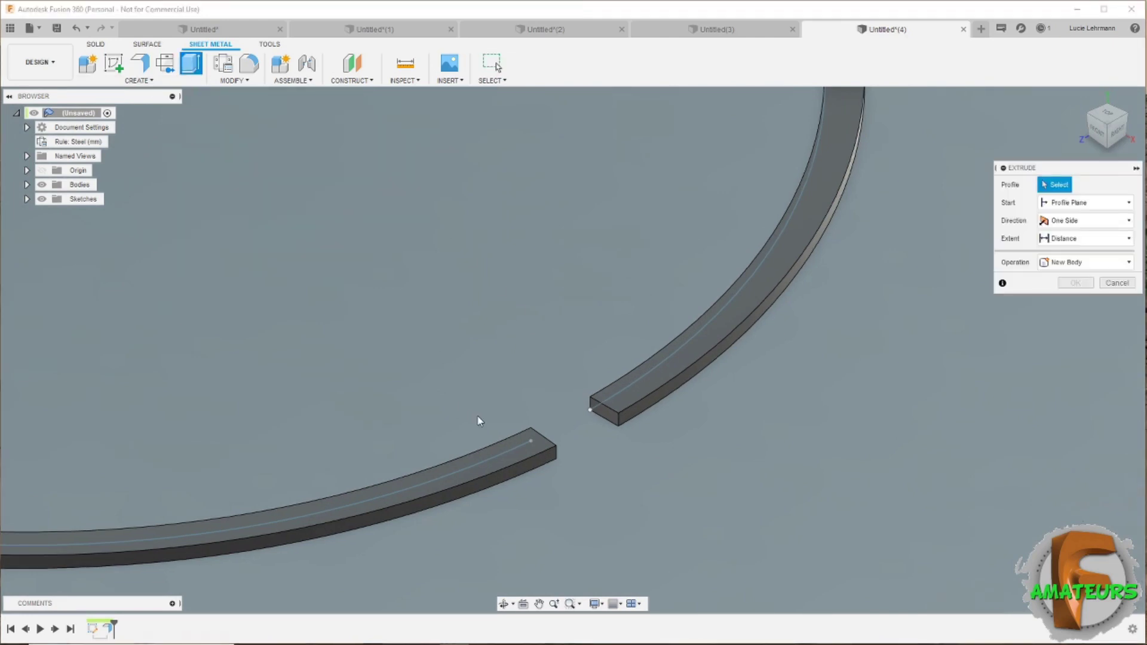
pyautogui.click(605, 417)
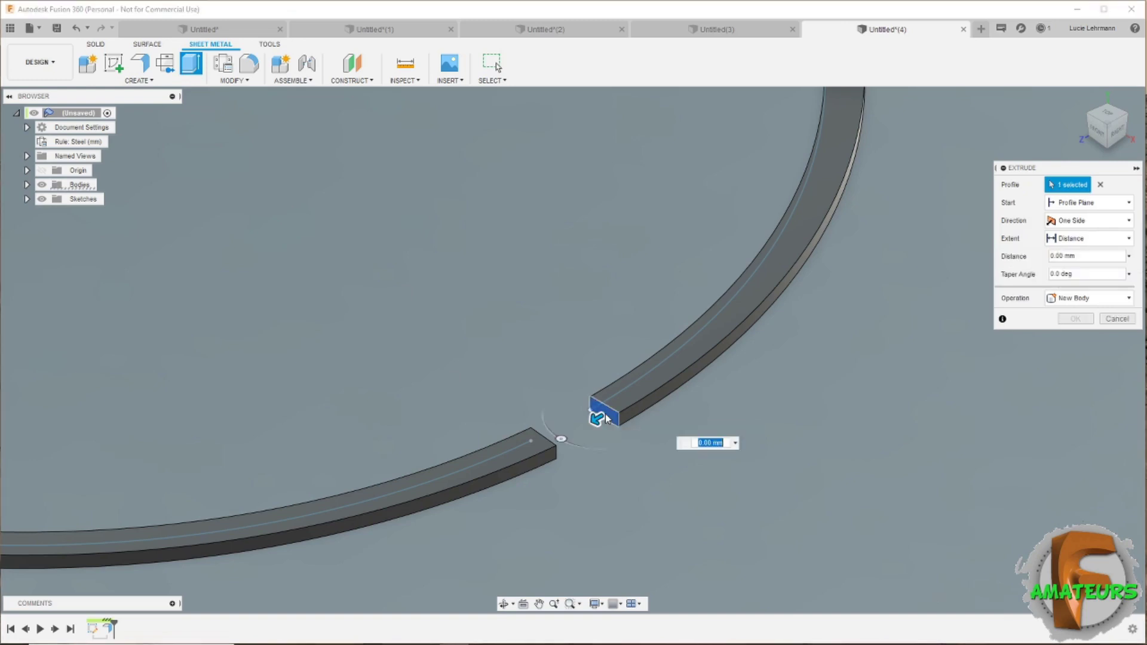
pyautogui.write('1')
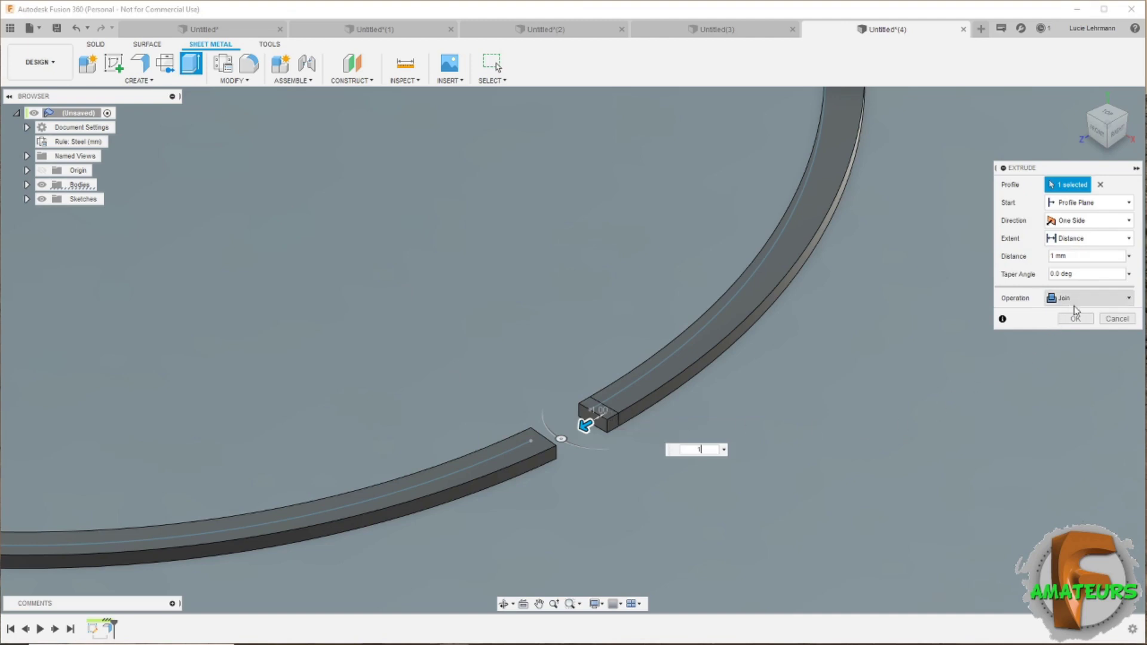
pyautogui.click(1084, 321)
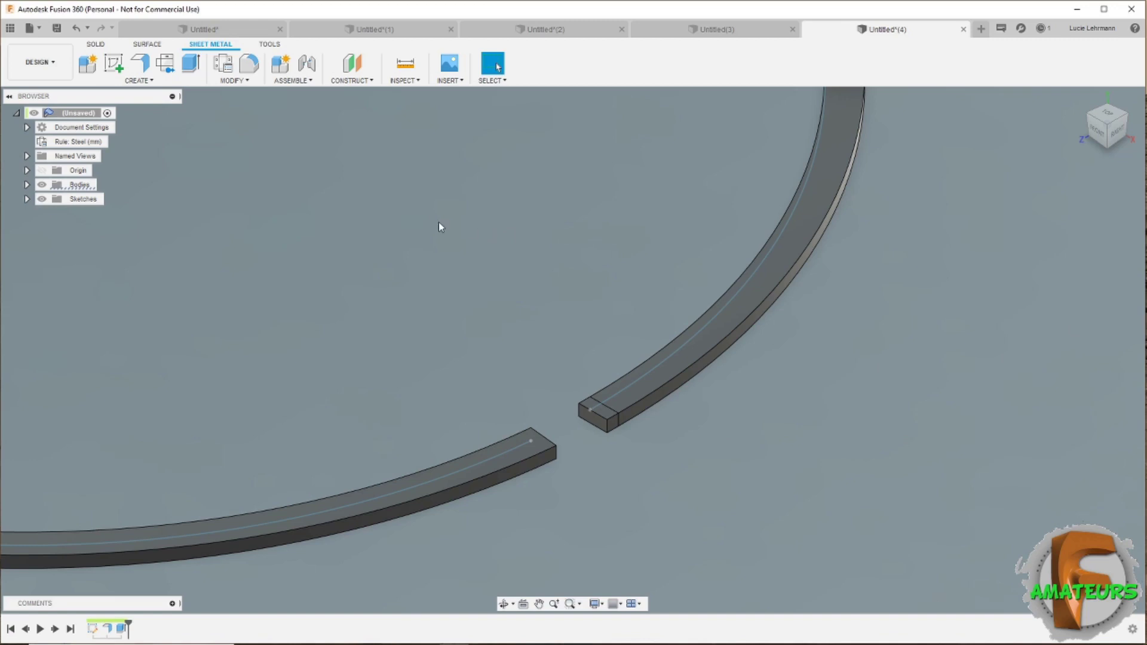
# - Unfold the ring's bend flat, keeping the extended end face stationary
pyautogui.click(239, 84)
pyautogui.click(236, 96)
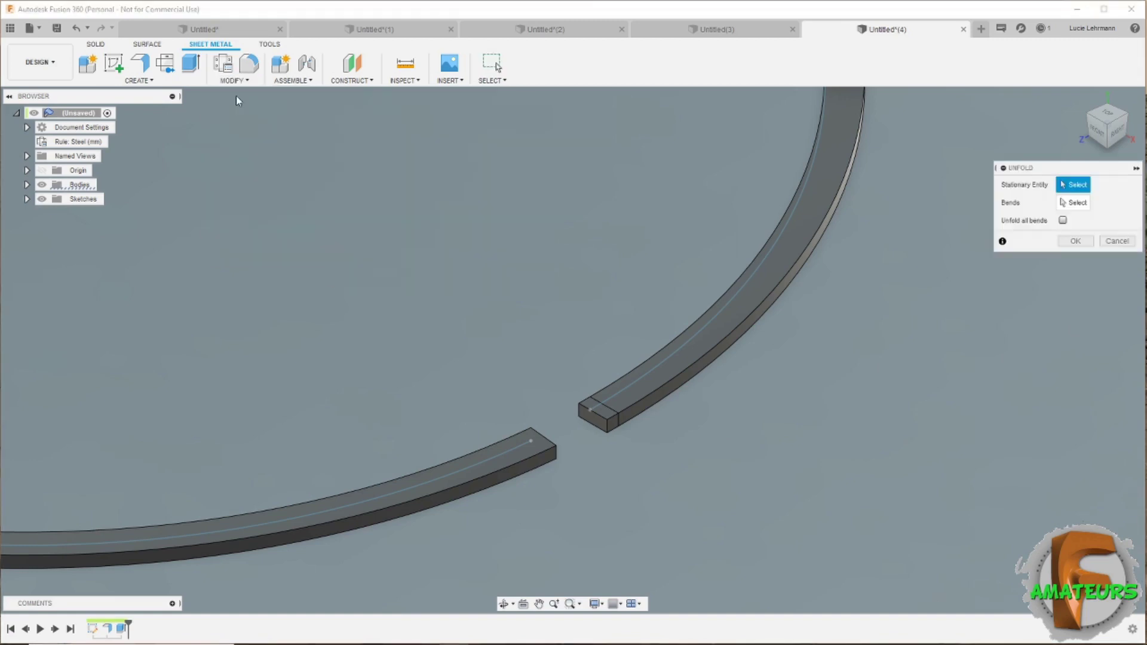
pyautogui.click(612, 426)
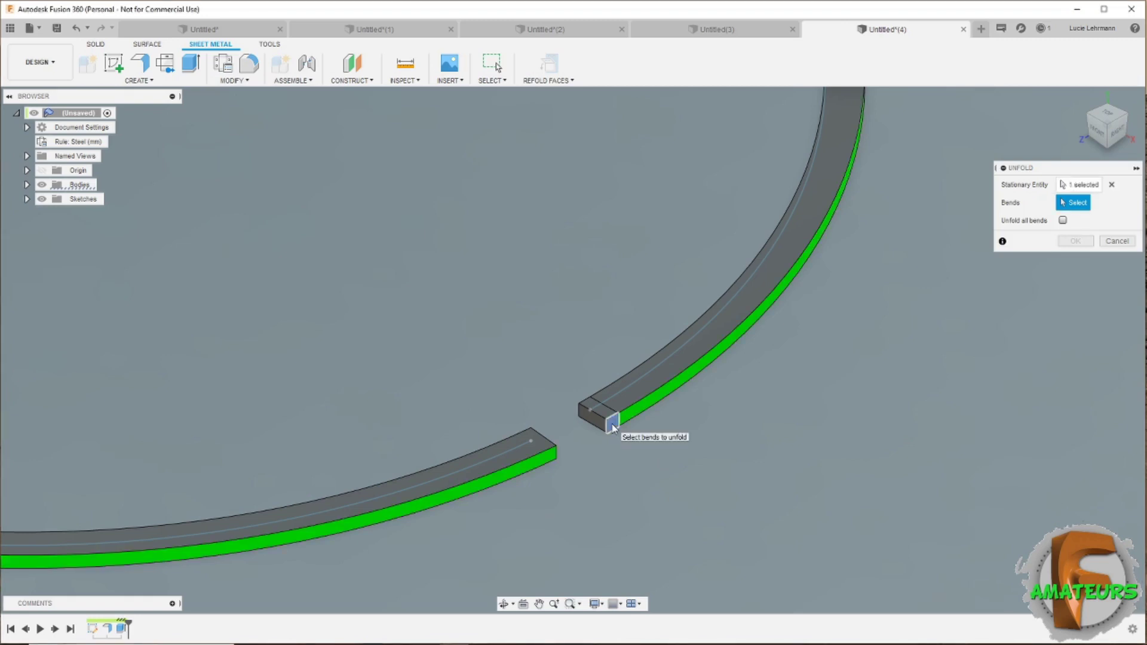
pyautogui.click(695, 371)
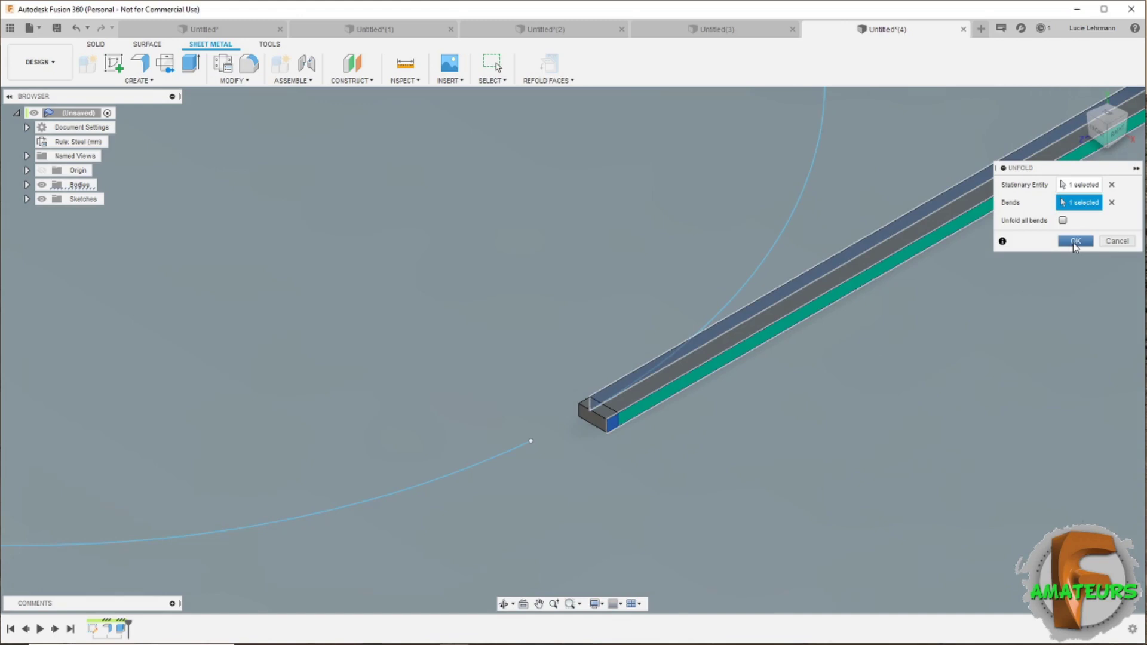
pyautogui.click(1074, 242)
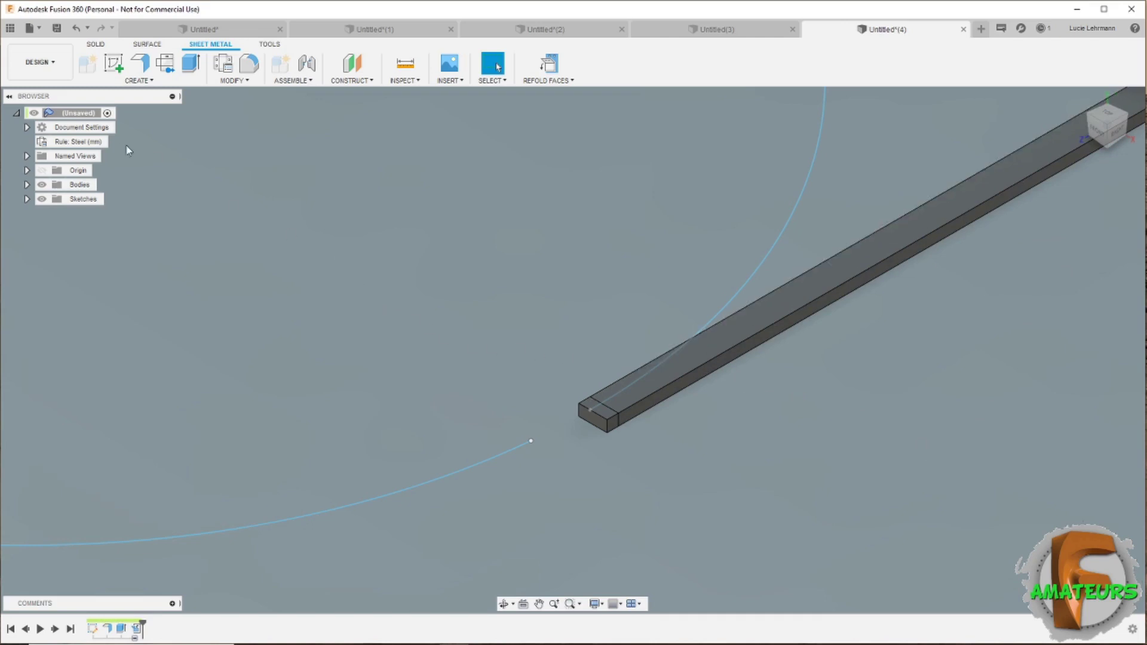
# - Start a sketch on the flat bar's side face for a two-point rectangle
pyautogui.click(117, 66)
pyautogui.click(683, 393)
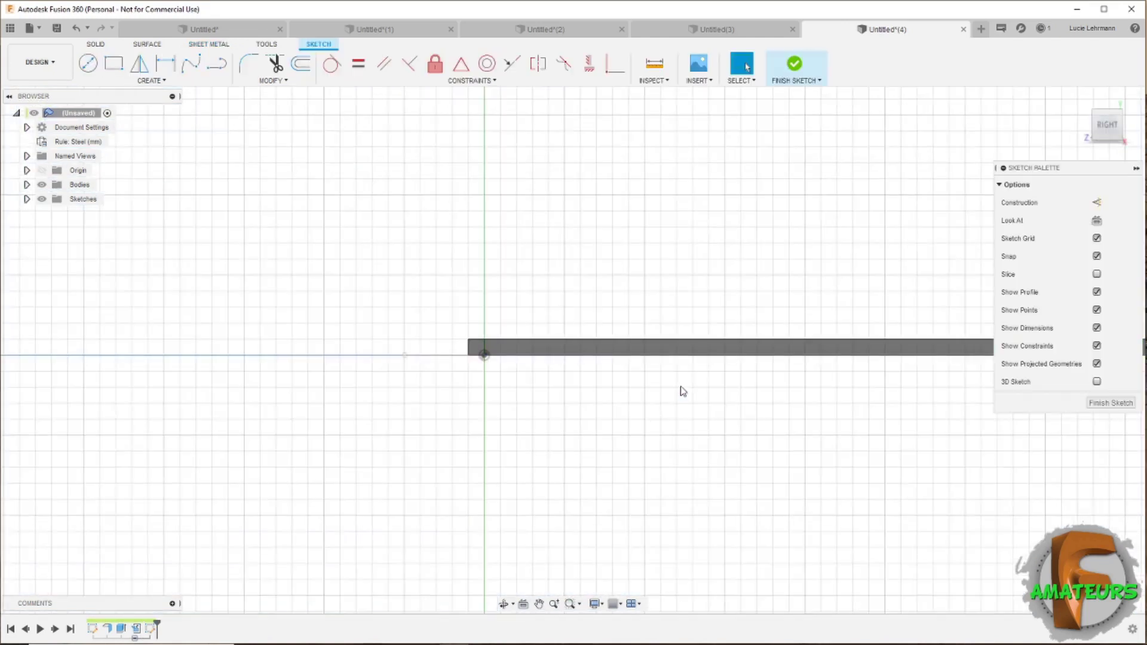
pyautogui.click(111, 66)
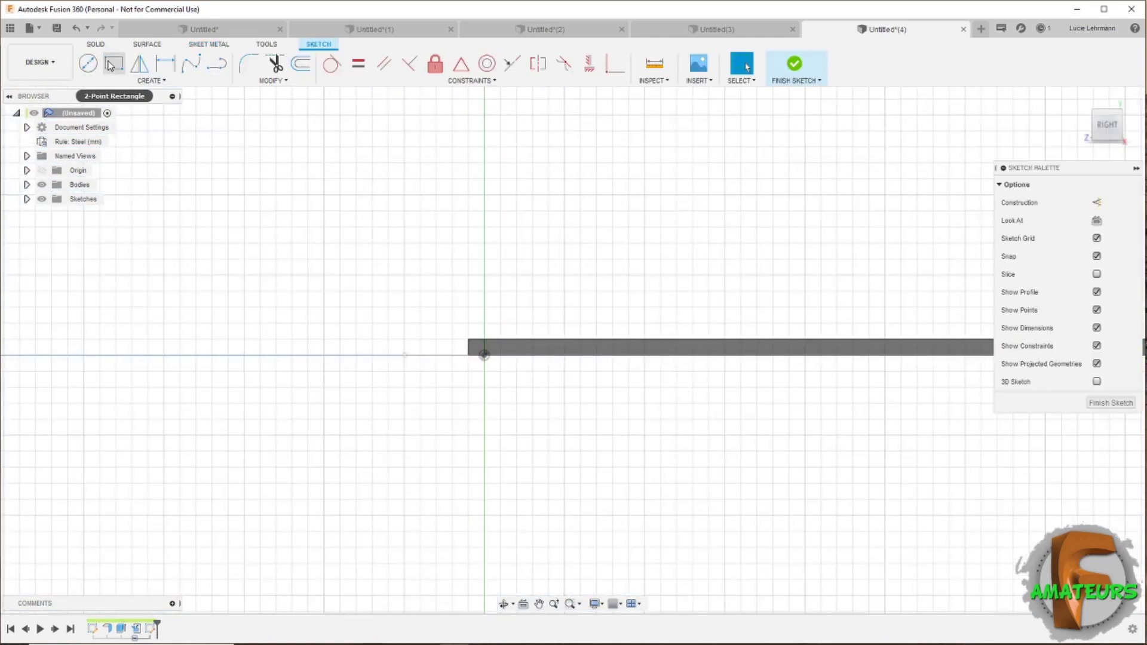
pyautogui.click(111, 64)
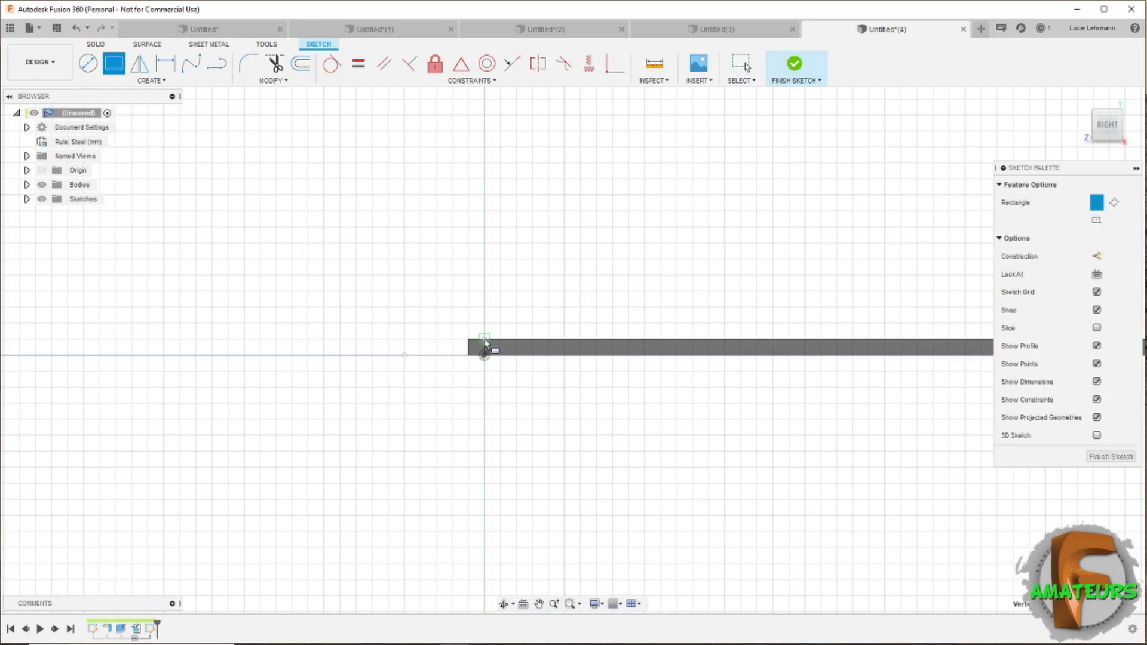
# - Draw a roughly 316 × 1 mm rectangle from the origin along the bar and finish the sketch
pyautogui.click(485, 351)
pyautogui.scroll(-2, 848, 419)
pyautogui.scroll(-2, 847, 421)
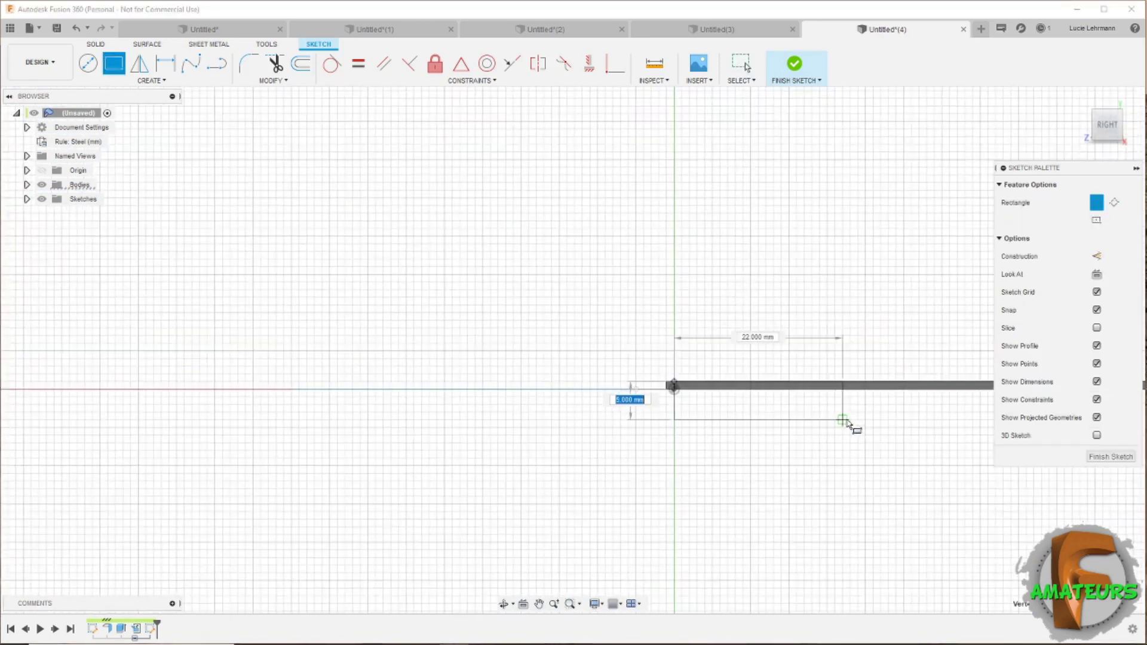
pyautogui.scroll(-2, 848, 419)
pyautogui.moveTo(895, 429)
pyautogui.mouseDown(button='middle')
pyautogui.moveTo(209, 358)
pyautogui.moveTo(673, 377)
pyautogui.mouseUp(button='middle')
pyautogui.scroll(-2, 673, 376)
pyautogui.scroll(2, 919, 360)
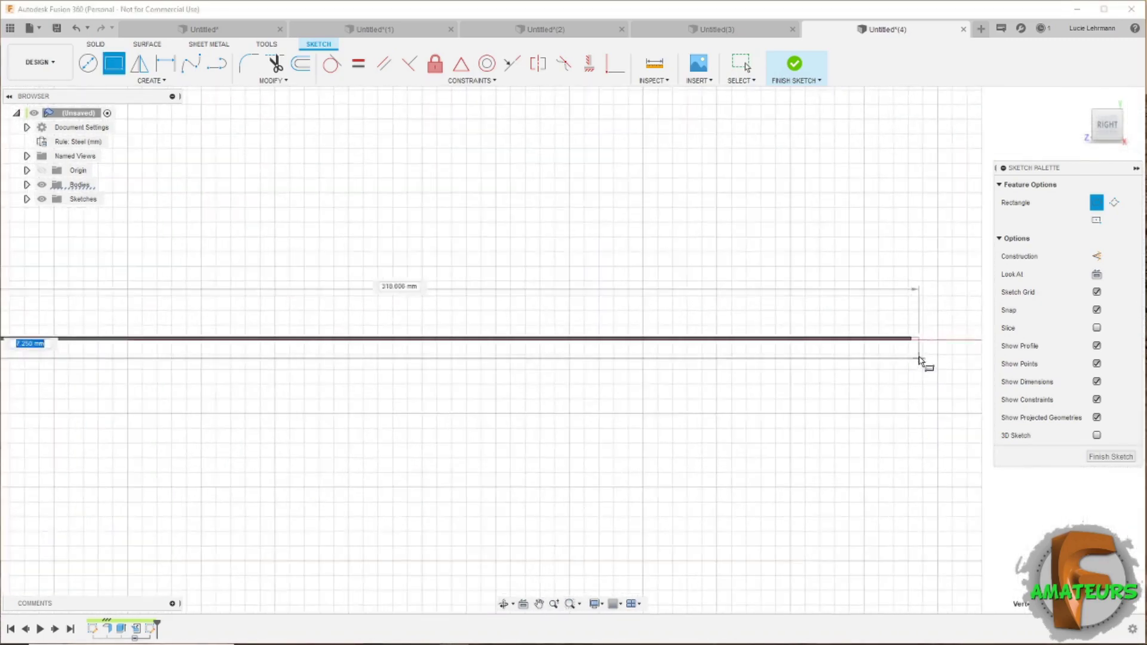
pyautogui.scroll(2, 923, 344)
pyautogui.scroll(1, 919, 335)
pyautogui.scroll(1, 854, 335)
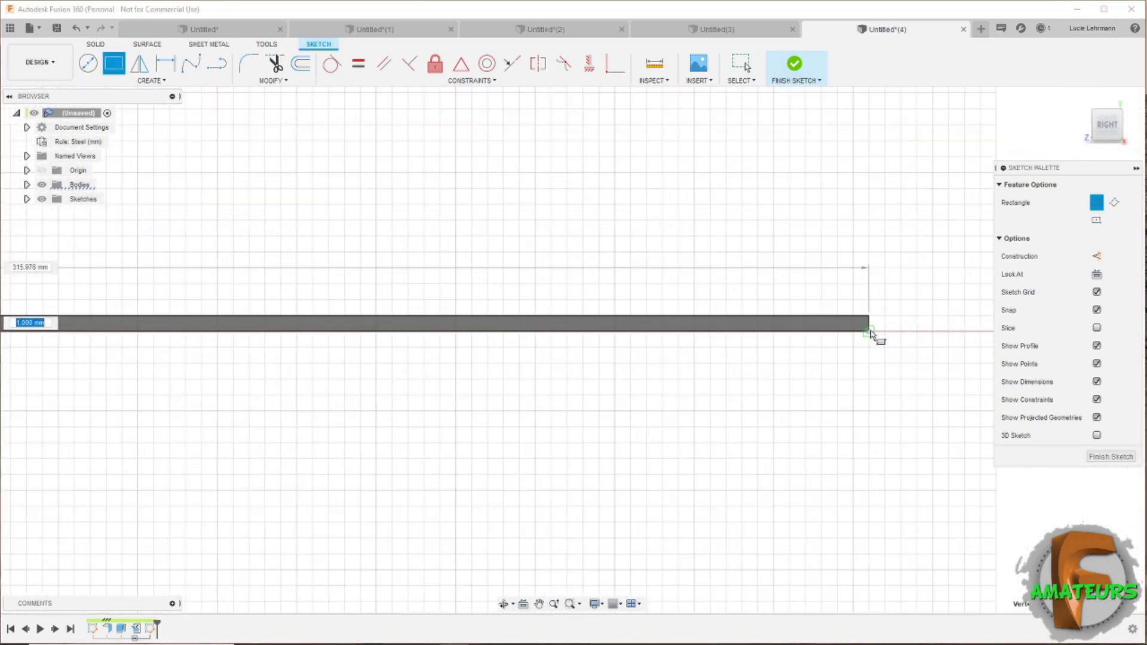
pyautogui.click(870, 334)
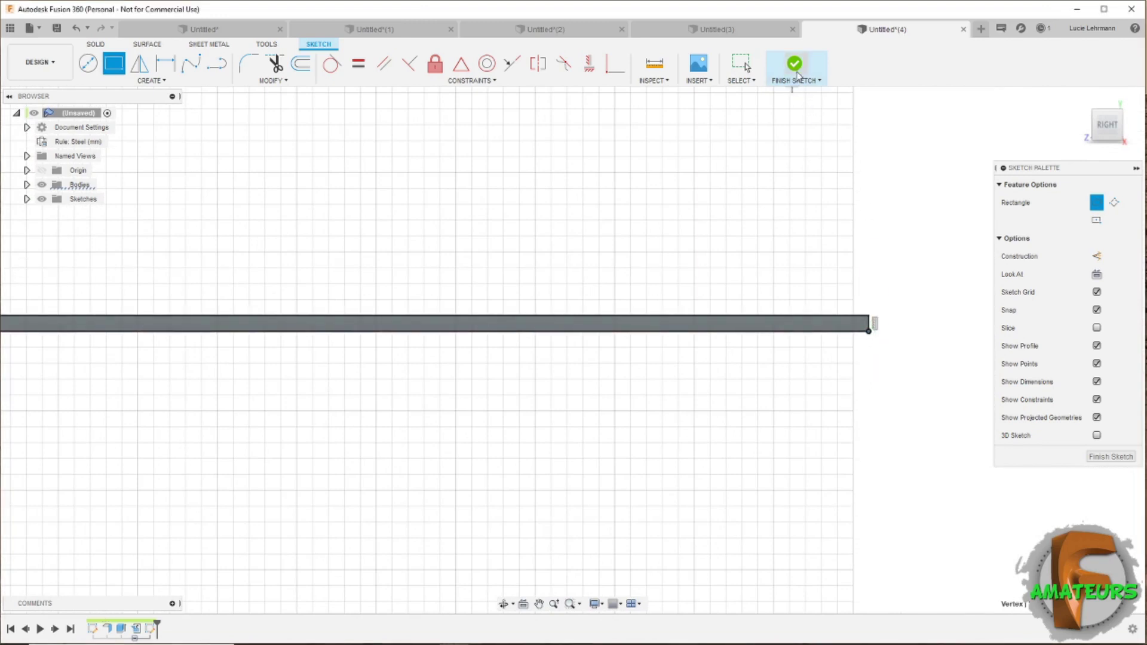
pyautogui.click(795, 70)
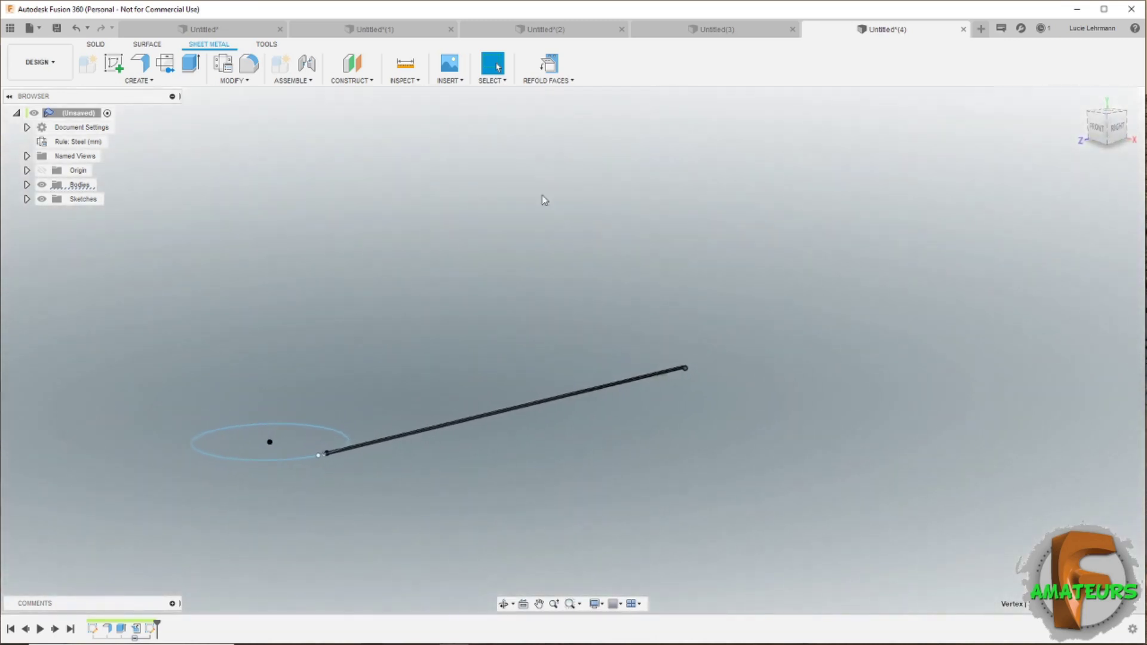
# - Extrude the thin bar profile 55 mm as a join to form a flat plate
pyautogui.click(191, 65)
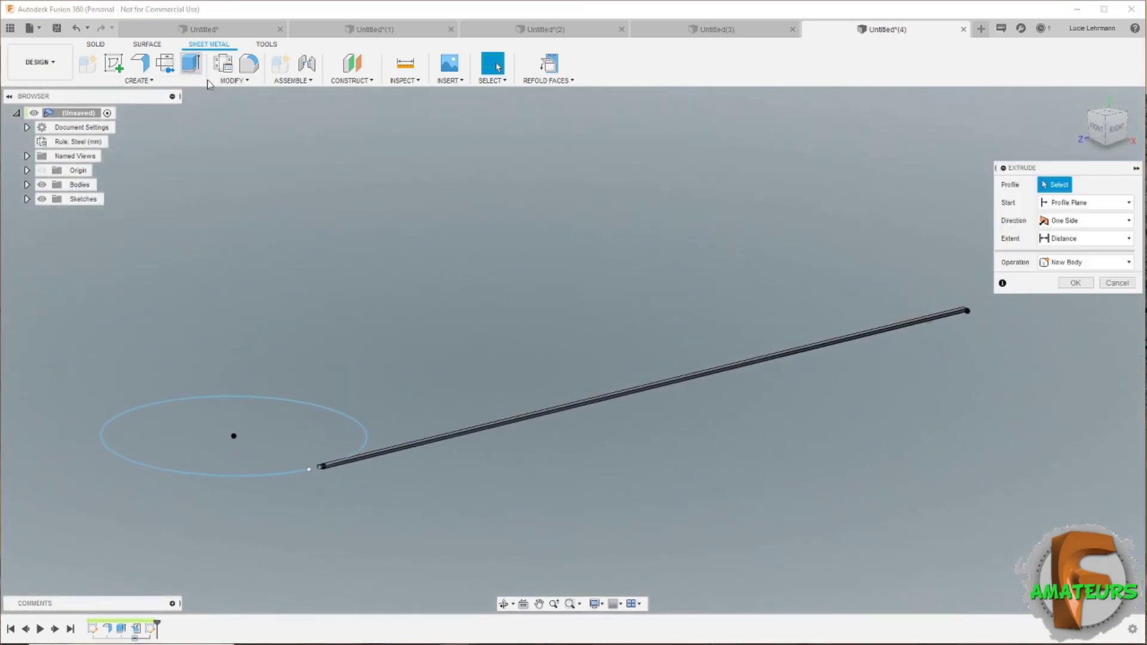
pyautogui.click(387, 456)
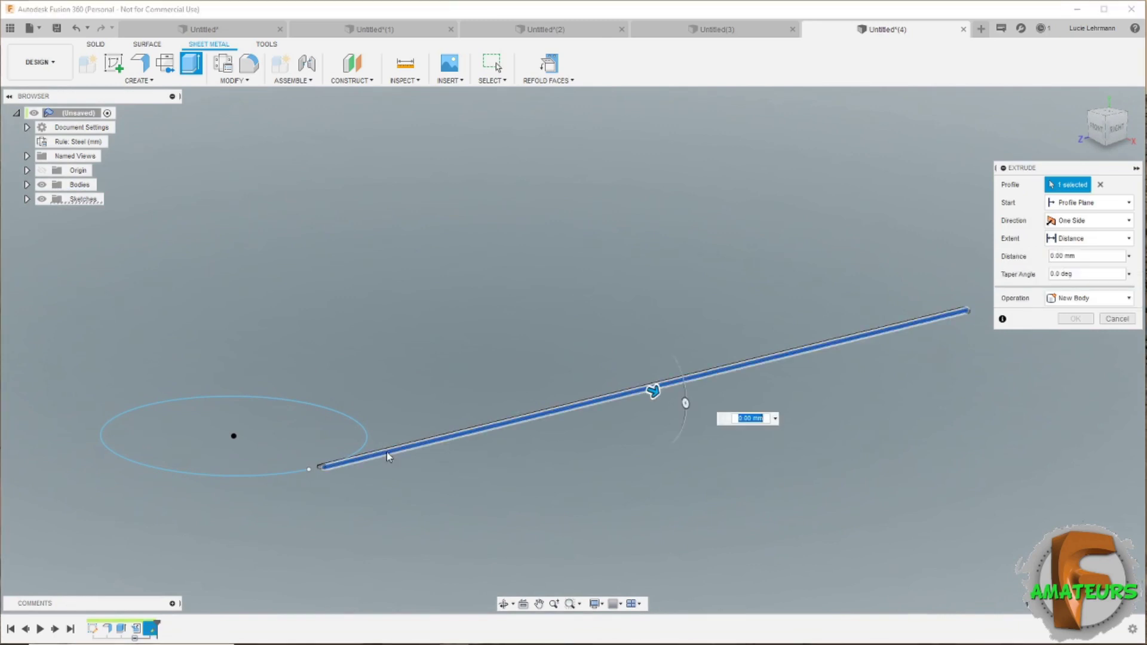
pyautogui.moveTo(653, 391)
pyautogui.mouseDown()
pyautogui.moveTo(664, 409)
pyautogui.moveTo(744, 448)
pyautogui.mouseUp()
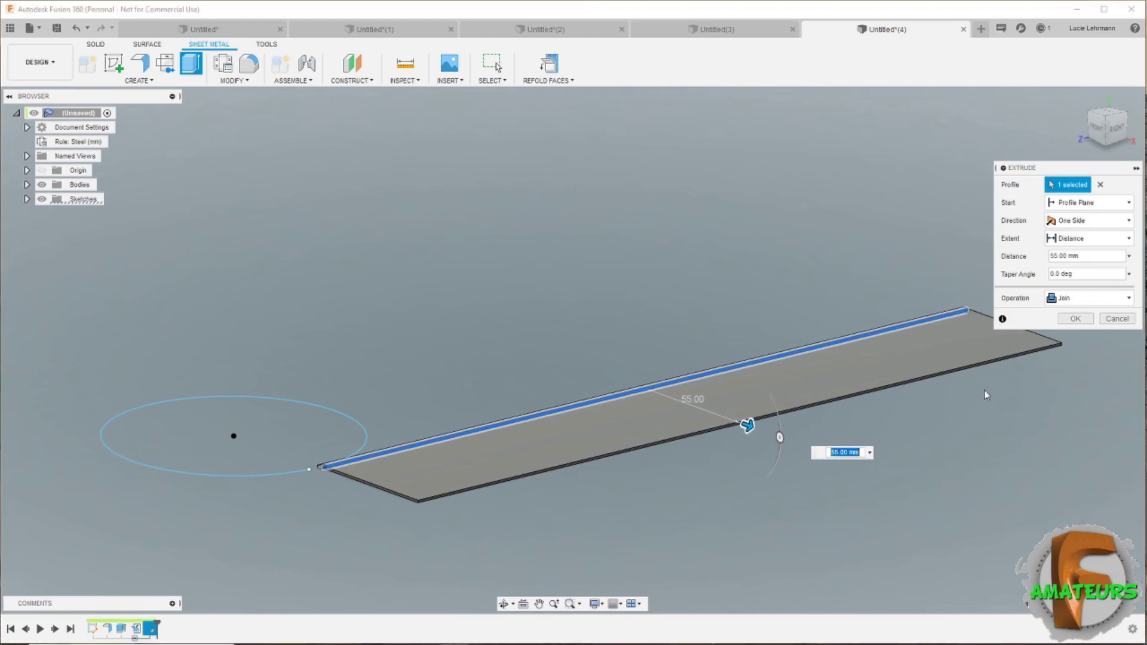
pyautogui.click(1075, 320)
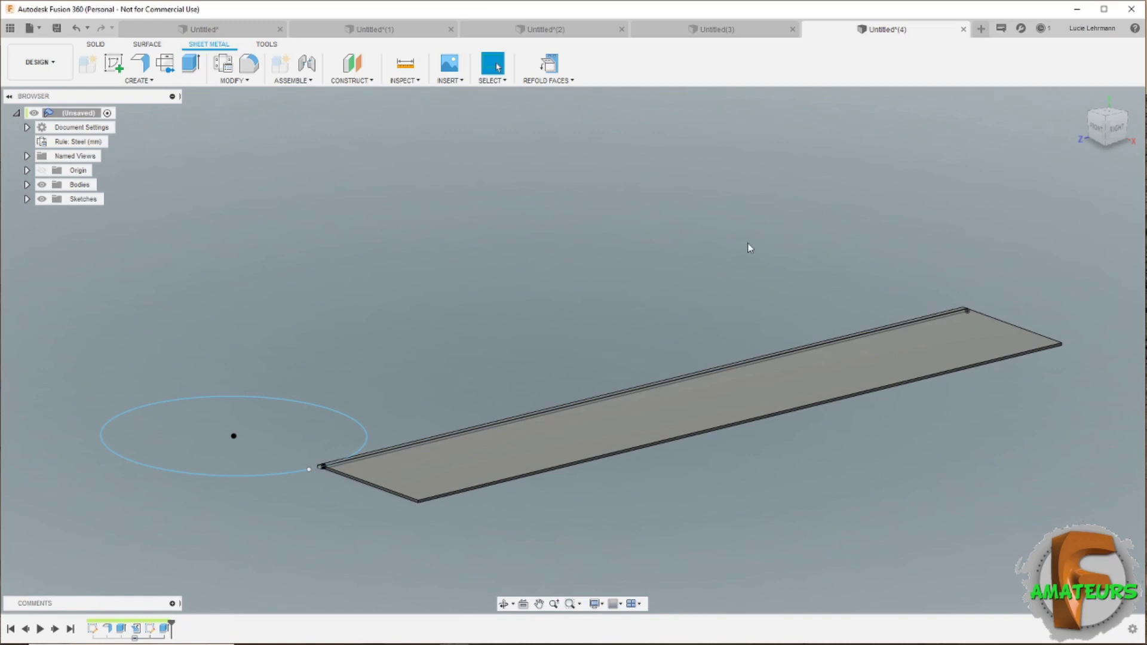
pyautogui.moveTo(556, 353)
pyautogui.keyDown('shift'); pyautogui.mouseDown(button='middle')
pyautogui.moveTo(774, 462)
pyautogui.moveTo(671, 389)
pyautogui.mouseUp(button='middle'); pyautogui.keyUp('shift')
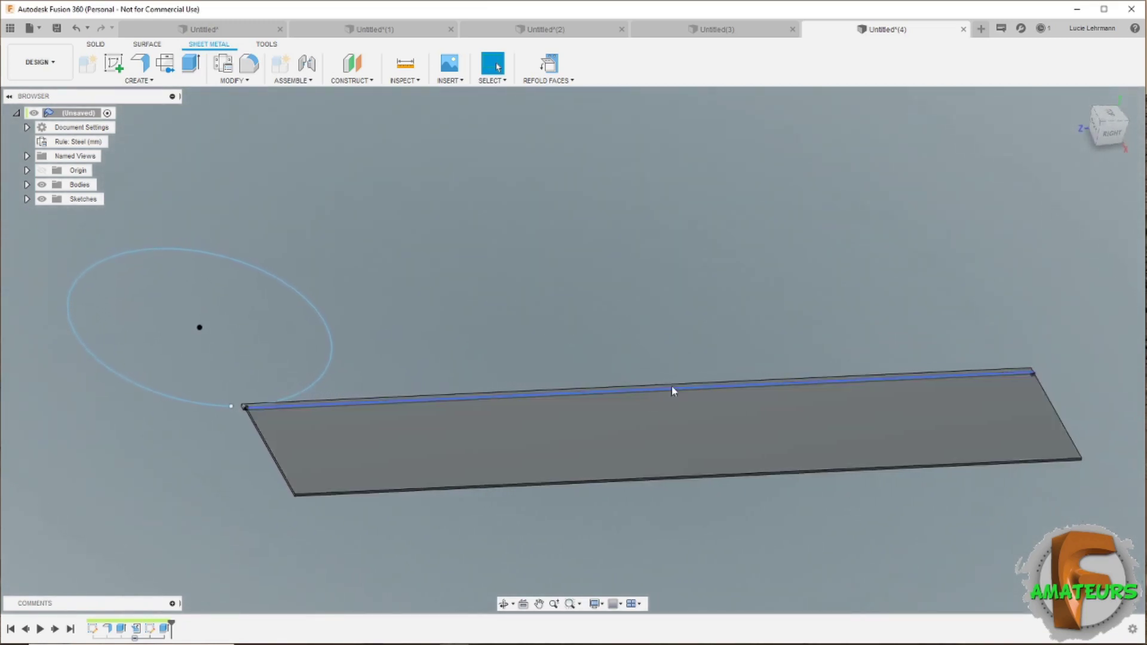
pyautogui.click(113, 62)
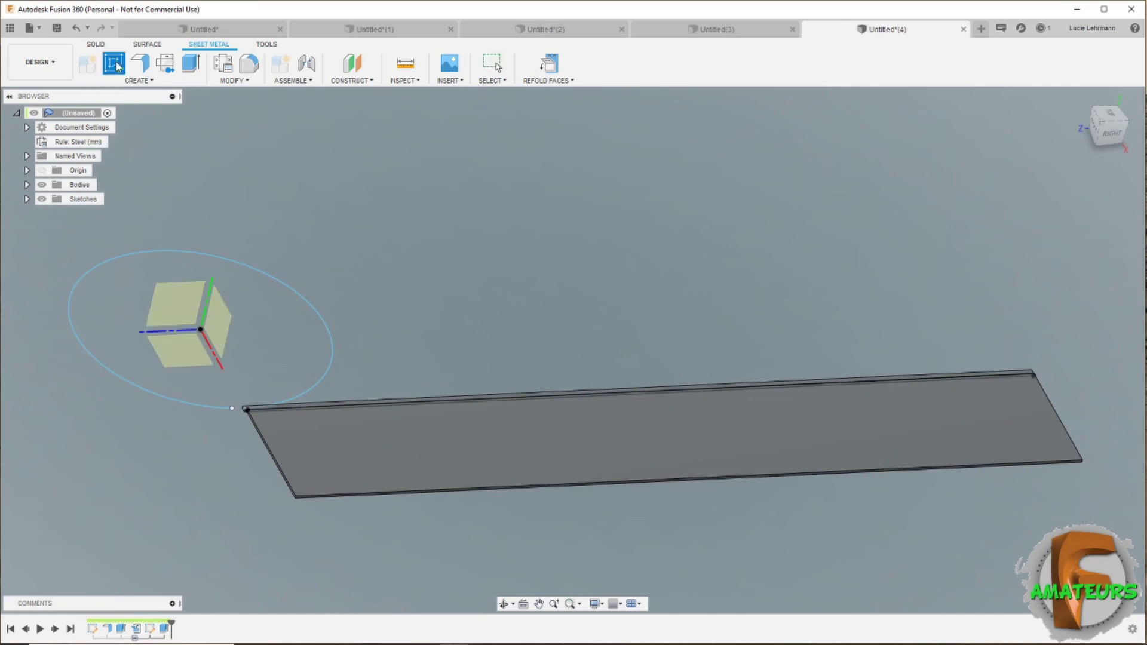
# - Start a sketch on the plate face, level the view, and place a text insertion point
pyautogui.click(628, 446)
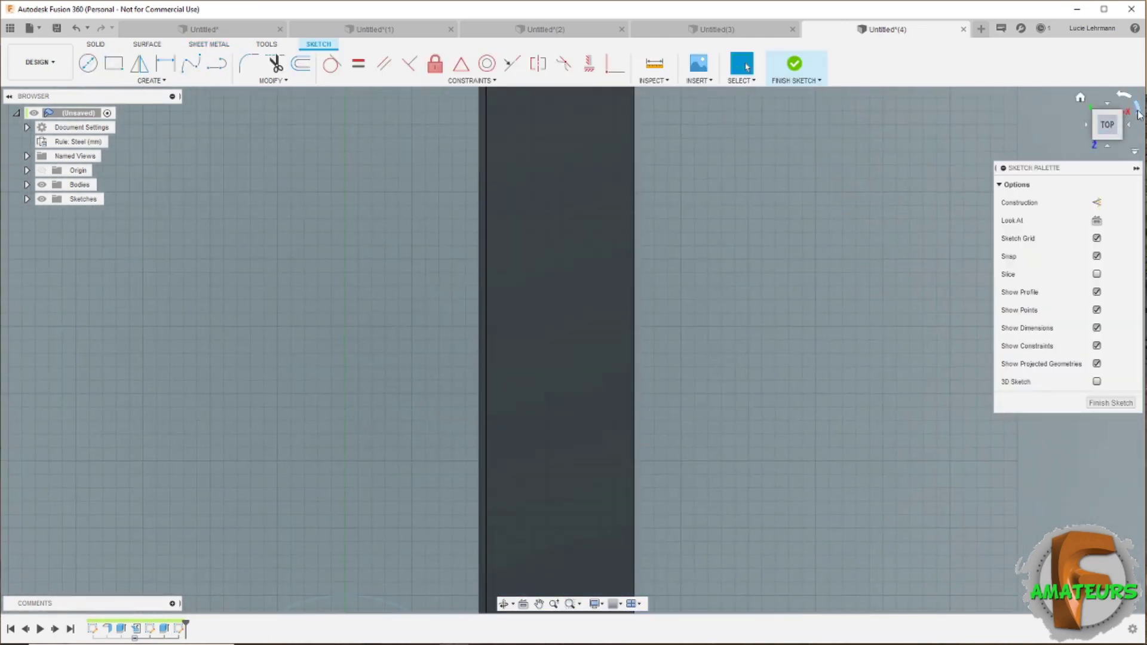
pyautogui.click(1138, 113)
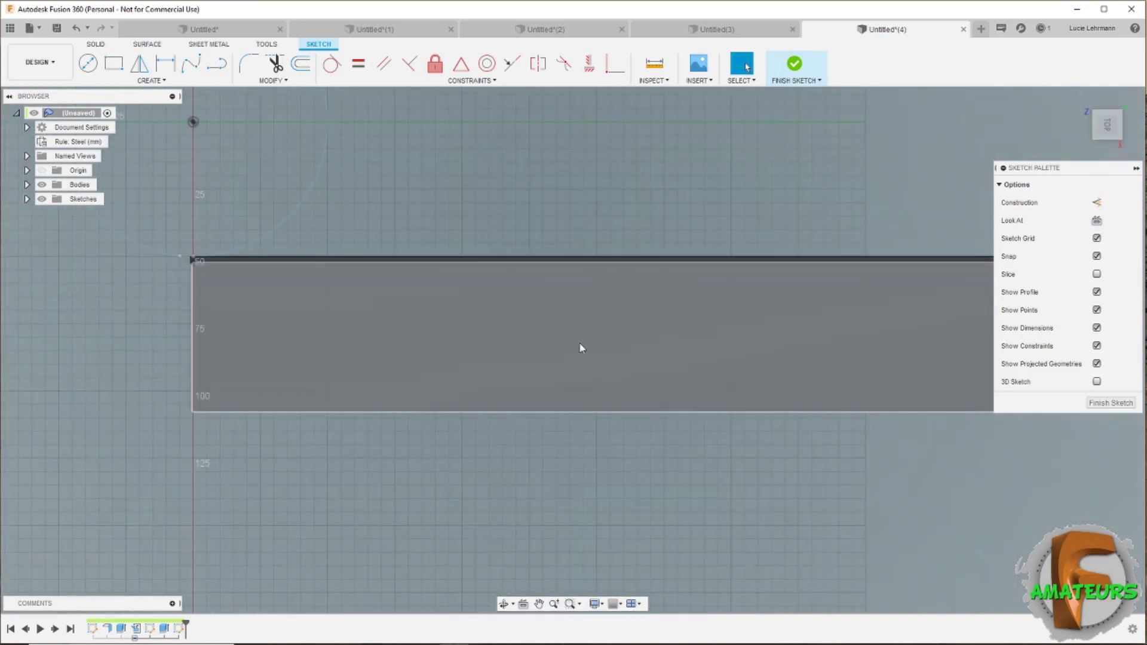
pyautogui.click(152, 80)
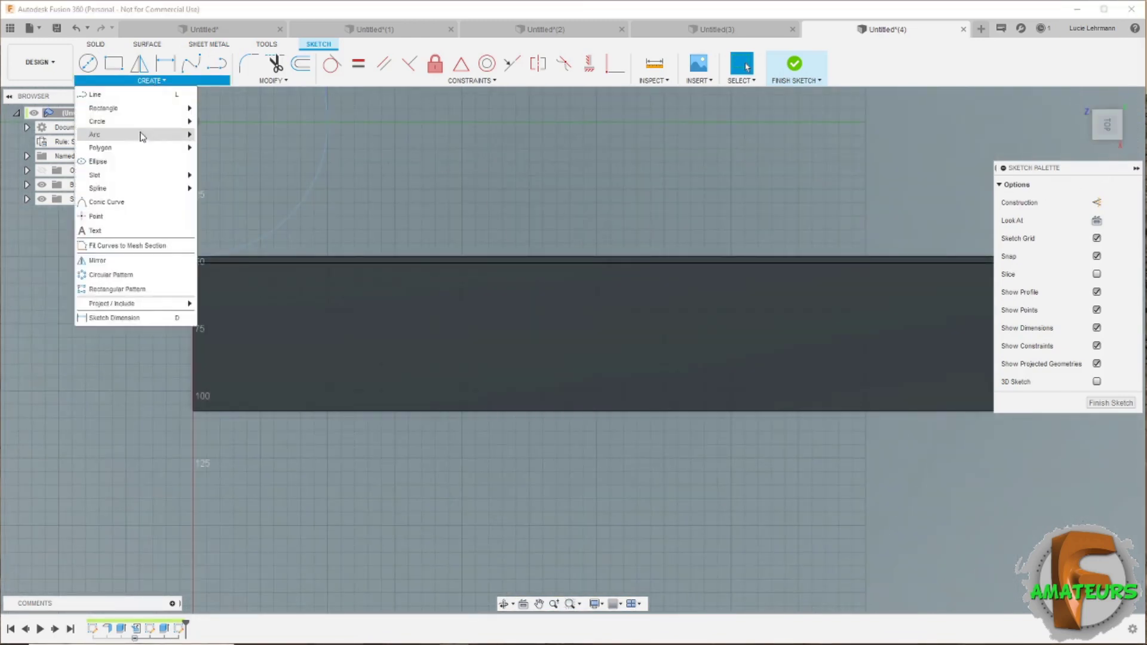
pyautogui.click(120, 231)
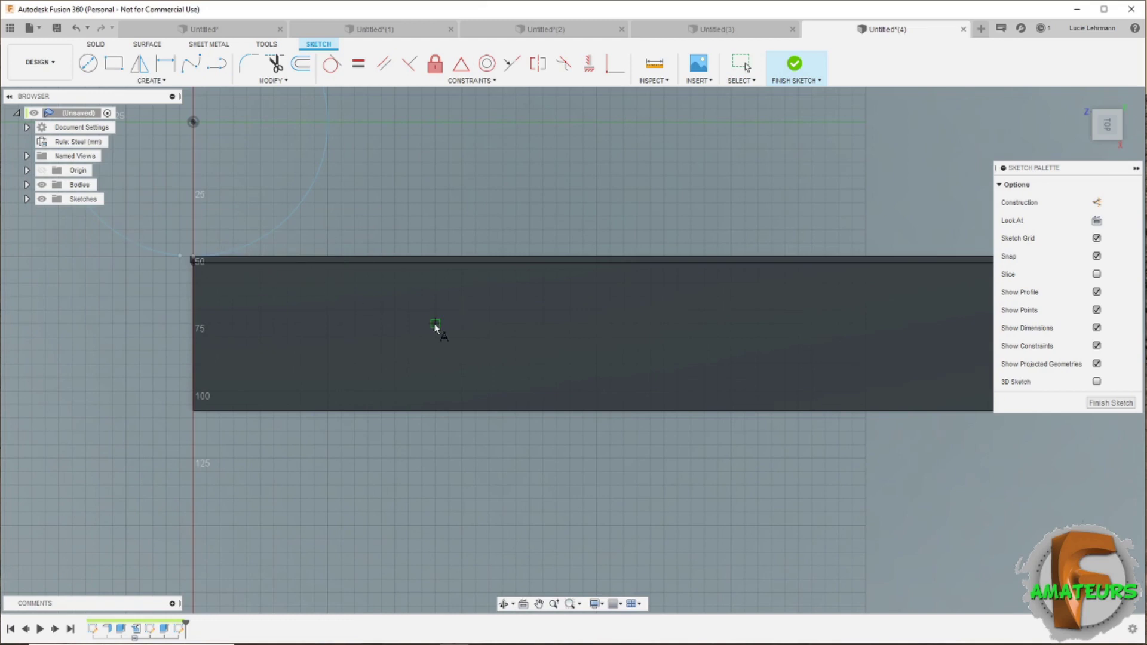
pyautogui.click(435, 324)
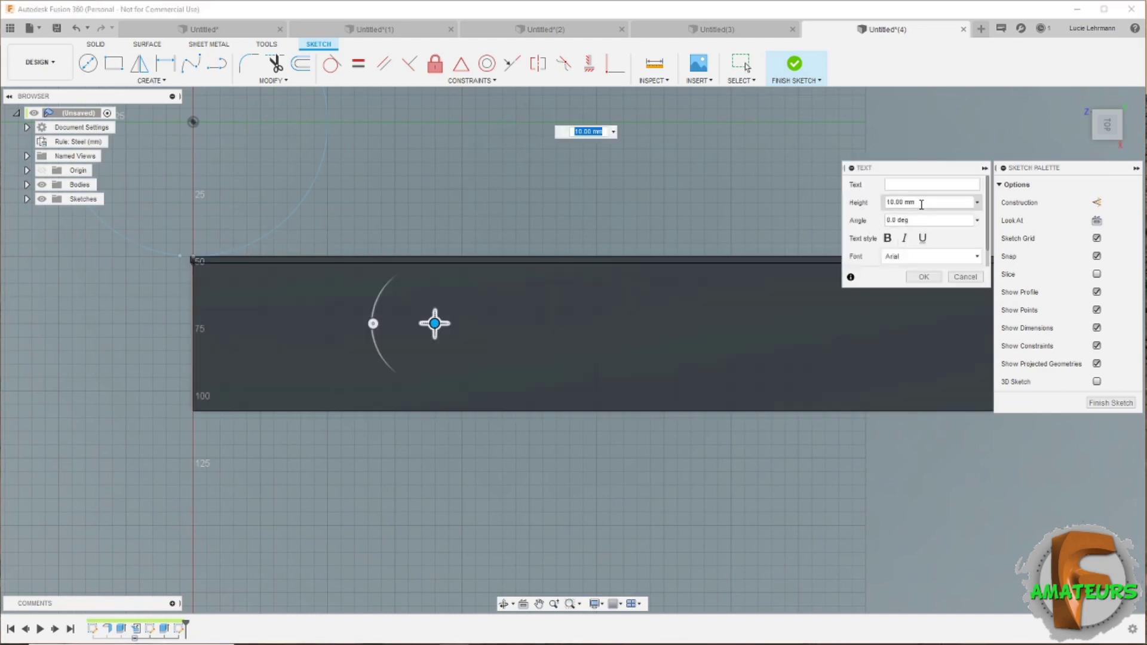
# - Enter FUSION 360 AMATEURS as bold 20 mm text positioned across the plate
pyautogui.click(923, 187)
pyautogui.write('FUSION')
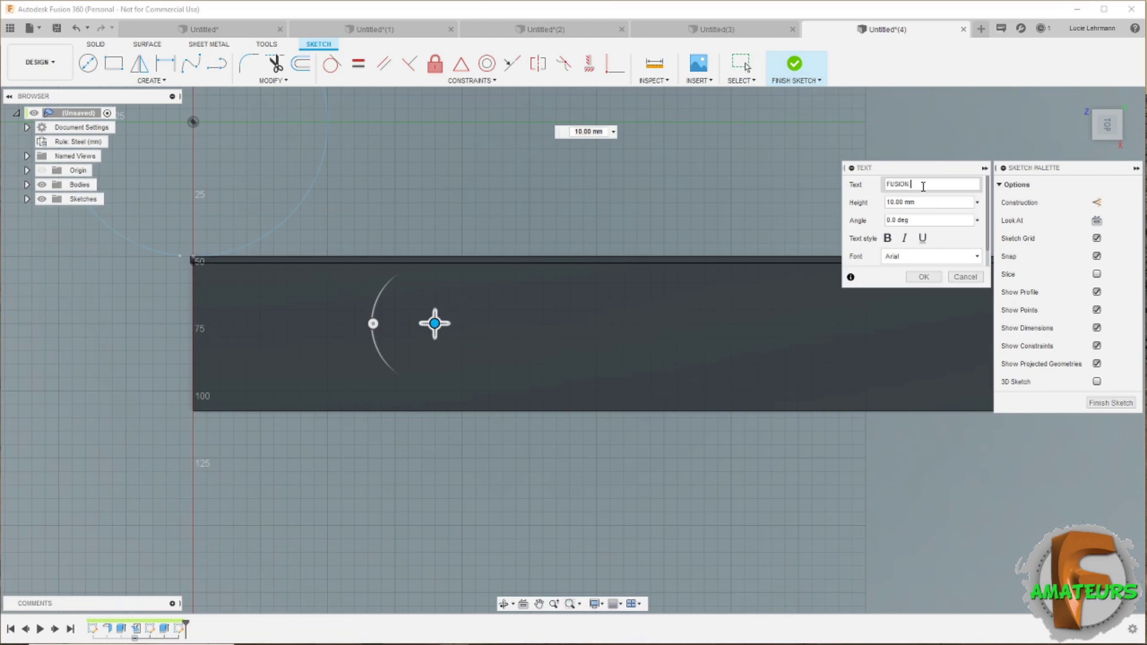
pyautogui.write('360 AMA')
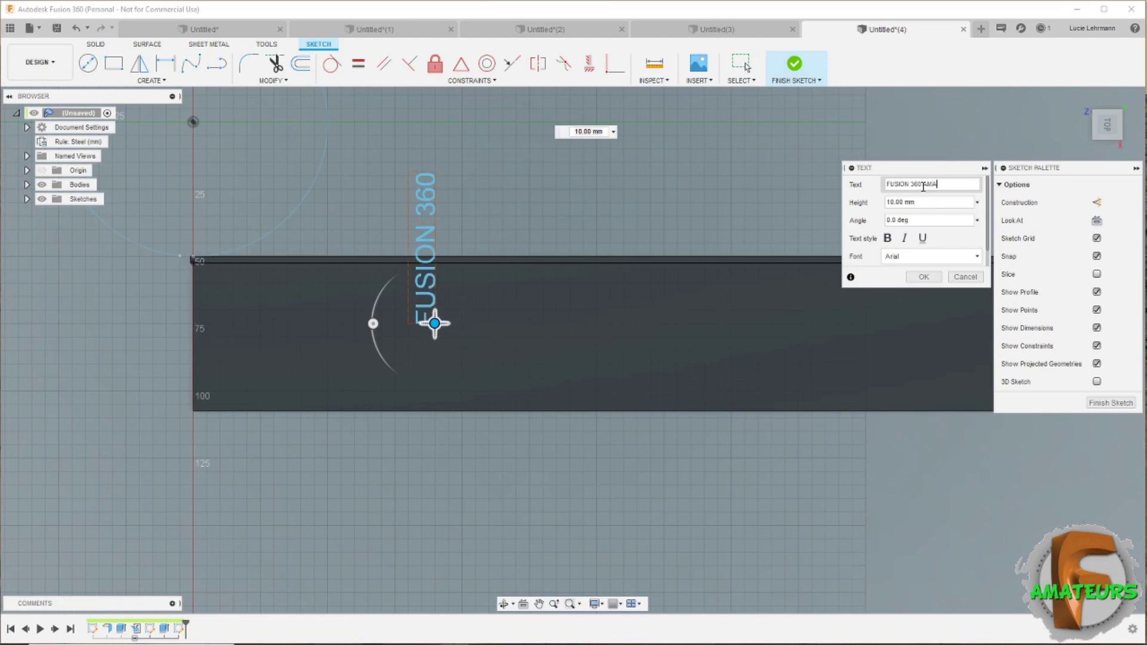
pyautogui.write('TEURS')
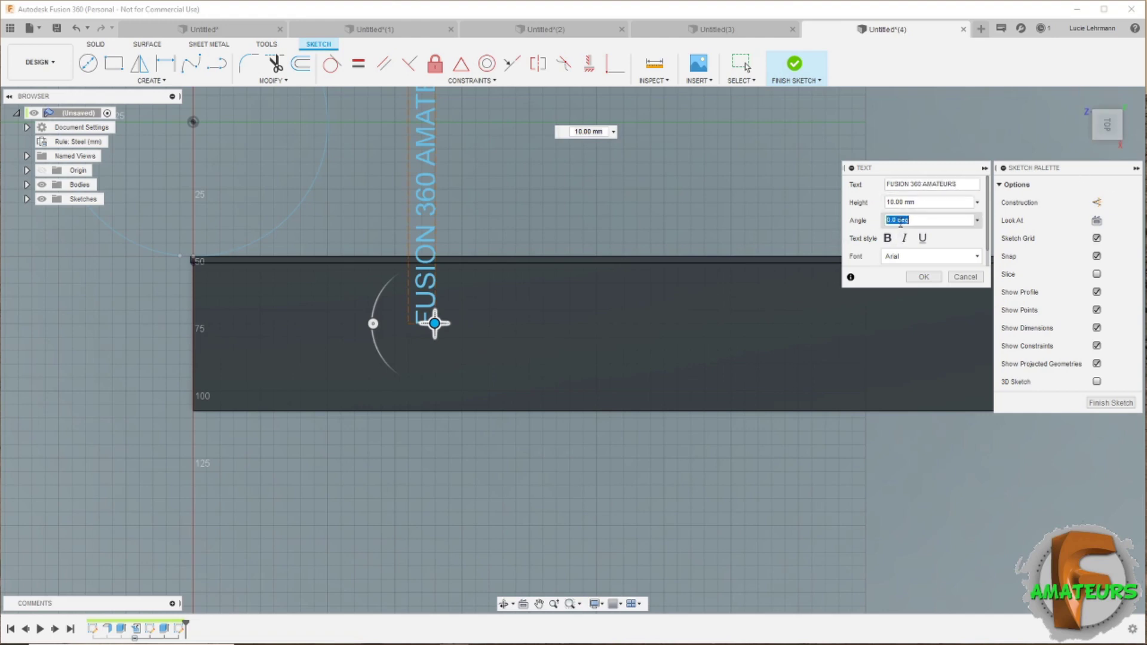
pyautogui.write('-90')
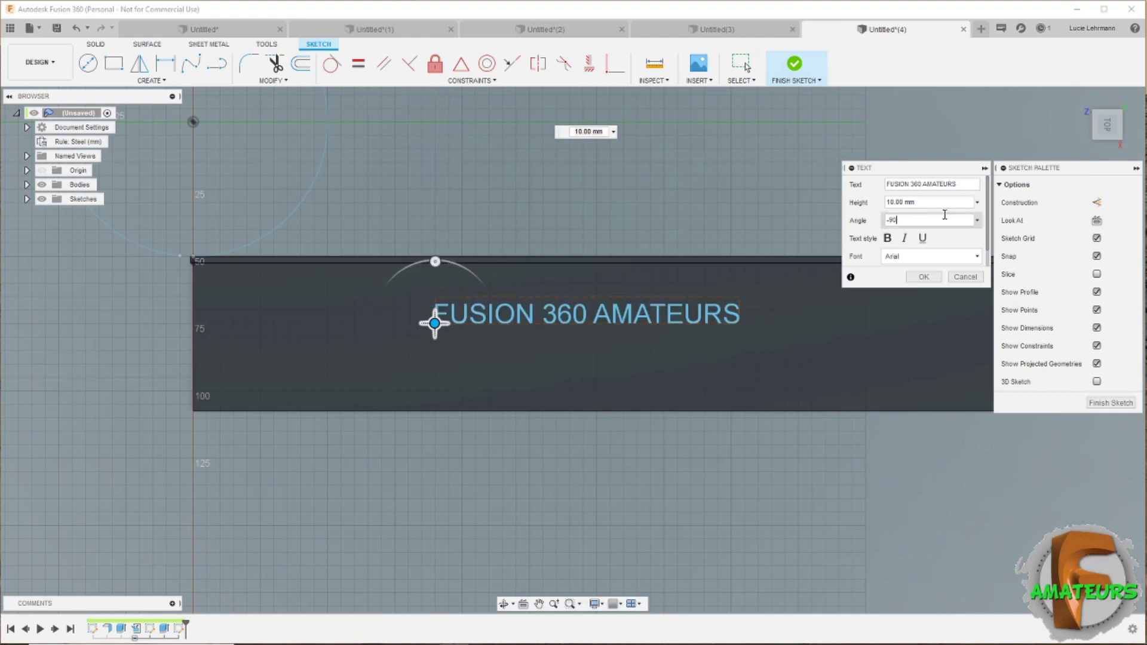
pyautogui.click(888, 201)
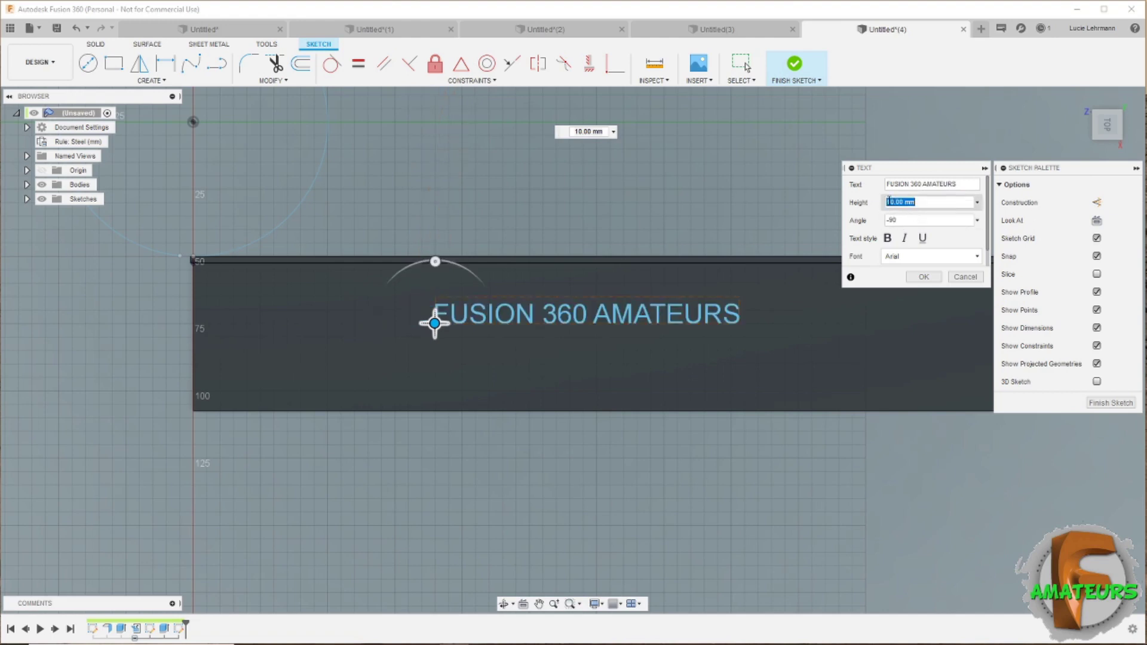
pyautogui.write('20')
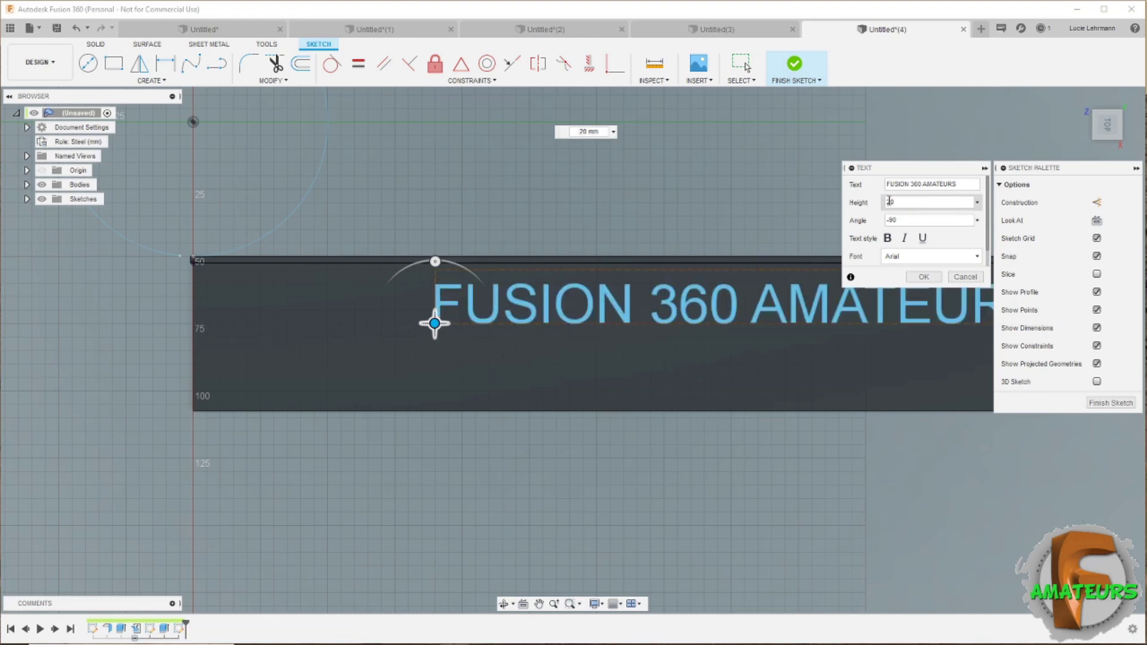
pyautogui.click(887, 237)
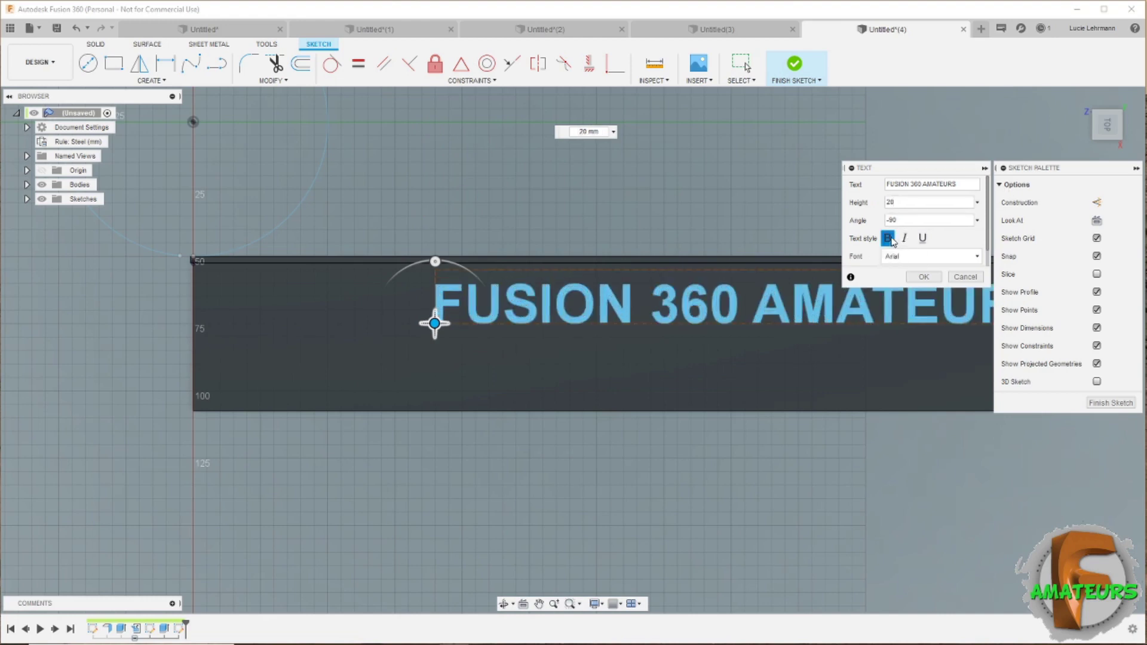
pyautogui.moveTo(434, 324)
pyautogui.mouseDown()
pyautogui.moveTo(362, 354)
pyautogui.moveTo(299, 361)
pyautogui.mouseUp()
pyautogui.scroll(-1, 787, 484)
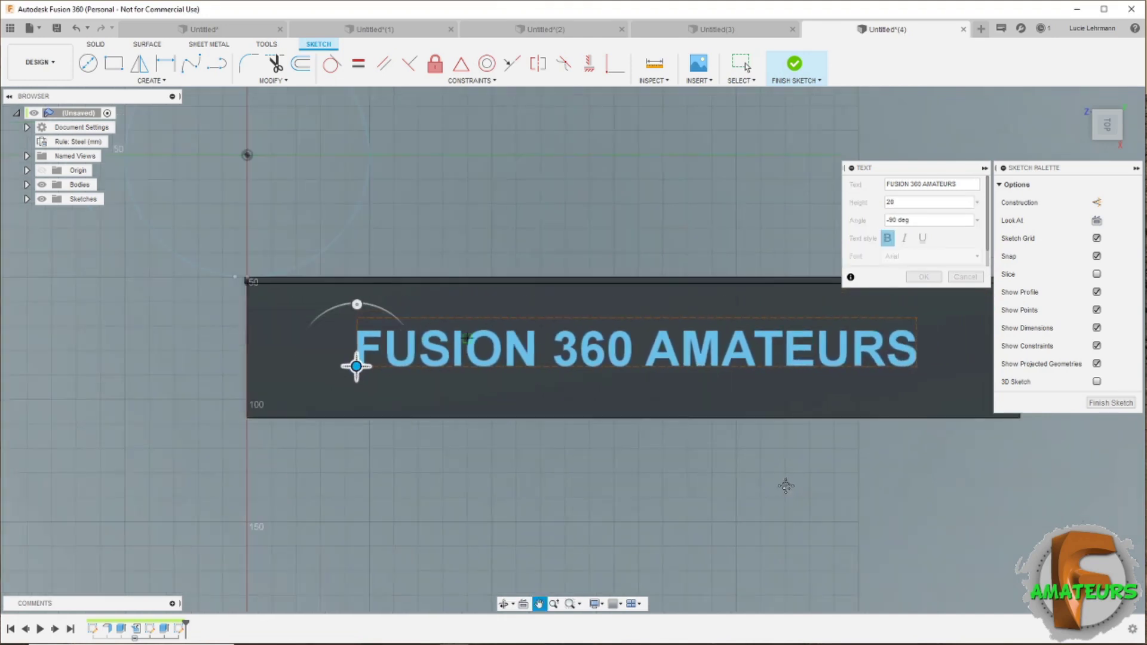
pyautogui.moveTo(787, 485)
pyautogui.mouseDown(button='middle')
pyautogui.moveTo(574, 513)
pyautogui.moveTo(660, 523)
pyautogui.mouseUp(button='middle')
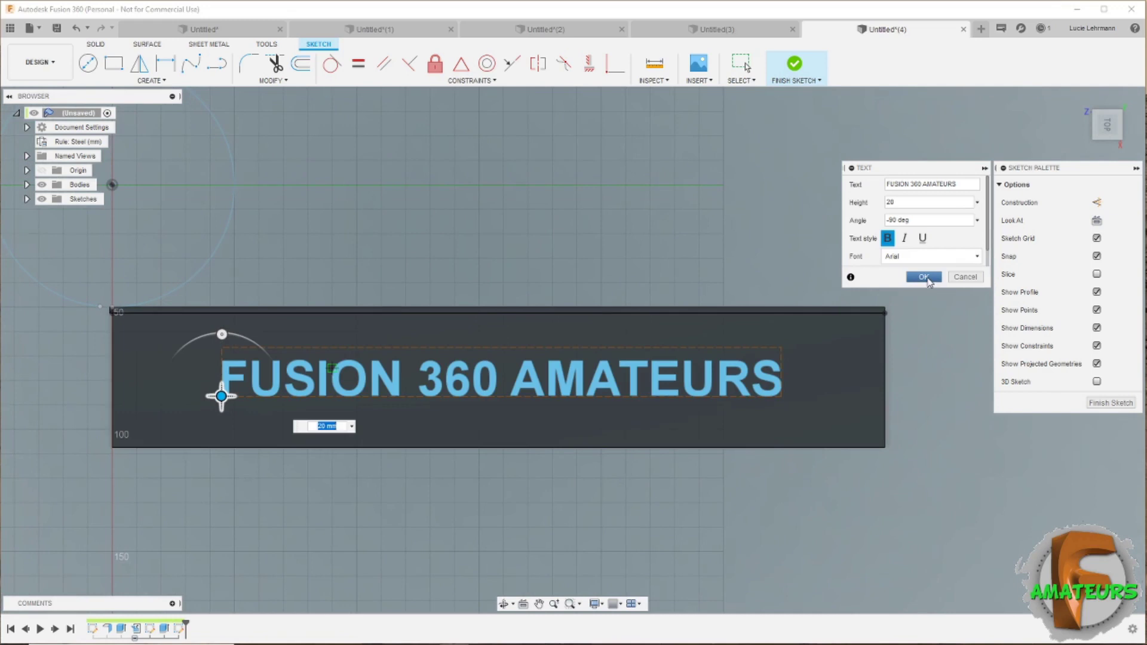
pyautogui.click(923, 278)
# - Extrude only the FUSION 360 AMATEURS lettering 2 mm, joined to the plate
pyautogui.click(799, 87)
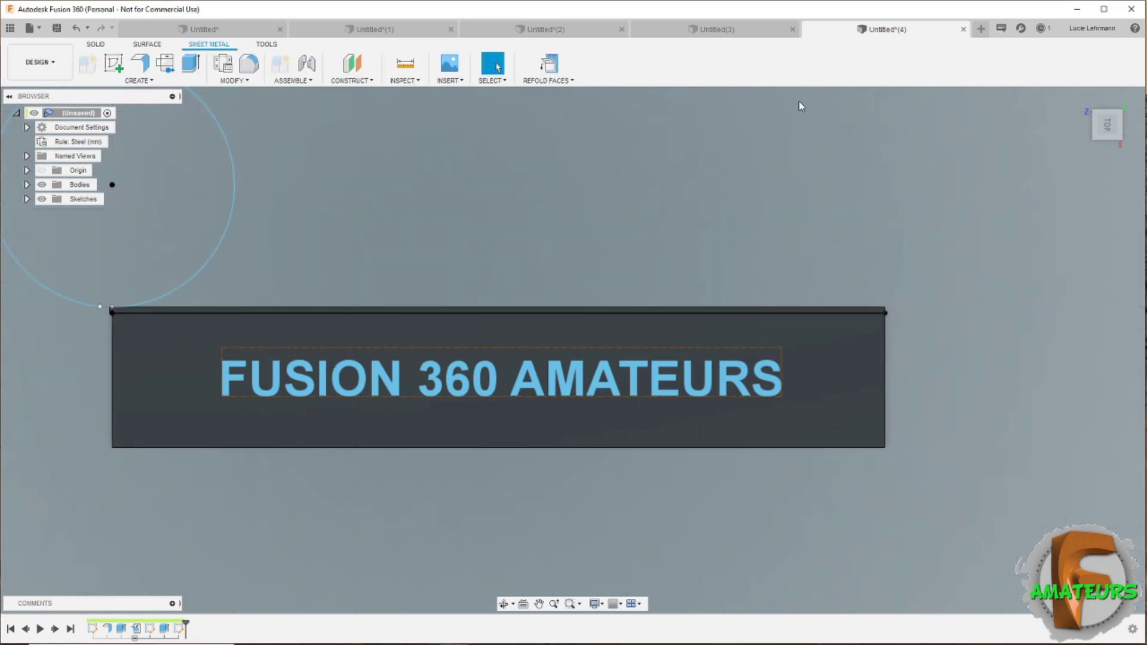
pyautogui.moveTo(800, 107)
pyautogui.keyDown('shift'); pyautogui.mouseDown(button='middle')
pyautogui.moveTo(708, 177)
pyautogui.moveTo(635, 149)
pyautogui.mouseUp(button='middle'); pyautogui.keyUp('shift')
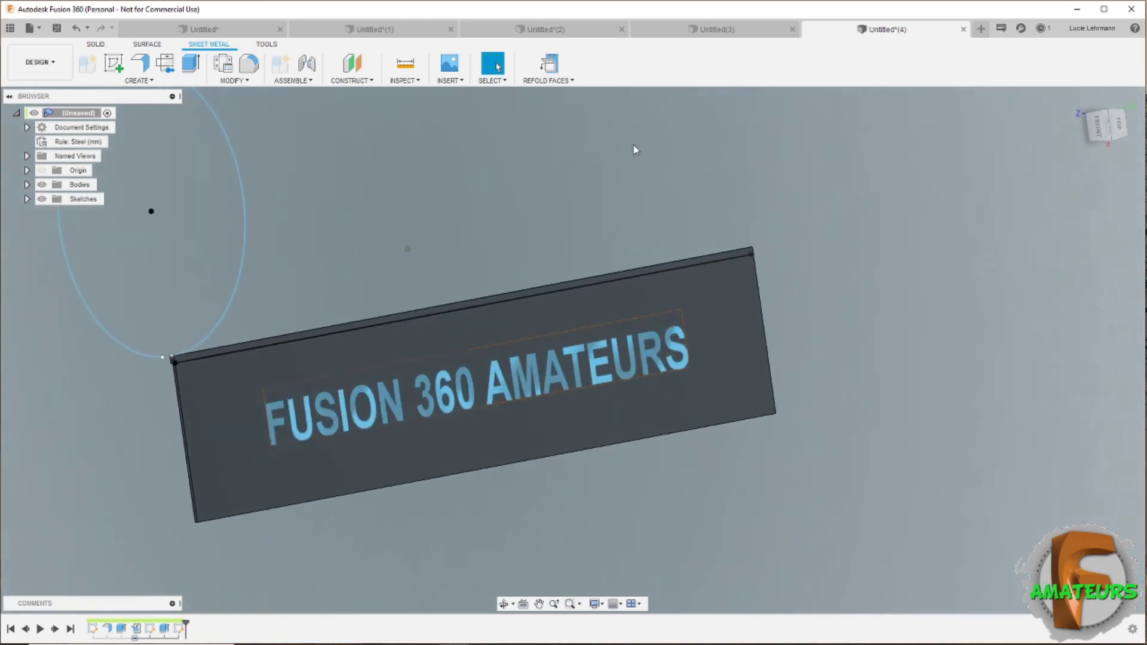
pyautogui.click(191, 68)
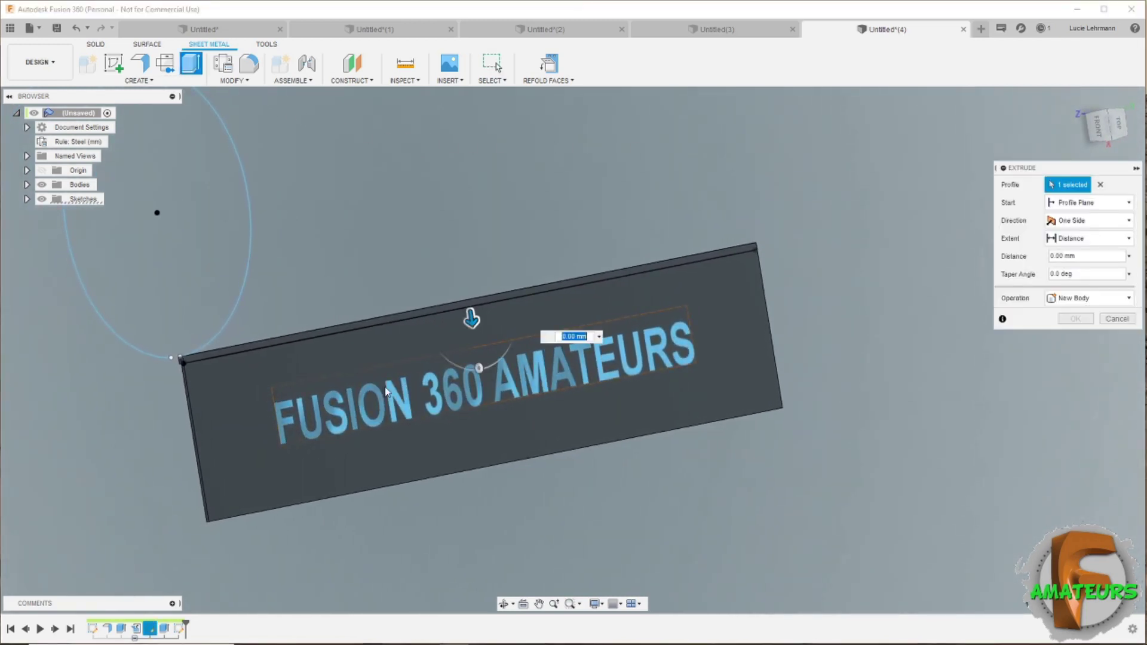
pyautogui.click(411, 414)
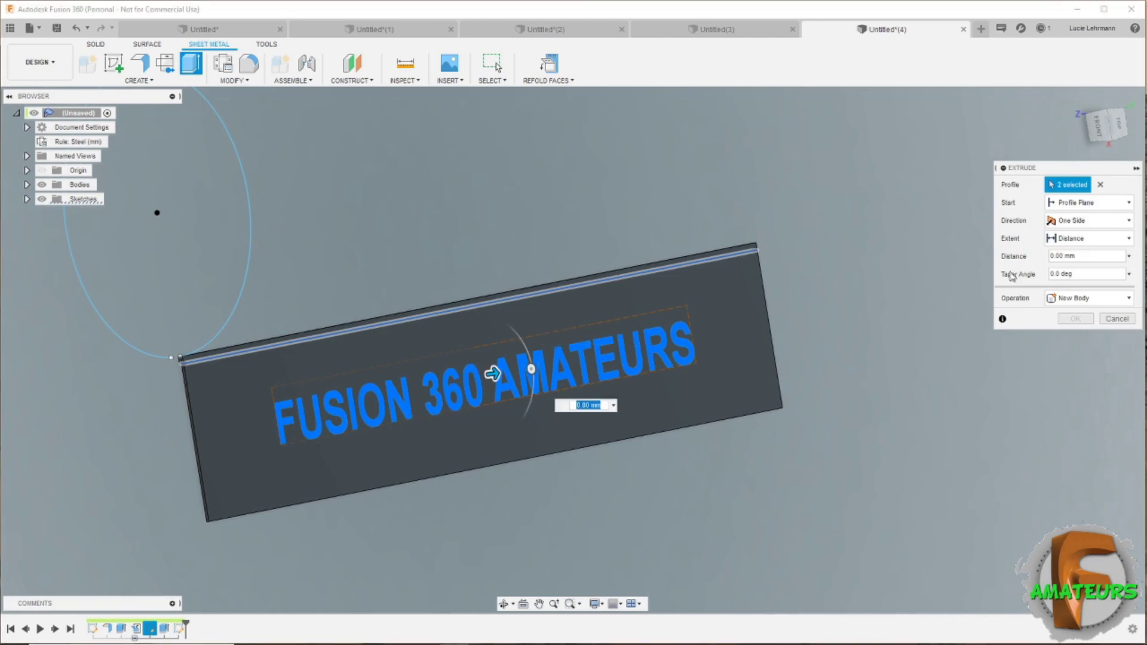
pyautogui.click(1100, 186)
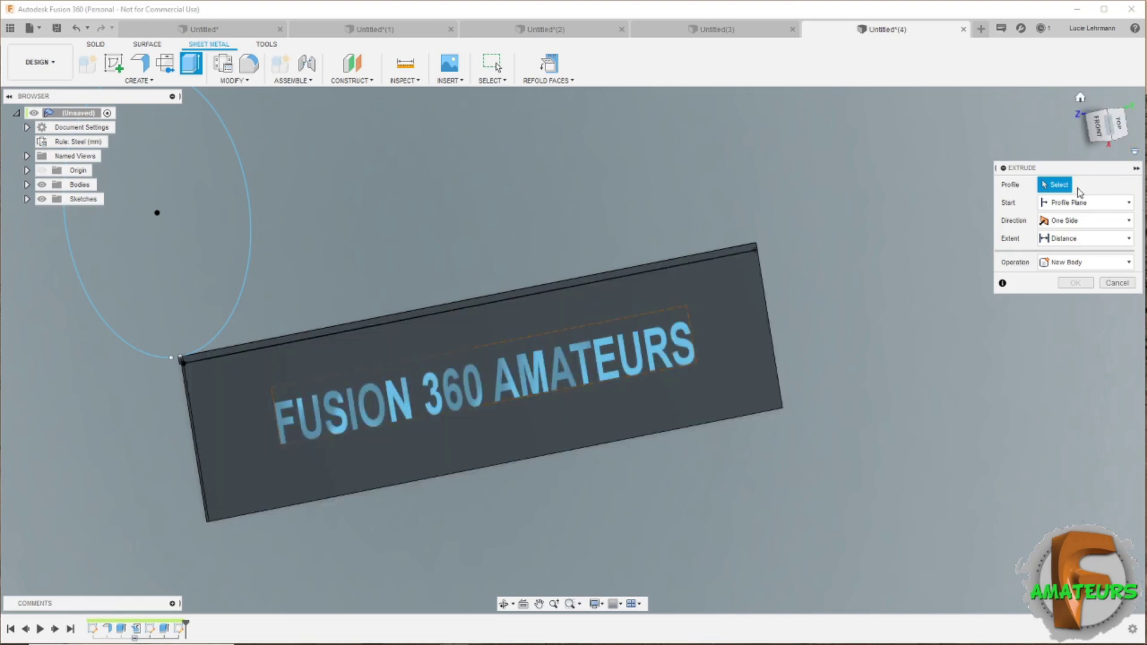
pyautogui.click(652, 354)
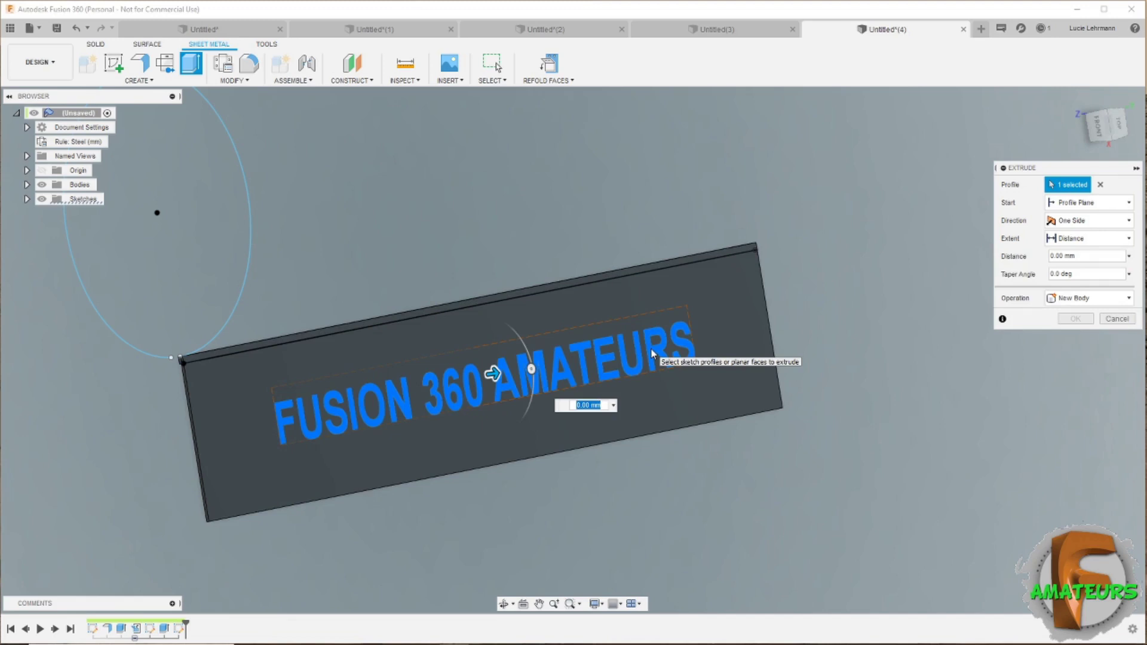
pyautogui.write('2')
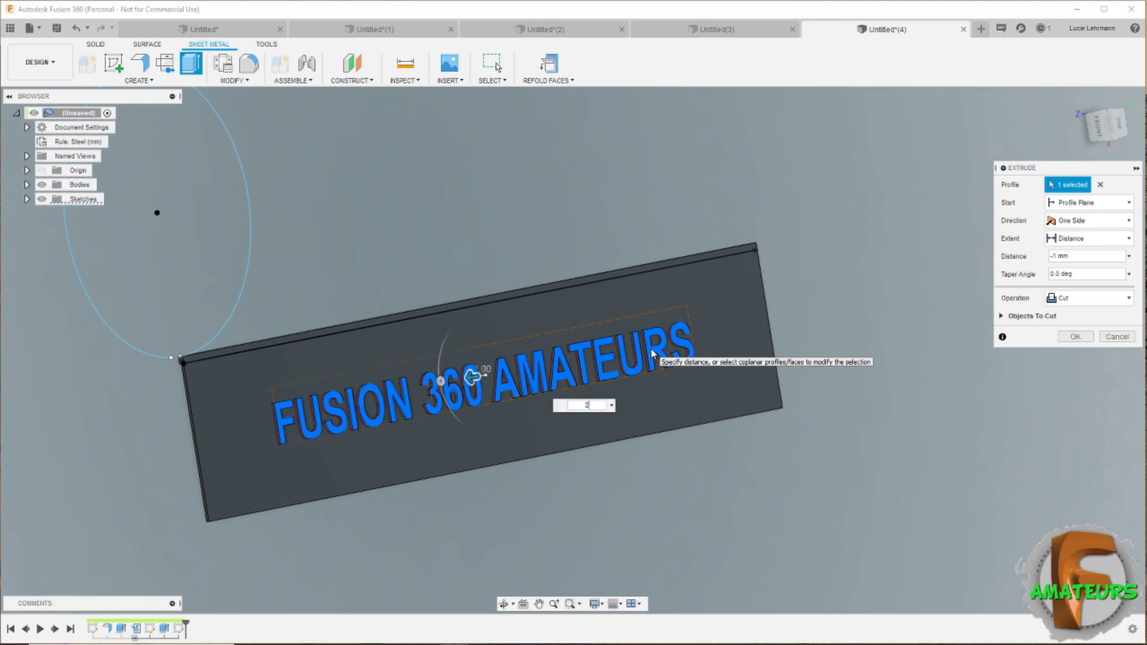
pyautogui.press('Return')
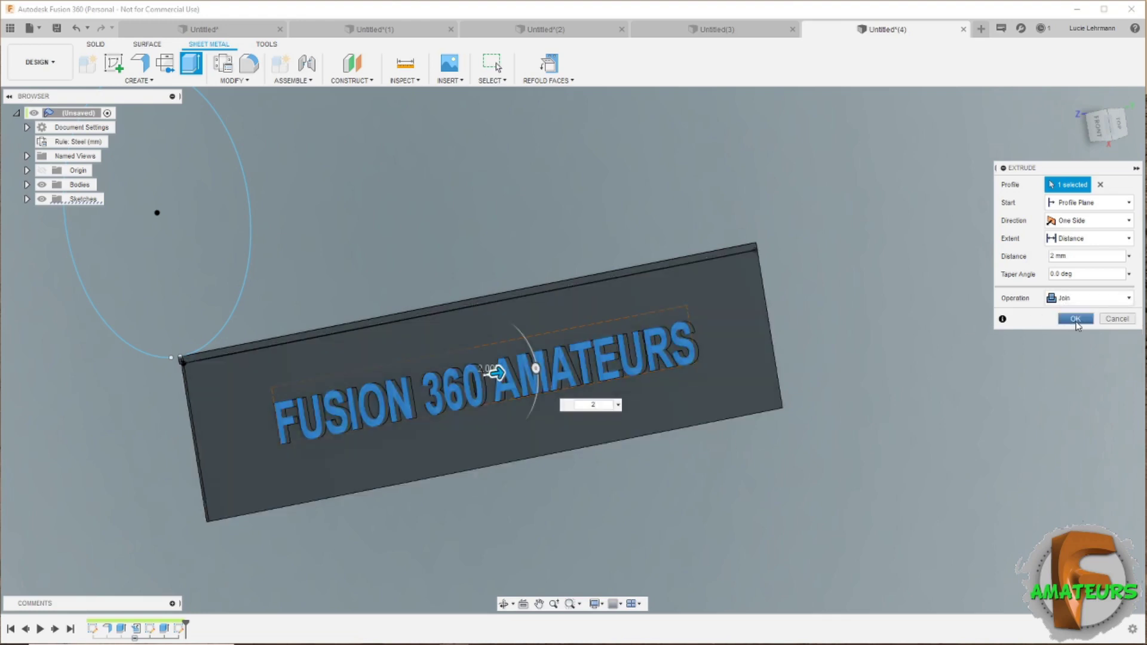
pyautogui.click(1075, 319)
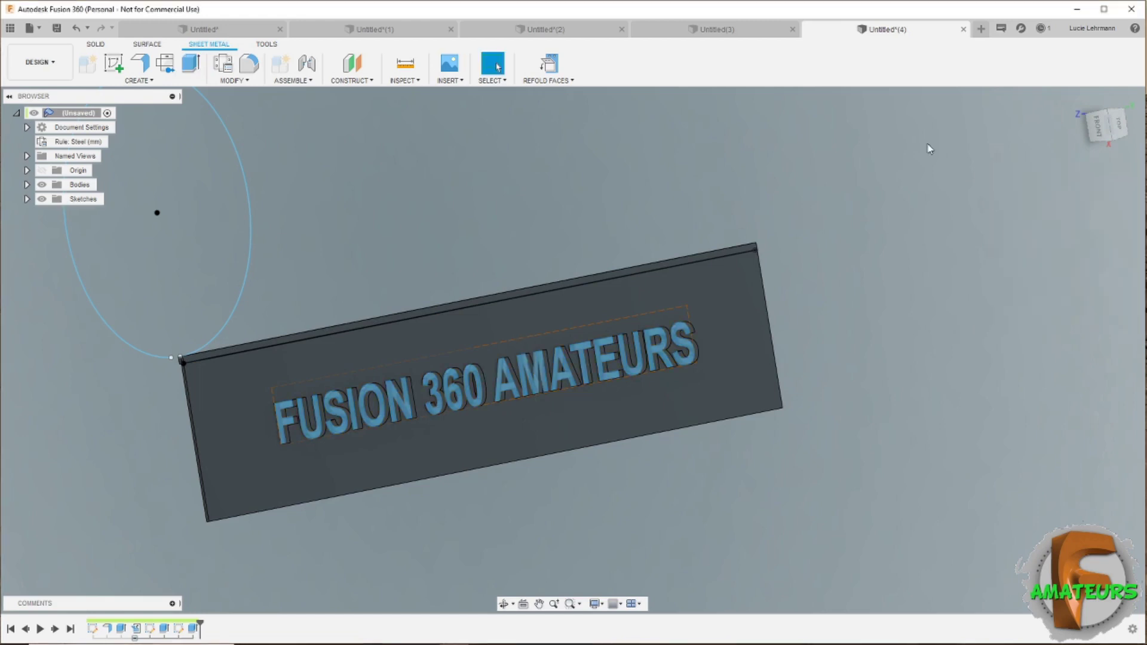
# - Hide all sketches in the browser so only the lettered plate shows
pyautogui.click(27, 198)
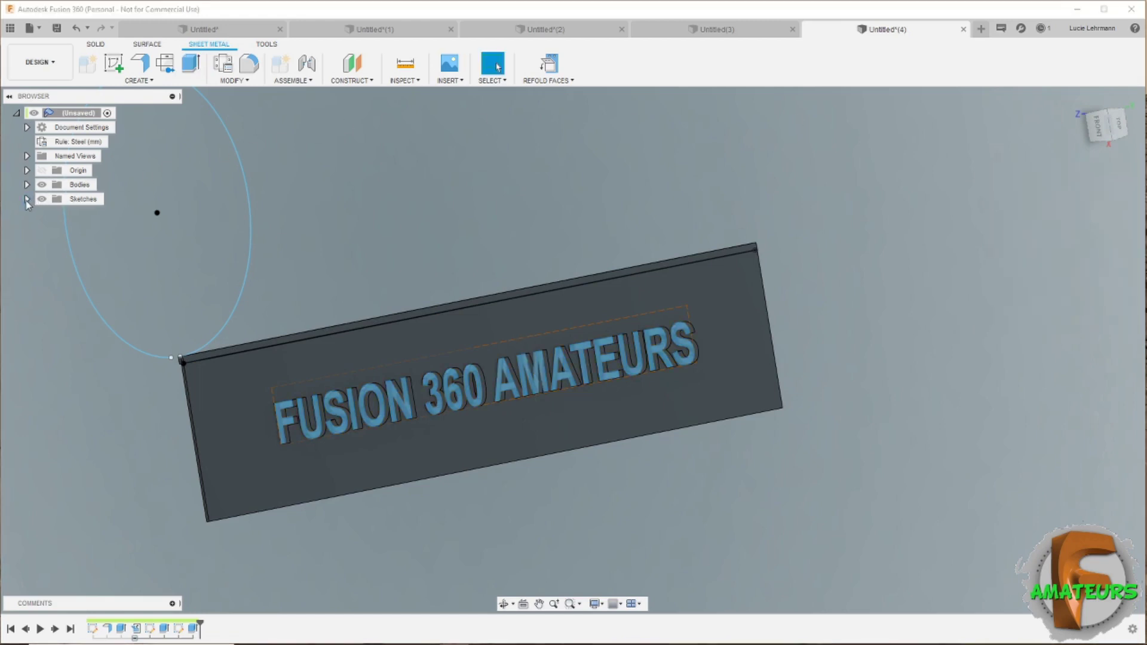
pyautogui.click(41, 201)
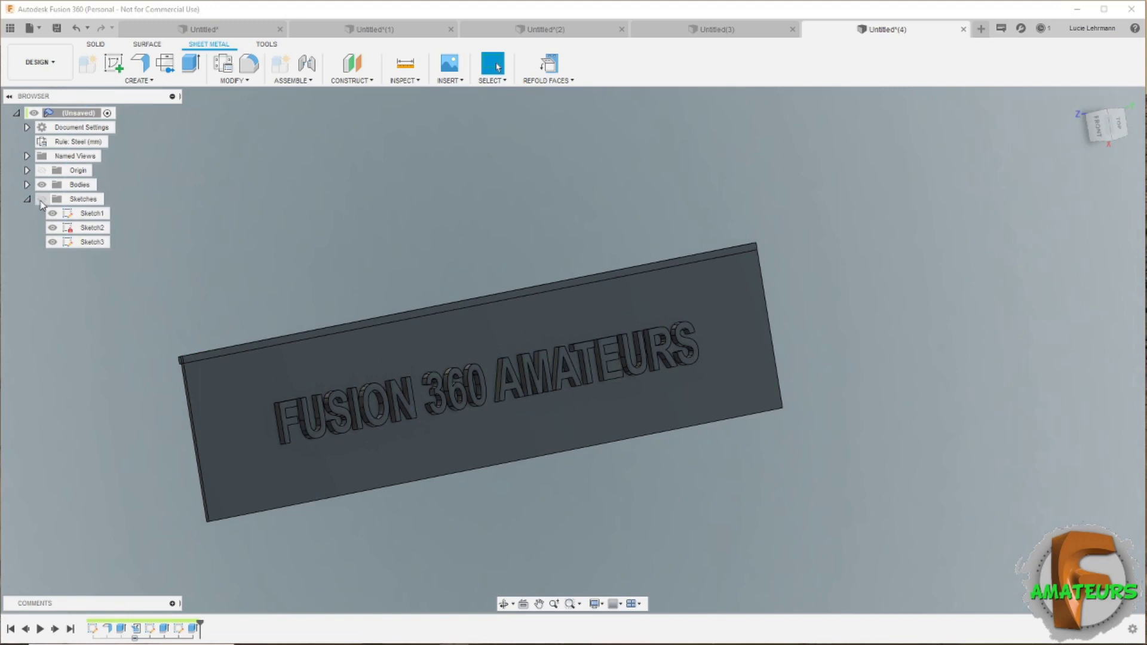
pyautogui.scroll(4, 977, 269)
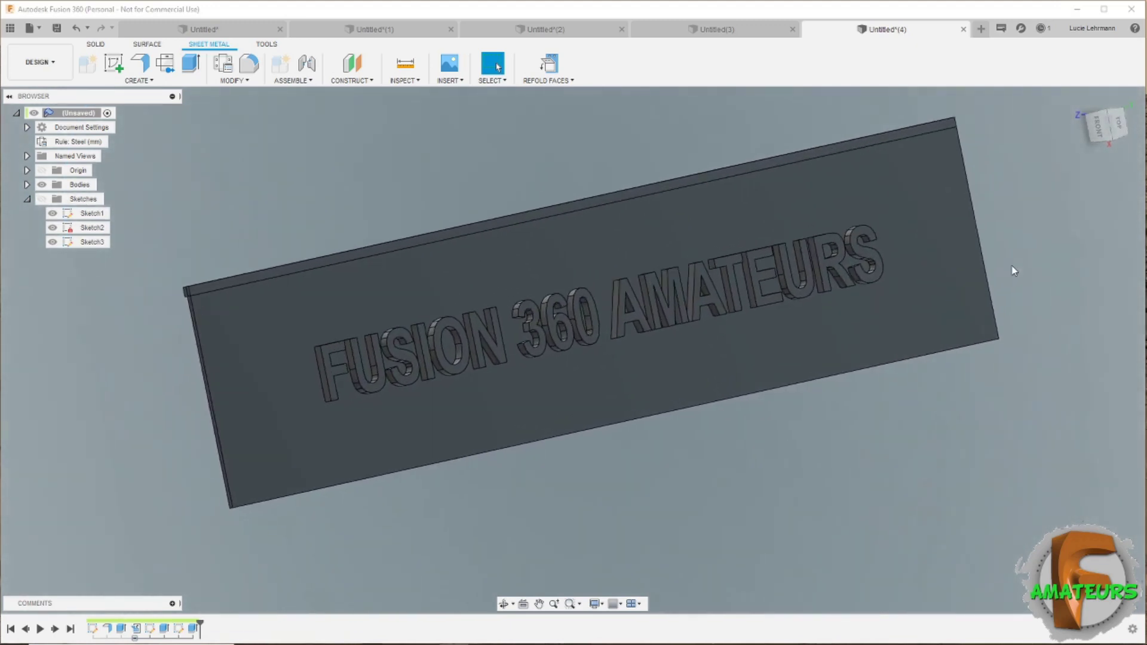
pyautogui.moveTo(1013, 270)
pyautogui.keyDown('shift'); pyautogui.mouseDown(button='middle')
pyautogui.moveTo(1097, 272)
pyautogui.moveTo(1059, 238)
pyautogui.moveTo(694, 178)
pyautogui.moveTo(562, 109)
pyautogui.mouseUp(button='middle'); pyautogui.keyUp('shift')
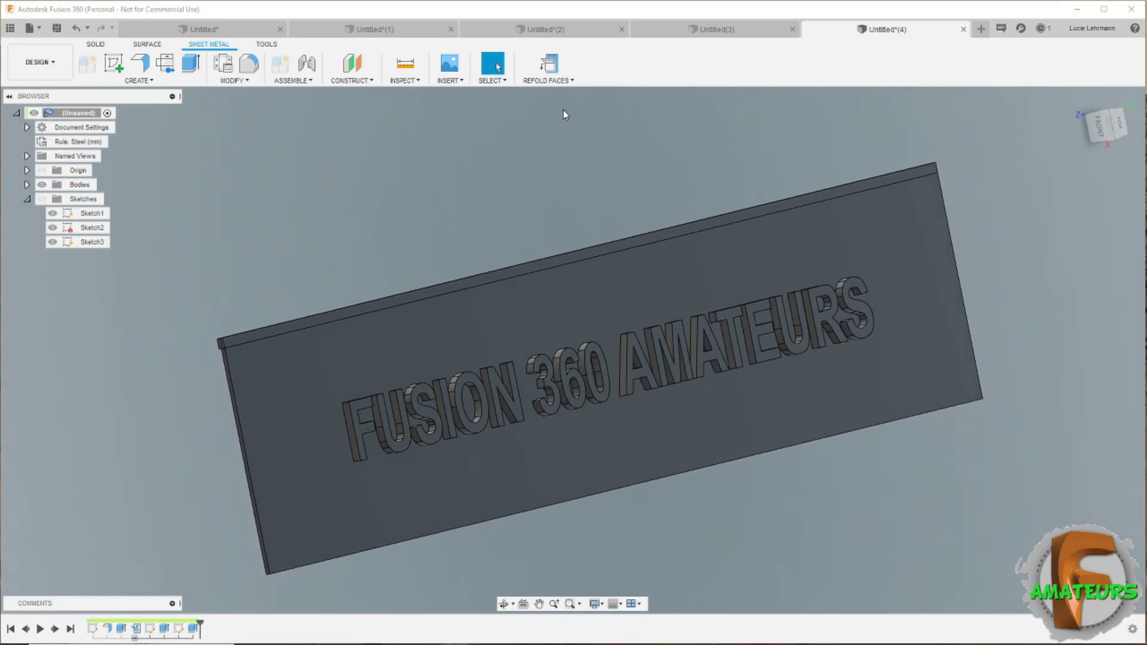
# - Refold the lettered plate back into the split ring and inspect it
pyautogui.click(552, 71)
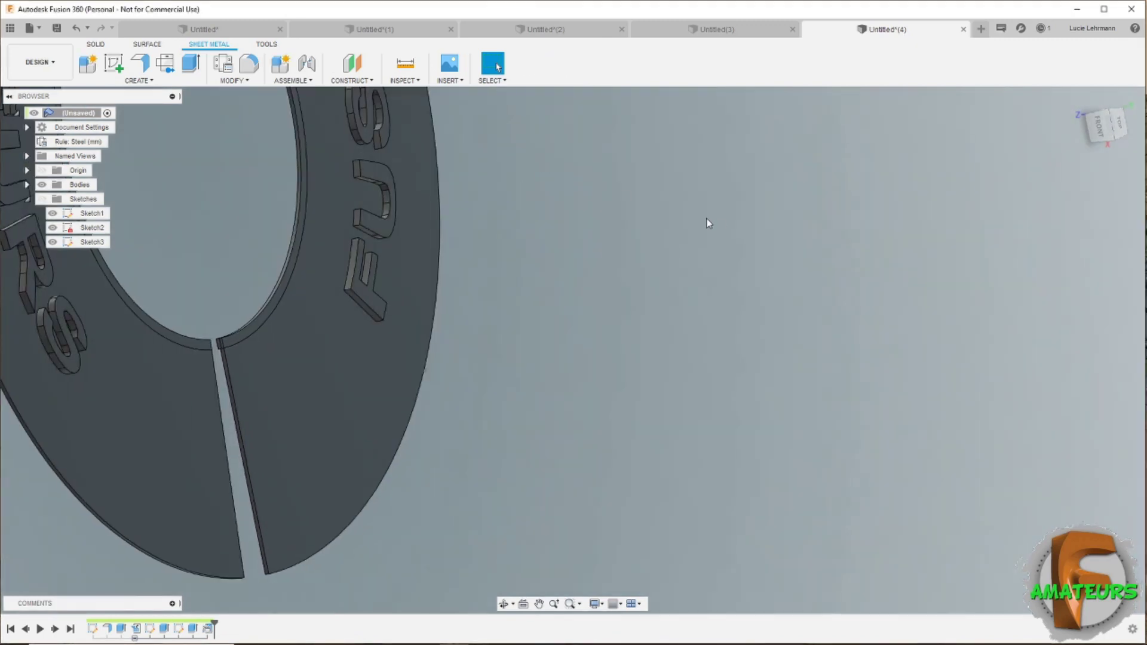
pyautogui.keyDown('shift'); pyautogui.moveTo(707, 218); pyautogui.dragTo(855, 257, button='middle'); pyautogui.keyUp('shift')
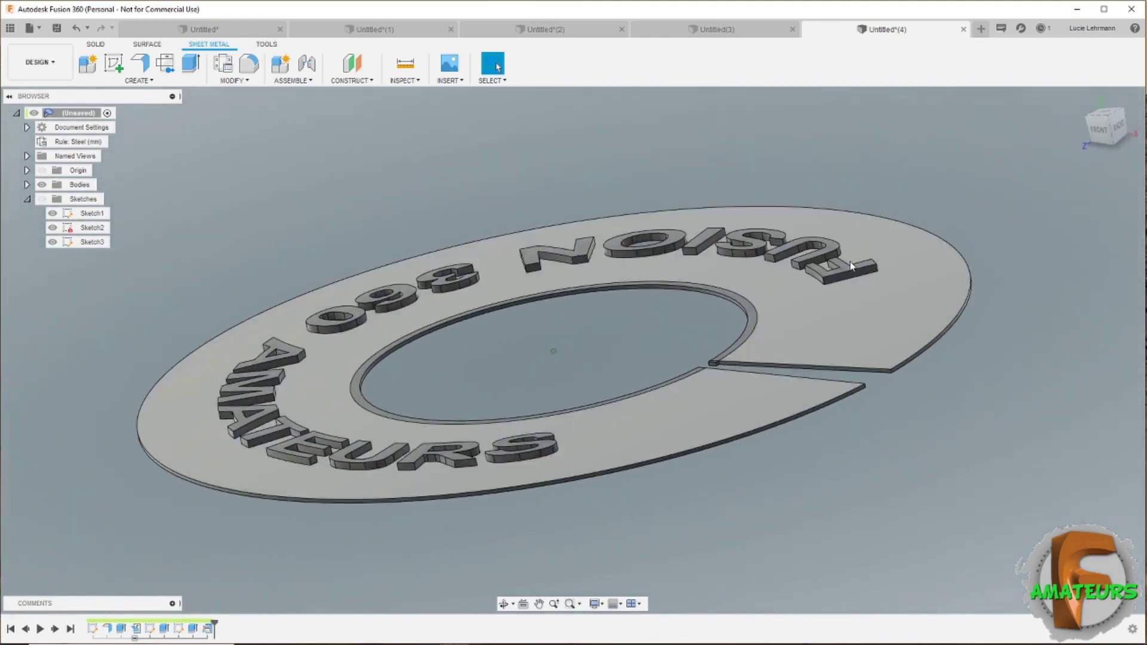
pyautogui.scroll(5, 766, 298)
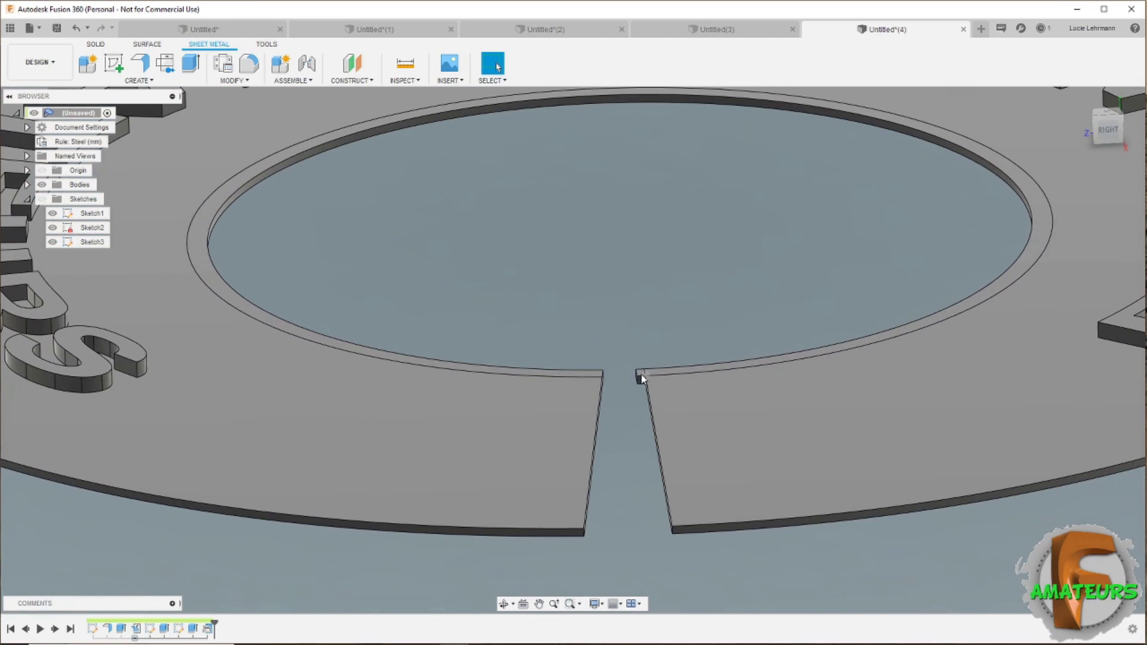
pyautogui.scroll(3, 642, 376)
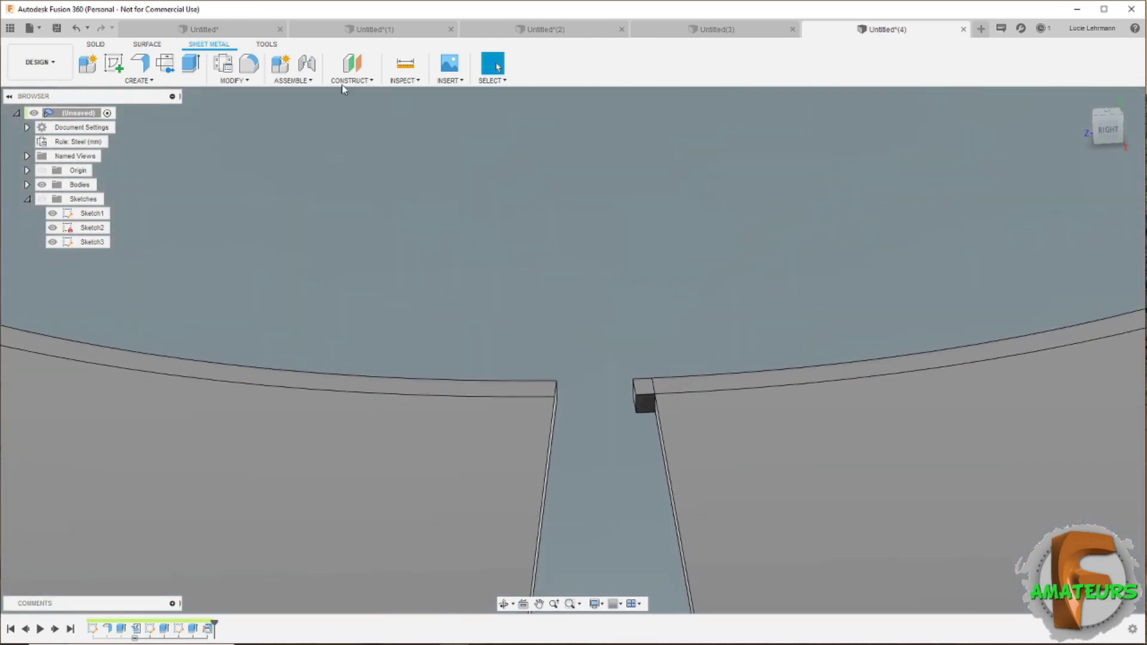
# - Cut 1 mm off both inner rim faces on either side of the slot
pyautogui.click(191, 62)
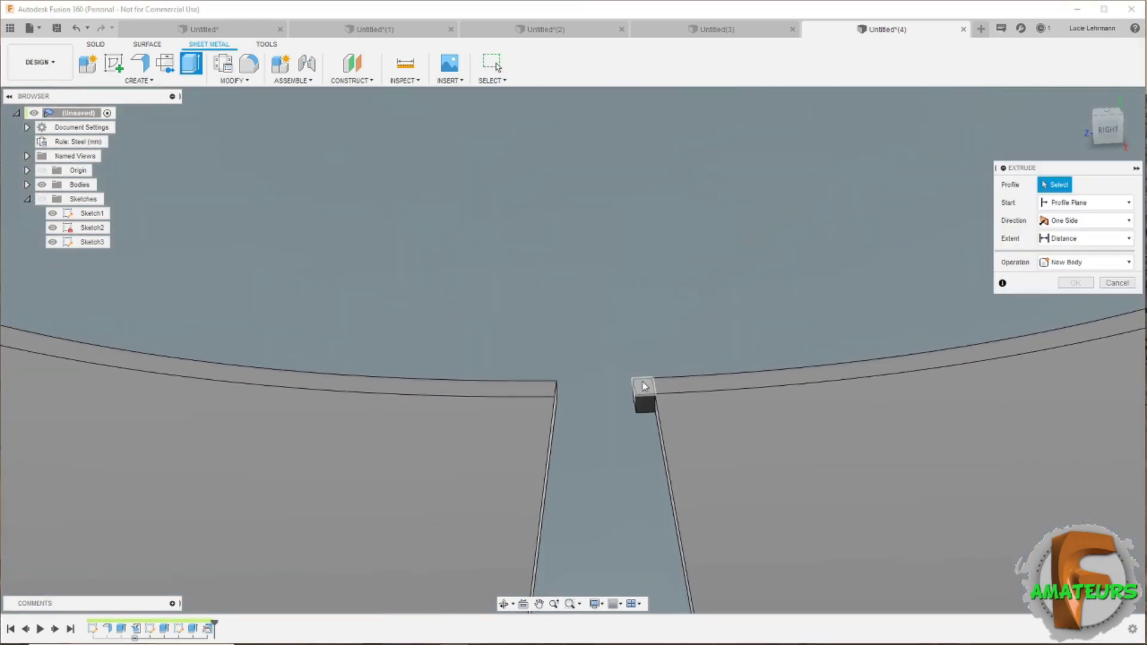
pyautogui.click(663, 385)
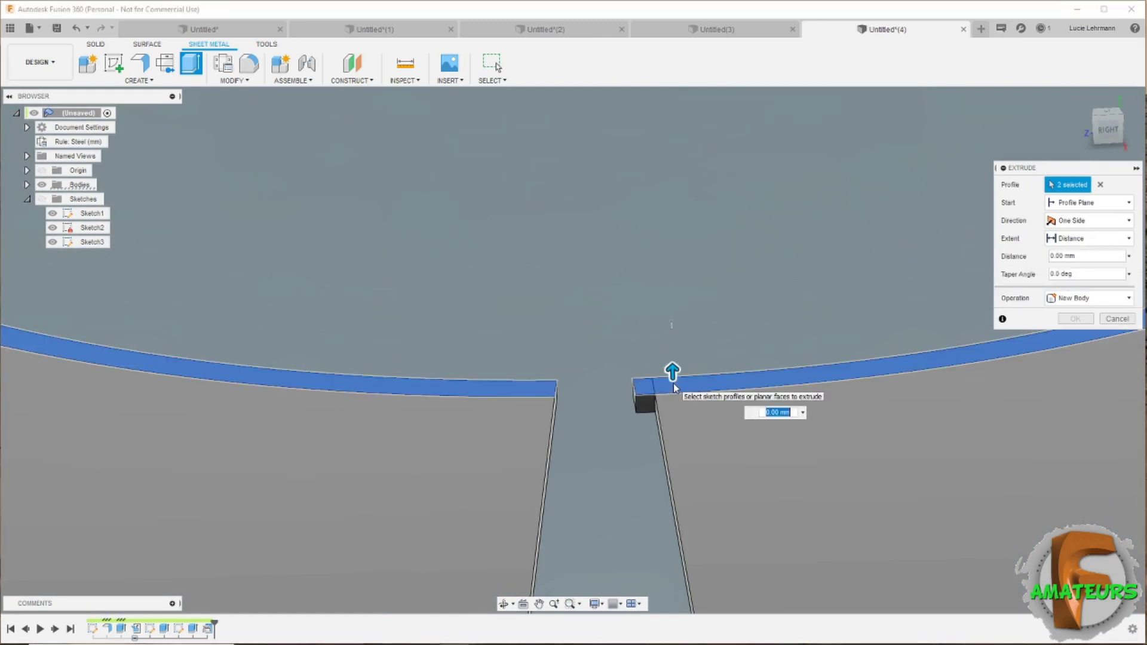
pyautogui.press('BackSpace')
pyautogui.write('1')
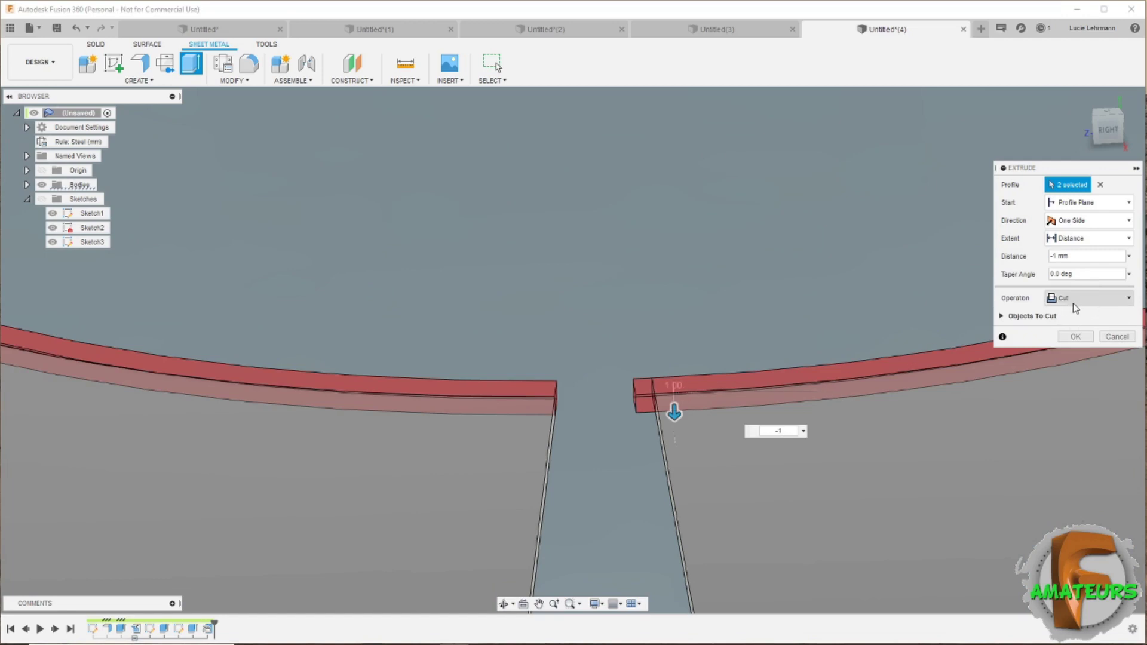
pyautogui.click(1075, 338)
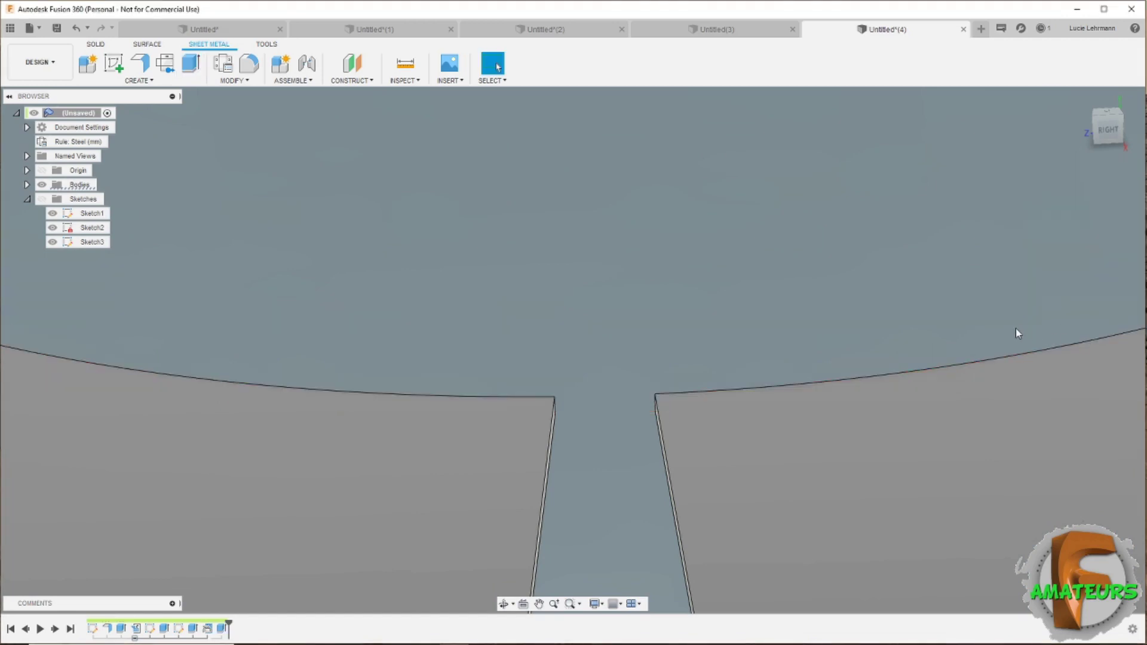
pyautogui.press('F6')
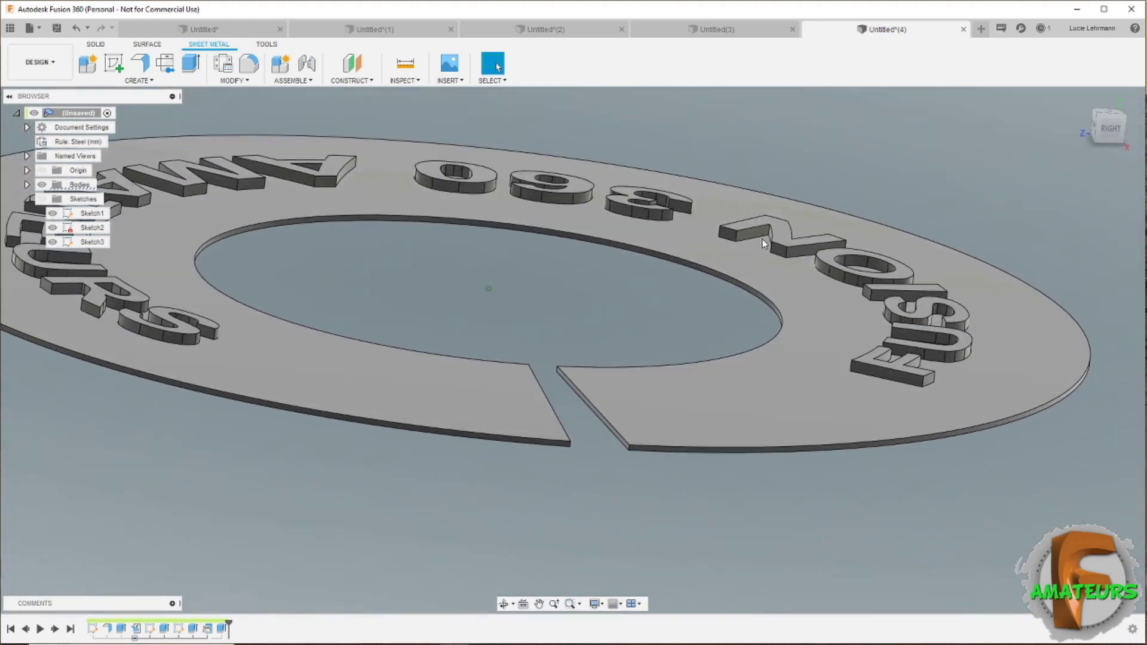
pyautogui.moveTo(446, 244)
pyautogui.keyDown('shift'); pyautogui.mouseDown(button='middle')
pyautogui.moveTo(605, 332)
pyautogui.moveTo(625, 324)
pyautogui.moveTo(518, 286)
pyautogui.moveTo(472, 283)
pyautogui.mouseUp(button='middle'); pyautogui.keyUp('shift')
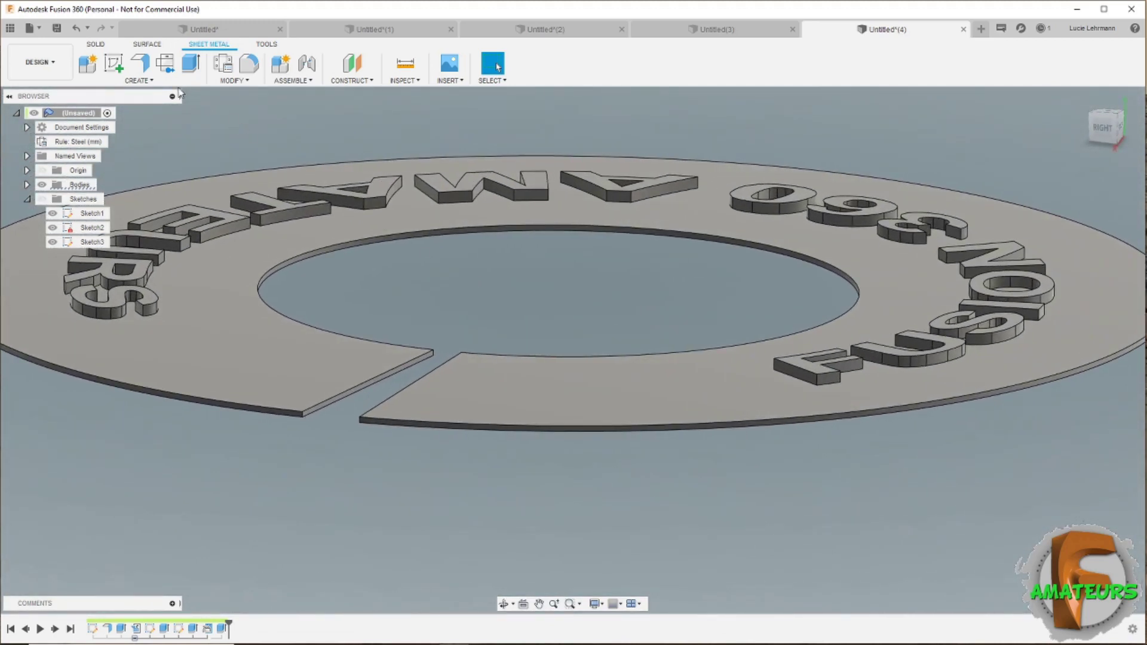
# - Set up a solid revolve about the ring's inner circular edge with extent type To
pyautogui.click(96, 45)
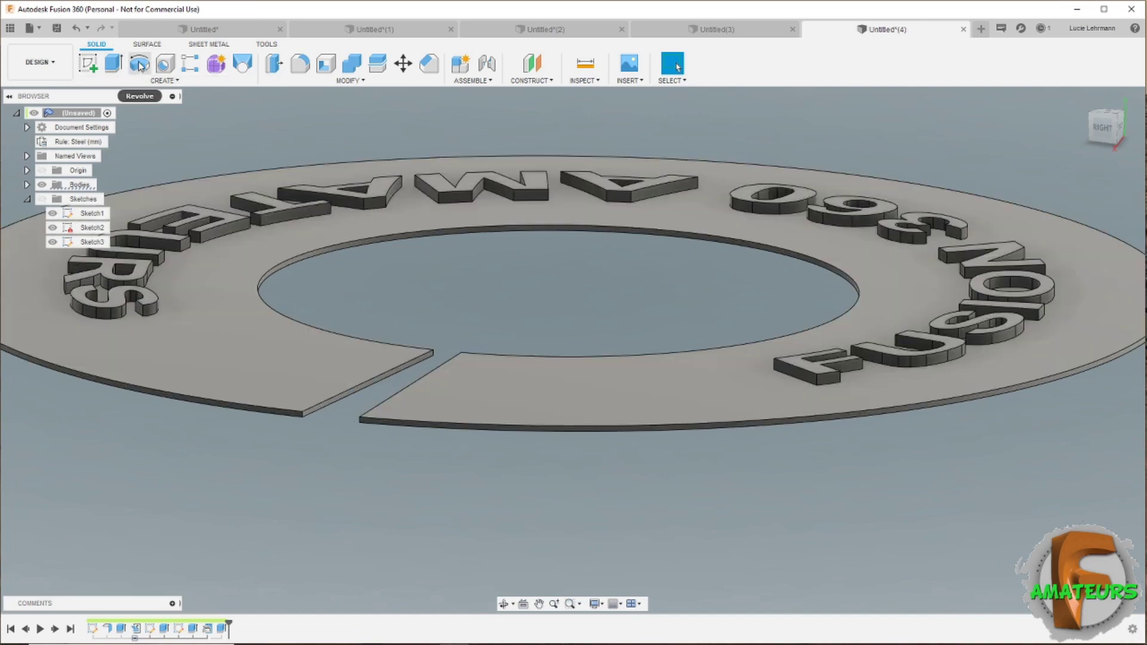
pyautogui.click(139, 65)
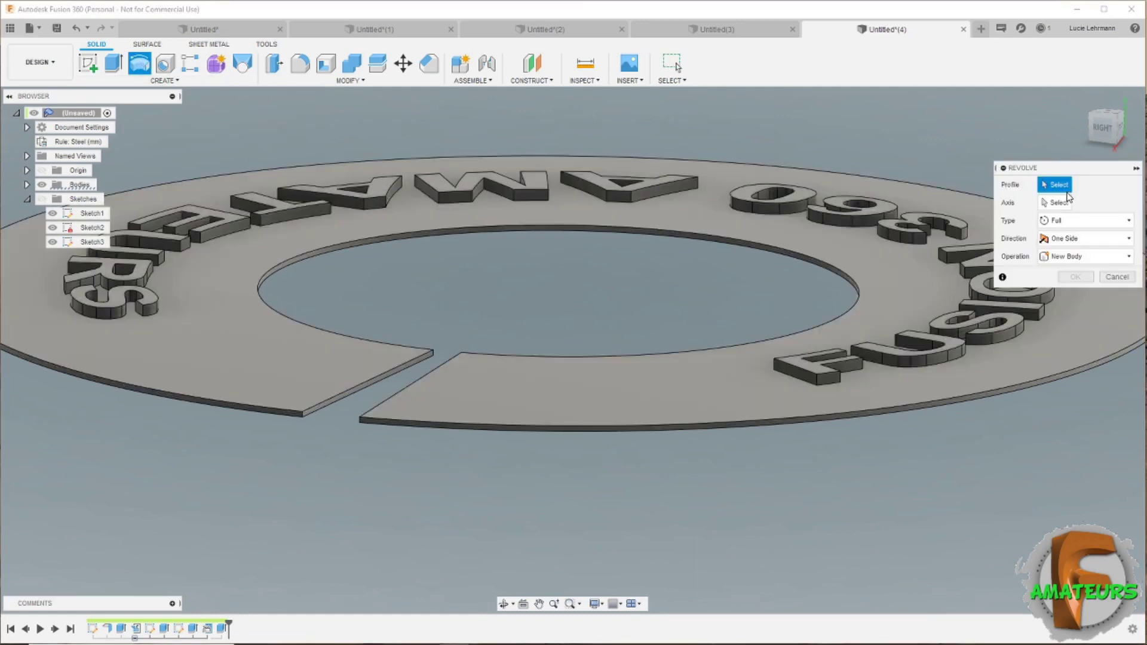
pyautogui.click(1058, 204)
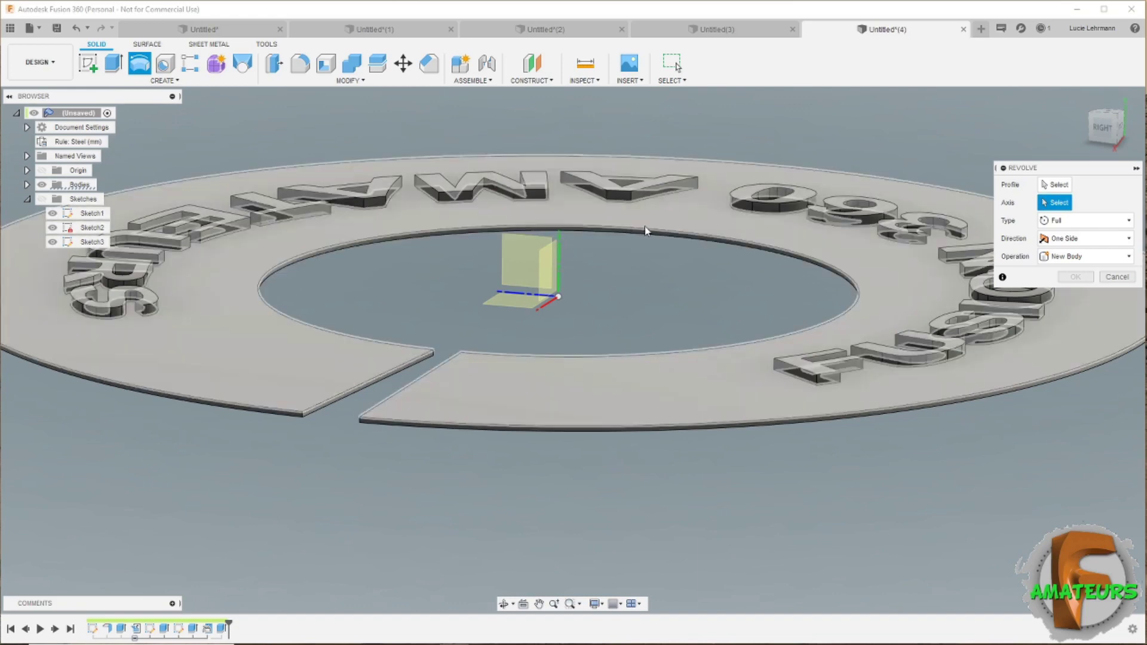
pyautogui.click(657, 237)
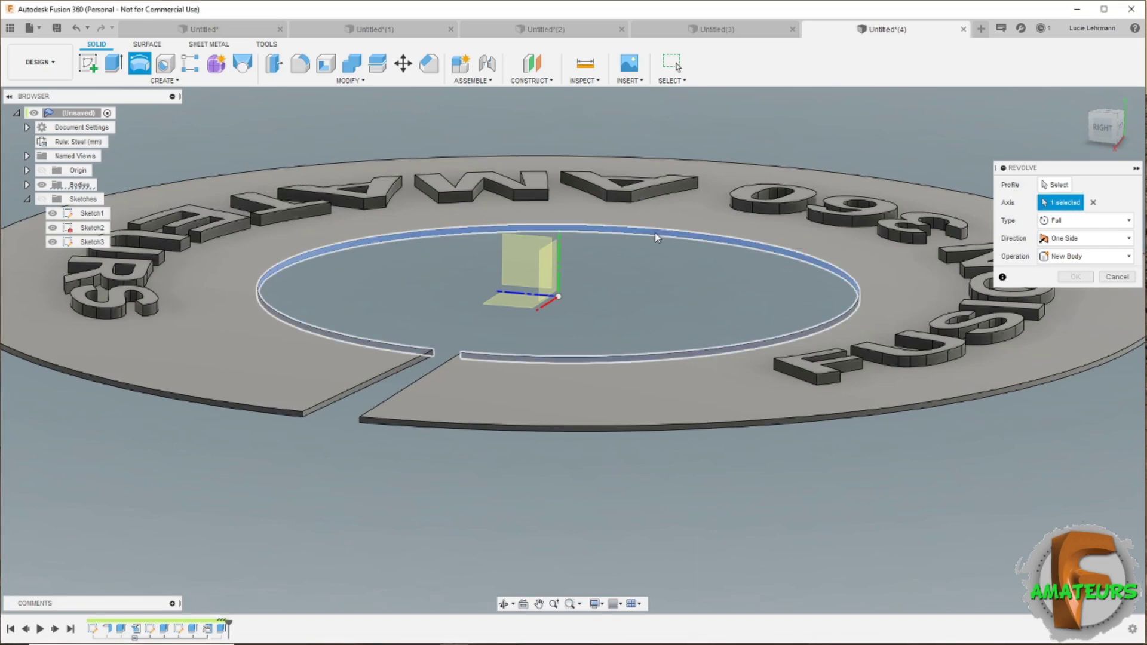
pyautogui.click(1096, 221)
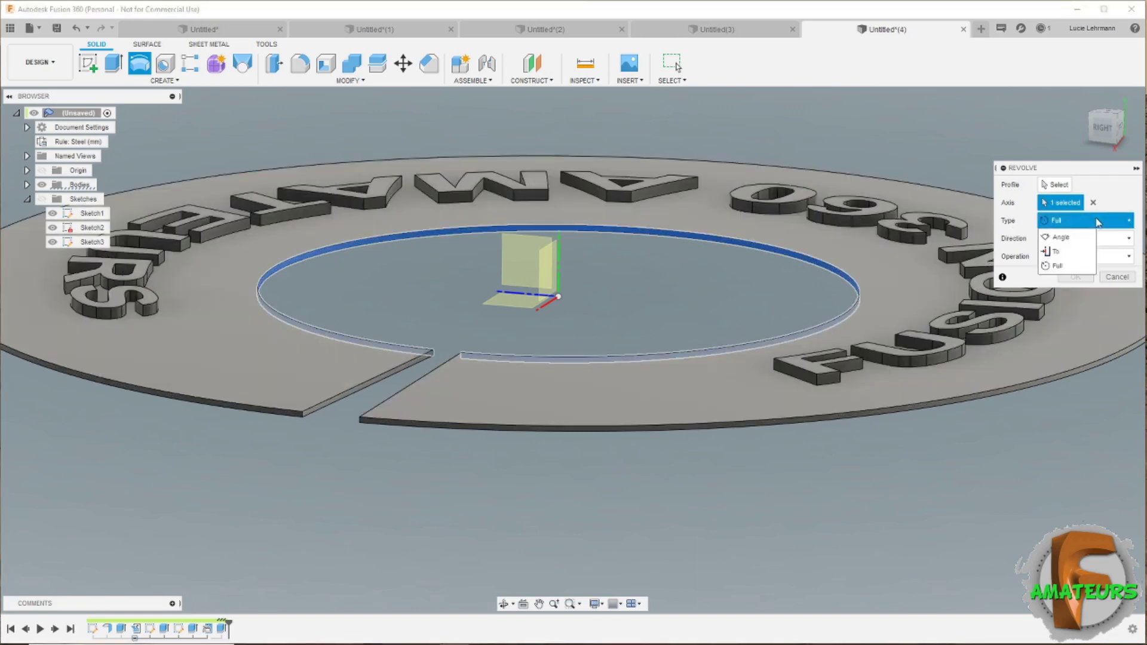
pyautogui.click(1063, 252)
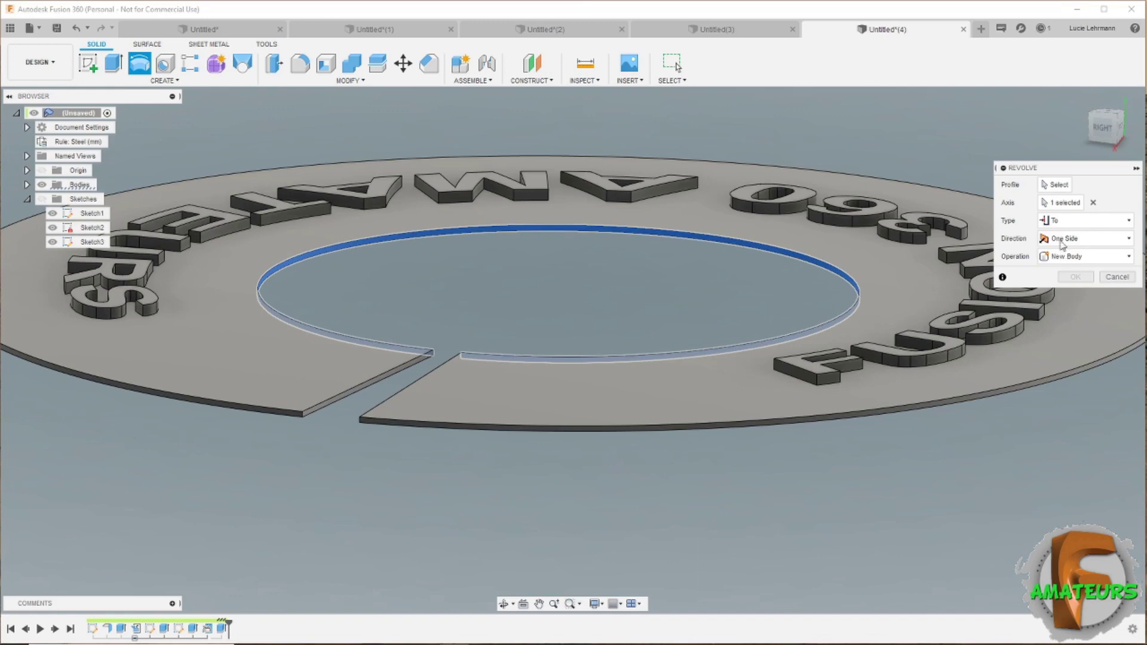
# - Revolve one slot end face up to the opposite slot face, joining to close the ring
pyautogui.click(1063, 188)
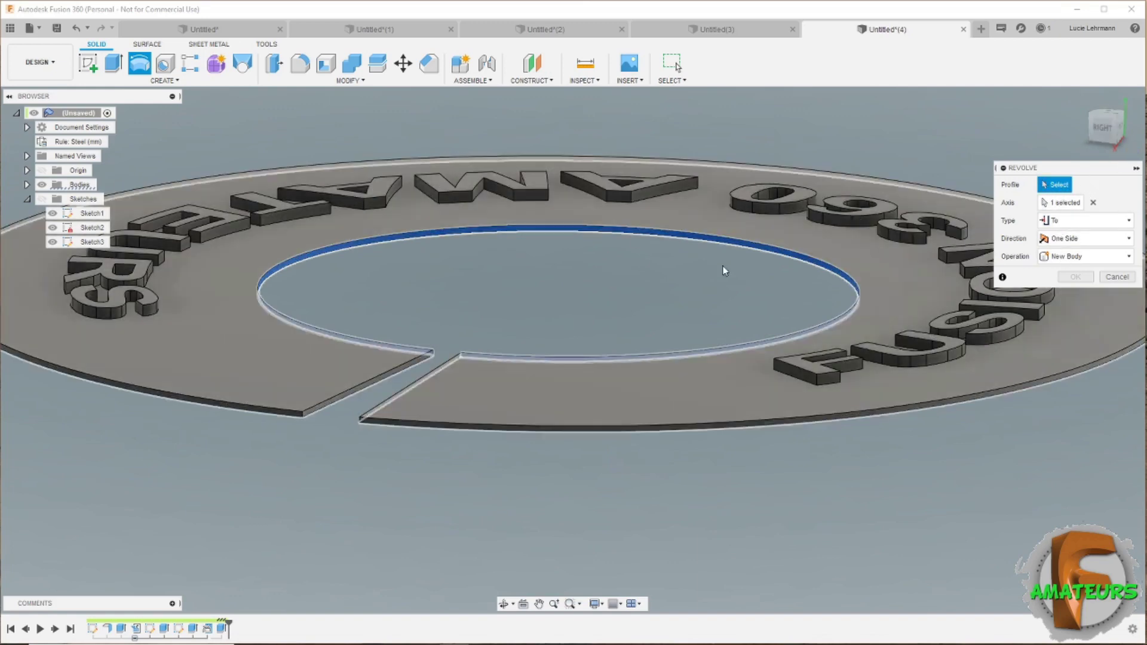
pyautogui.click(399, 370)
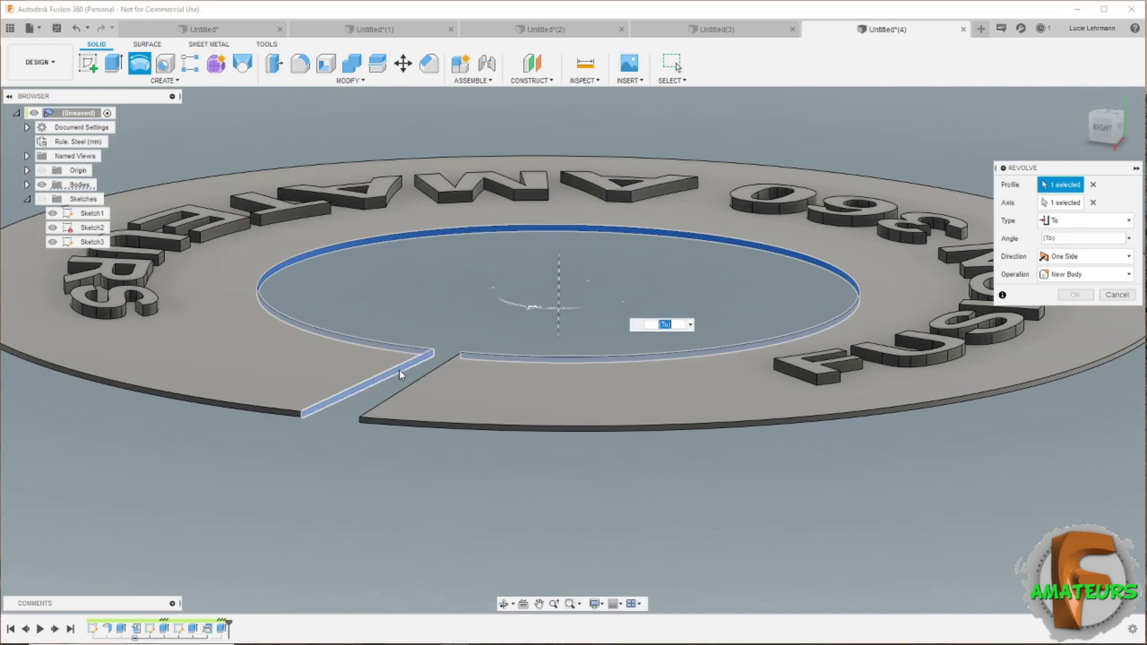
pyautogui.click(1082, 226)
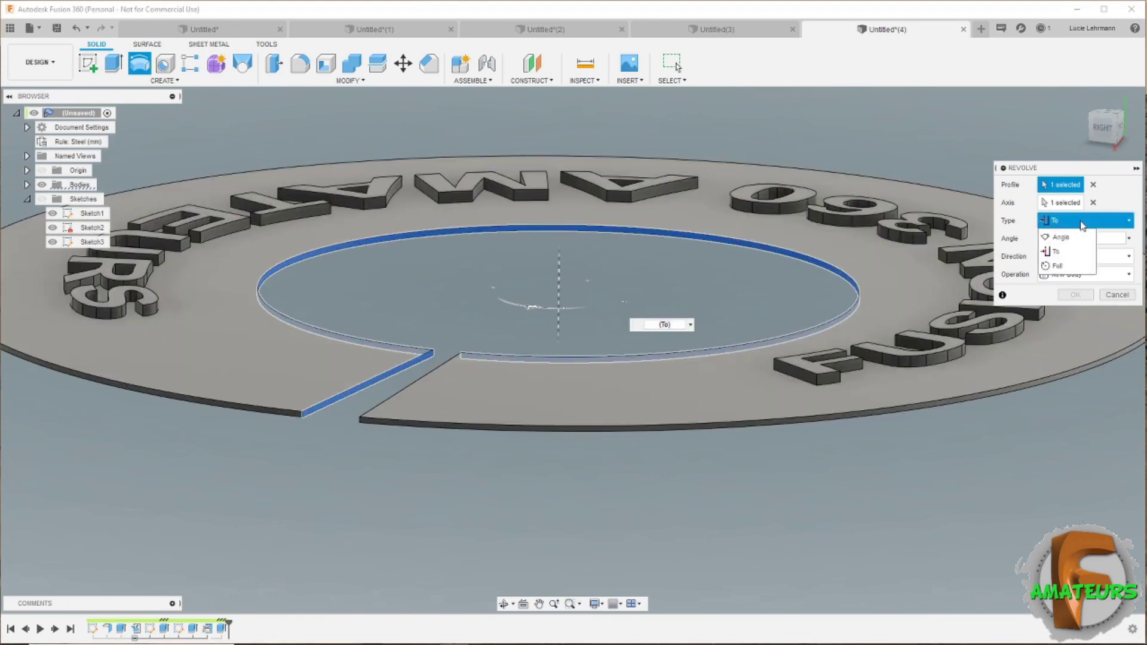
pyautogui.keyDown('shift'); pyautogui.moveTo(597, 358); pyautogui.dragTo(708, 491, button='middle'); pyautogui.keyUp('shift')
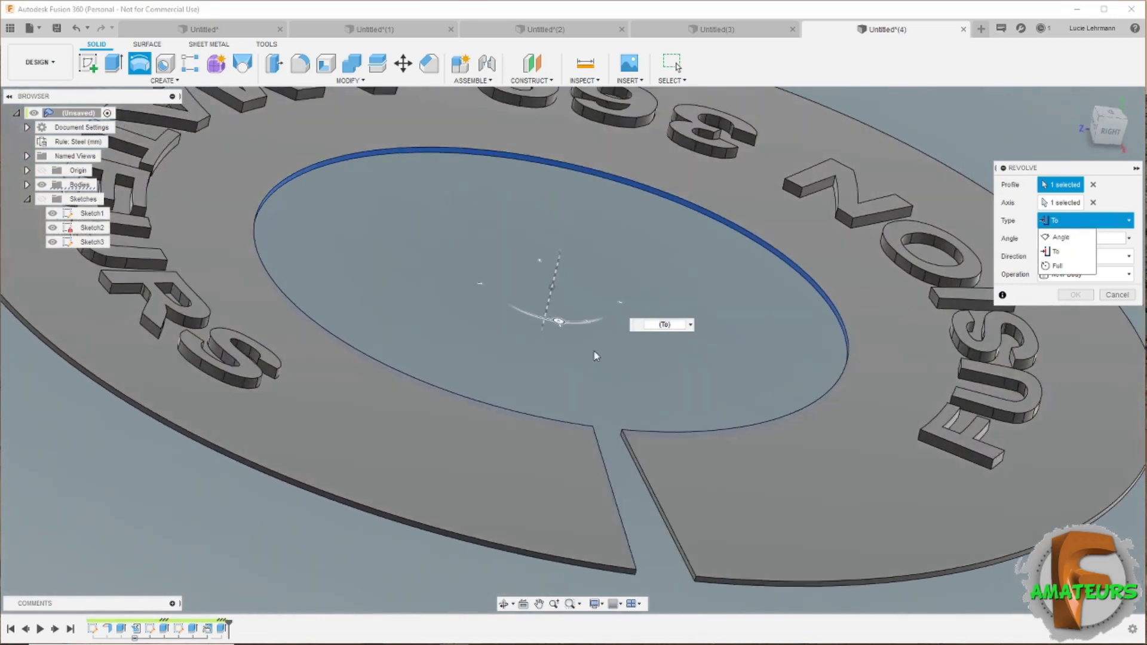
pyautogui.scroll(2, 694, 492)
pyautogui.scroll(2, 694, 489)
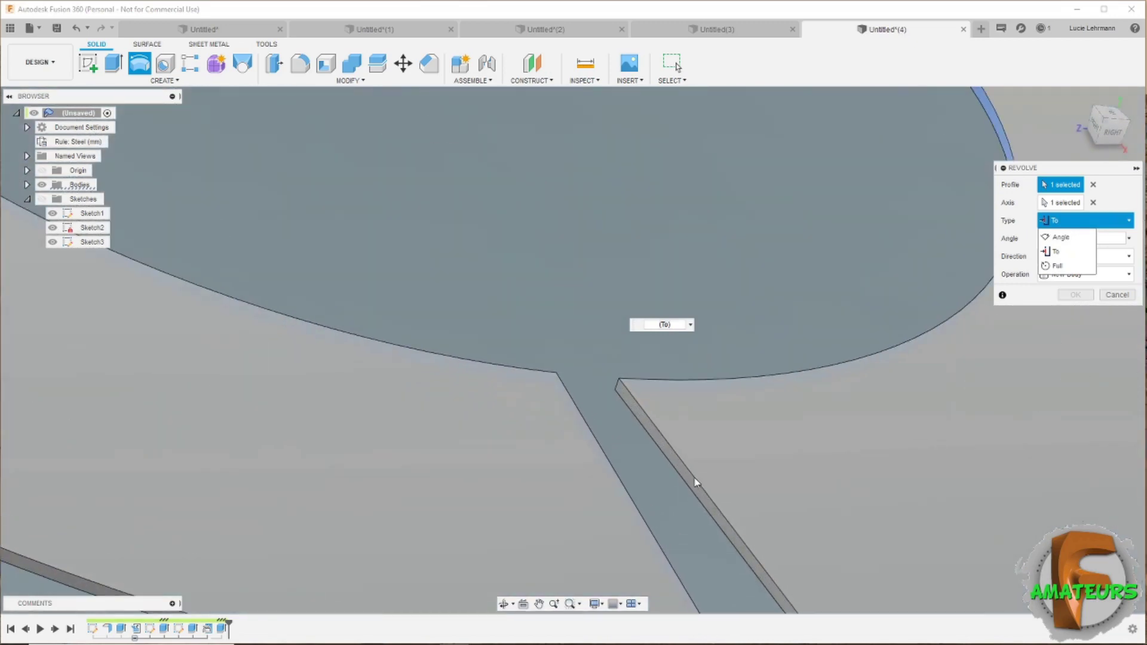
pyautogui.scroll(2, 694, 485)
pyautogui.click(695, 489)
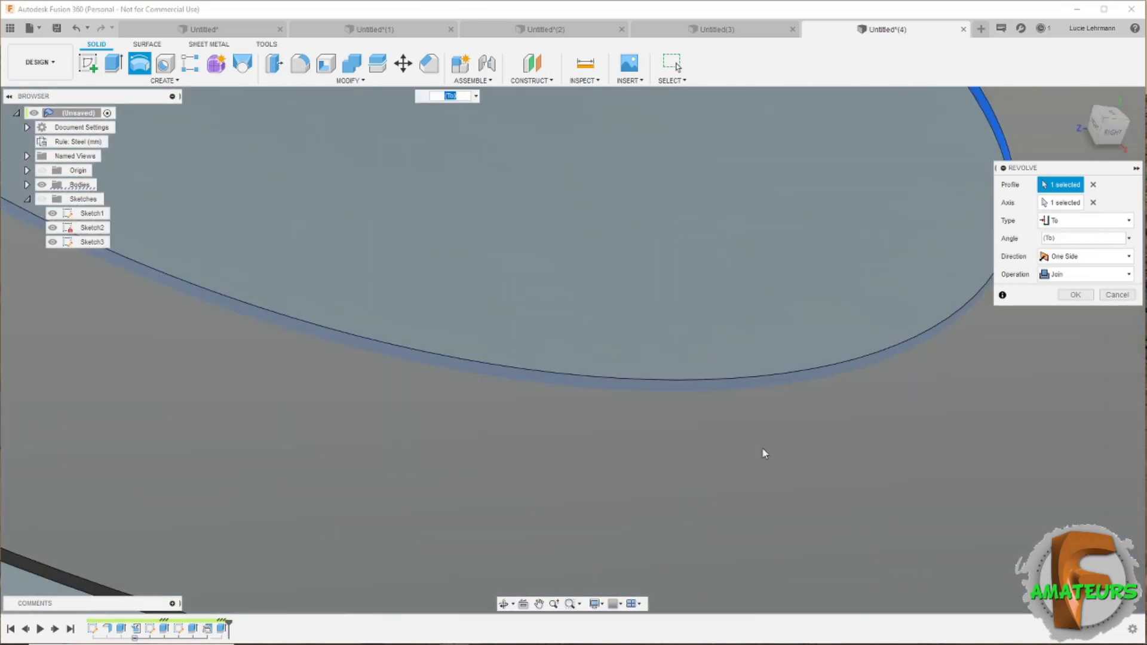
pyautogui.scroll(-5, 955, 328)
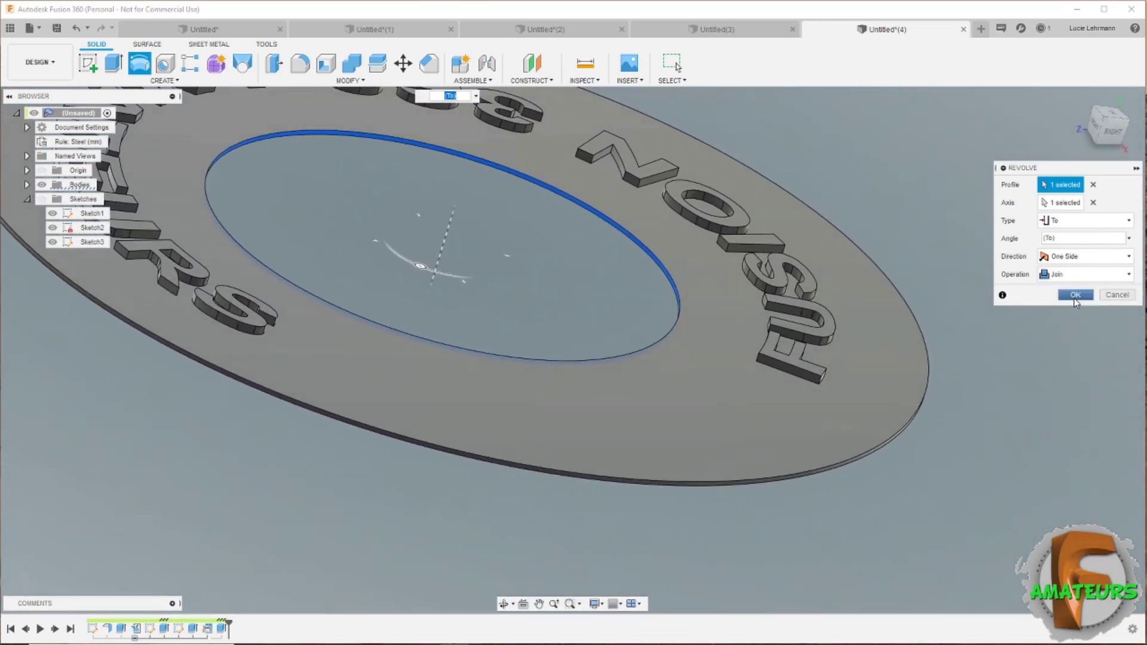
pyautogui.click(1076, 296)
pyautogui.scroll(-3, 1076, 299)
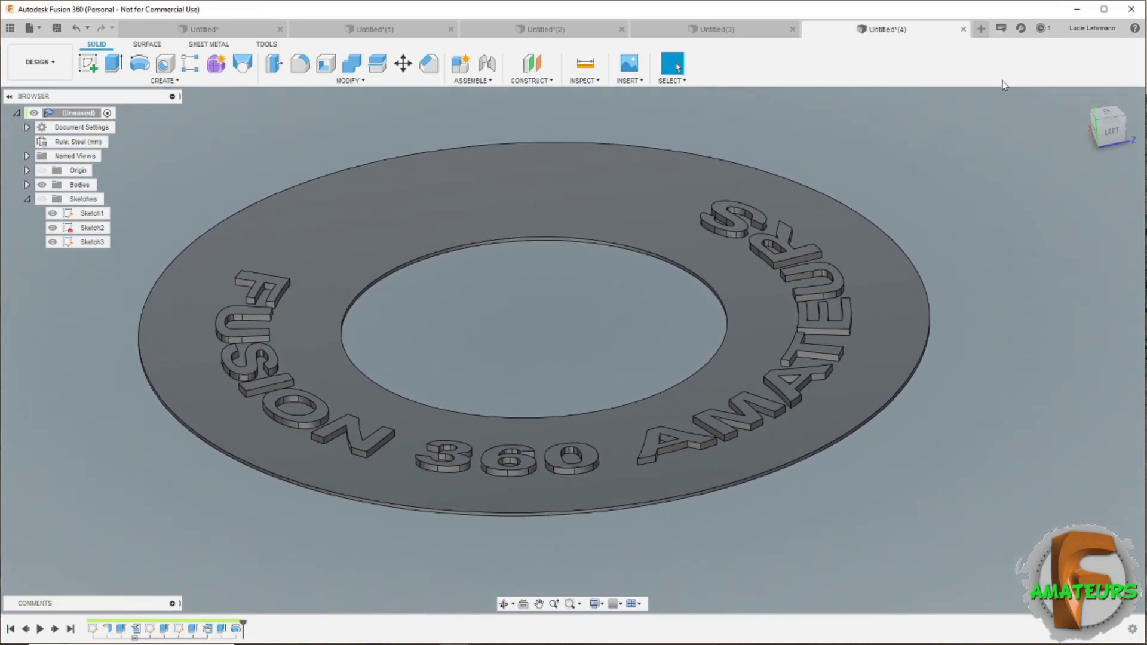
# - Start a new design with a sketch on the ground plane
pyautogui.click(981, 29)
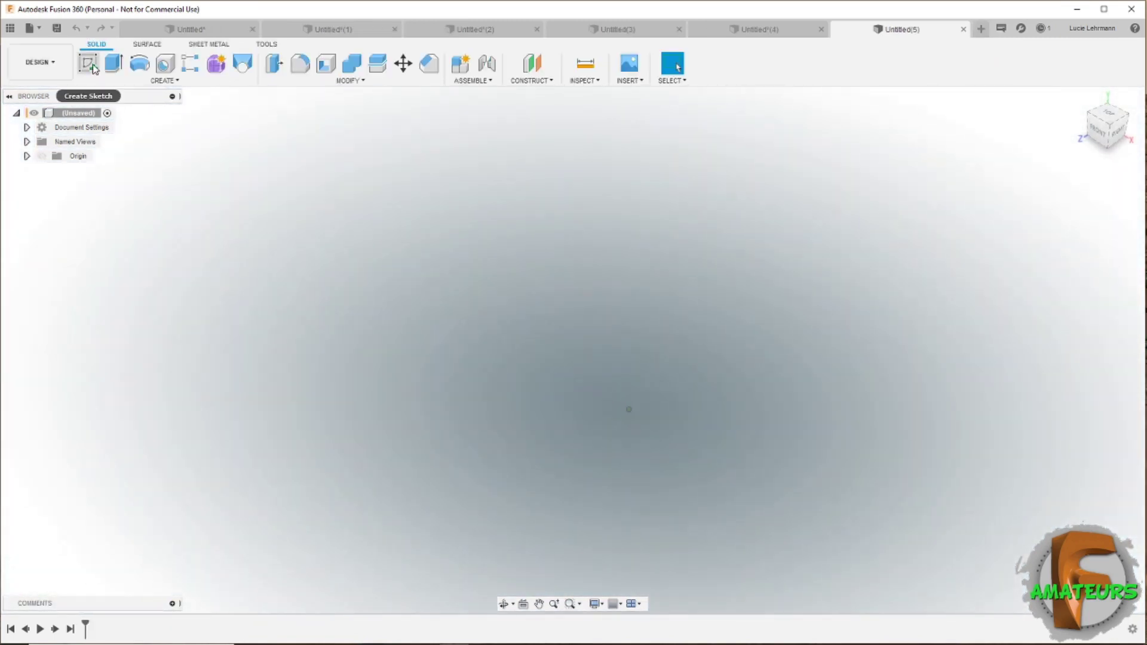
pyautogui.click(92, 67)
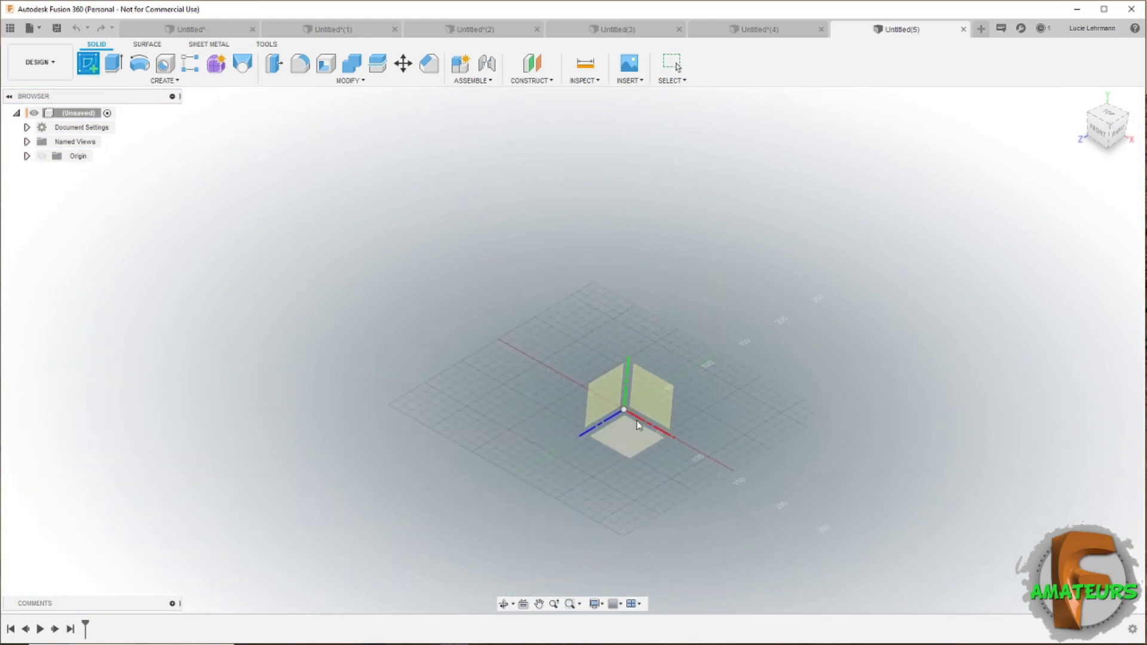
pyautogui.click(621, 437)
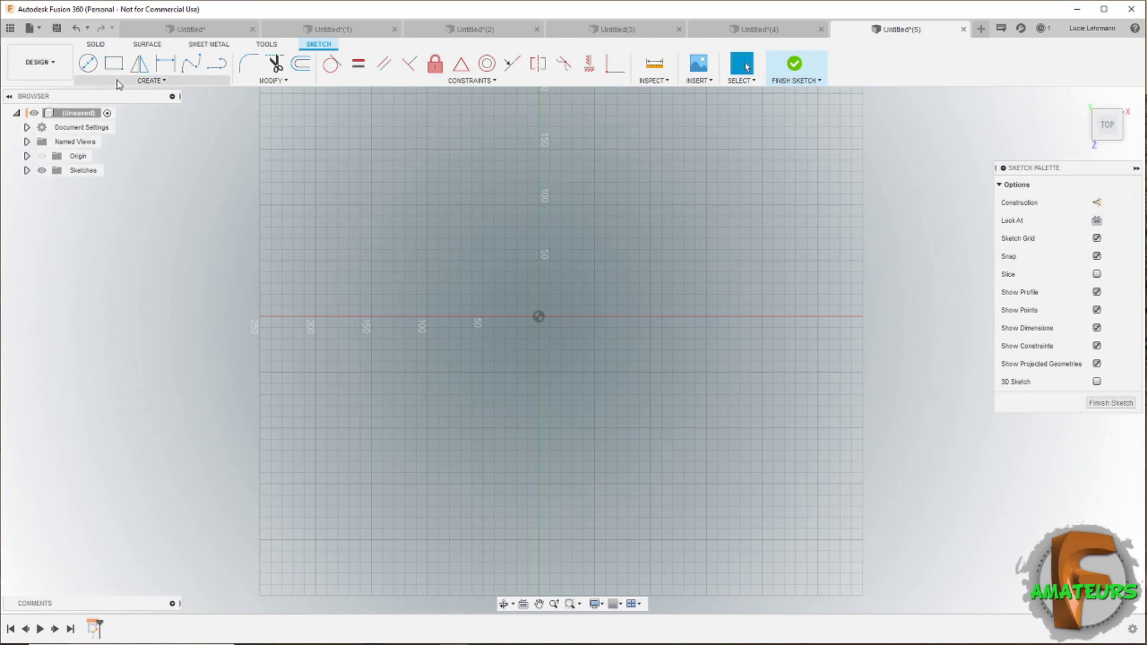
# - Draw a center-point arc around the origin, stopping just short of a full circle, and finish the sketch
pyautogui.click(150, 80)
pyautogui.moveTo(135, 135)
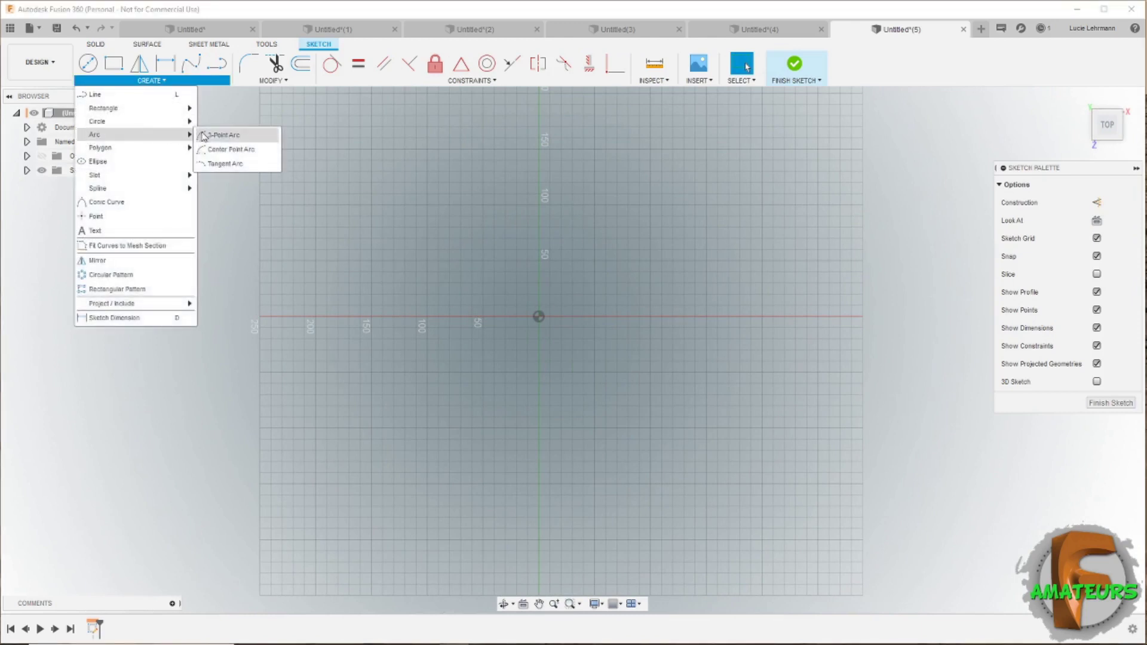
pyautogui.click(222, 148)
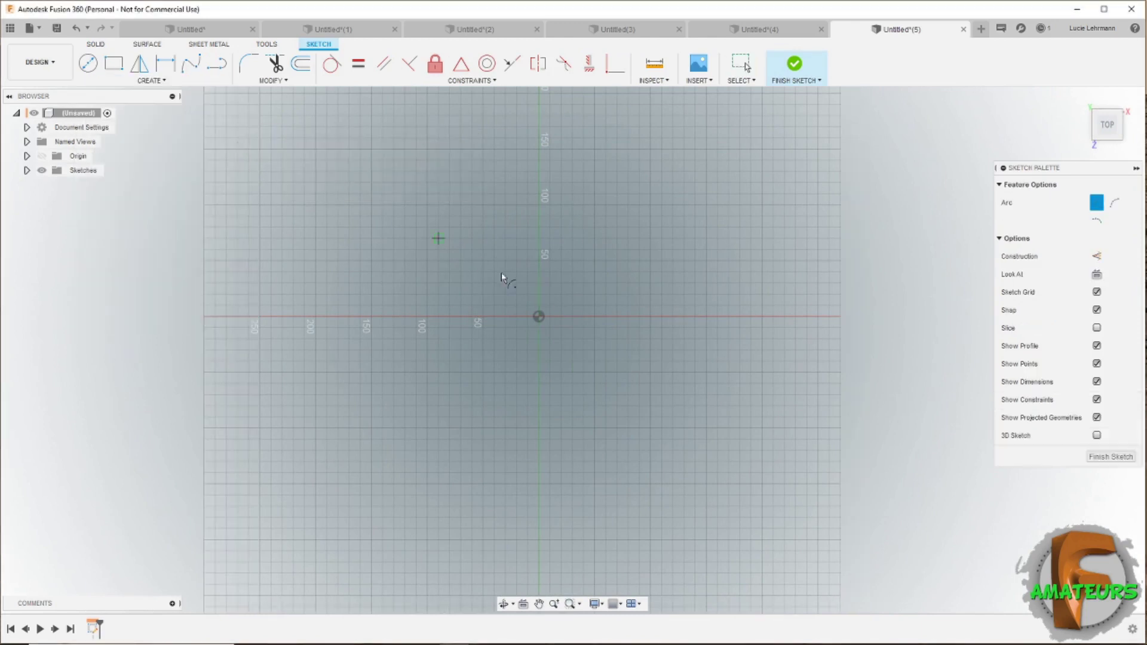
pyautogui.click(538, 316)
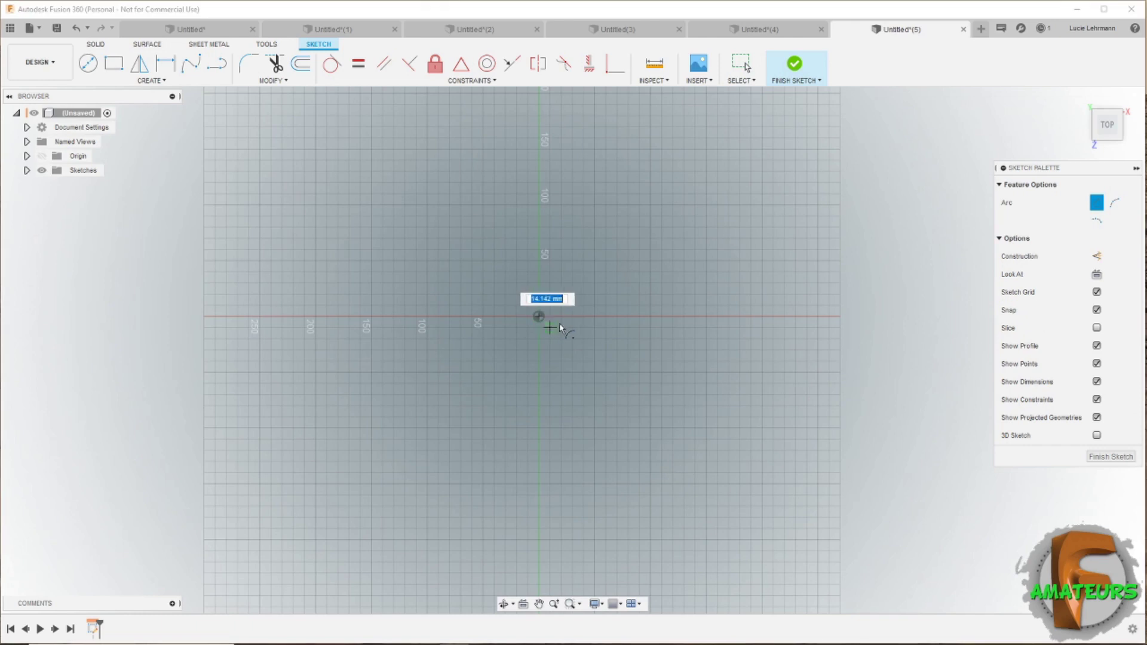
pyautogui.click(606, 317)
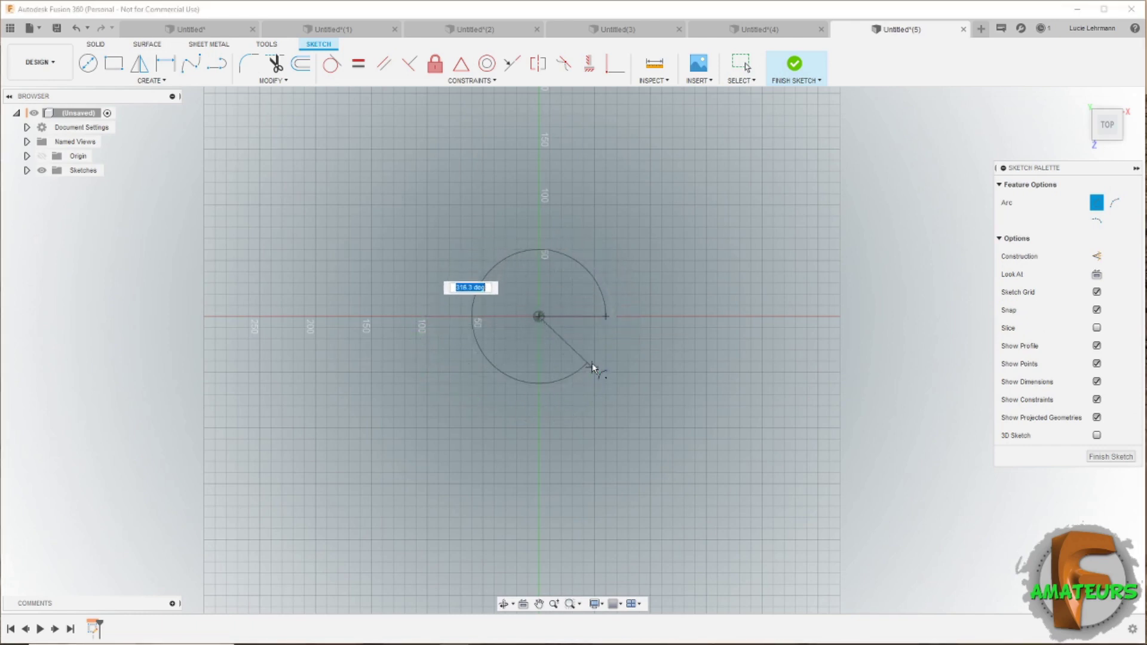
pyautogui.click(605, 326)
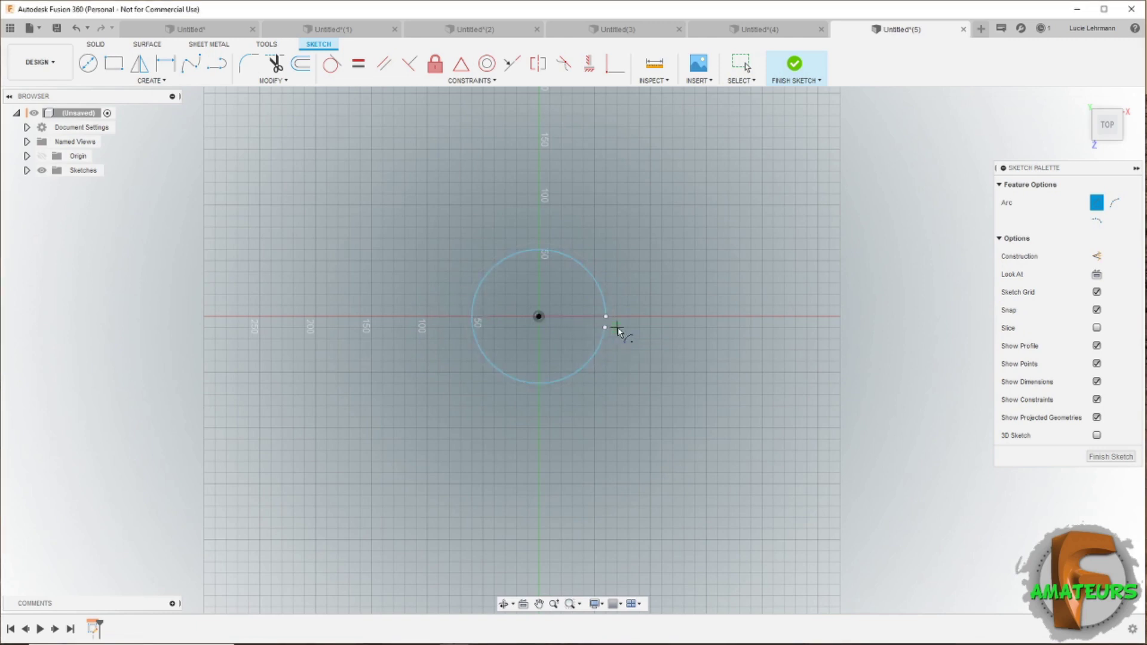
pyautogui.scroll(3, 617, 330)
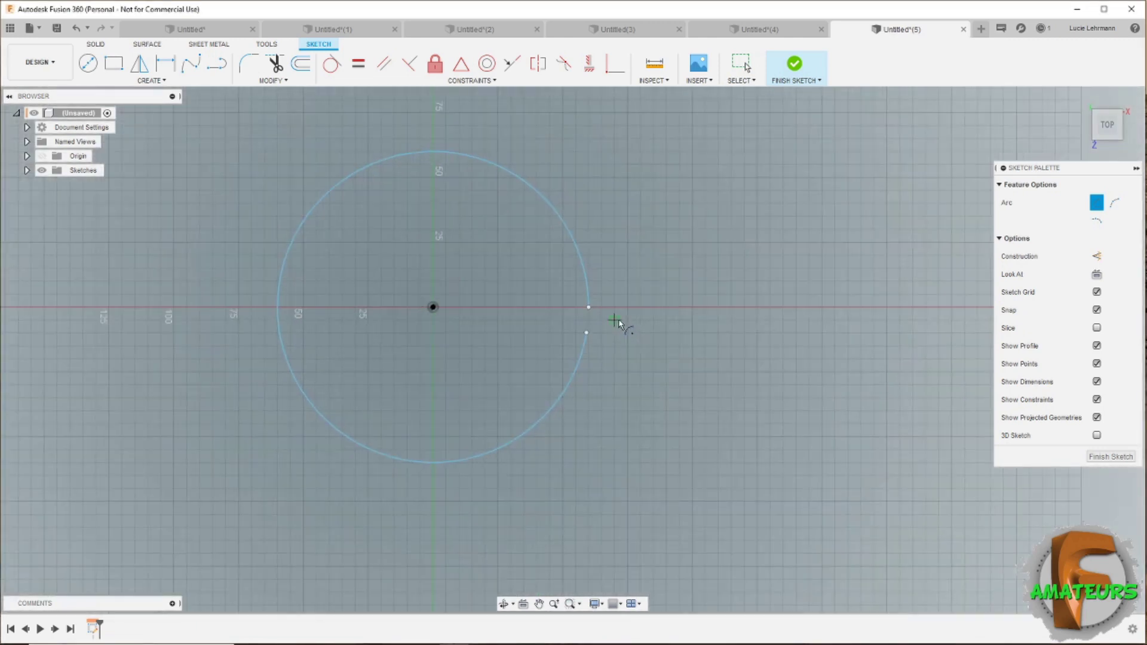
pyautogui.click(795, 65)
pyautogui.moveTo(794, 96)
pyautogui.keyDown('shift'); pyautogui.mouseDown(button='middle')
pyautogui.moveTo(368, 160)
pyautogui.moveTo(352, 149)
pyautogui.mouseUp(button='middle'); pyautogui.keyUp('shift')
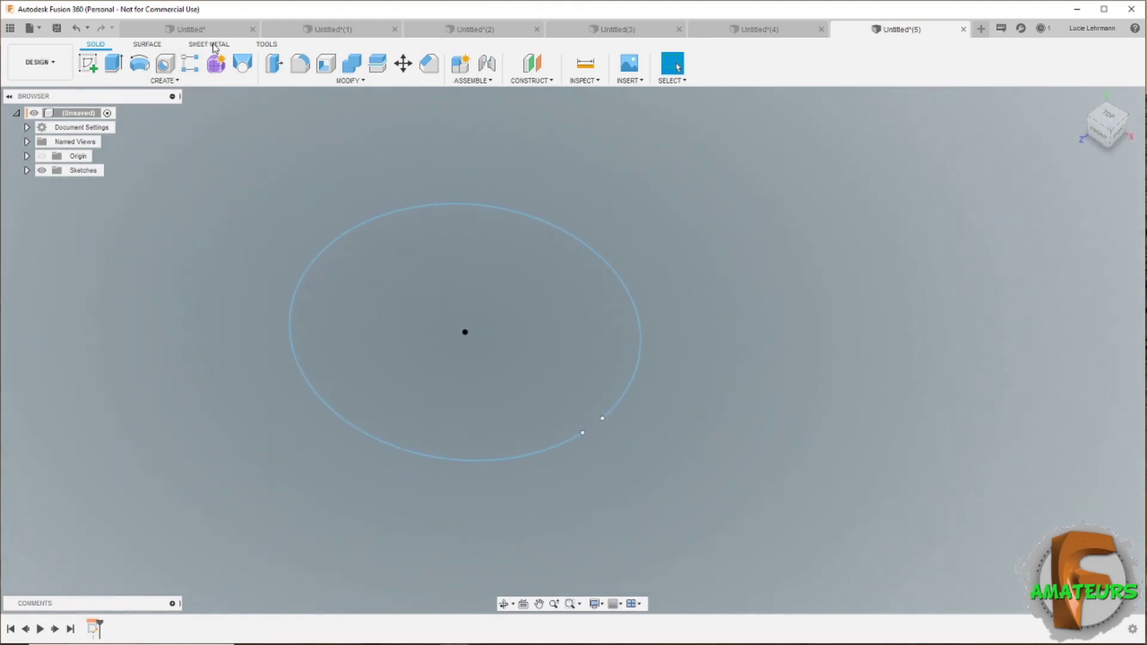
# - Build a sheet-metal flange from the arc, forming a thin strip with a gap
pyautogui.click(214, 46)
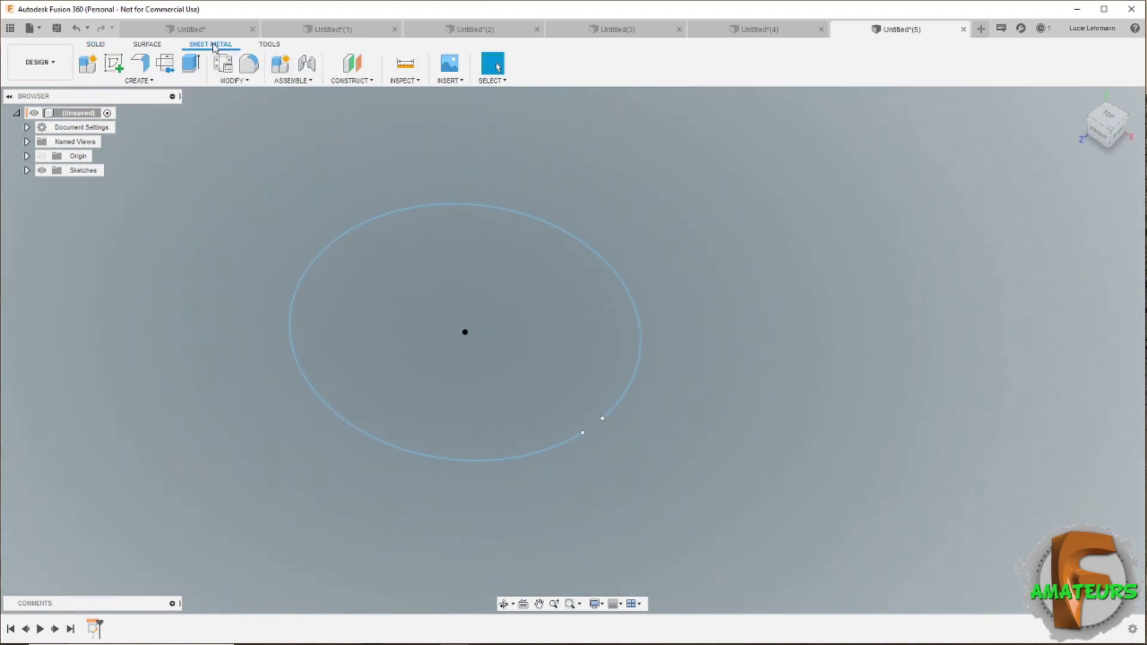
pyautogui.click(145, 67)
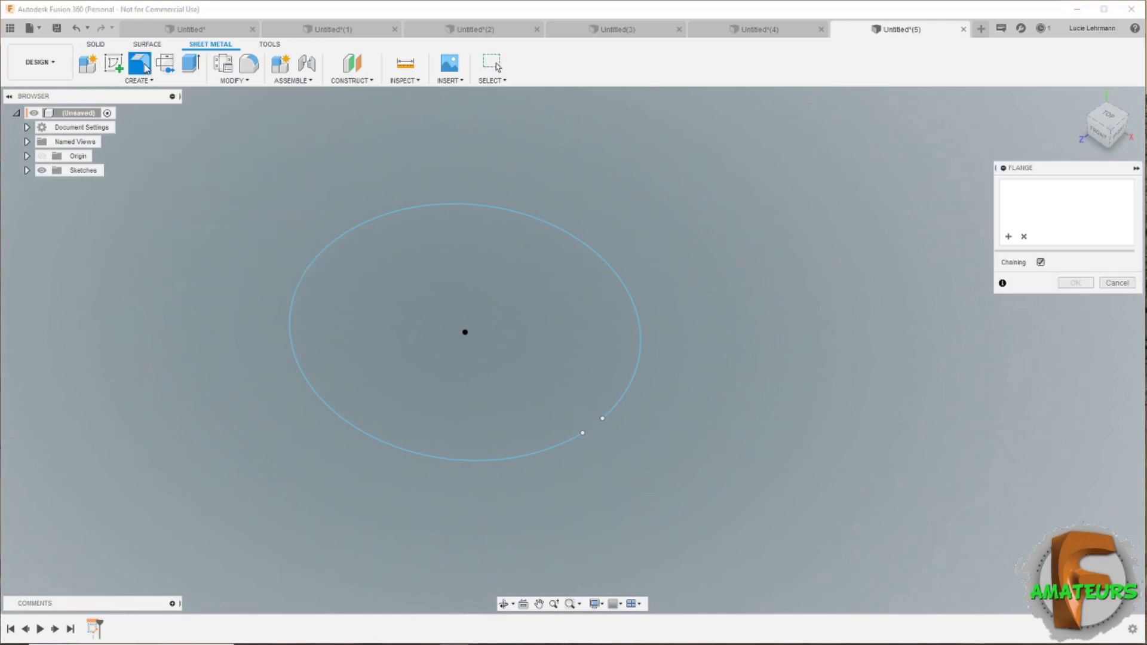
pyautogui.click(622, 280)
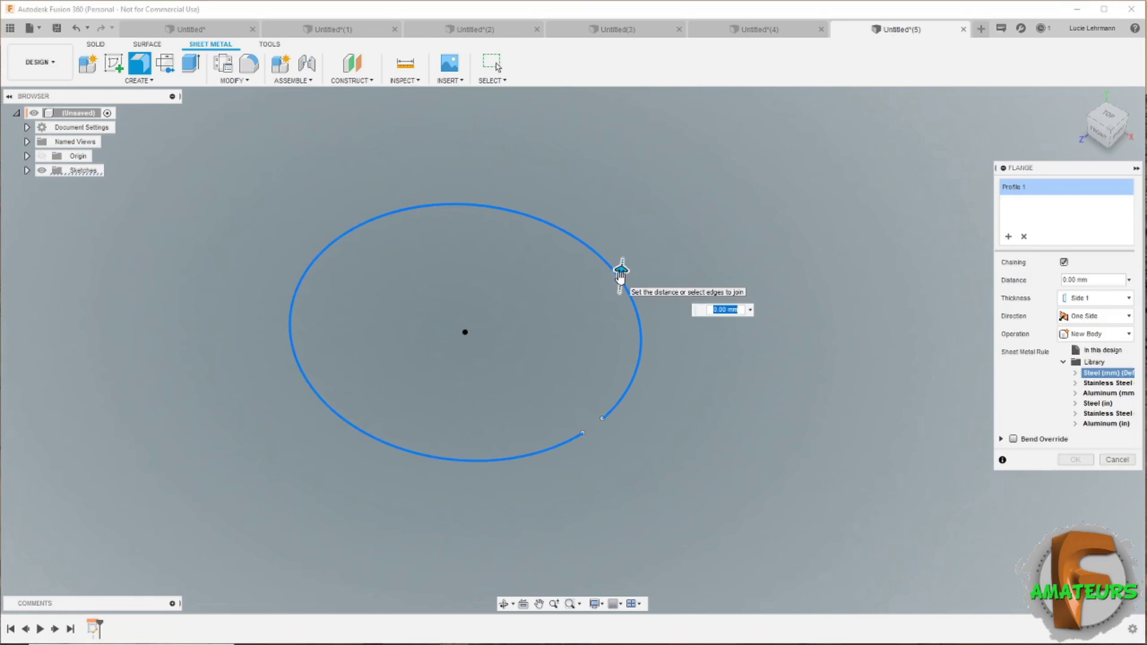
pyautogui.press('Return')
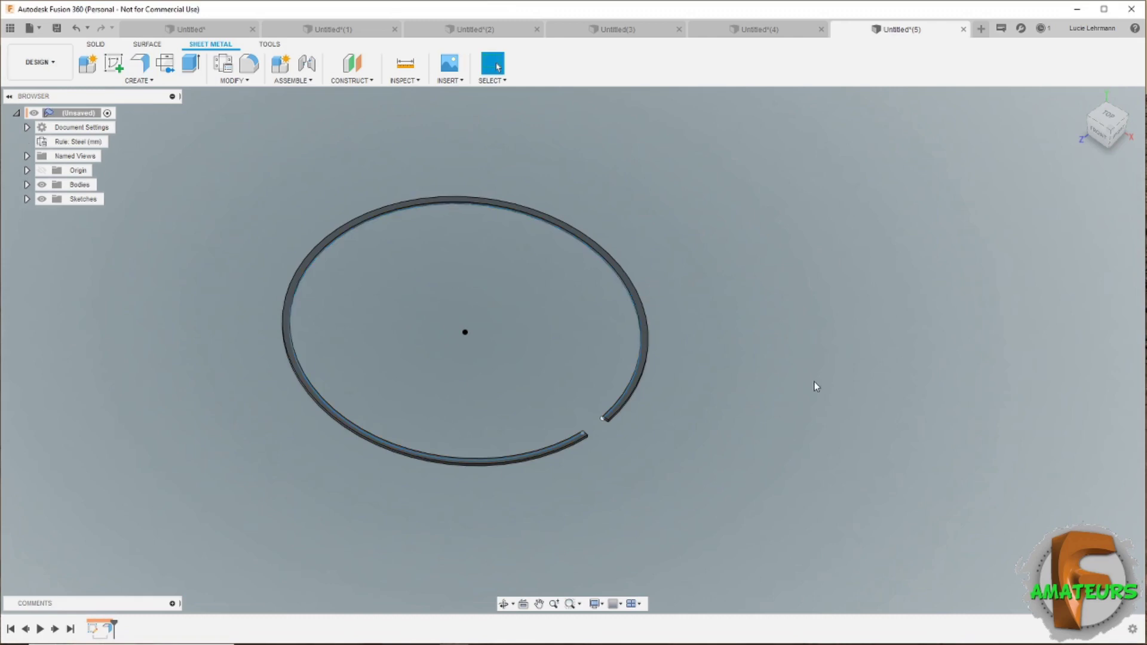
pyautogui.scroll(3, 712, 422)
pyautogui.scroll(2, 691, 422)
pyautogui.scroll(1, 687, 417)
pyautogui.scroll(1, 685, 417)
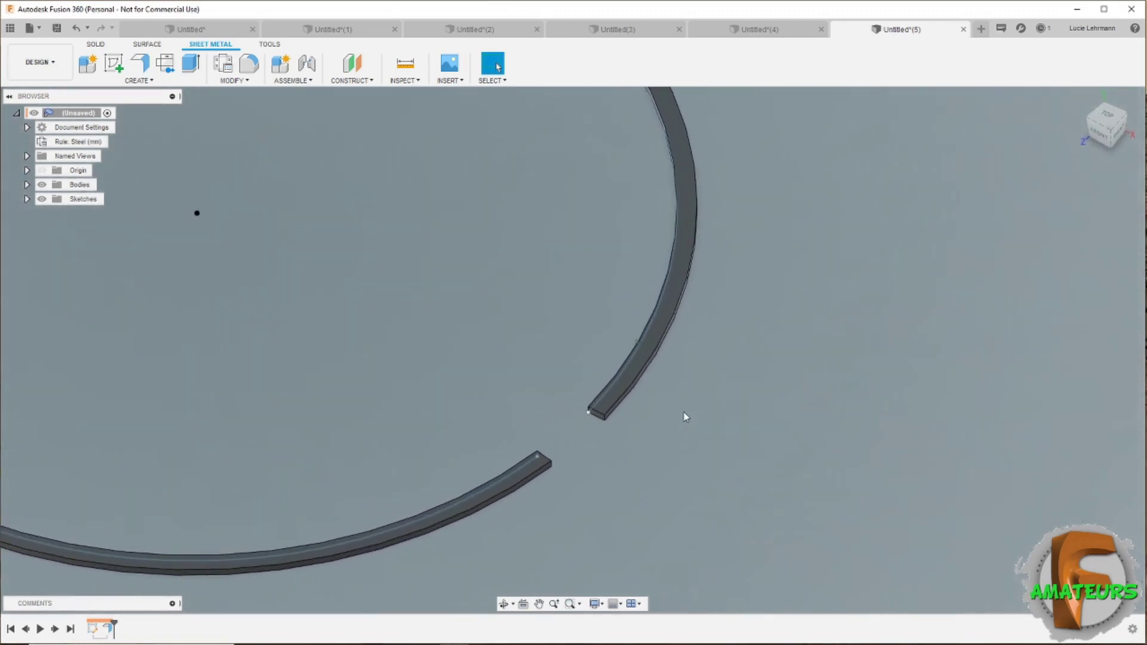
pyautogui.keyDown('shift'); pyautogui.moveTo(685, 416); pyautogui.dragTo(632, 400, button='middle'); pyautogui.keyUp('shift')
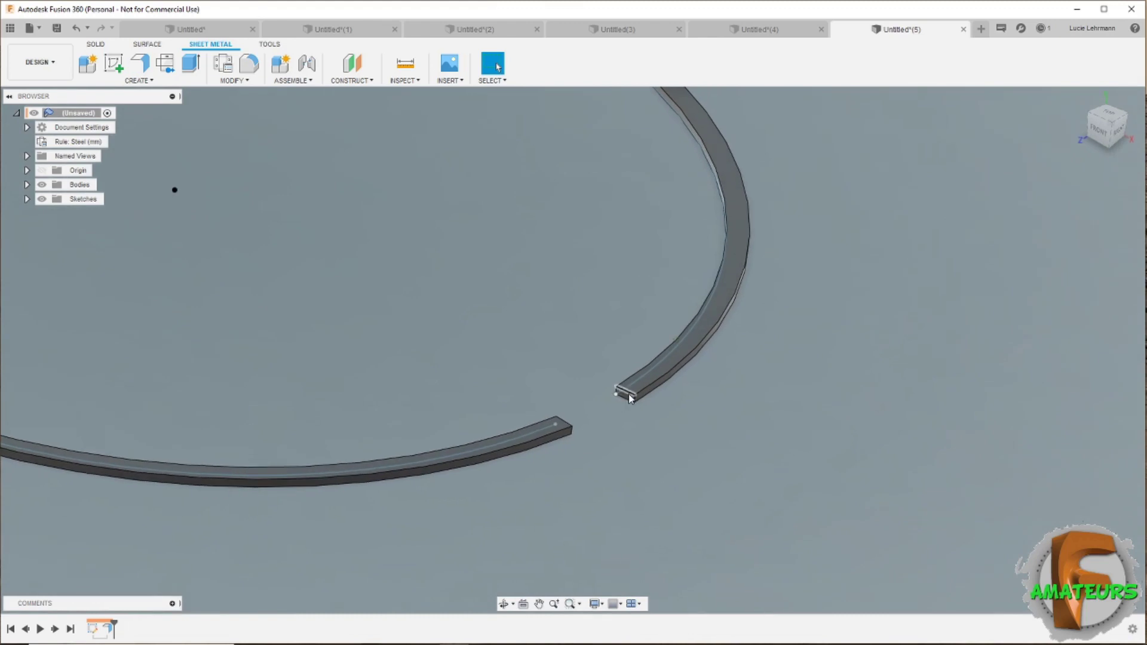
pyautogui.scroll(2, 629, 399)
# - Extrude the strip's right end face by 1 mm
pyautogui.click(630, 401)
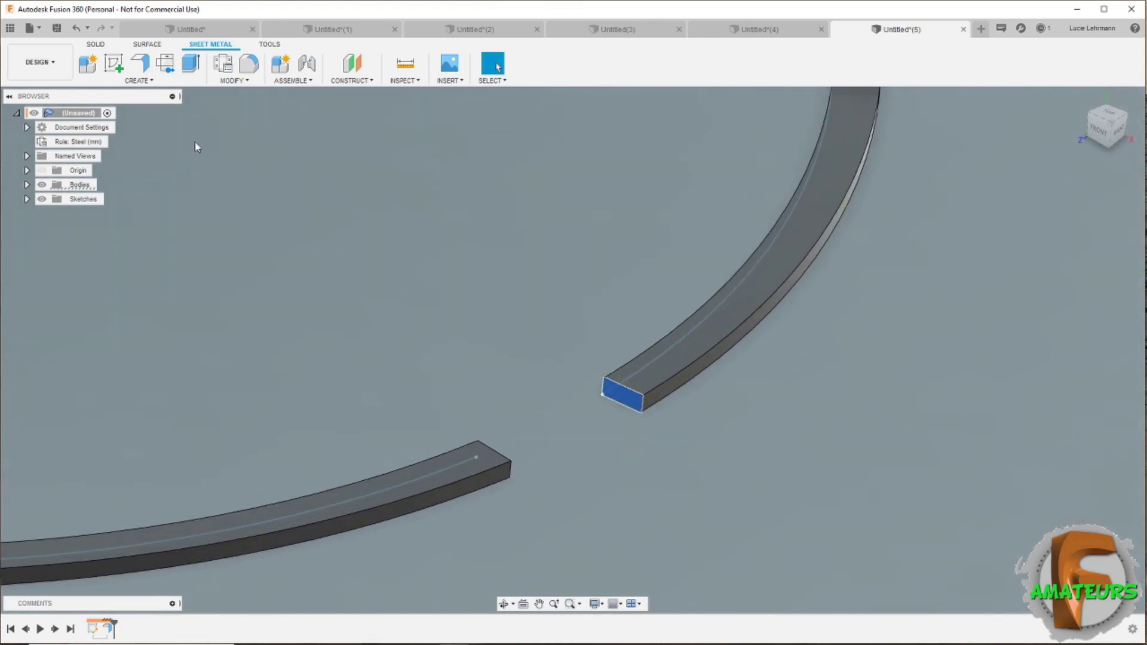
pyautogui.click(191, 67)
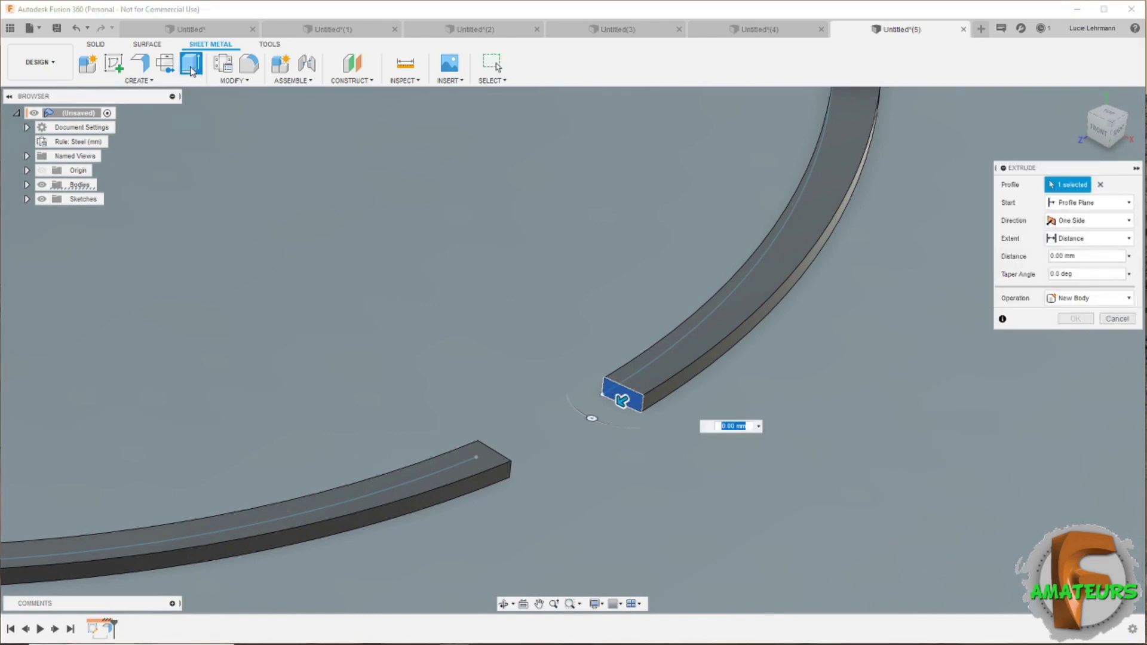
pyautogui.write('1')
pyautogui.press('Return')
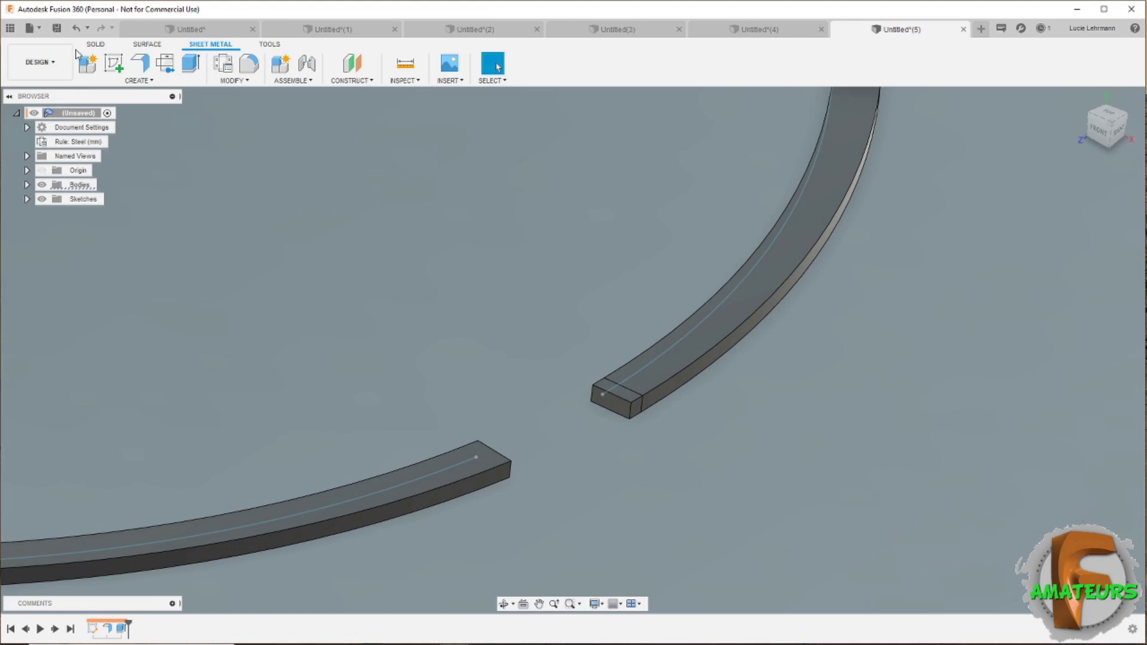
# - Unfold the curved bend flat with the extended end face stationary, viewed from the front
pyautogui.click(237, 83)
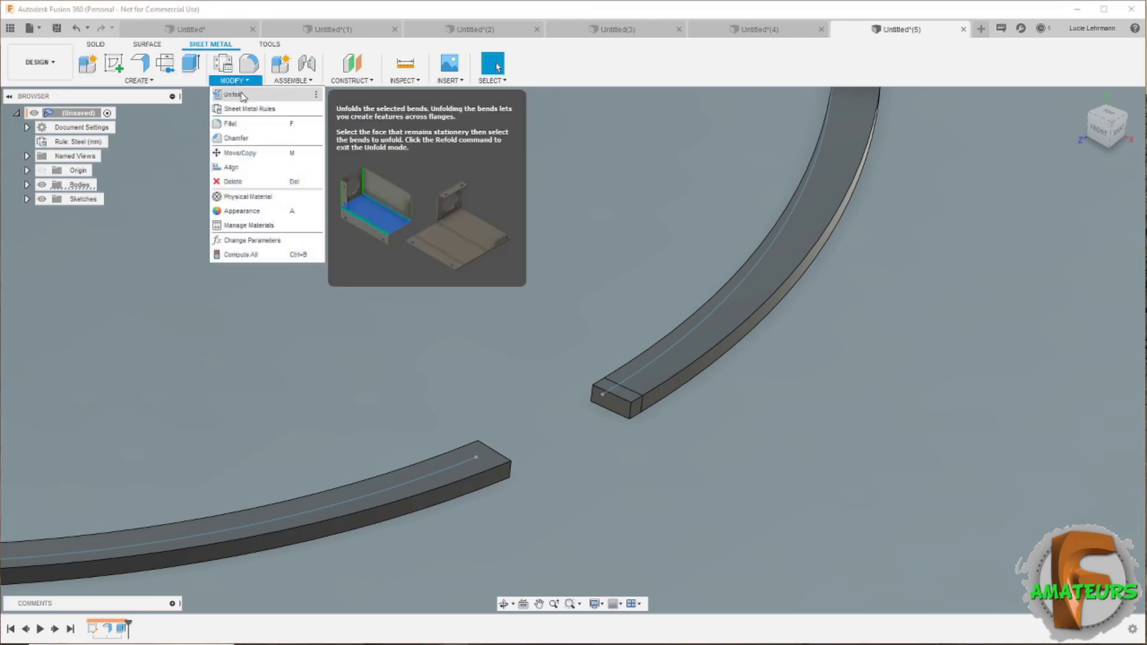
pyautogui.click(233, 95)
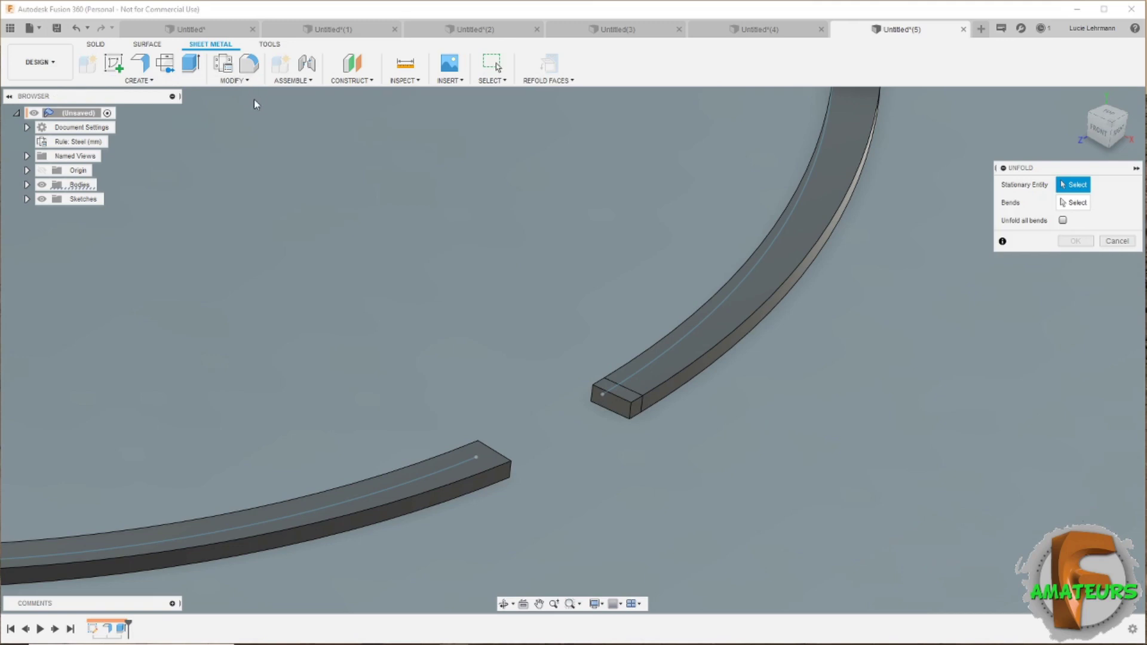
pyautogui.click(637, 409)
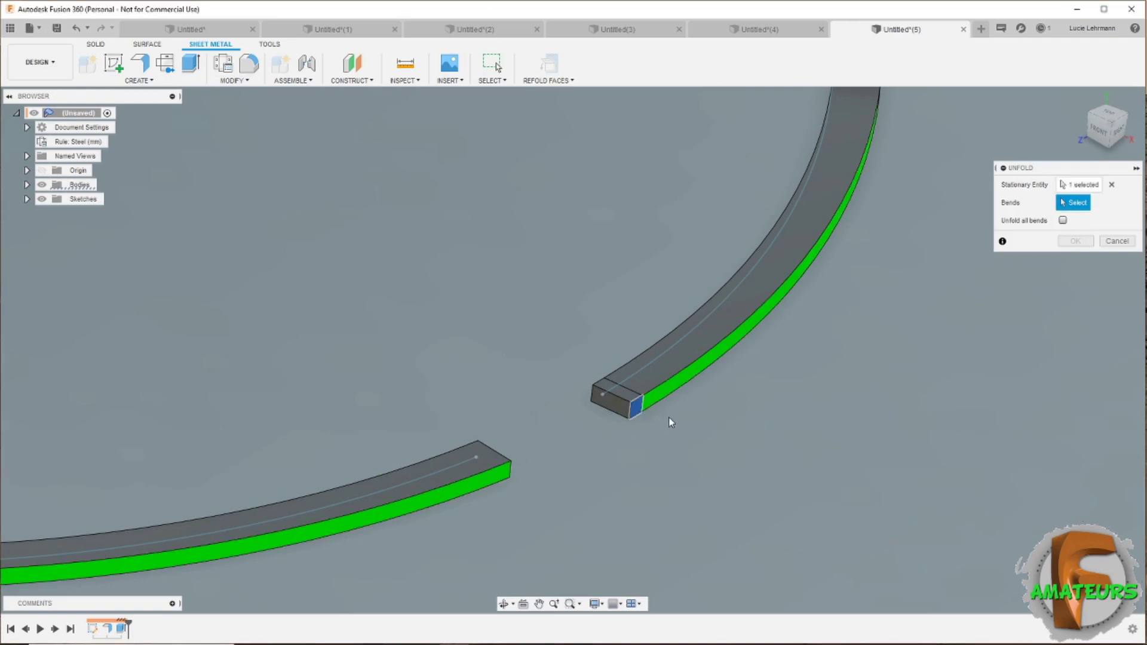
pyautogui.click(700, 372)
pyautogui.click(1076, 241)
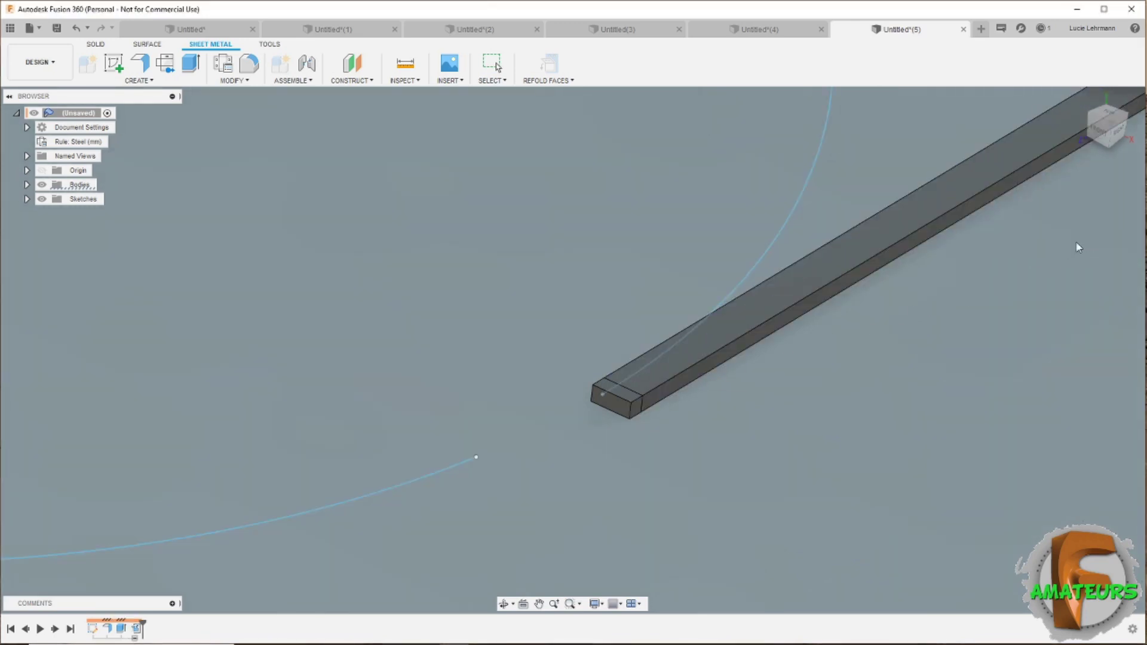
pyautogui.moveTo(1078, 247)
pyautogui.keyDown('shift'); pyautogui.mouseDown(button='middle')
pyautogui.moveTo(1037, 286)
pyautogui.moveTo(803, 385)
pyautogui.moveTo(774, 413)
pyautogui.mouseUp(button='middle'); pyautogui.keyUp('shift')
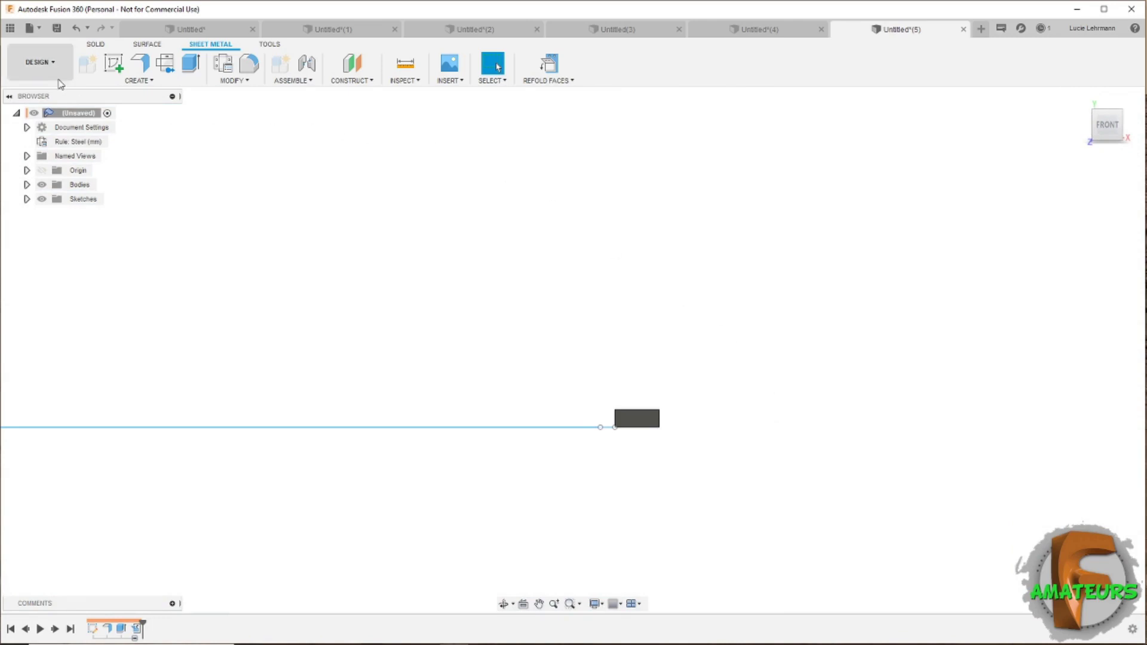
# - Sketch on the front plane a single line rising up-left from near the bar's end
pyautogui.click(113, 63)
pyautogui.click(246, 221)
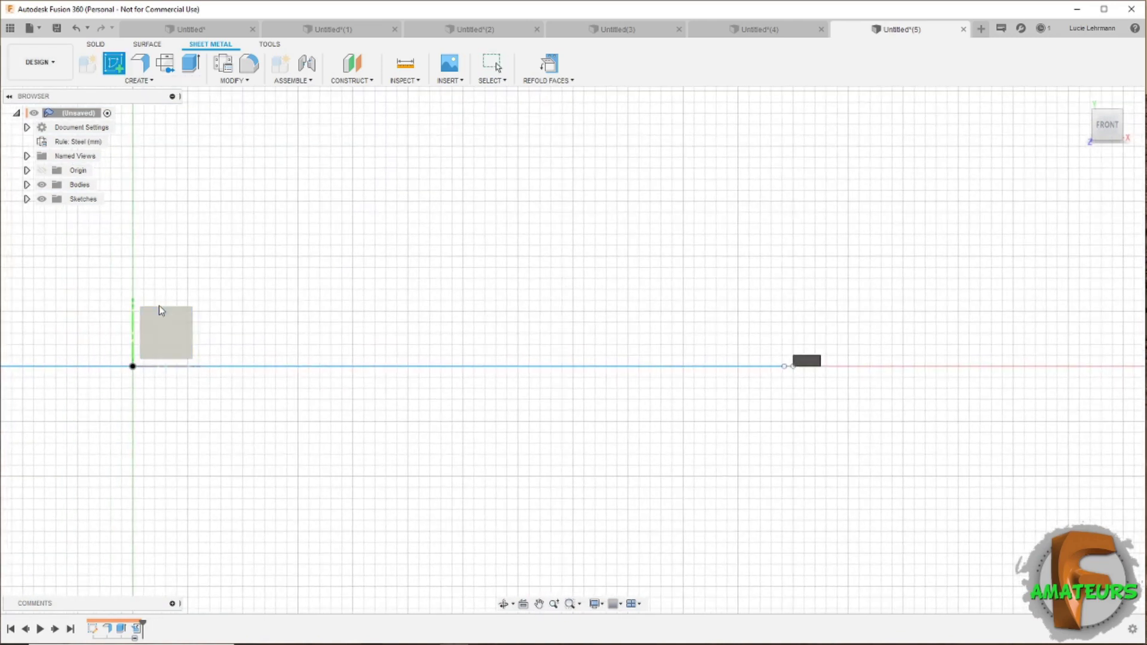
pyautogui.click(171, 333)
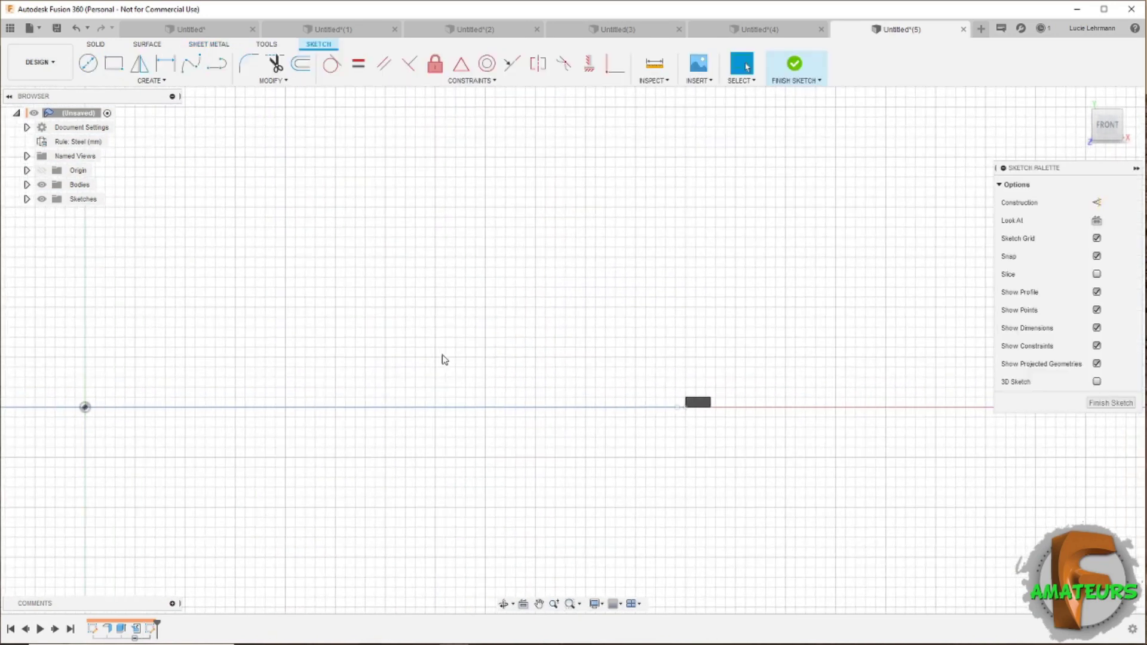
pyautogui.click(215, 65)
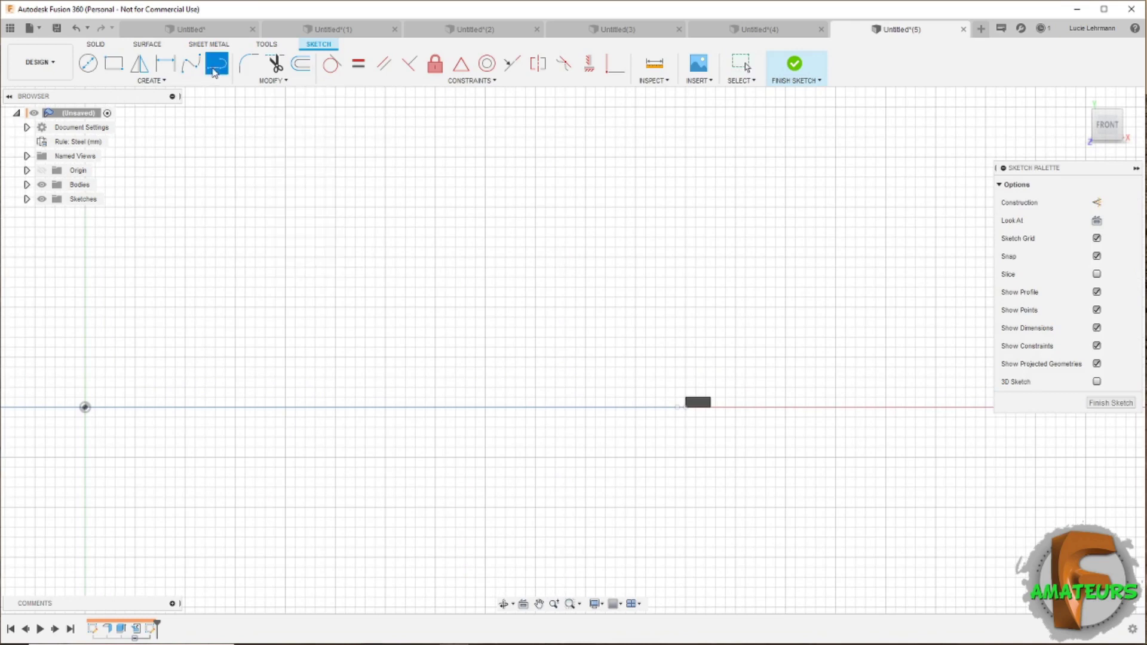
pyautogui.click(706, 388)
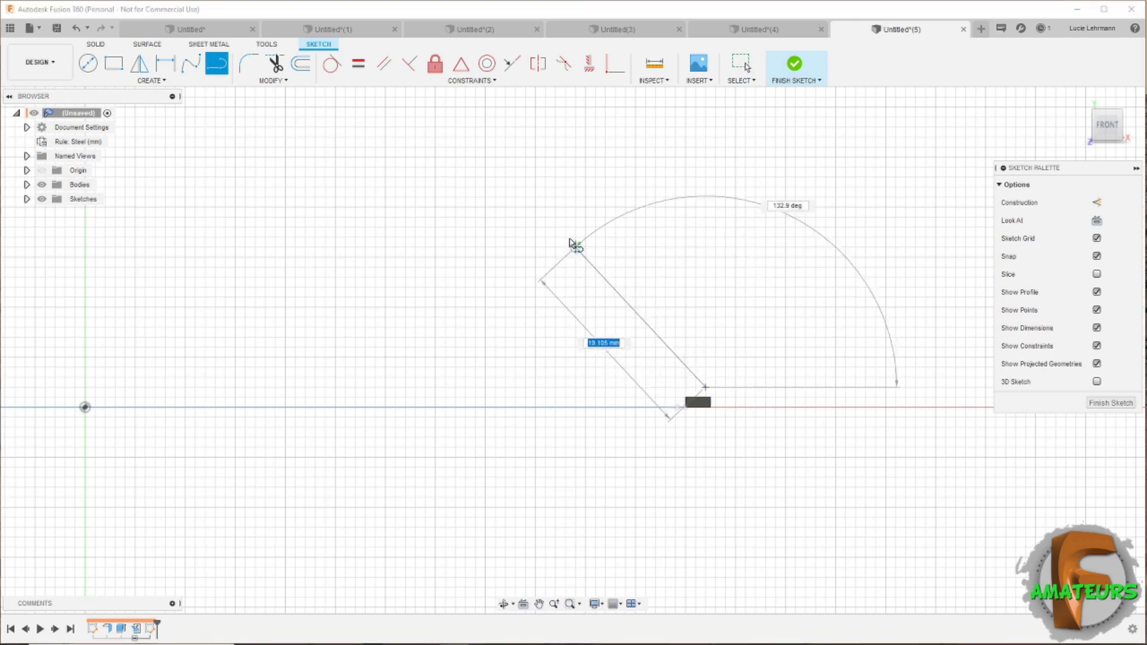
pyautogui.click(525, 197)
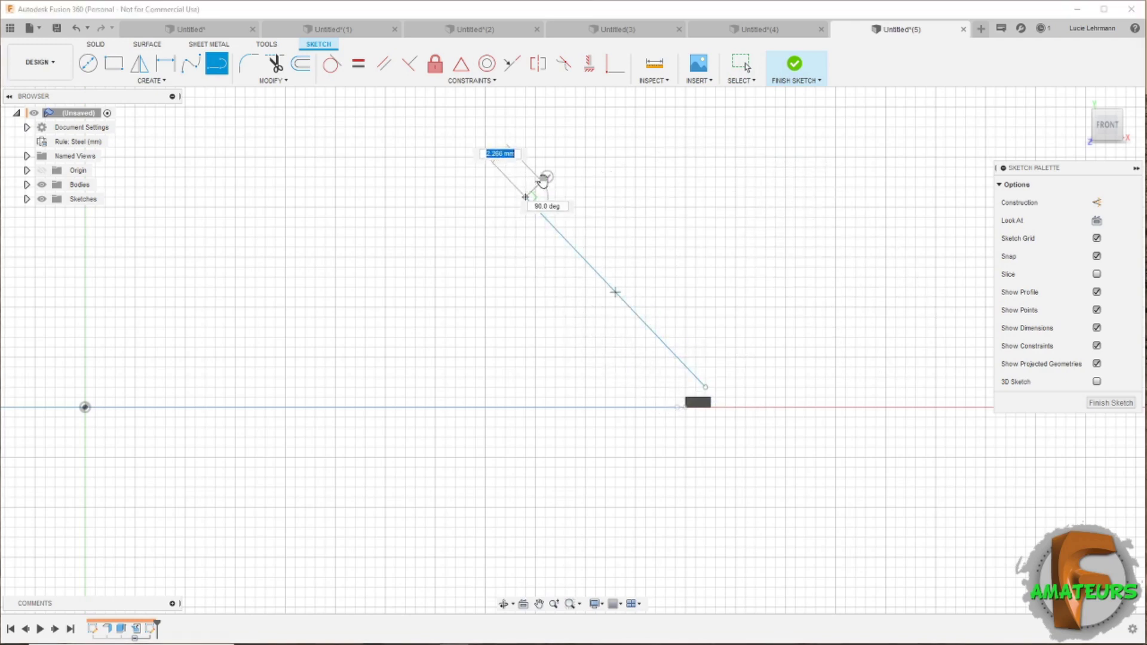
pyautogui.press('Escape')
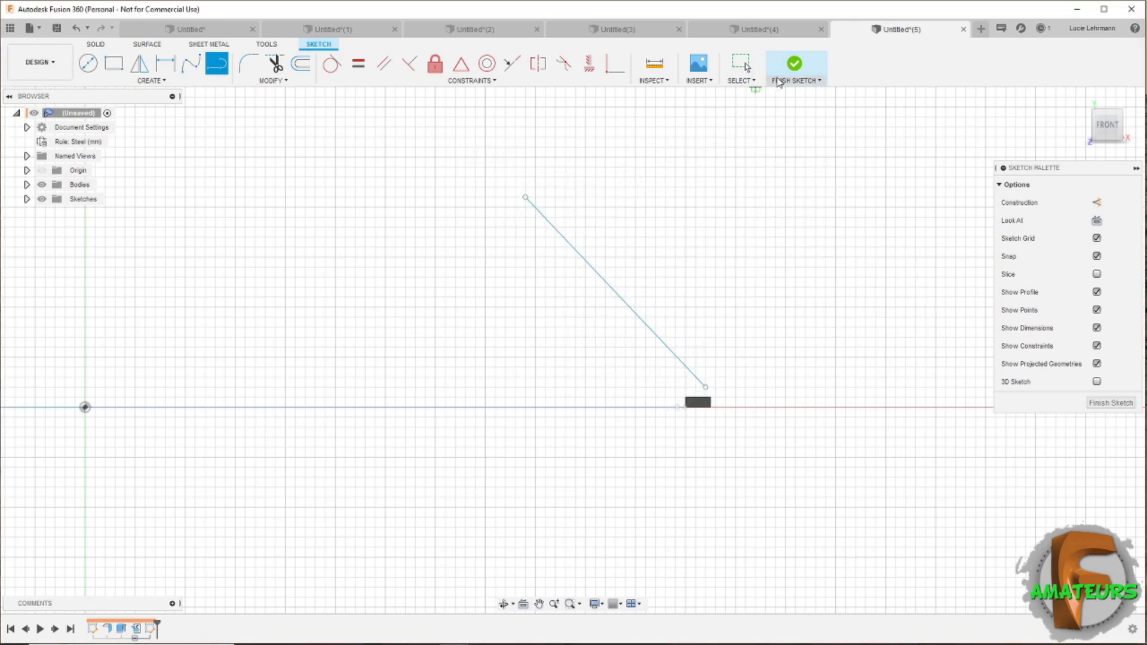
# - Finish the line sketch and refold the sheet-metal part for a new flange
pyautogui.click(795, 64)
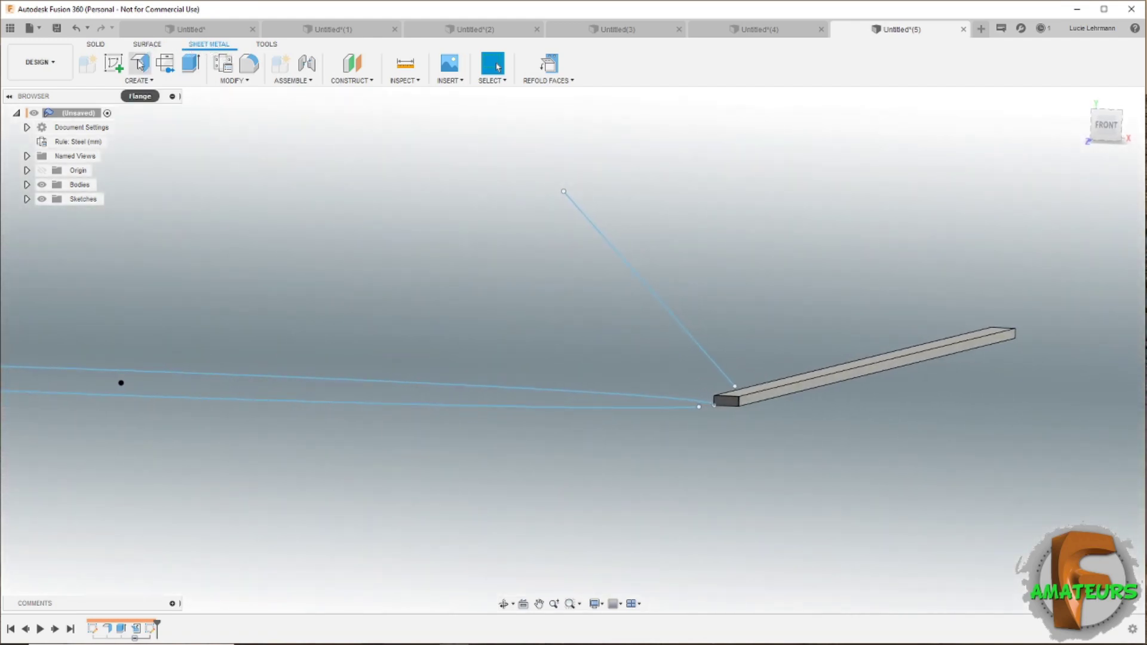
pyautogui.click(138, 63)
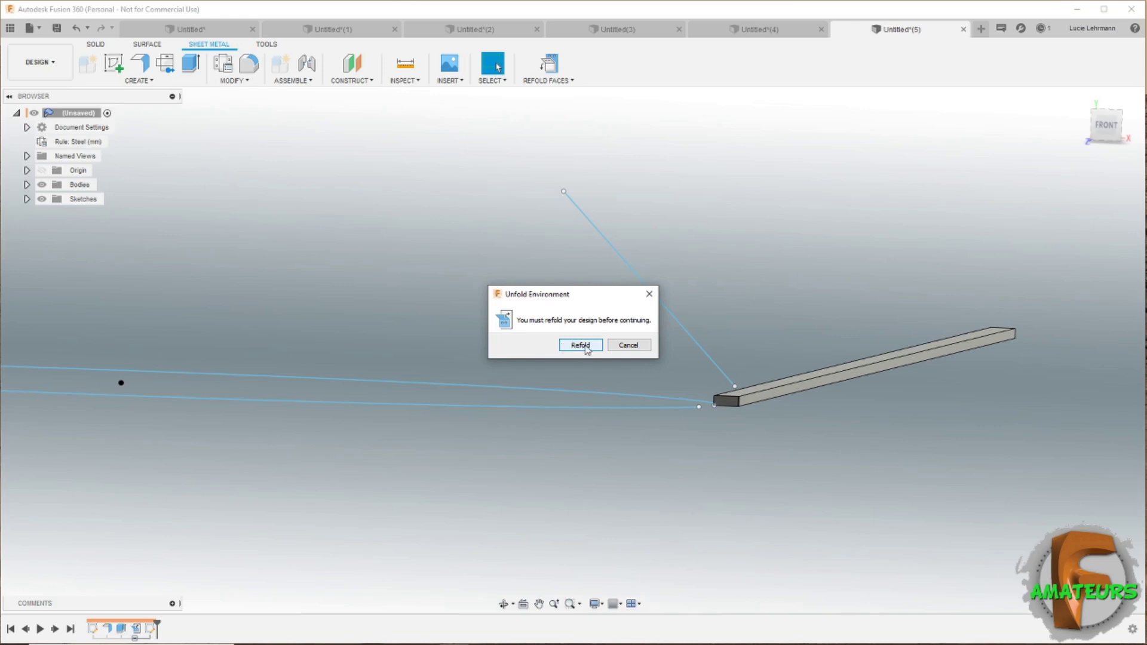
pyautogui.click(579, 345)
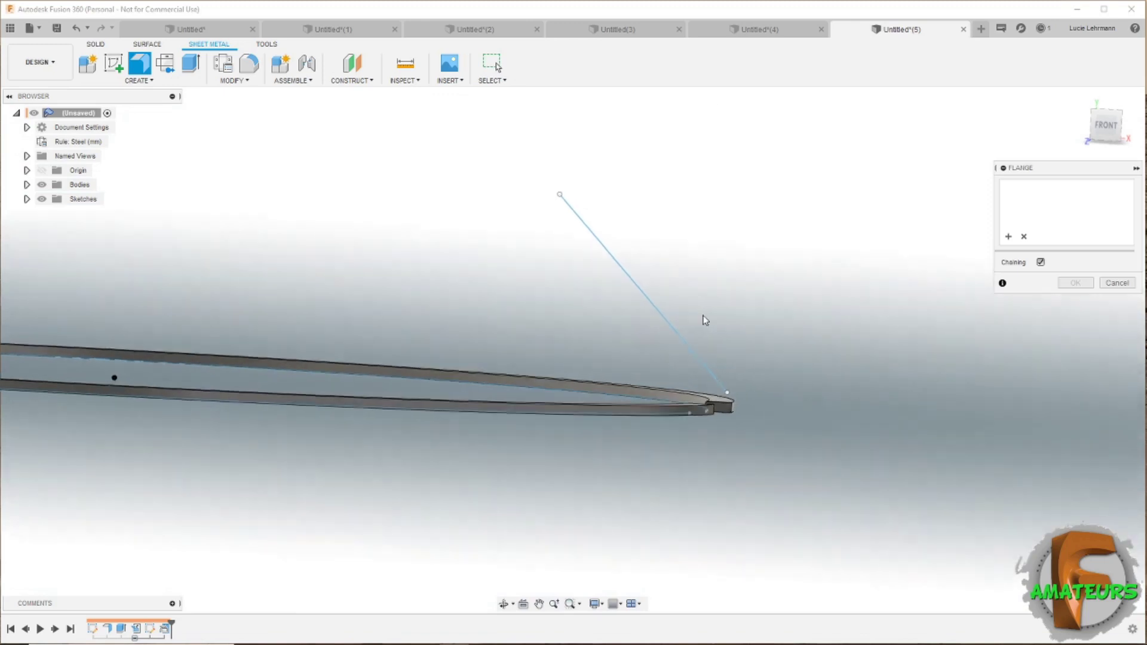
# - Pull a 175 mm flange out from the slanted sketch line
pyautogui.moveTo(703, 319)
pyautogui.keyDown('shift'); pyautogui.mouseDown(button='middle')
pyautogui.moveTo(608, 332)
pyautogui.moveTo(526, 314)
pyautogui.mouseUp(button='middle'); pyautogui.keyUp('shift')
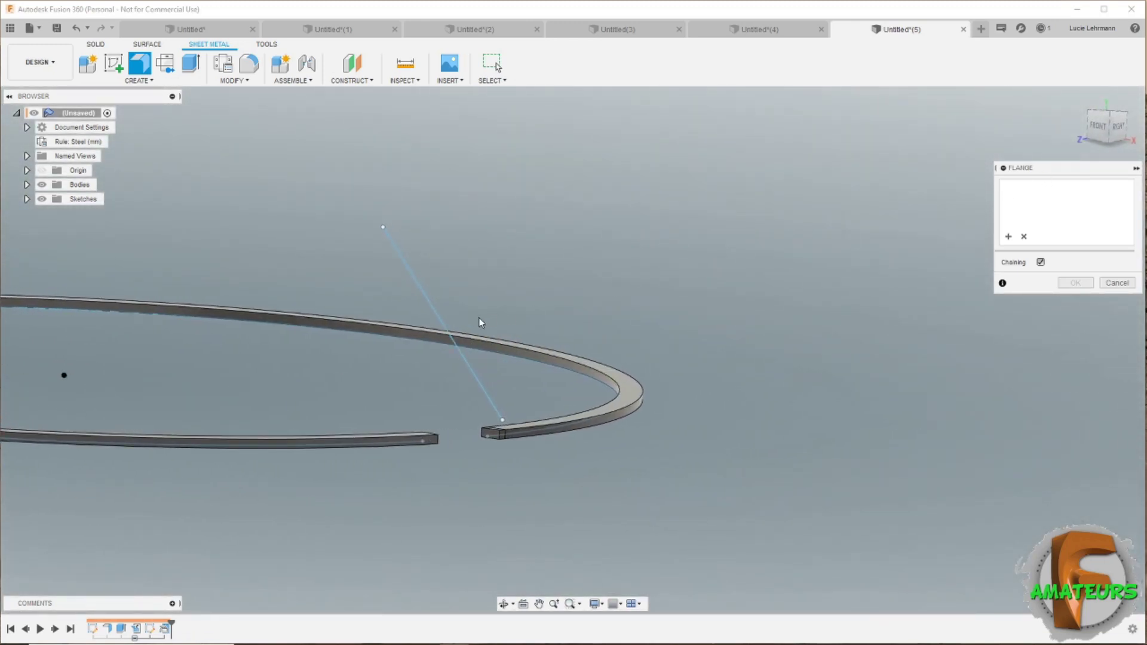
pyautogui.click(441, 313)
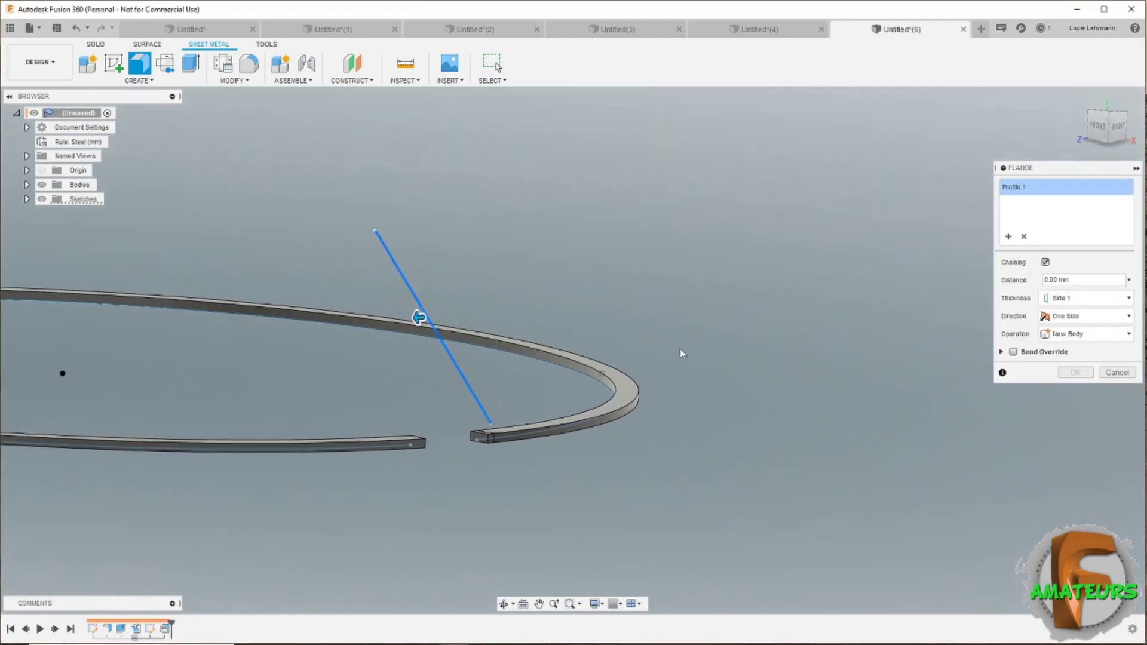
pyautogui.keyDown('shift'); pyautogui.moveTo(680, 349); pyautogui.dragTo(722, 359, button='middle'); pyautogui.keyUp('shift')
pyautogui.scroll(-2, 563, 386)
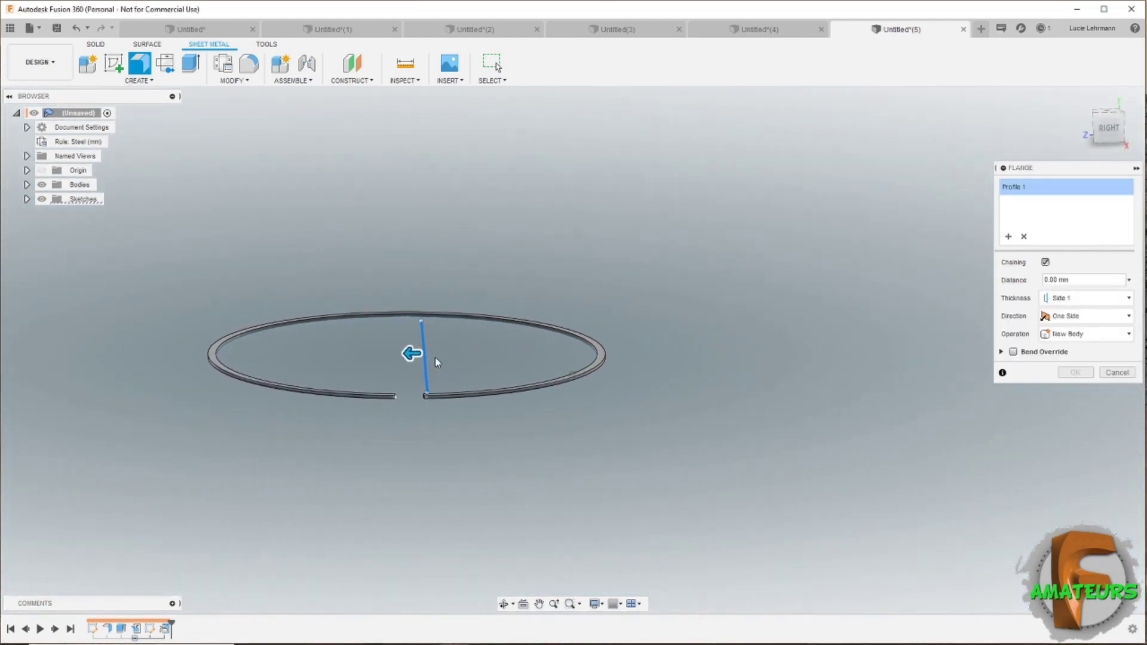
pyautogui.moveTo(412, 353); pyautogui.dragTo(962, 353)
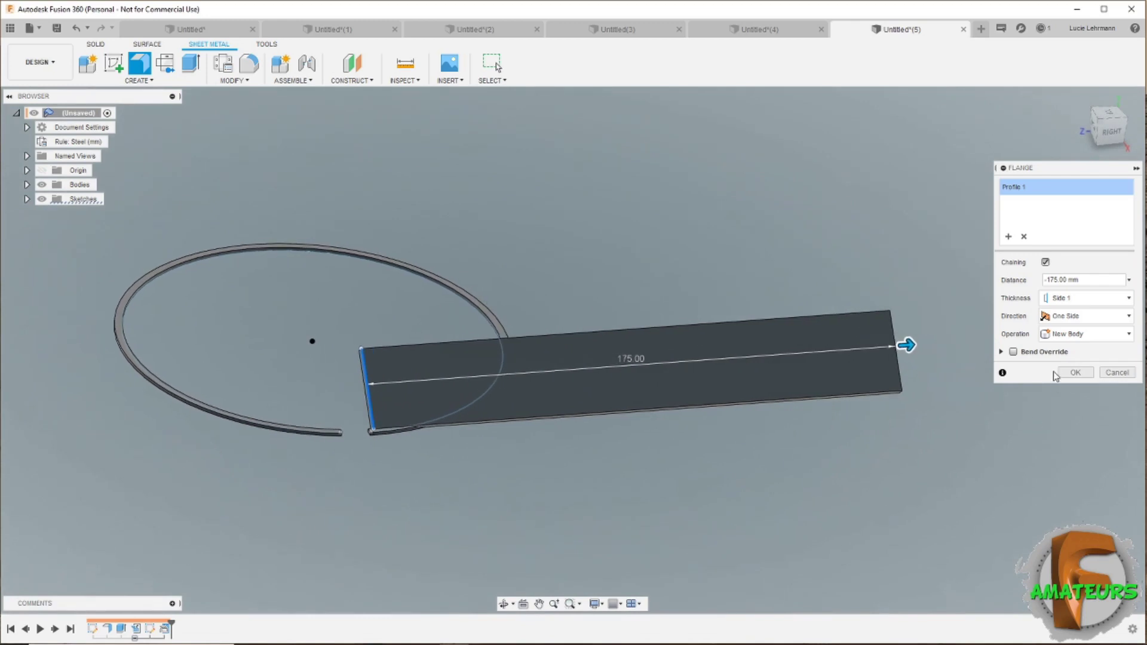
pyautogui.click(1073, 373)
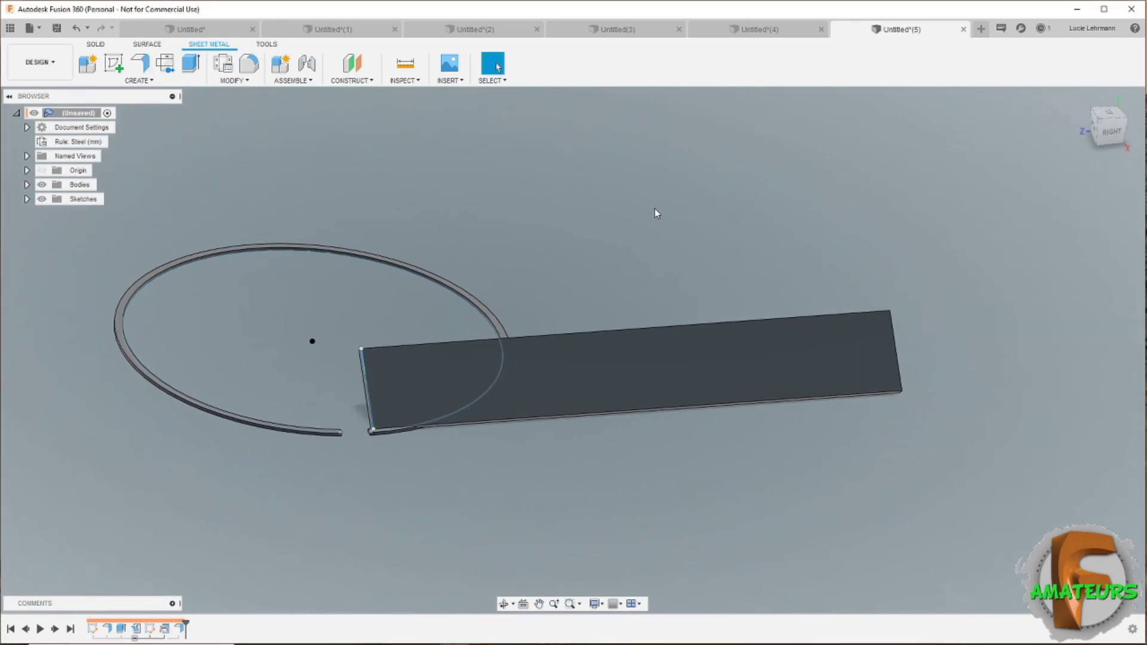
# - Start a sketch on the plate face and place text reading TEXTE SUR UN CONE
pyautogui.click(113, 62)
pyautogui.click(621, 379)
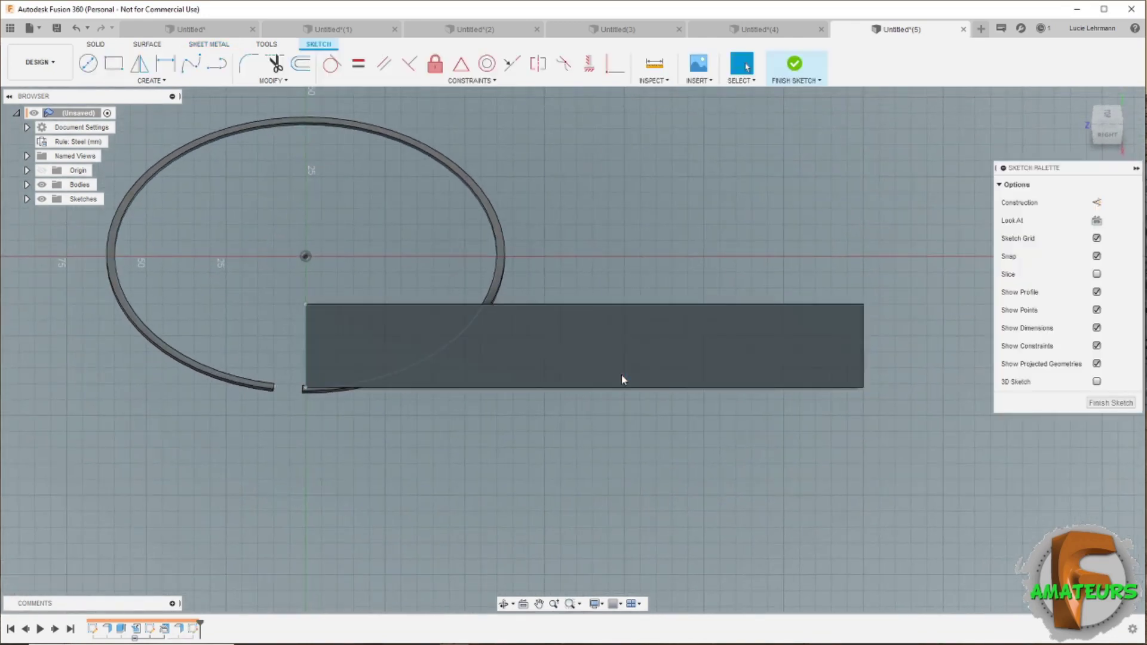
pyautogui.click(151, 80)
pyautogui.click(112, 233)
pyautogui.click(506, 353)
pyautogui.write('TEXTE SU')
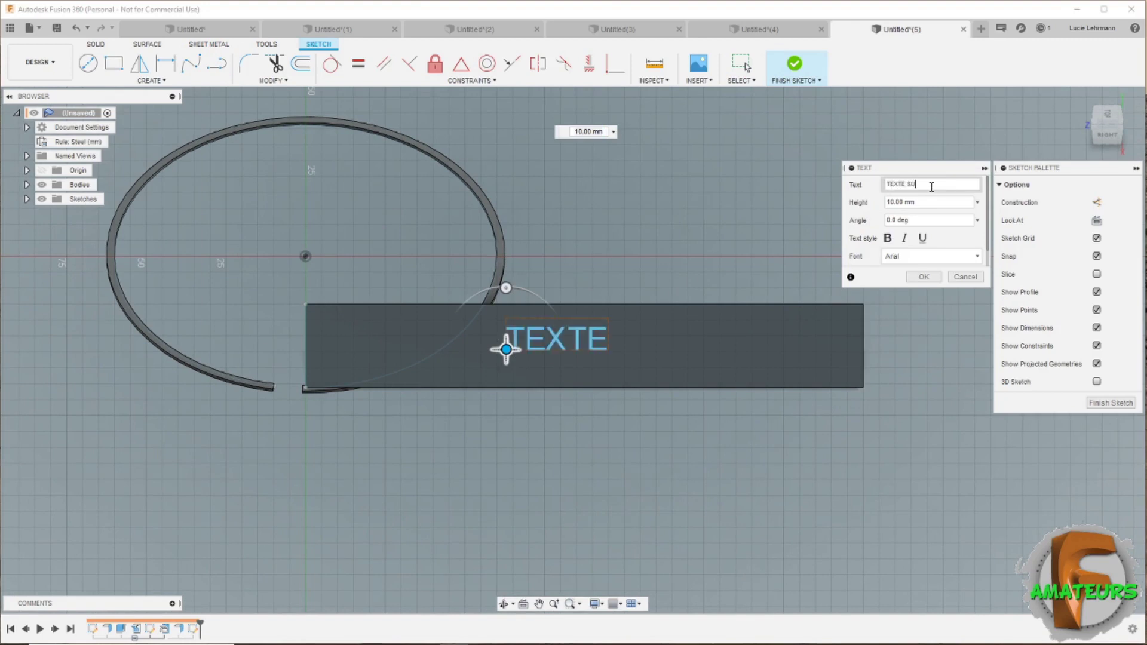
pyautogui.write('R UN CONE')
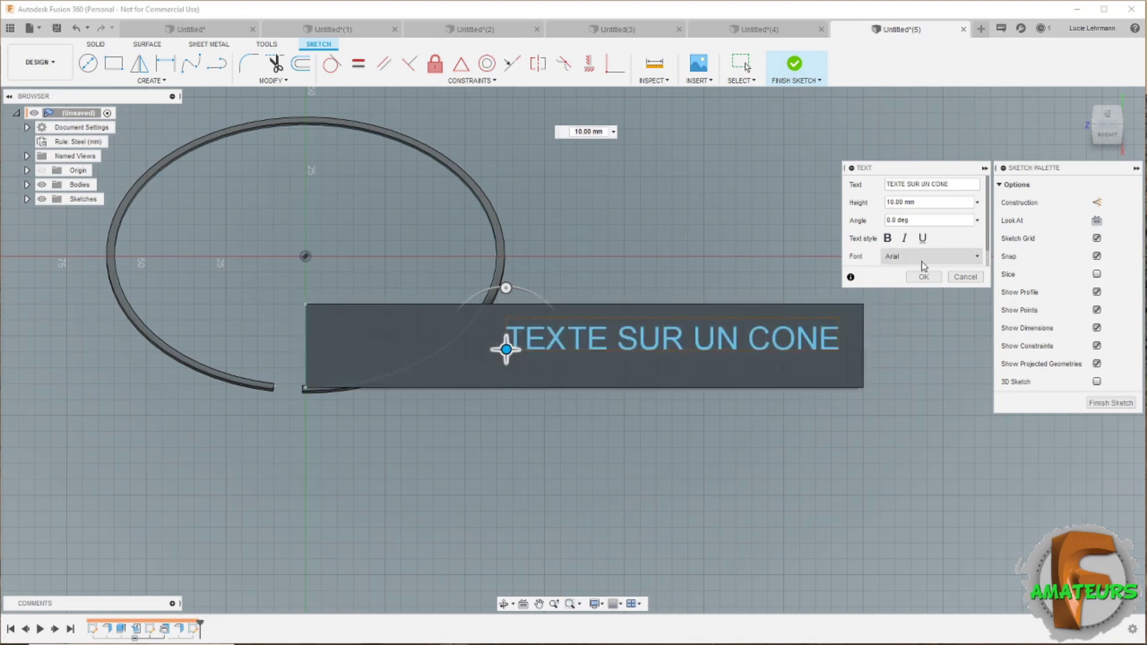
# - Make the text bold Cambria Math, 15 mm tall, centred on the plate, and finish the sketch
pyautogui.click(888, 237)
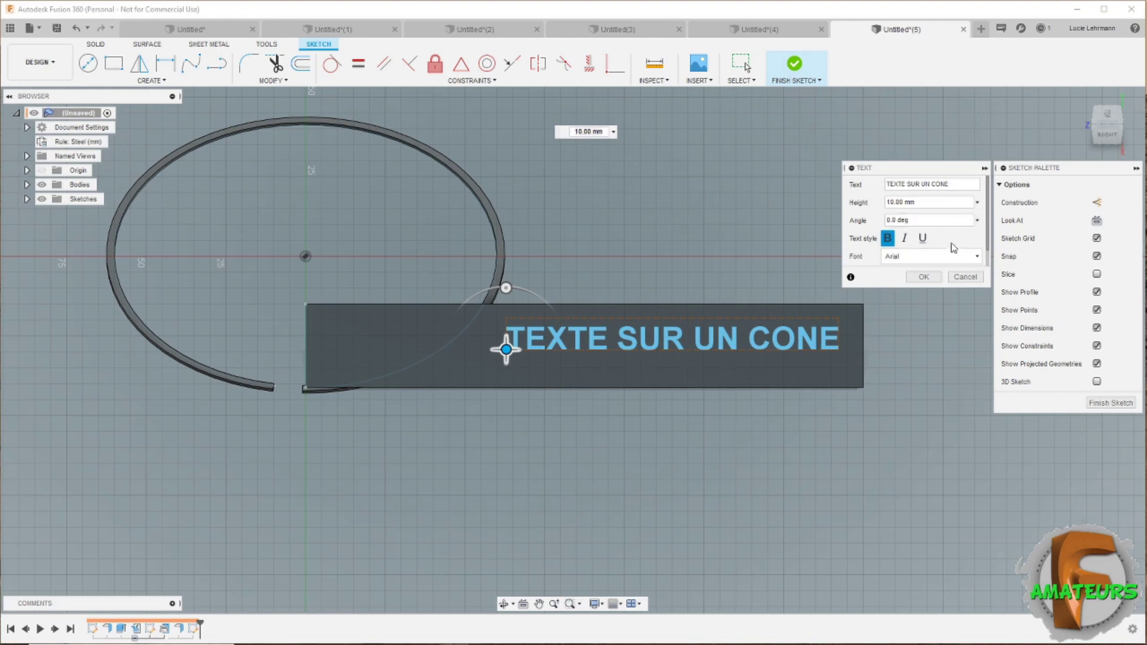
pyautogui.click(969, 262)
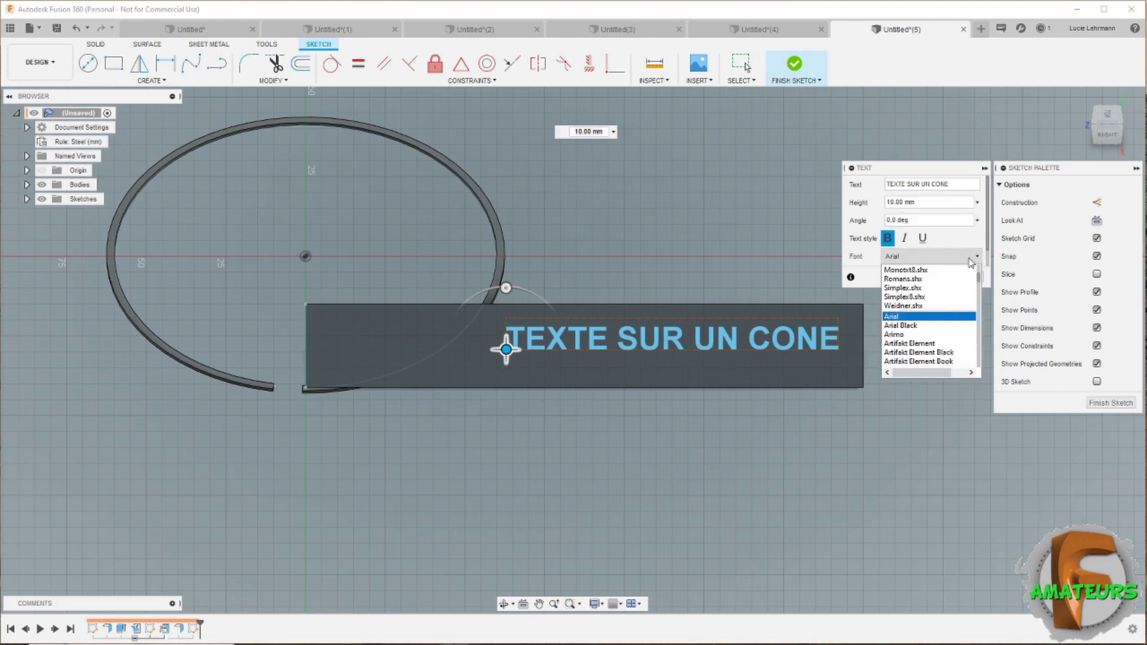
pyautogui.scroll(-2, 924, 341)
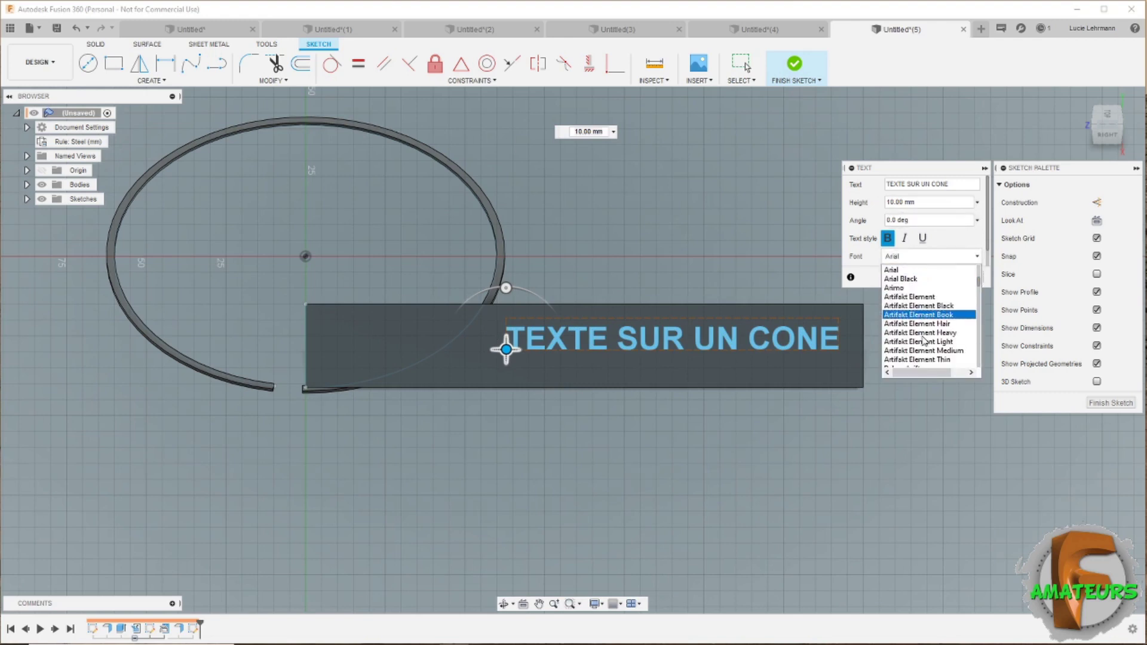
pyautogui.scroll(-3, 924, 341)
pyautogui.scroll(-3, 924, 344)
pyautogui.scroll(-2, 924, 346)
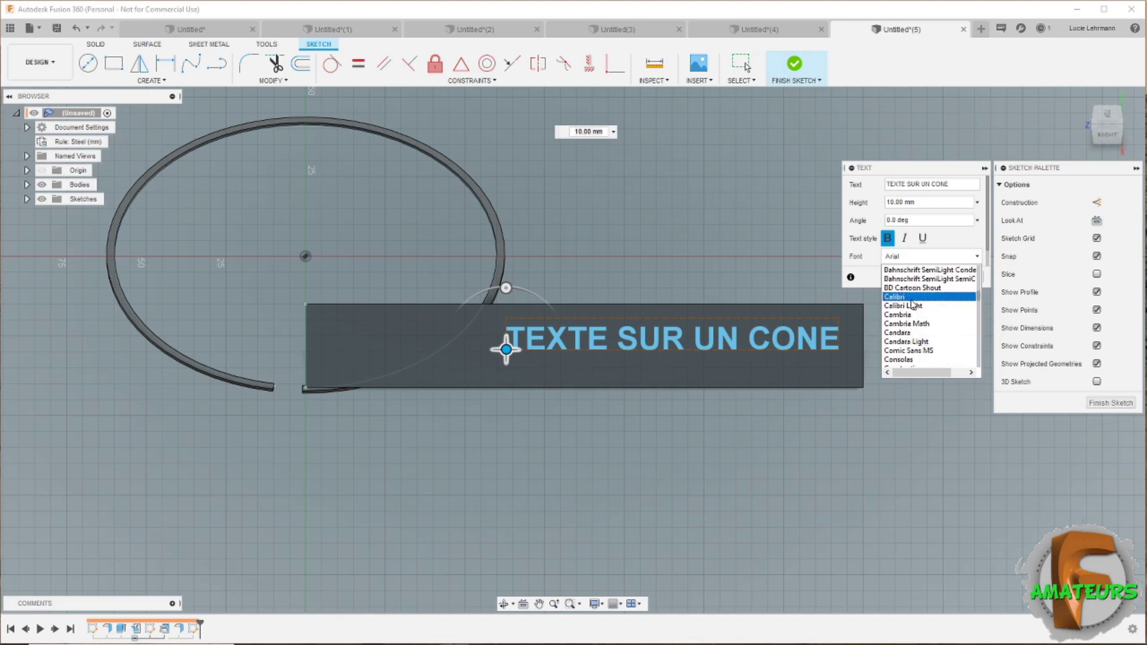
pyautogui.click(906, 296)
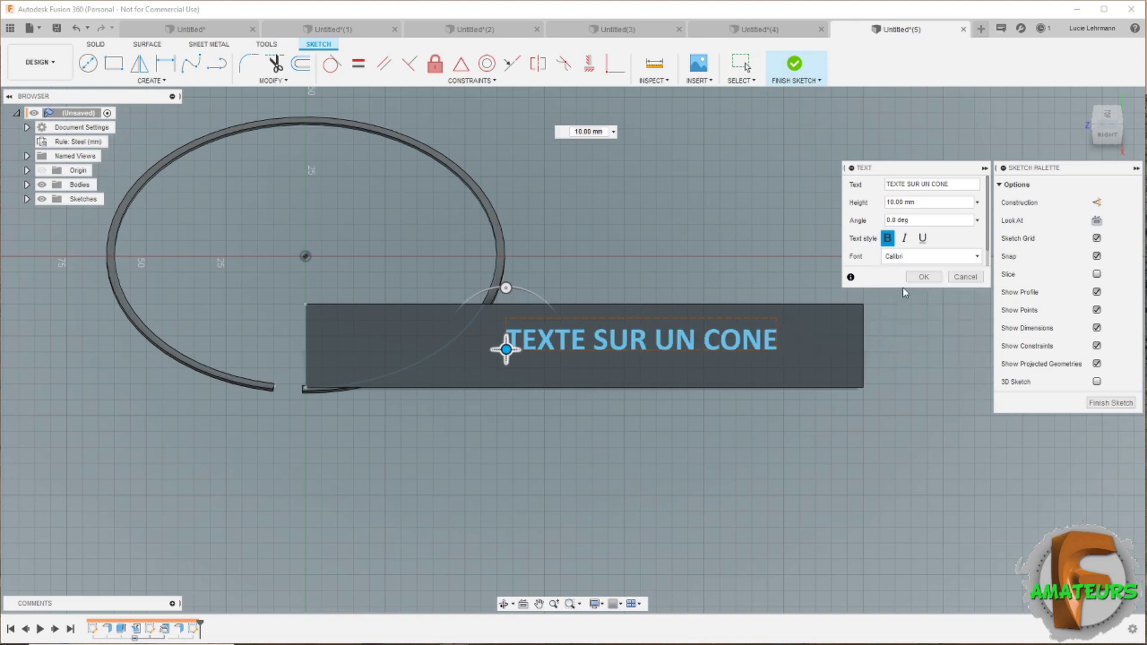
pyautogui.click(924, 259)
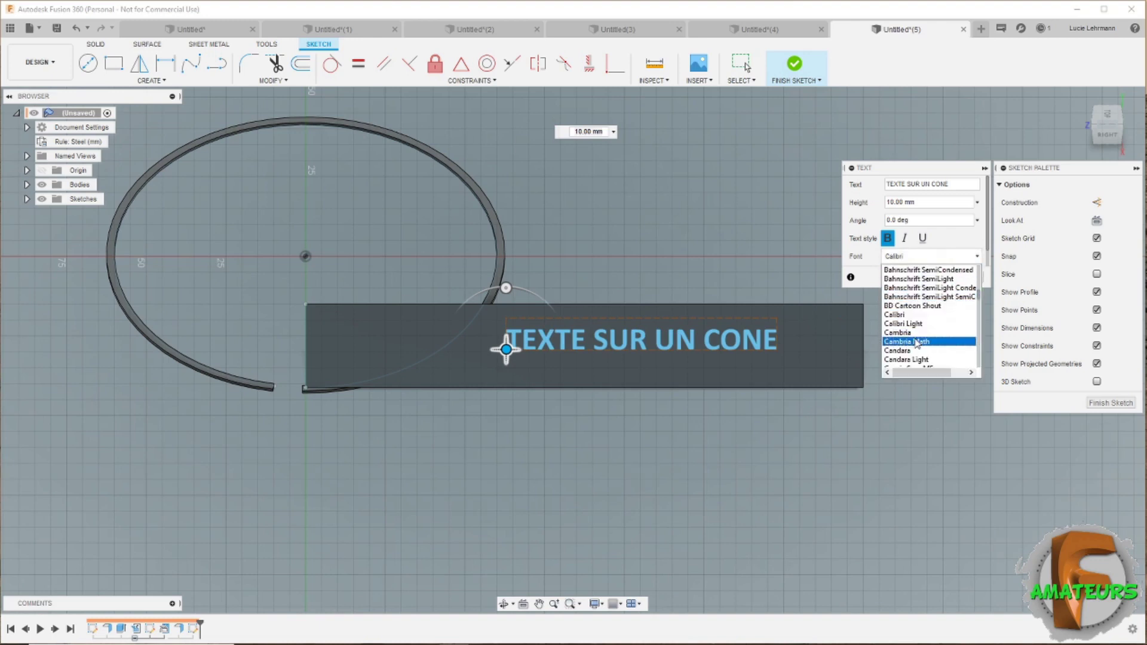
pyautogui.click(917, 342)
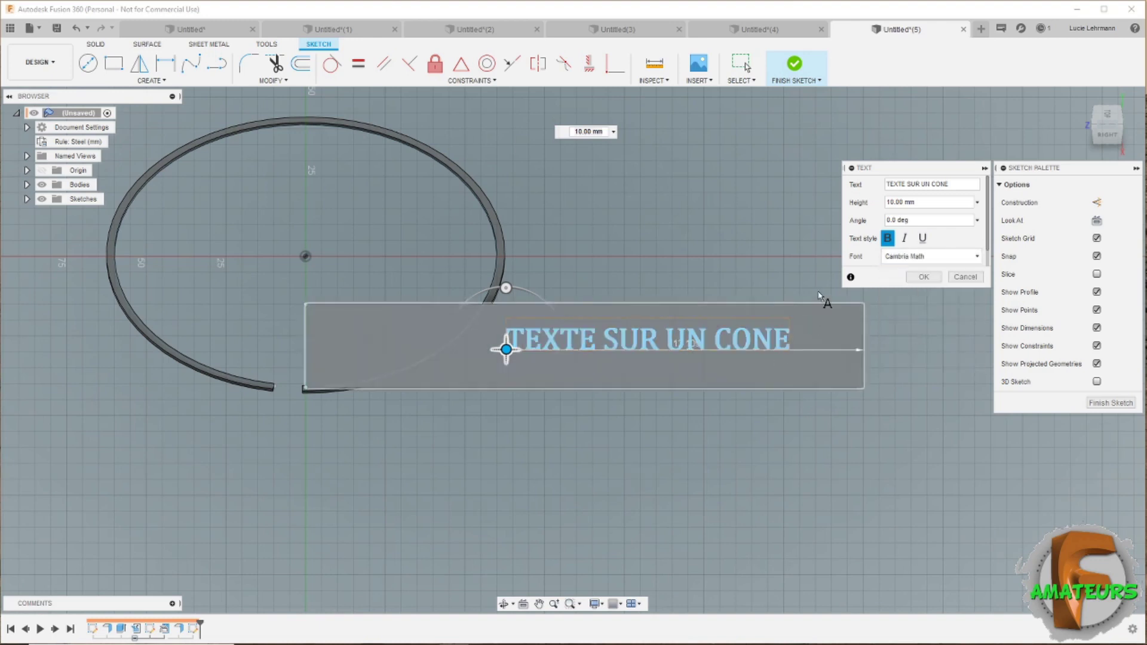
pyautogui.click(899, 204)
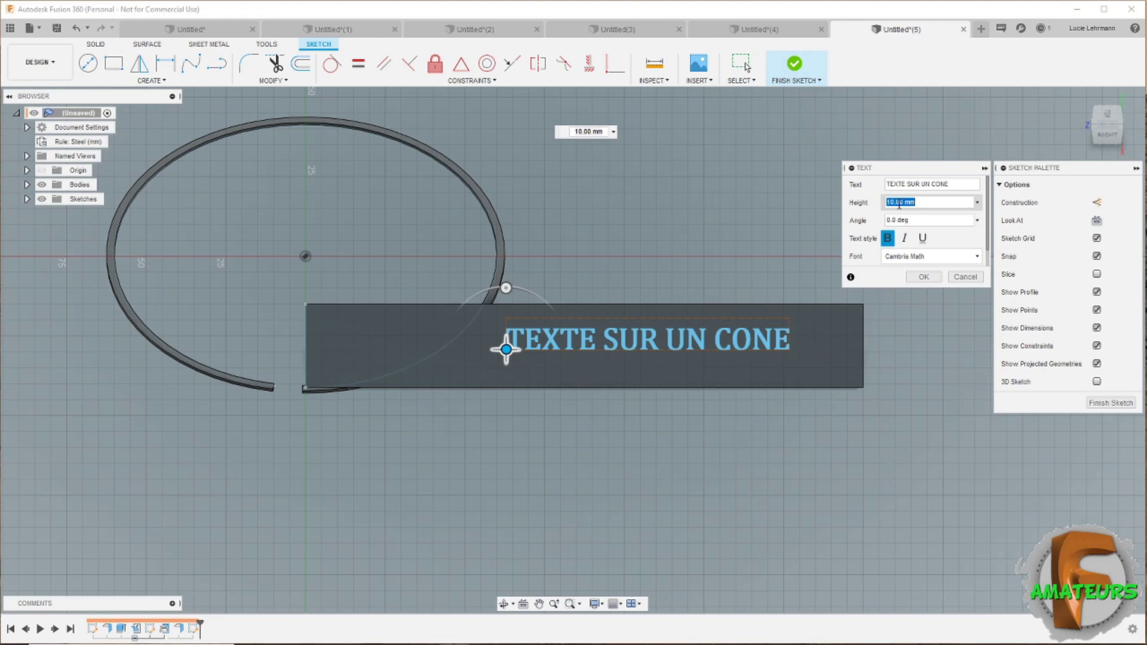
pyautogui.write('15')
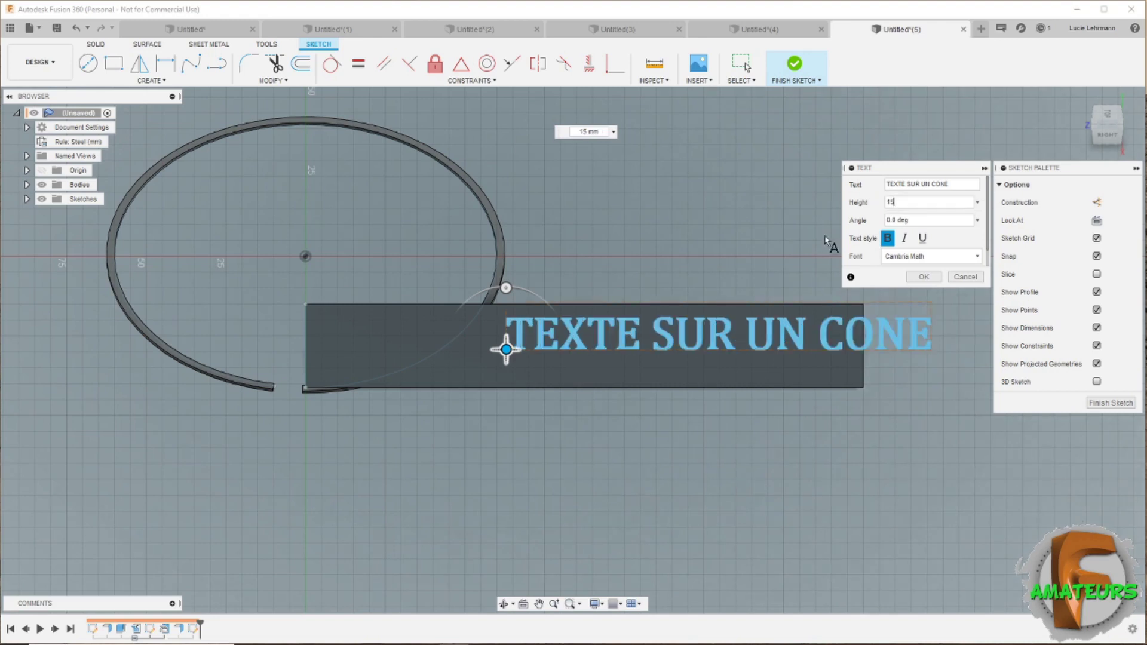
pyautogui.moveTo(506, 349); pyautogui.dragTo(377, 358)
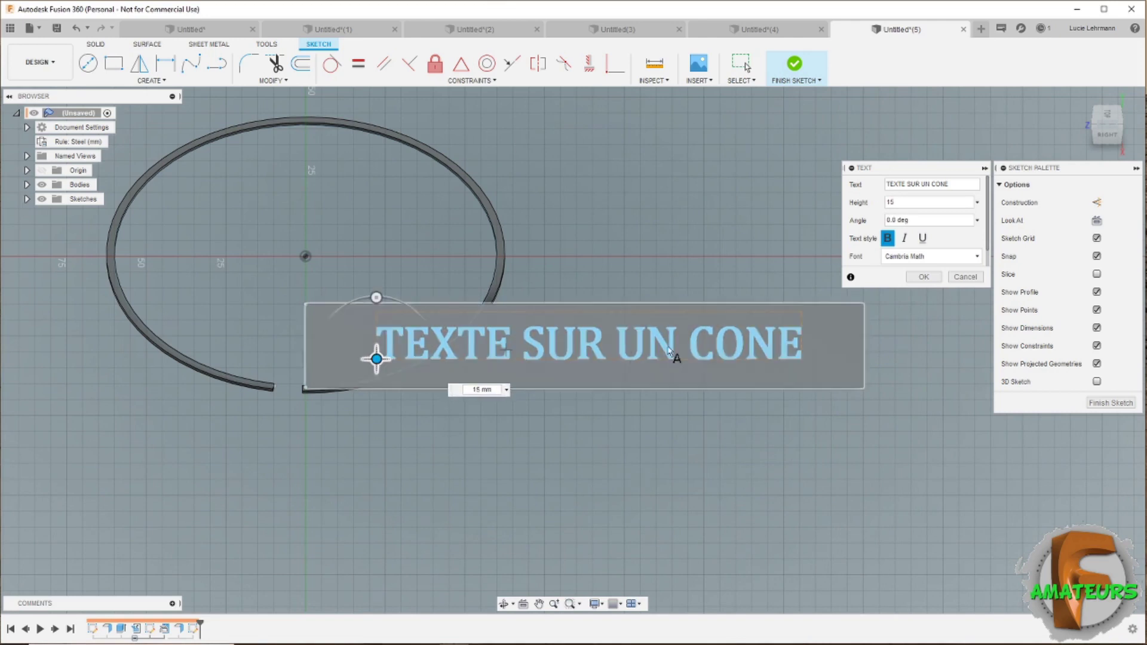
pyautogui.click(920, 277)
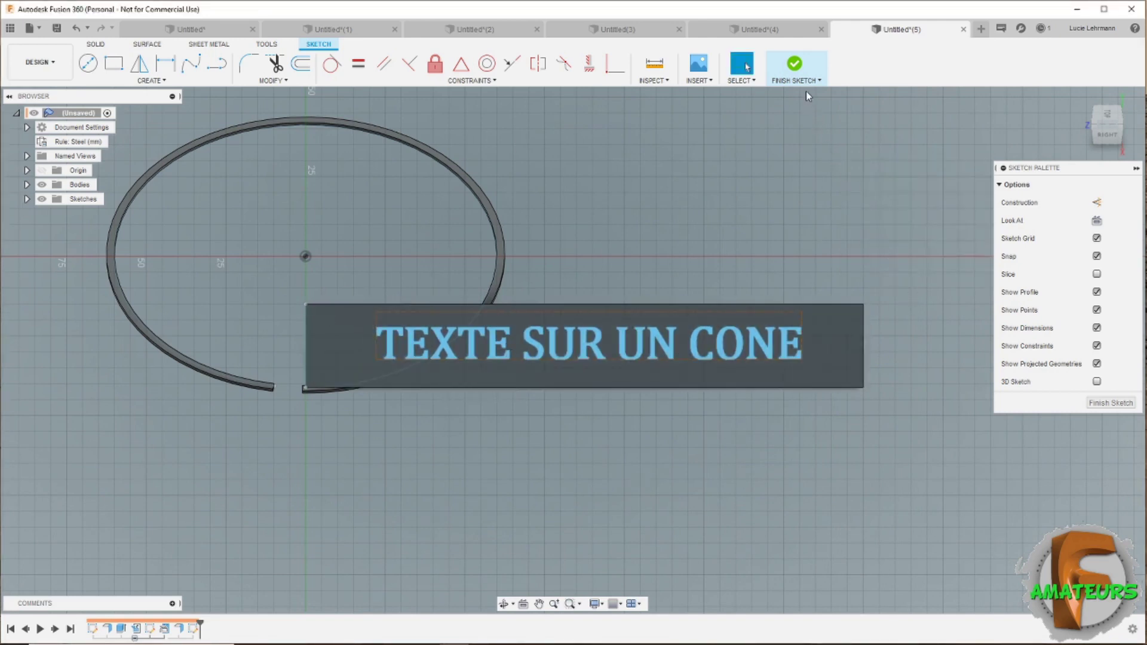
pyautogui.click(799, 72)
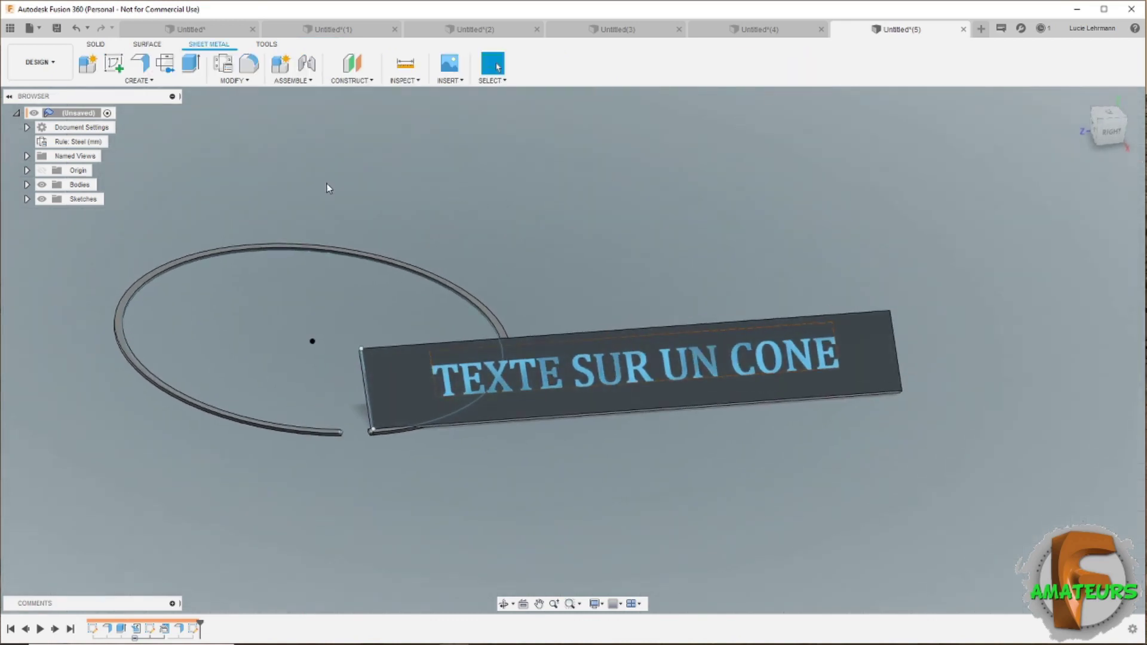
# - Cut-extrude the text profile -1 mm into the plate
pyautogui.click(191, 64)
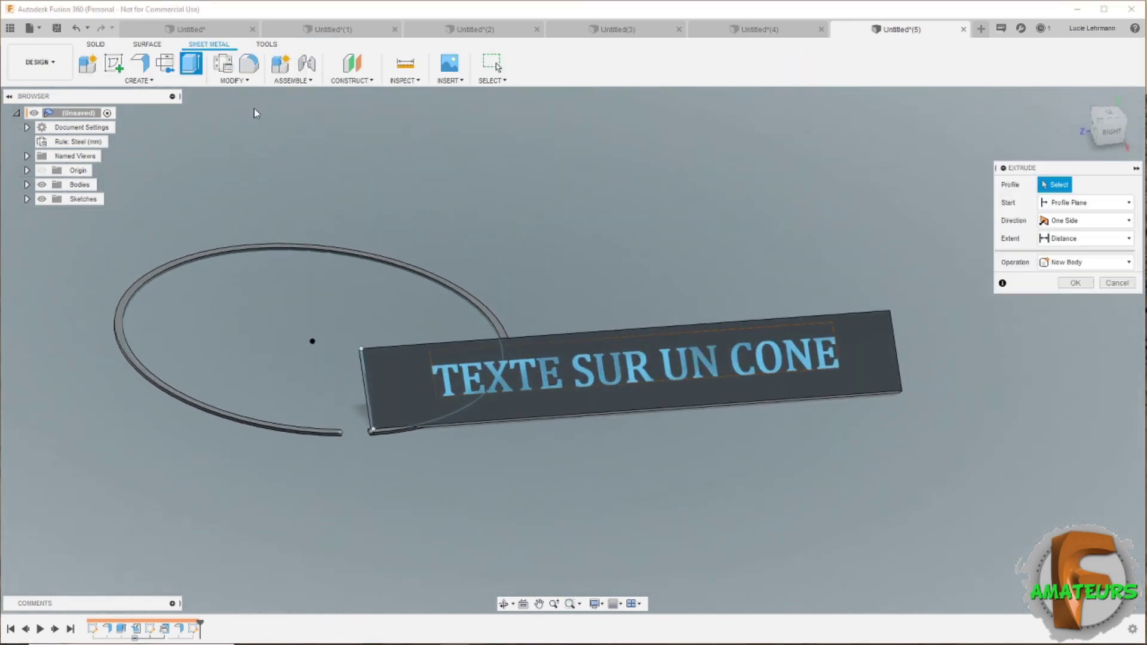
pyautogui.click(761, 365)
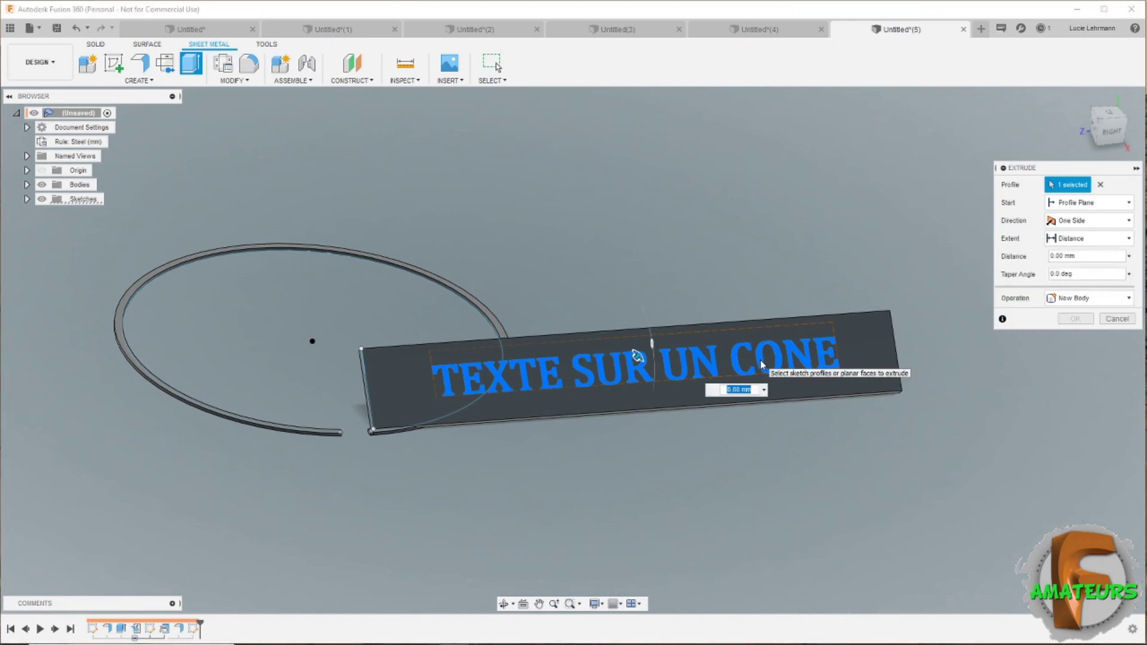
pyautogui.write('-1')
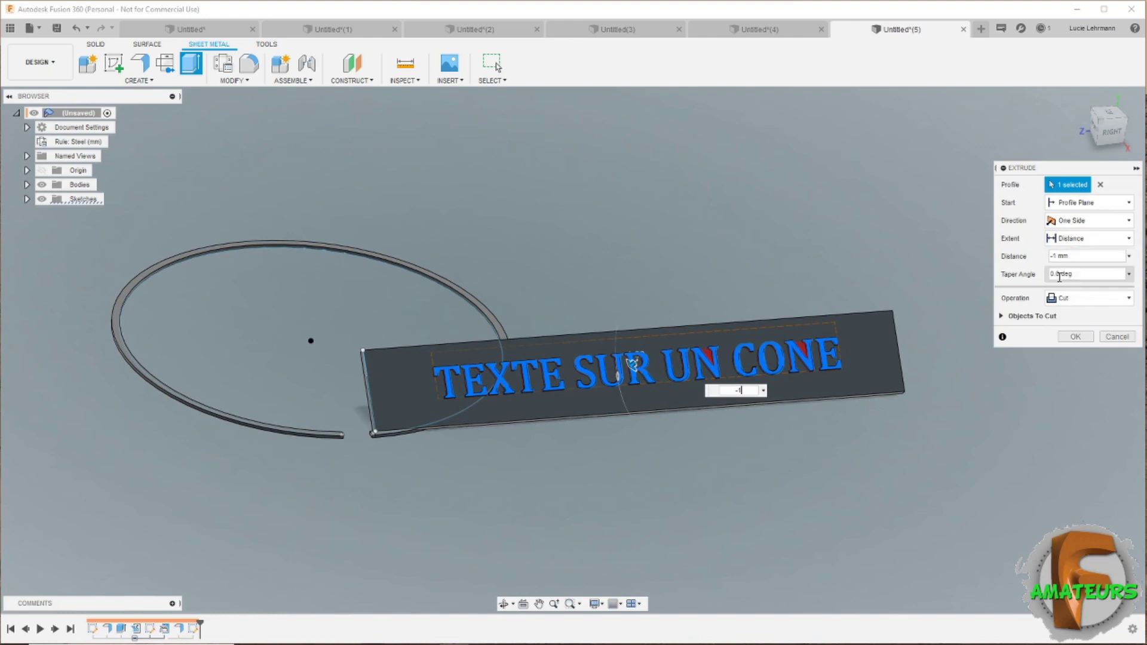
pyautogui.click(1076, 338)
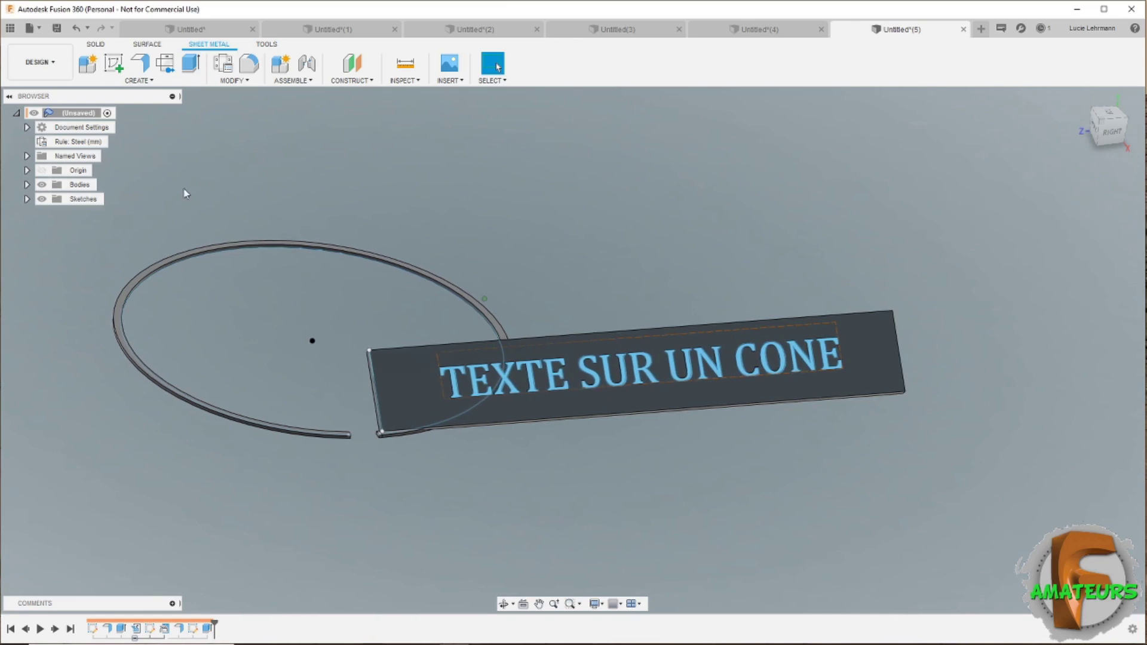
# - Hide the sketches and view the engraving from a flatter side angle
pyautogui.click(42, 199)
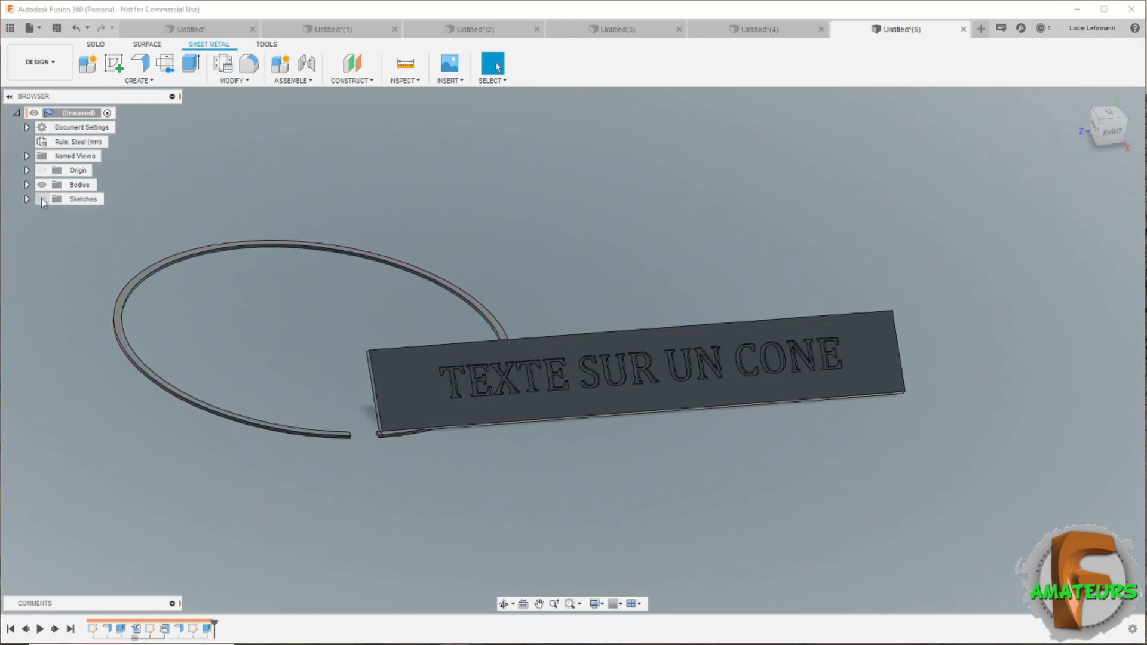
pyautogui.scroll(2, 664, 428)
pyautogui.scroll(2, 706, 439)
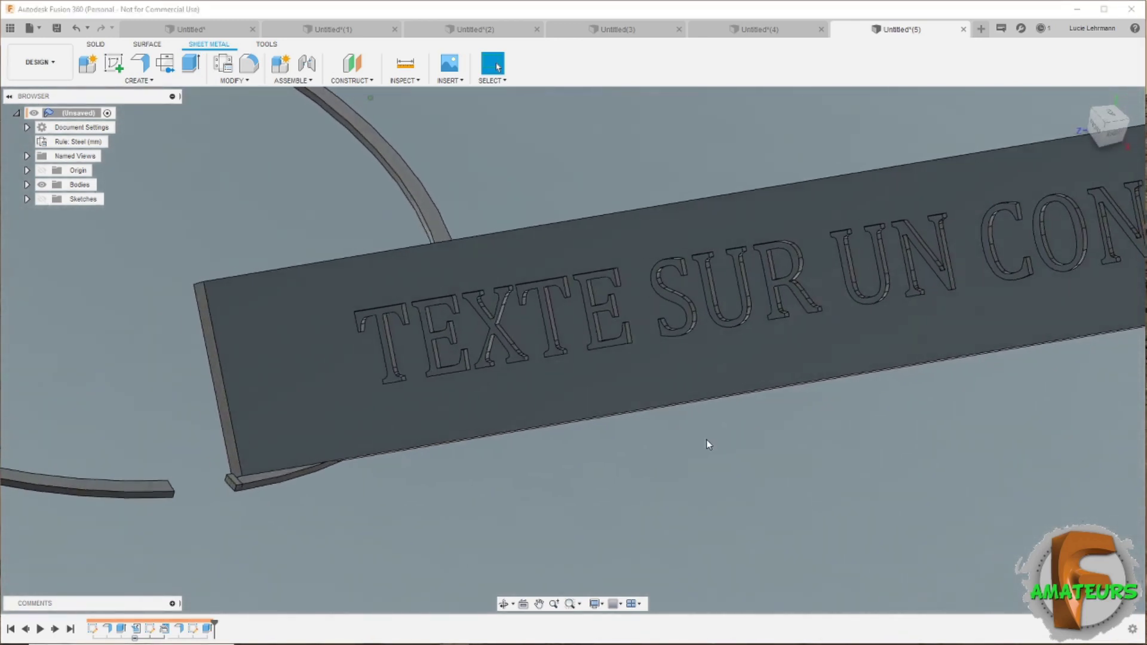
pyautogui.scroll(2, 707, 445)
pyautogui.scroll(-1, 708, 444)
pyautogui.scroll(-1, 708, 445)
pyautogui.scroll(-1, 707, 445)
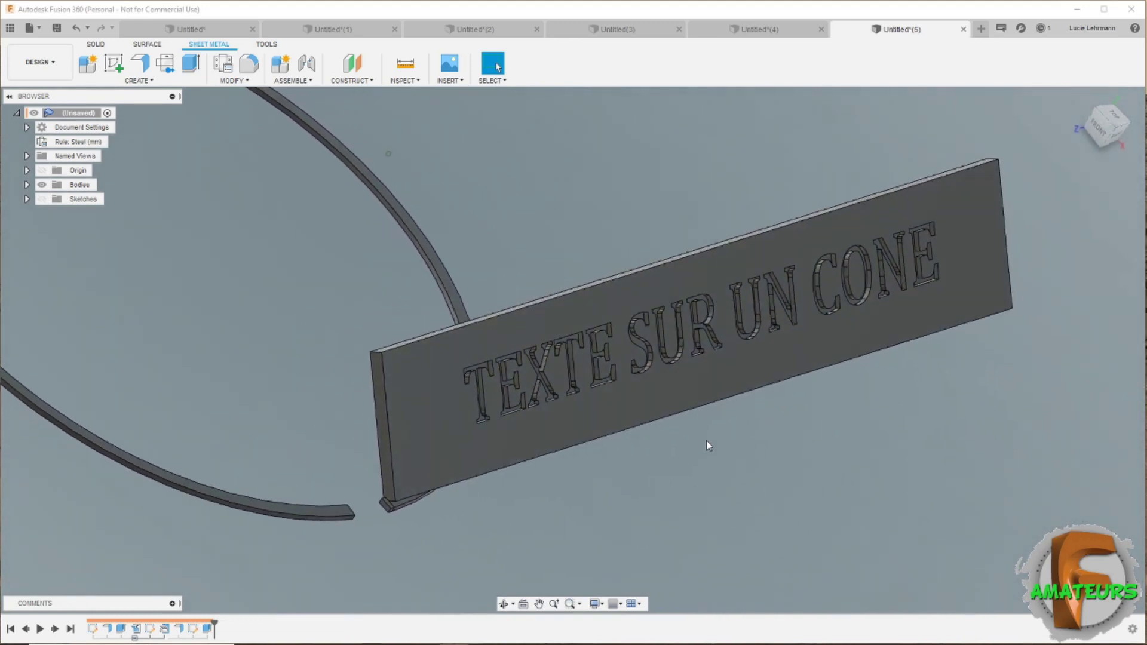
pyautogui.scroll(-1, 707, 445)
pyautogui.scroll(-1, 706, 445)
pyautogui.scroll(-1, 706, 445)
pyautogui.scroll(-1, 706, 445)
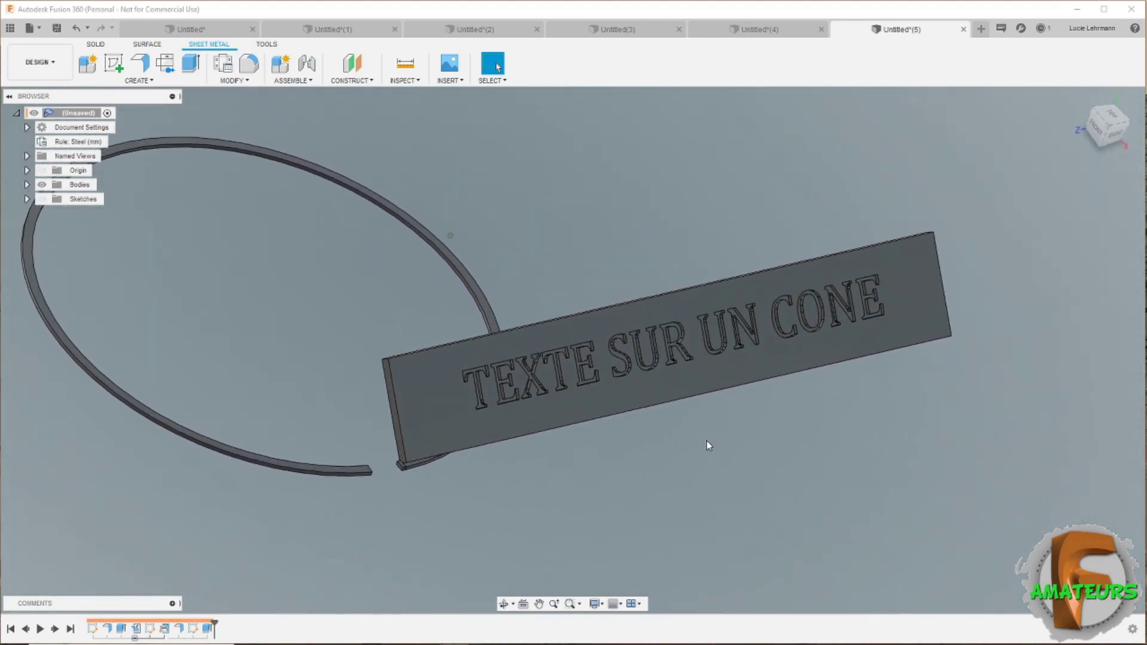
pyautogui.scroll(-1, 706, 445)
pyautogui.keyDown('shift'); pyautogui.moveTo(706, 445); pyautogui.dragTo(242, 94, button='middle'); pyautogui.keyUp('shift')
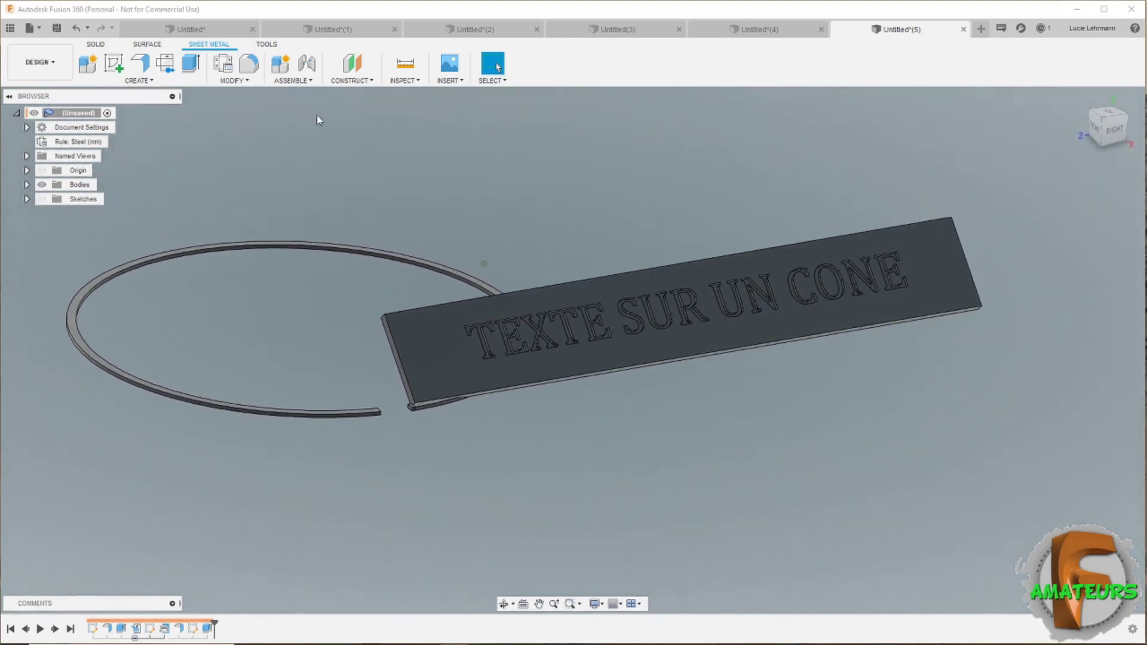
# - Unfold the curved flange's bend, keeping the corner block stationary
pyautogui.click(235, 82)
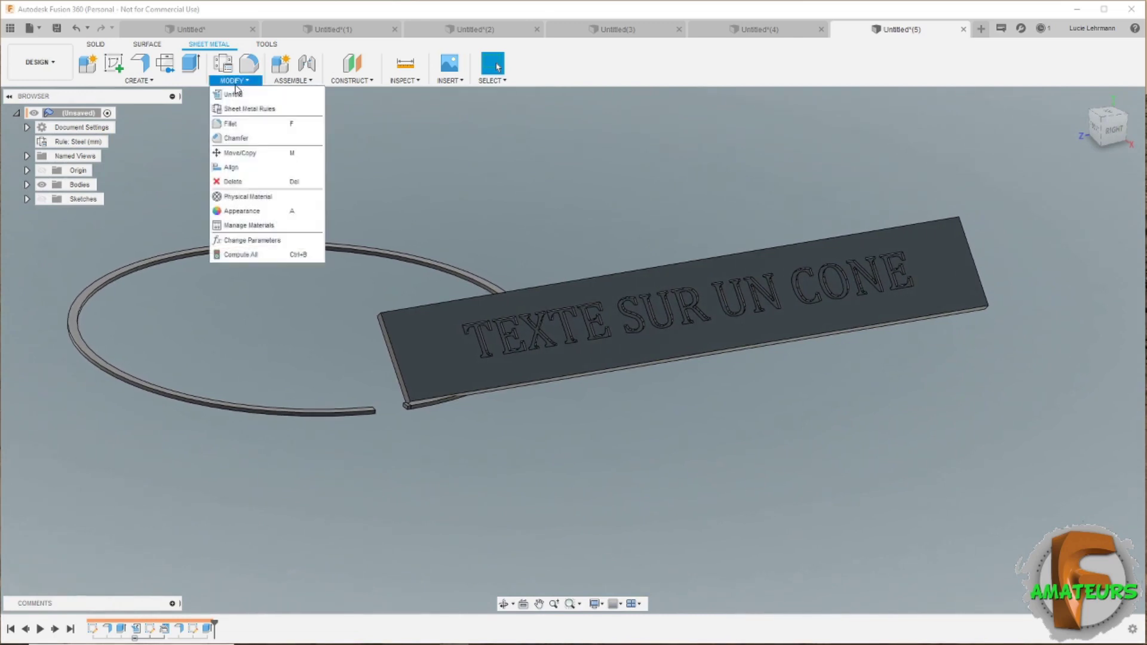
pyautogui.click(232, 96)
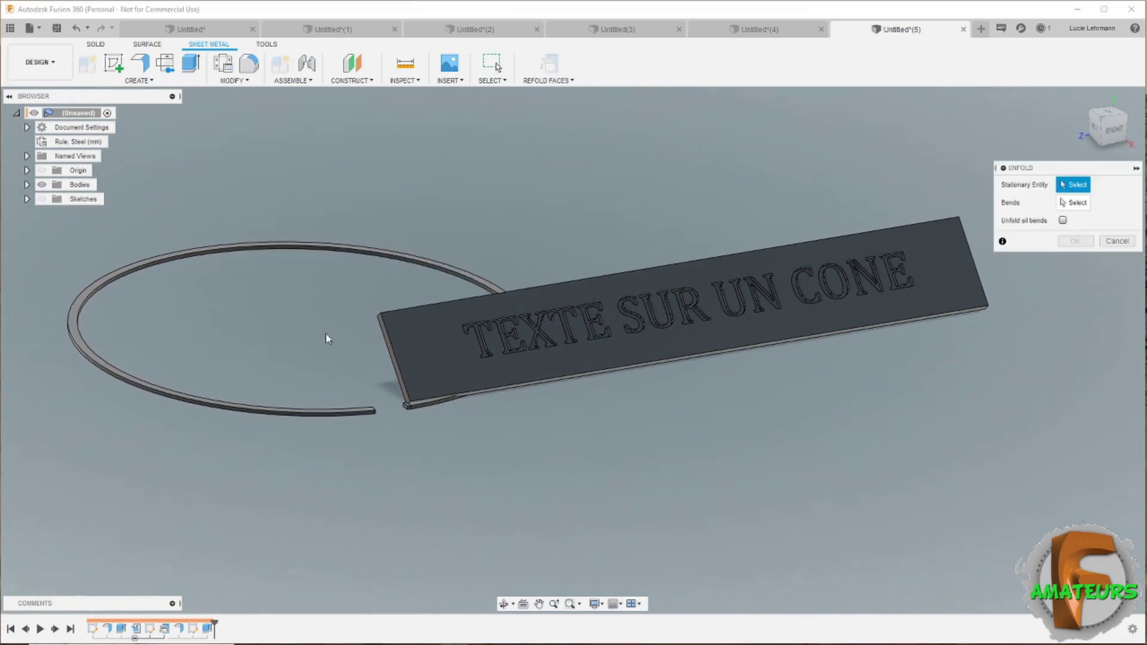
pyautogui.scroll(1, 414, 410)
pyautogui.scroll(2, 430, 436)
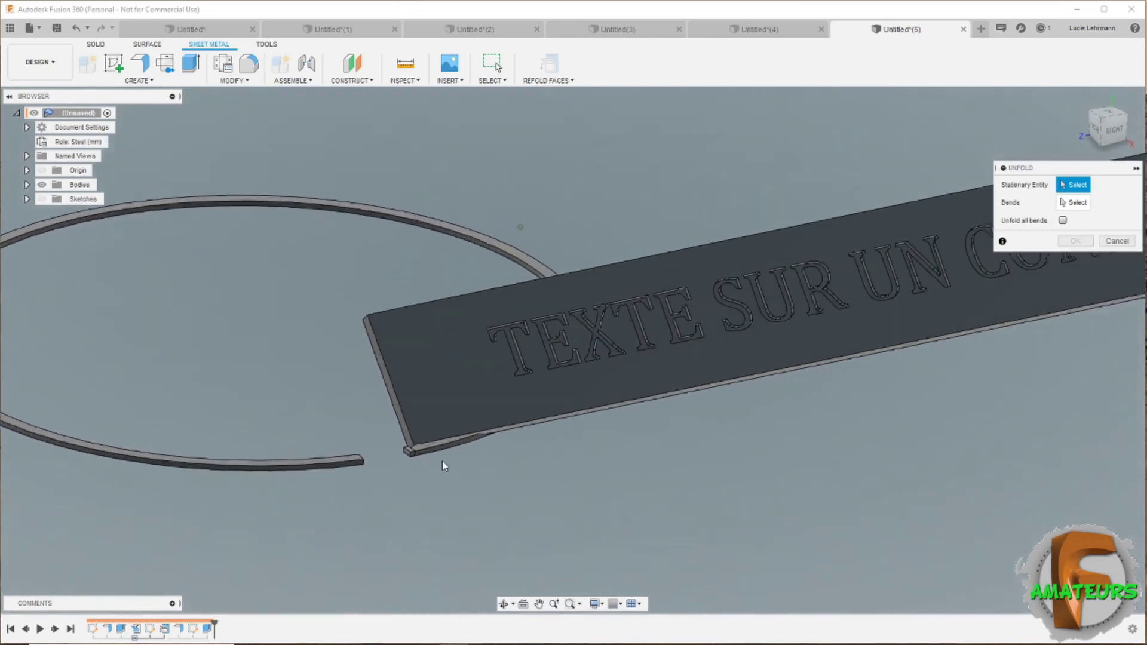
pyautogui.scroll(2, 442, 460)
pyautogui.scroll(2, 466, 496)
pyautogui.scroll(1, 484, 508)
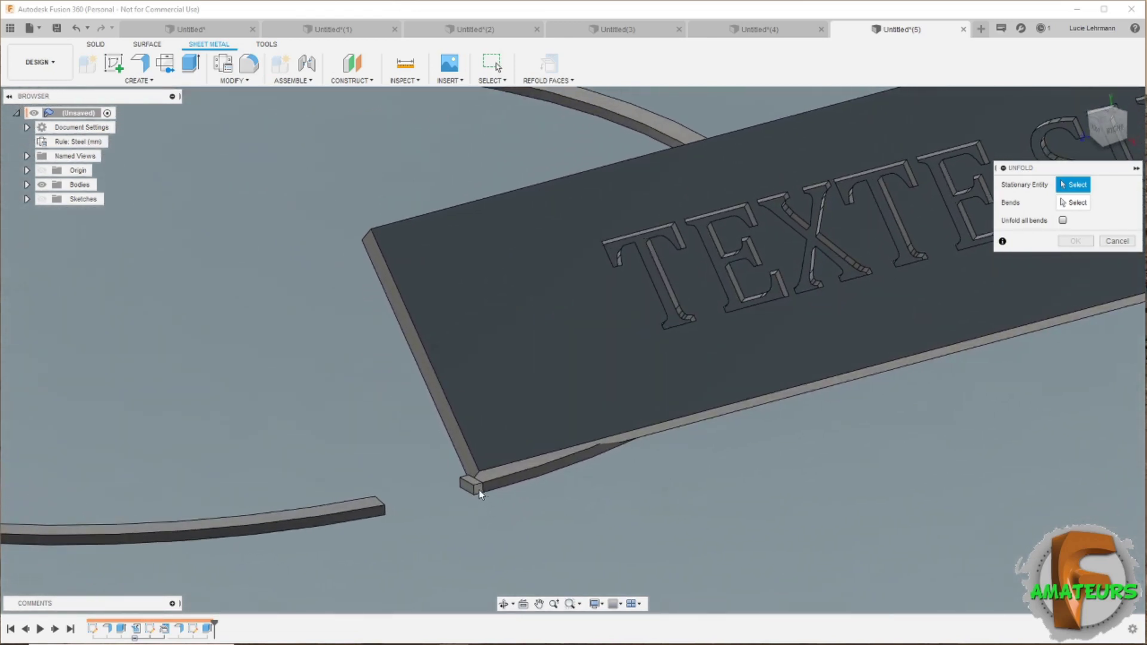
pyautogui.click(479, 488)
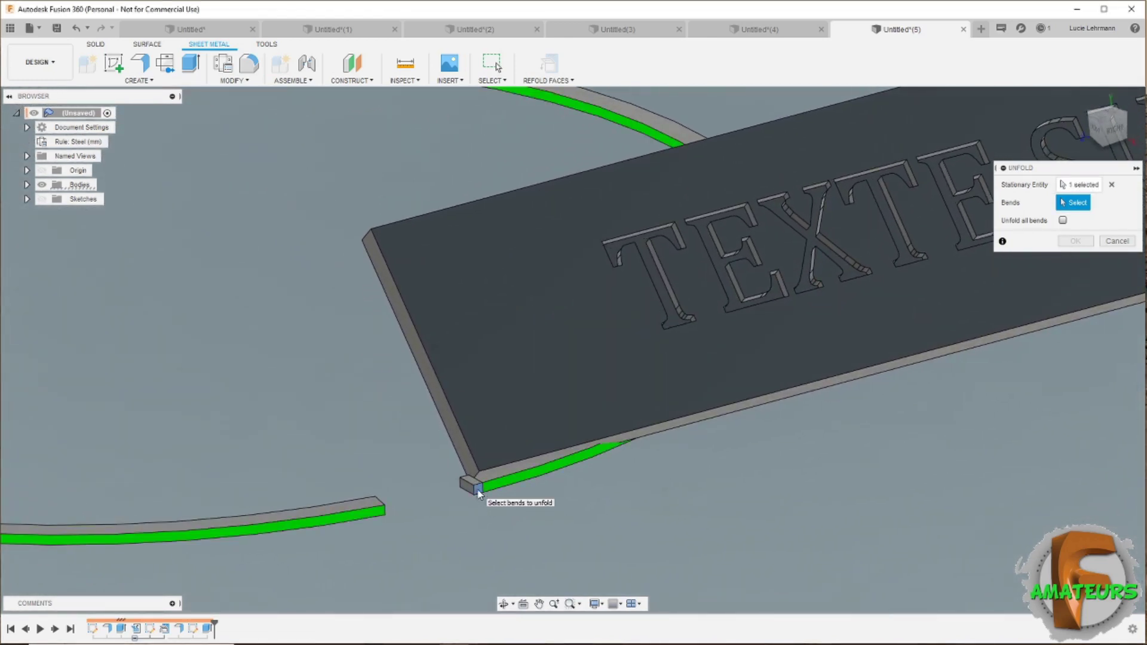
pyautogui.click(510, 482)
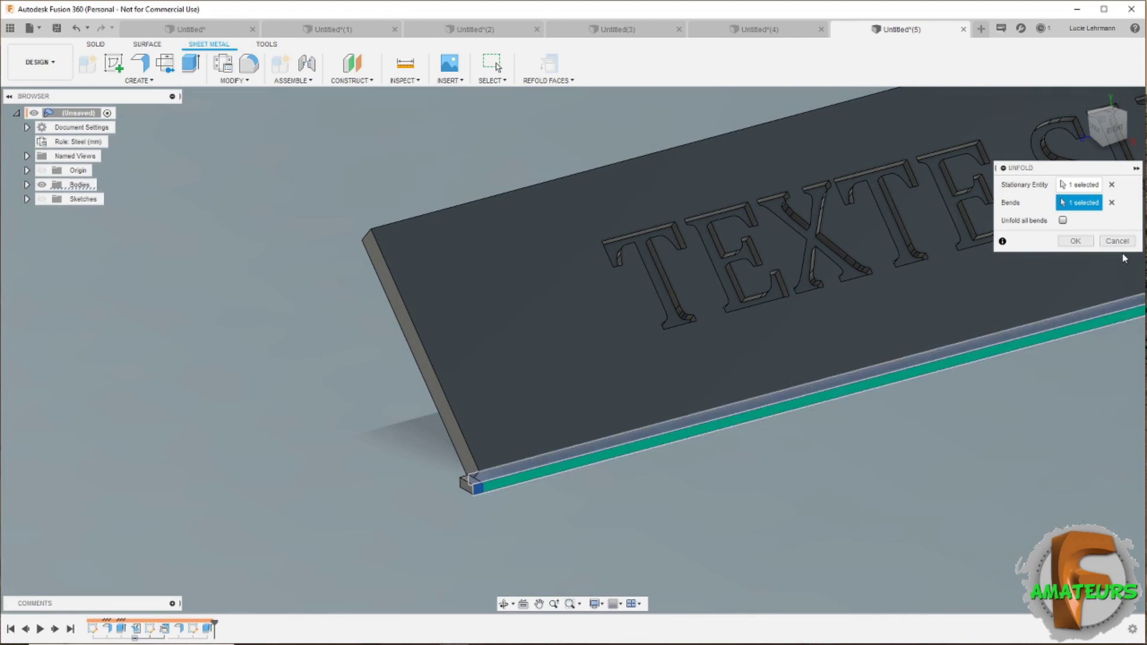
pyautogui.click(1083, 241)
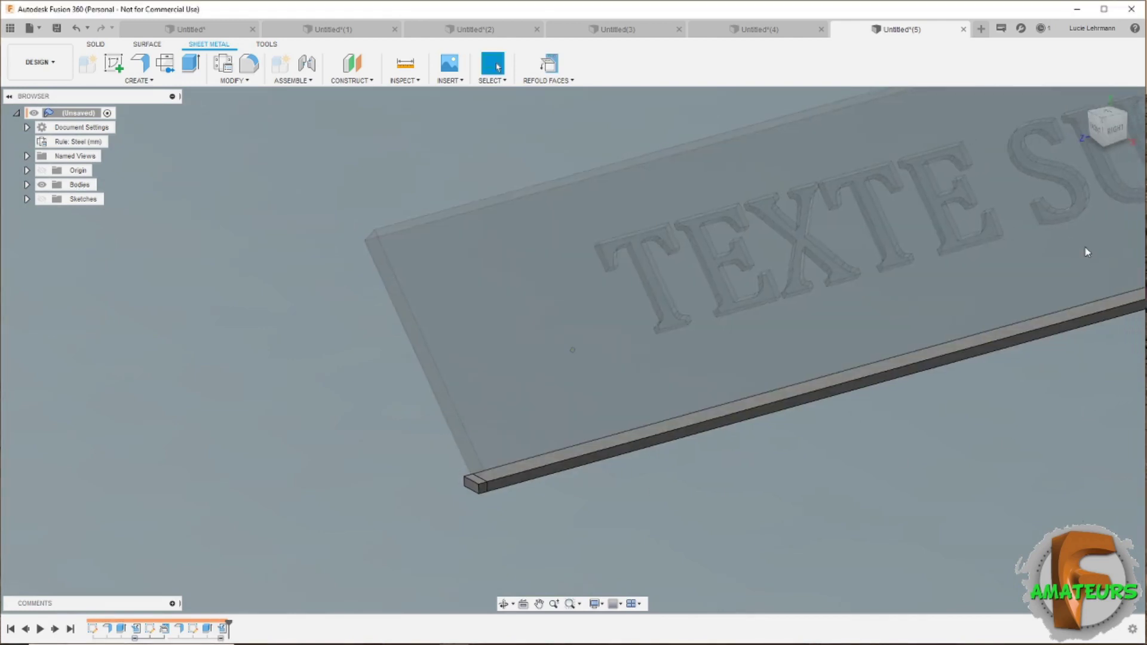
# - Switch to the Front view and pan the part up and left
pyautogui.keyDown('shift'); pyautogui.moveTo(1087, 252); pyautogui.dragTo(1102, 135, button='middle'); pyautogui.keyUp('shift')
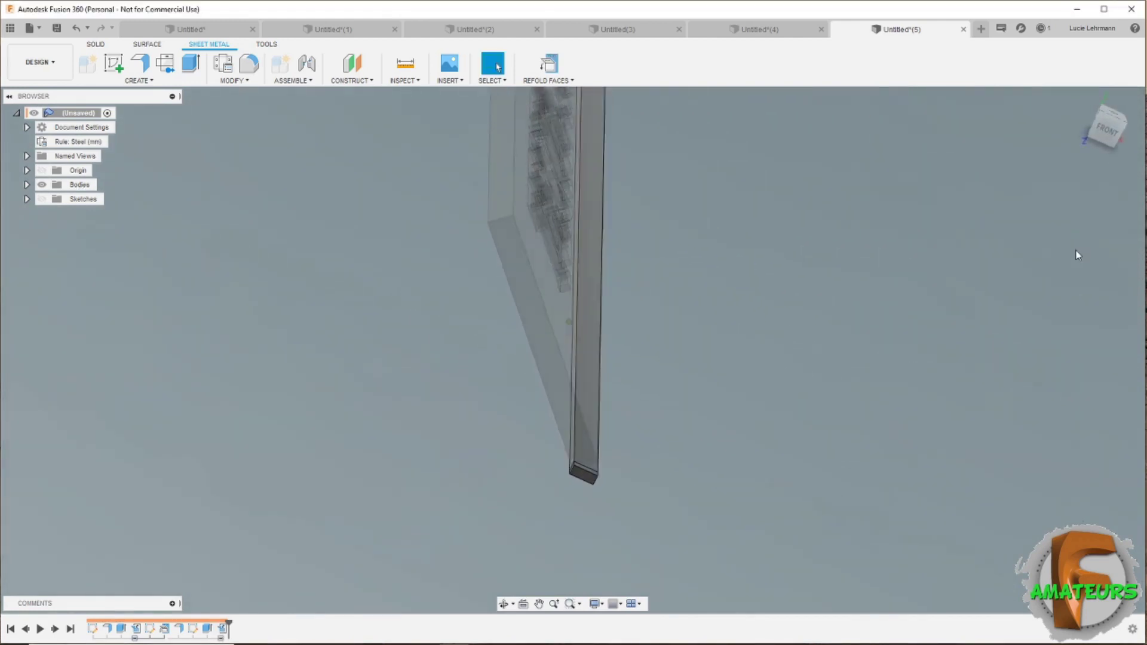
pyautogui.click(1106, 135)
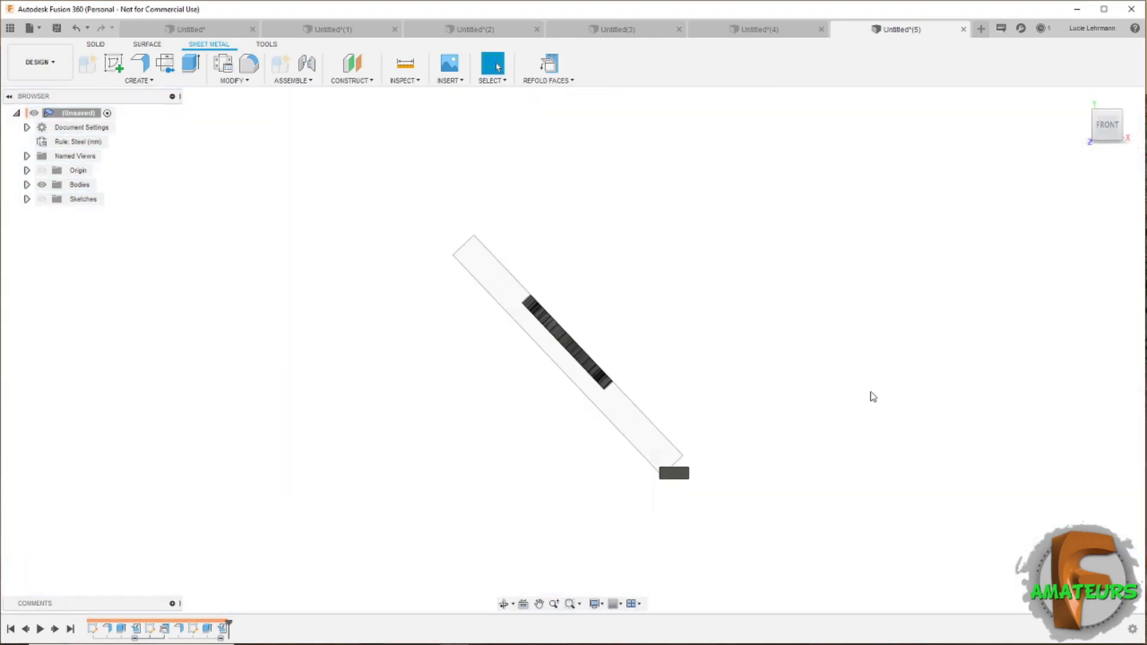
pyautogui.moveTo(866, 396); pyautogui.dragTo(768, 338, button='middle')
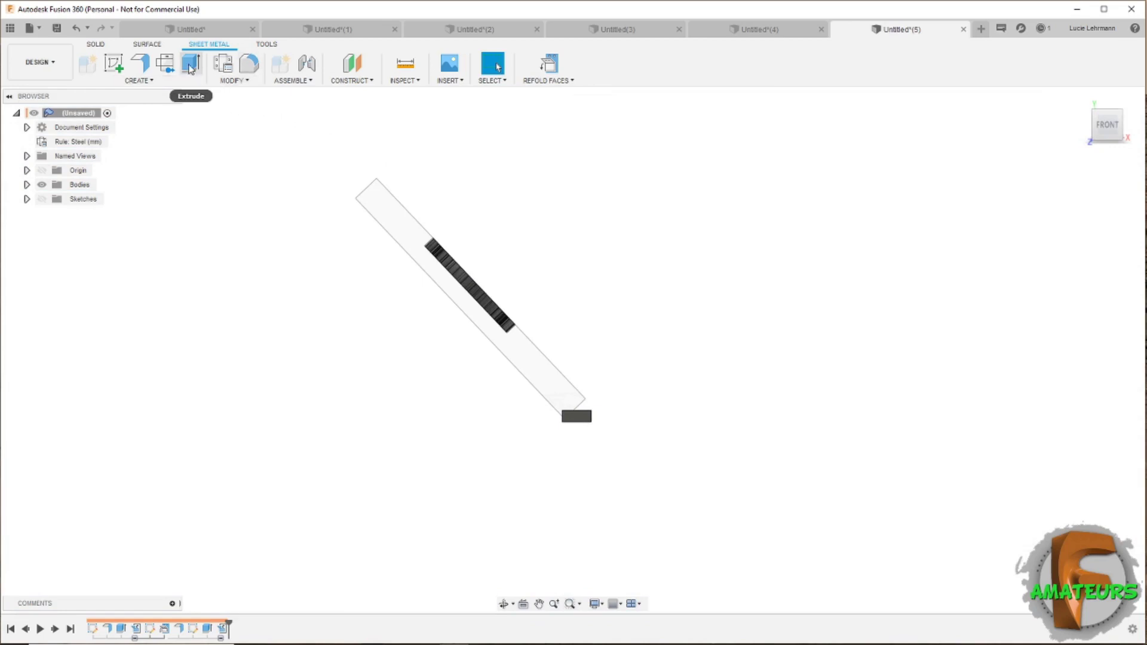
pyautogui.click(191, 63)
pyautogui.keyDown('shift'); pyautogui.moveTo(840, 359); pyautogui.dragTo(536, 404, button='middle'); pyautogui.keyUp('shift')
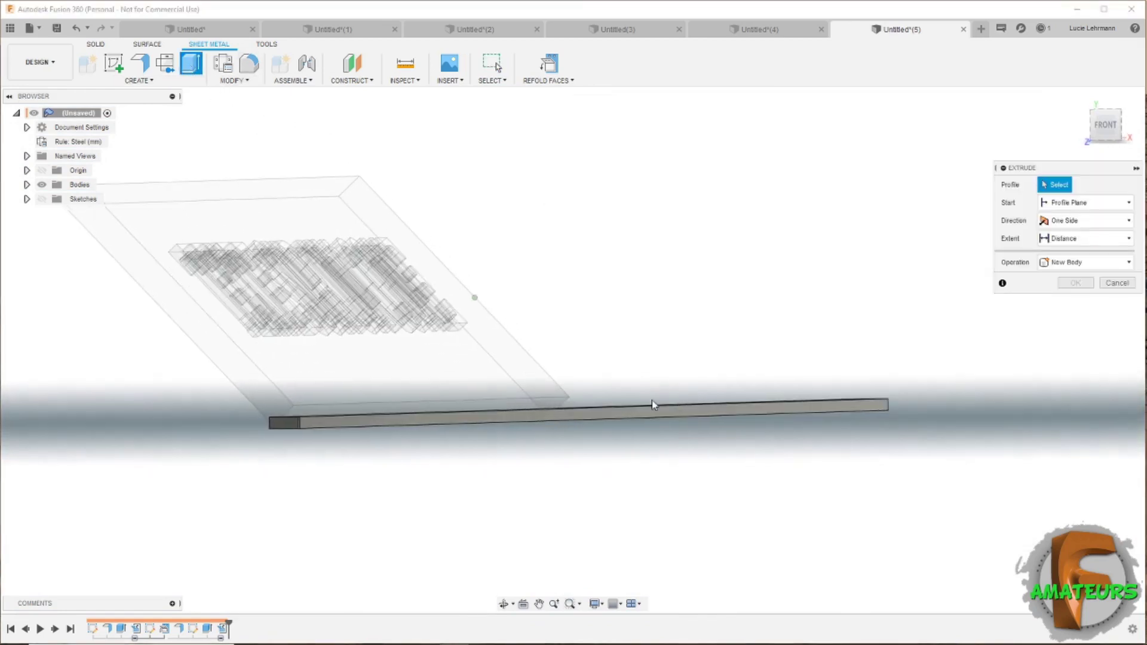
pyautogui.click(535, 405)
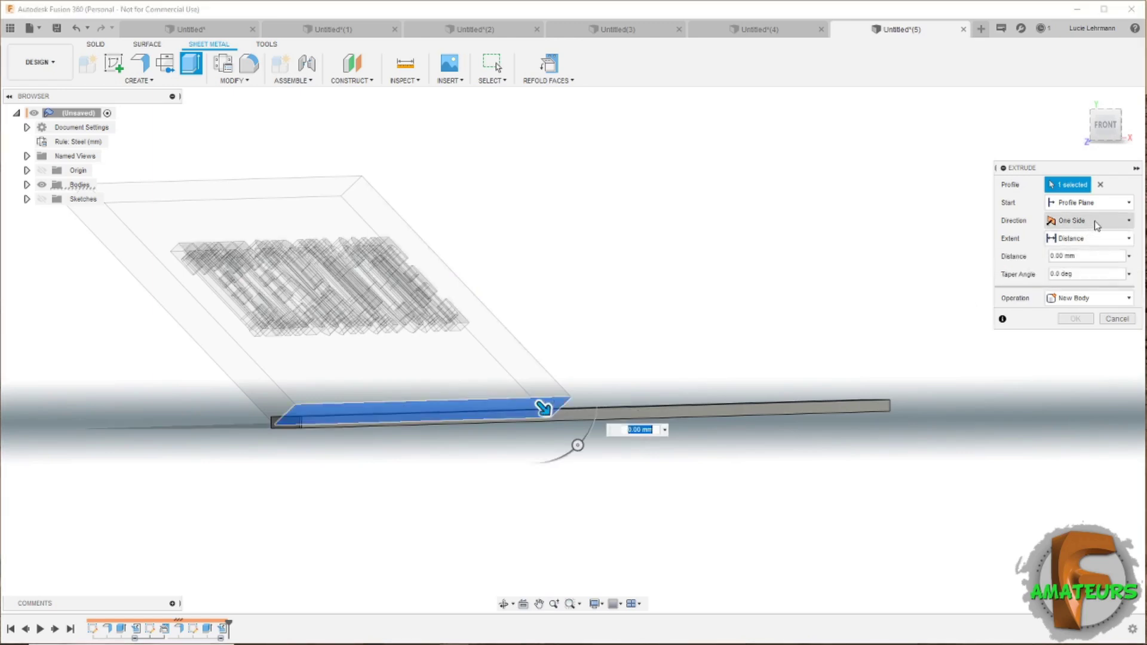
pyautogui.click(1095, 238)
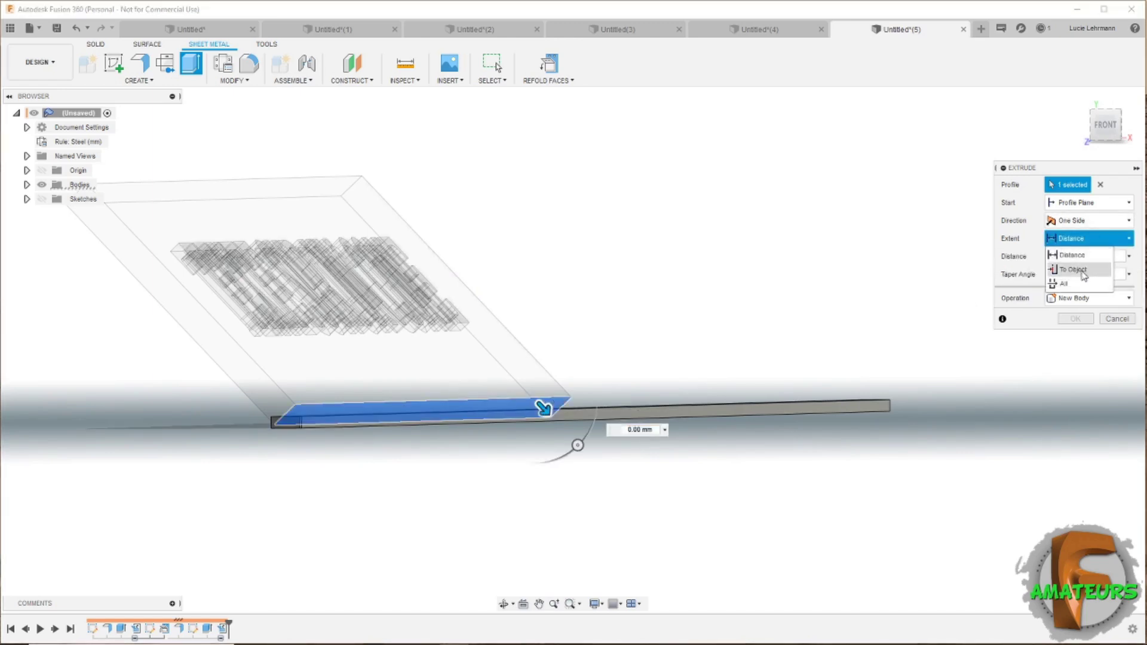
pyautogui.click(1082, 272)
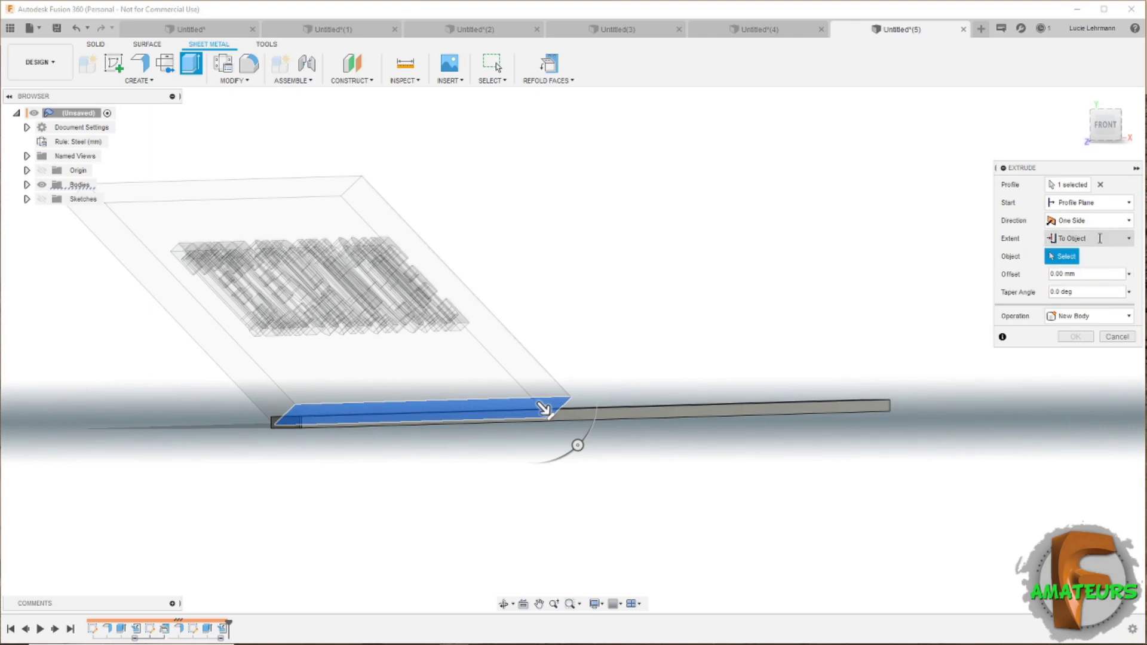
pyautogui.moveTo(908, 287)
pyautogui.keyDown('shift'); pyautogui.mouseDown(button='middle')
pyautogui.moveTo(649, 431)
pyautogui.moveTo(604, 381)
pyautogui.mouseUp(button='middle'); pyautogui.keyUp('shift')
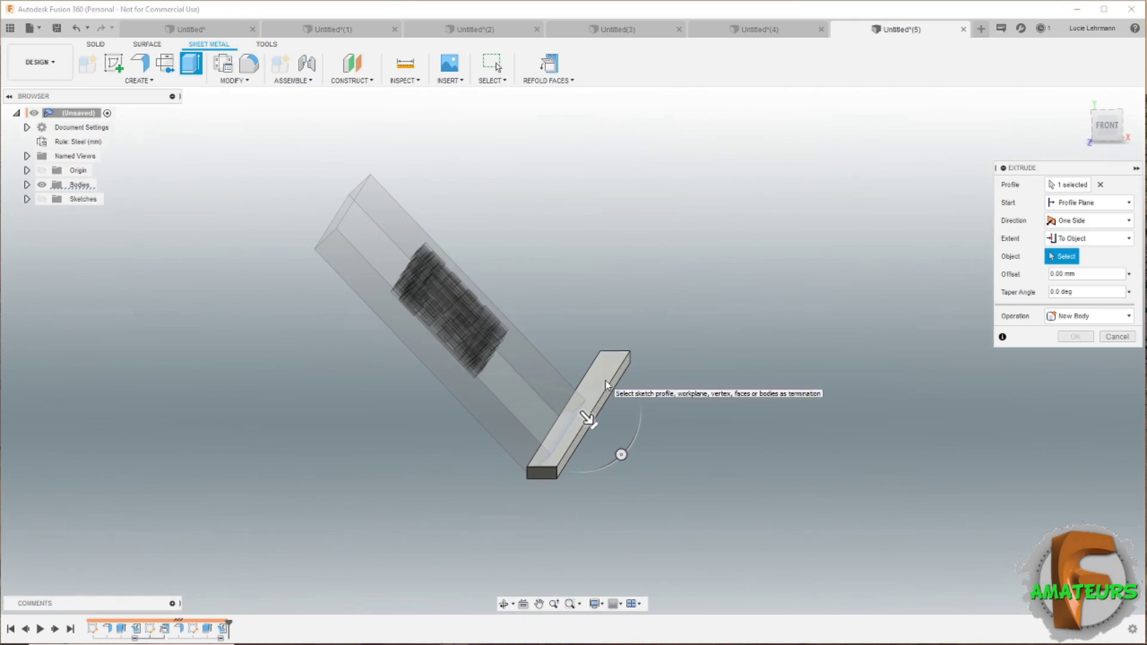
pyautogui.click(599, 378)
pyautogui.click(600, 379)
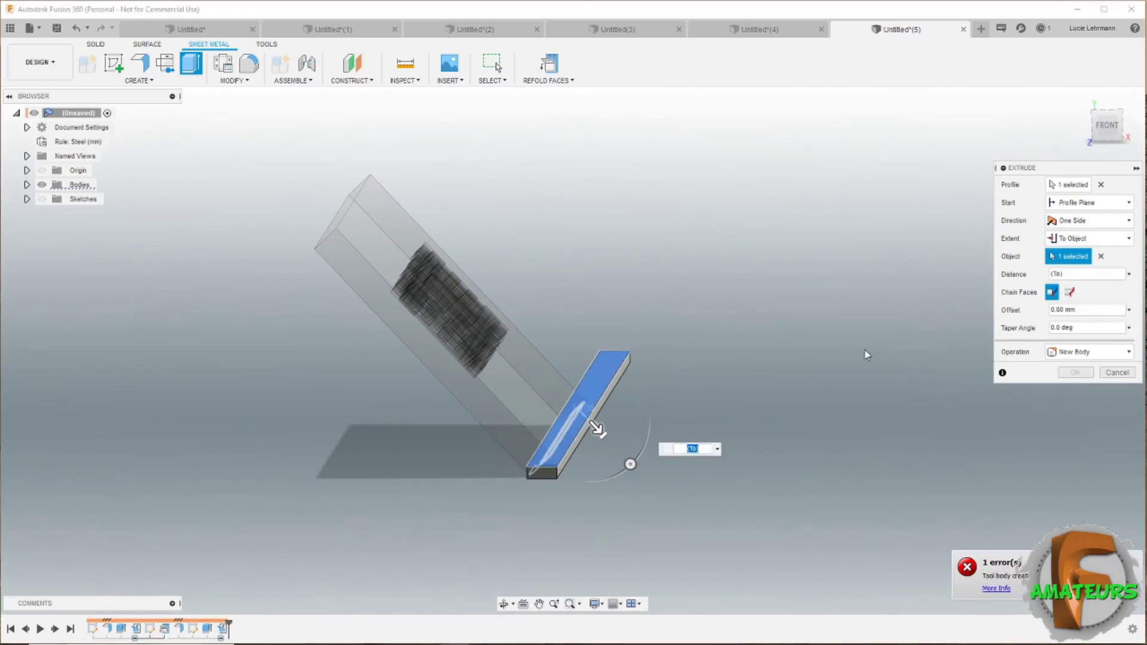
pyautogui.click(1094, 357)
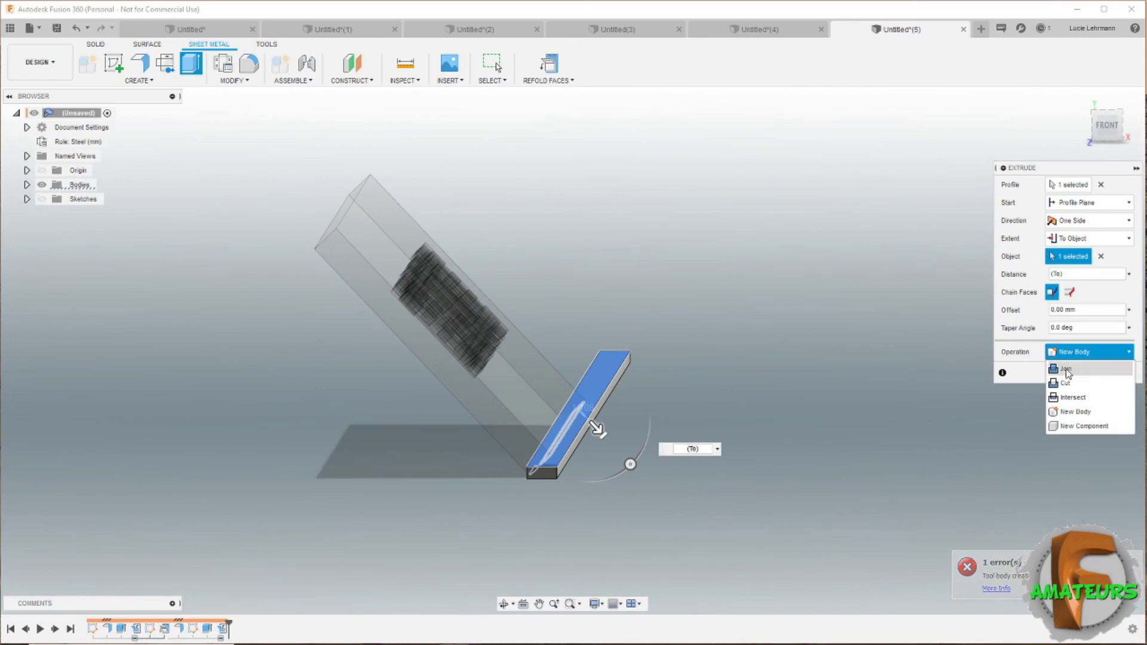
pyautogui.click(1068, 370)
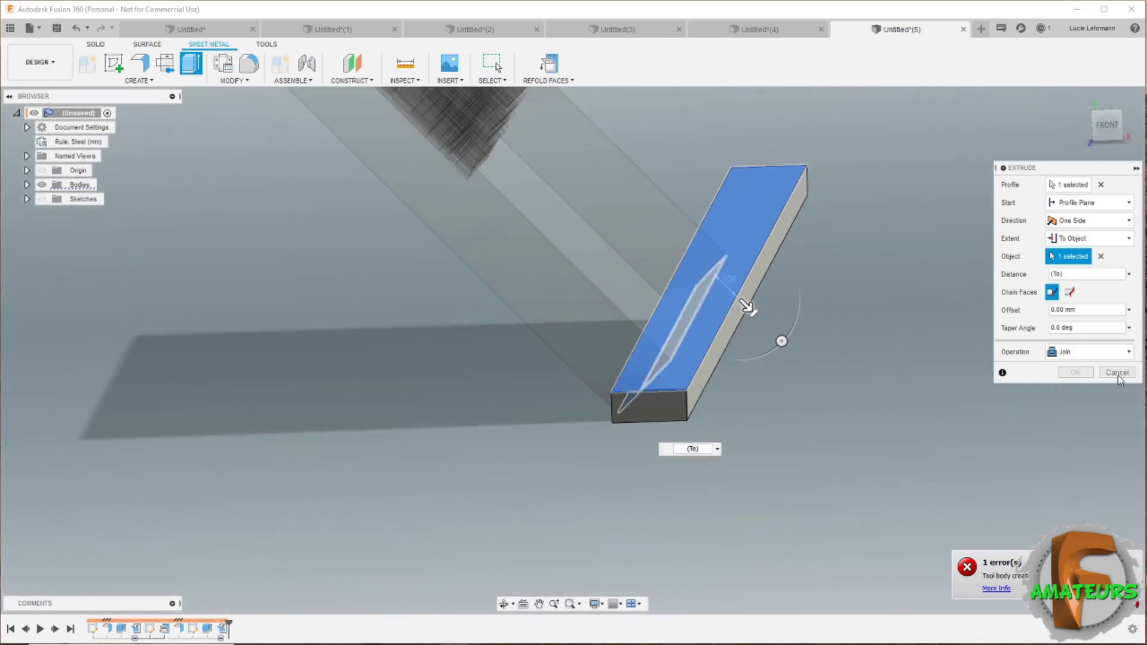
pyautogui.click(1117, 373)
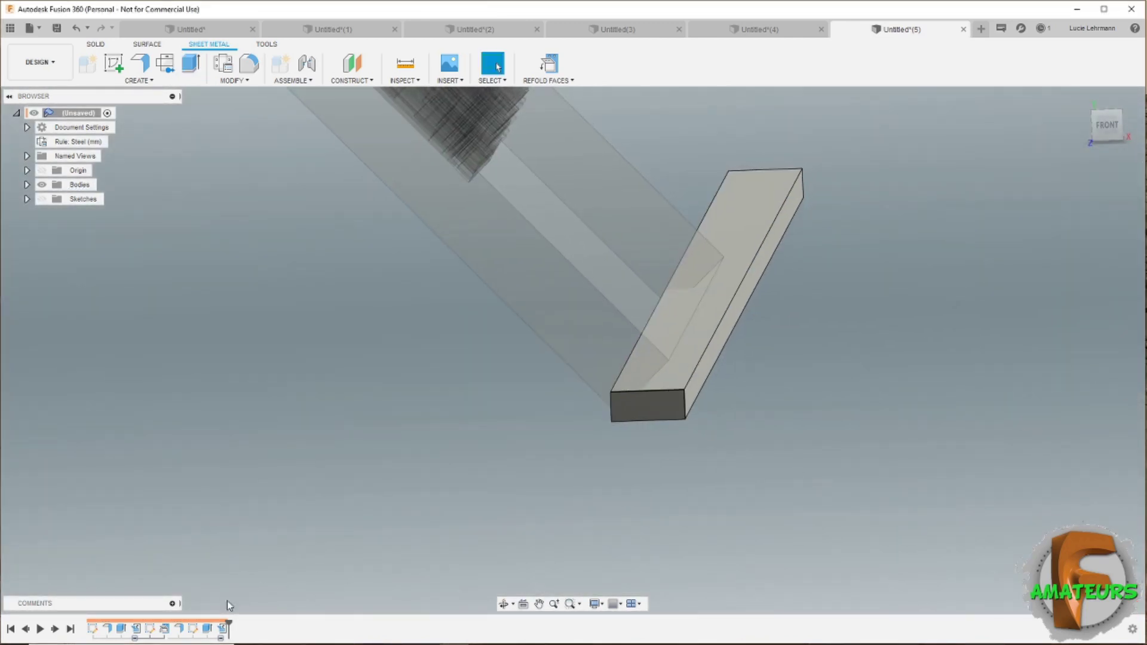
# - Re-edit Sketch2, drag the slanted line's endpoint up and left, and finish the sketch
pyautogui.click(196, 628)
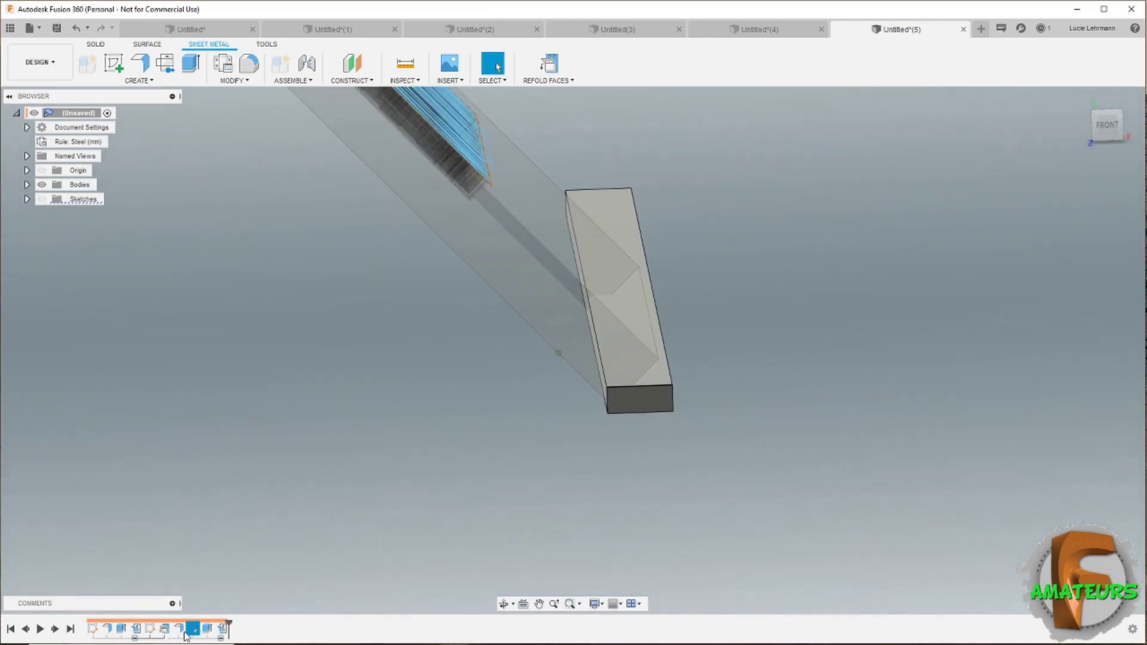
pyautogui.click(150, 630)
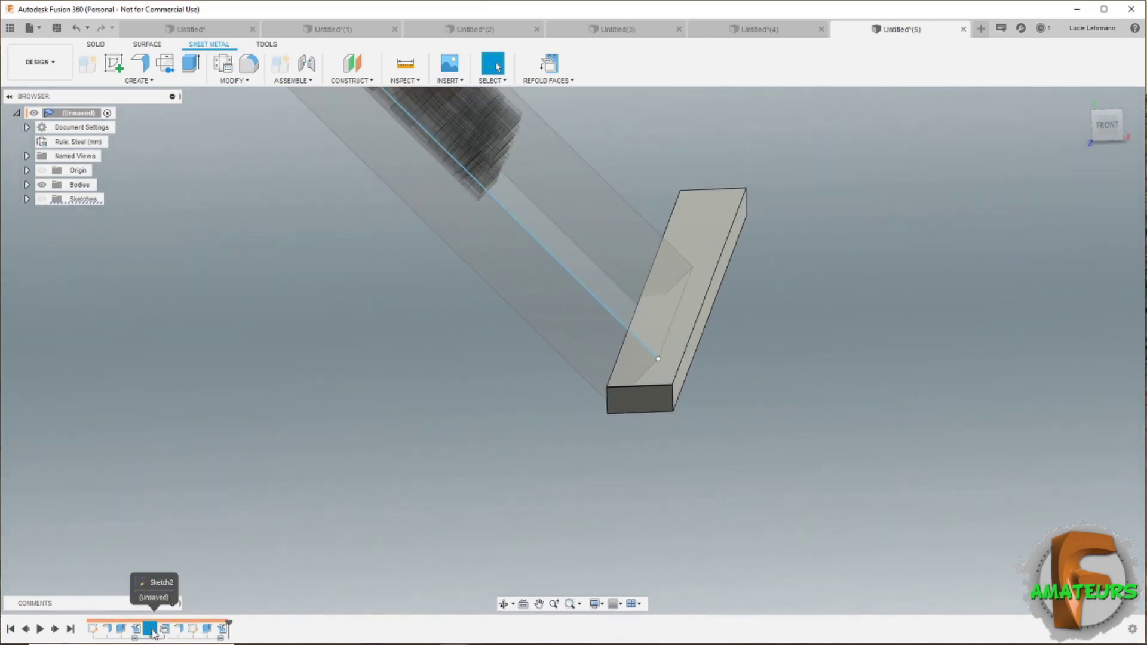
pyautogui.rightClick(152, 632)
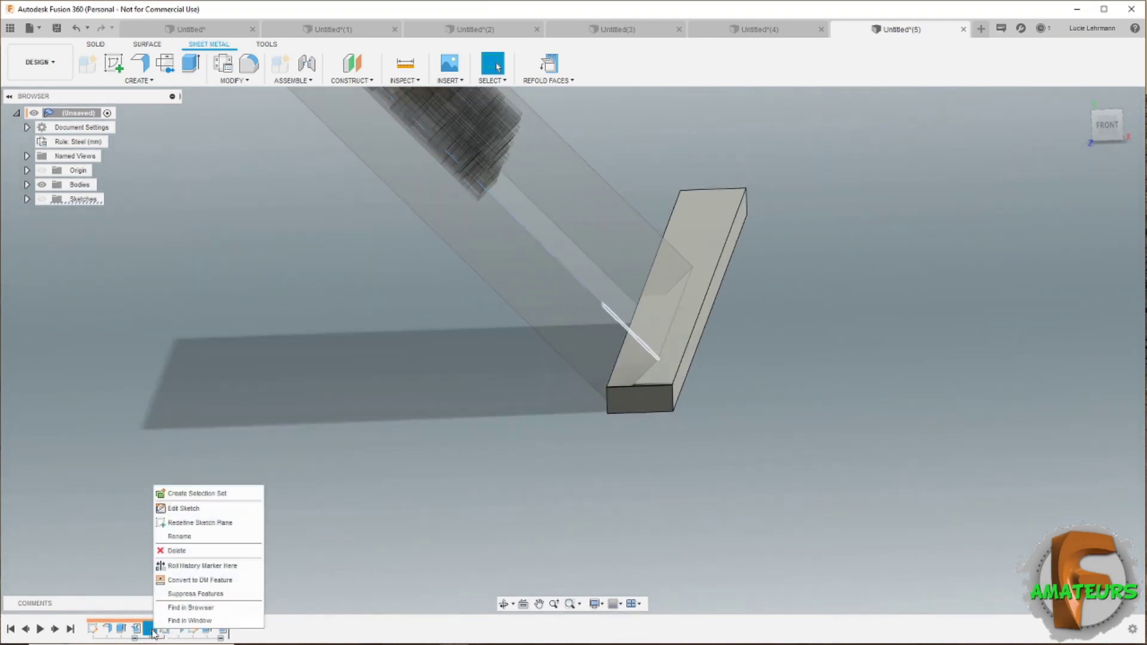
pyautogui.click(189, 509)
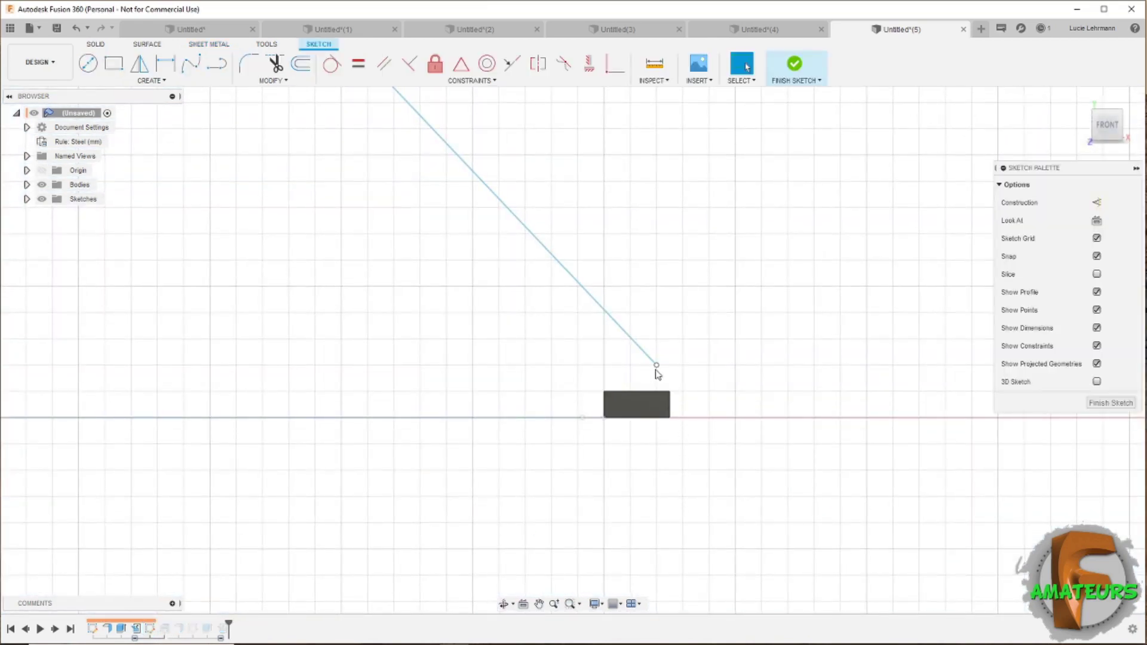
pyautogui.moveTo(660, 371); pyautogui.dragTo(588, 330)
pyautogui.press('Escape')
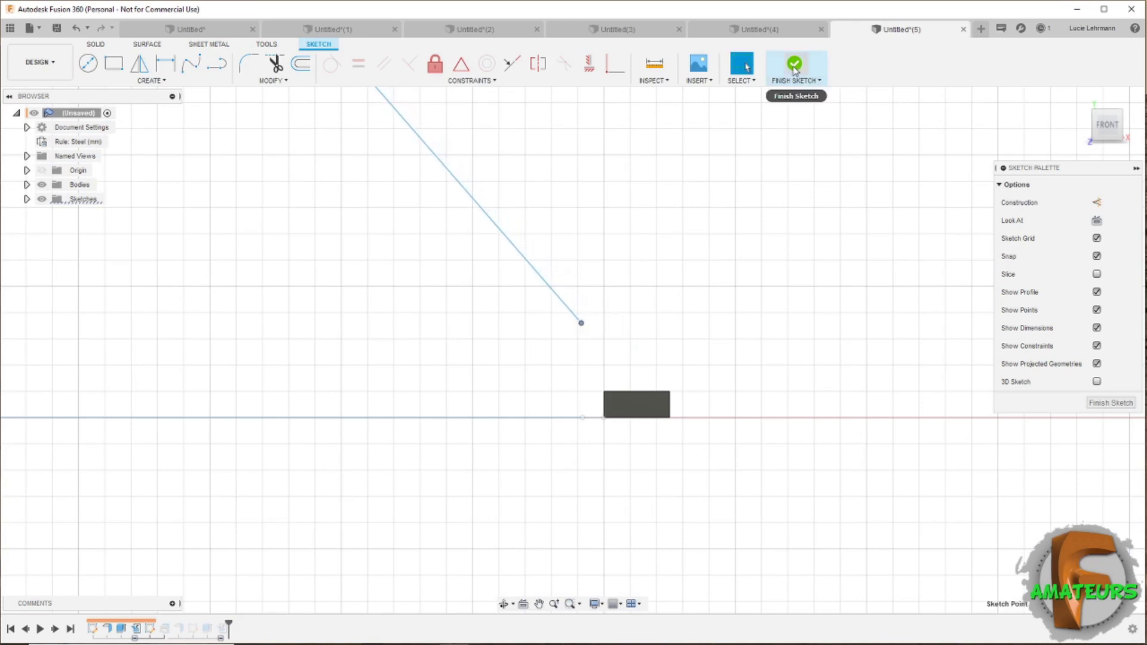
pyautogui.click(795, 70)
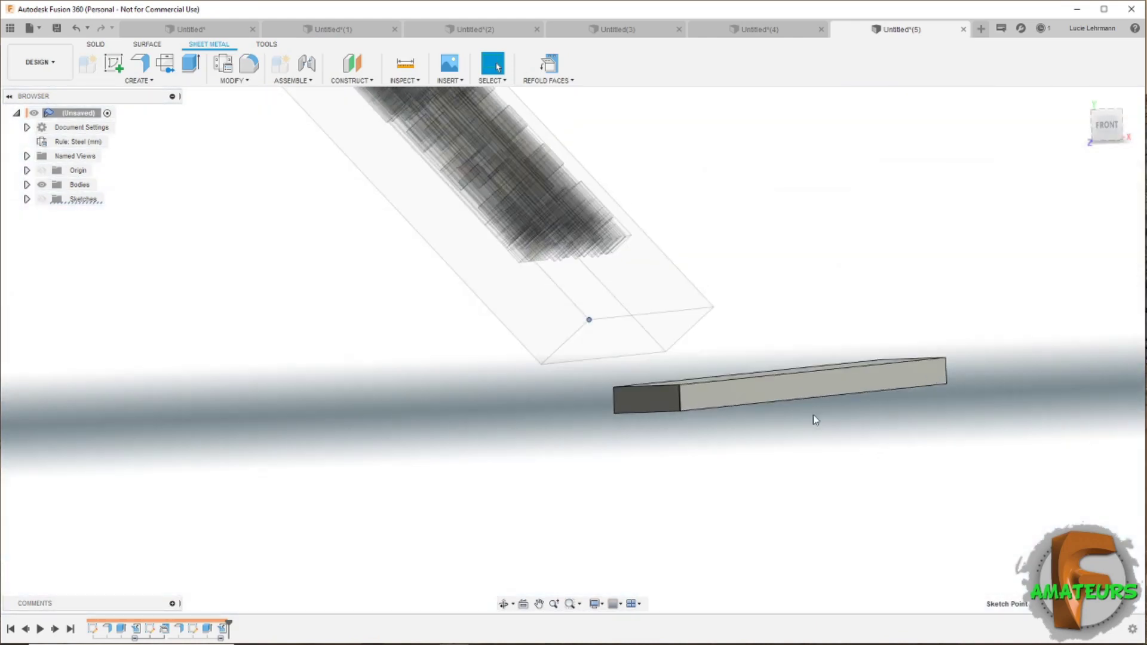
# - Extrude the plate's end profile To Object up to the strip's top face, joined
pyautogui.keyDown('shift'); pyautogui.moveTo(906, 373); pyautogui.dragTo(641, 212, button='middle'); pyautogui.keyUp('shift')
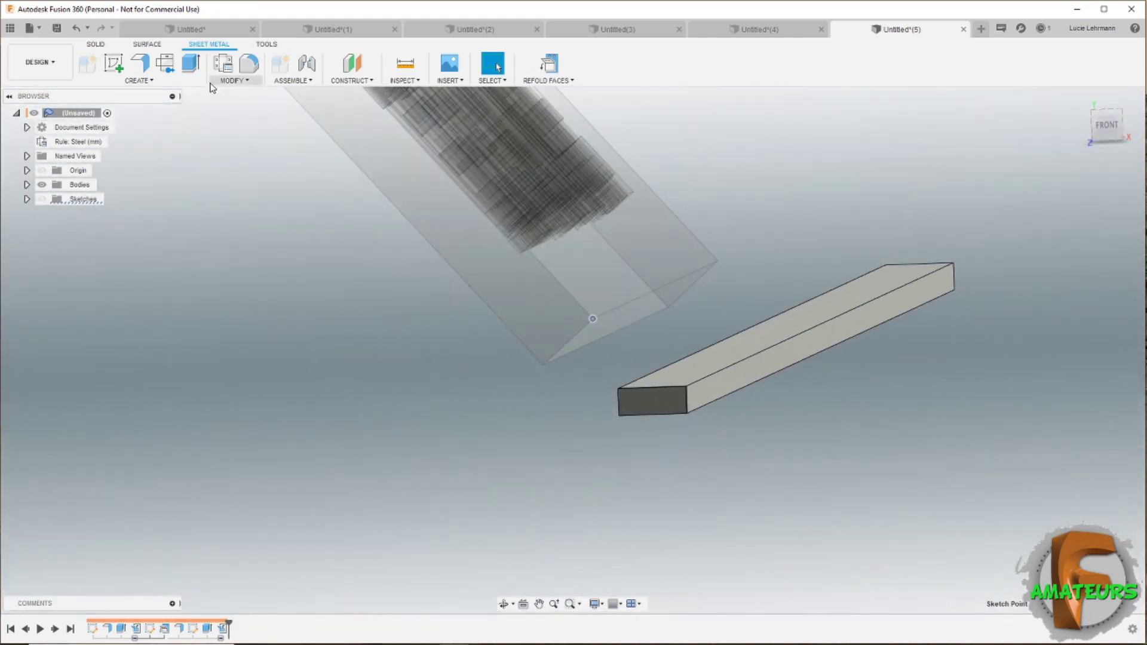
pyautogui.click(191, 63)
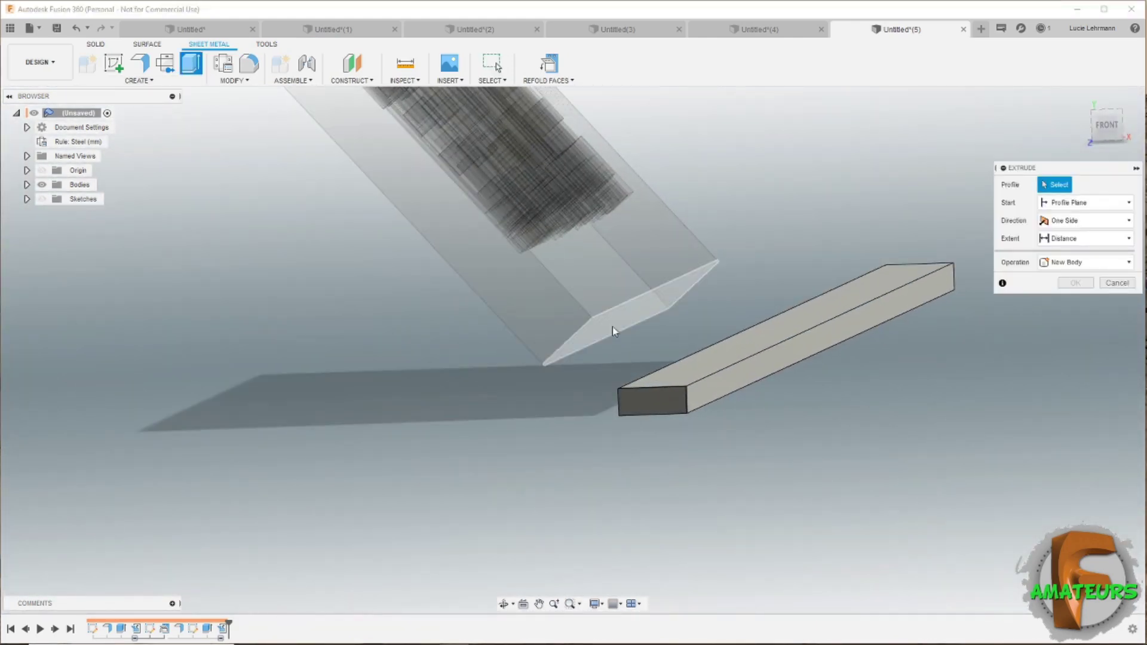
pyautogui.click(612, 326)
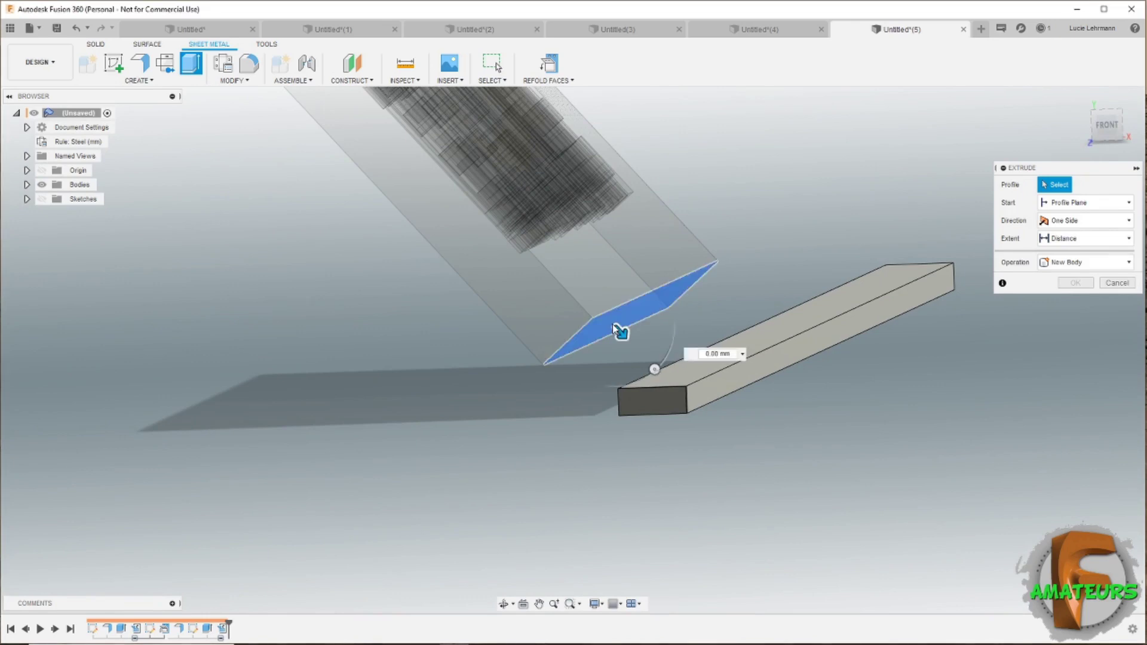
pyautogui.click(1098, 239)
pyautogui.click(1087, 272)
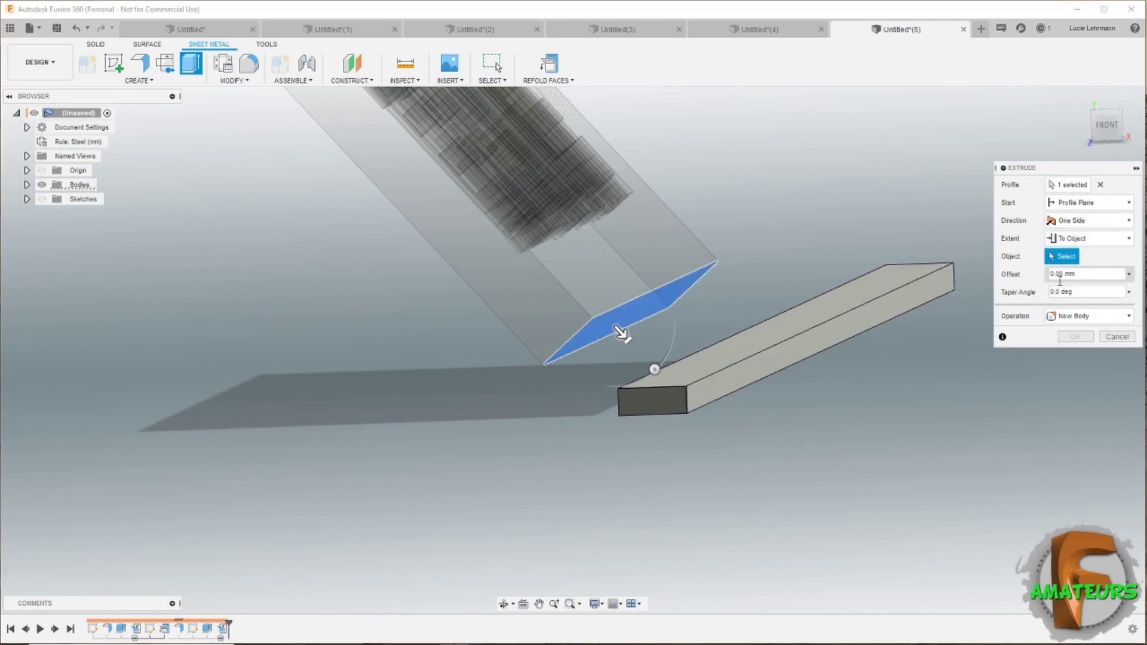
pyautogui.click(719, 355)
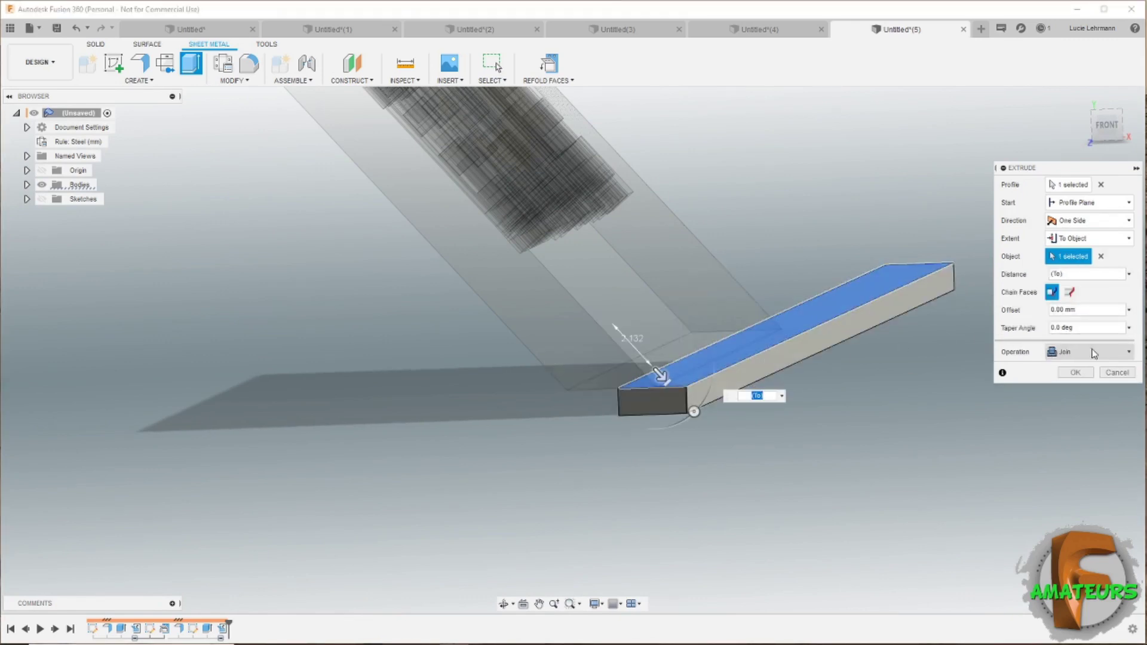
pyautogui.click(1075, 373)
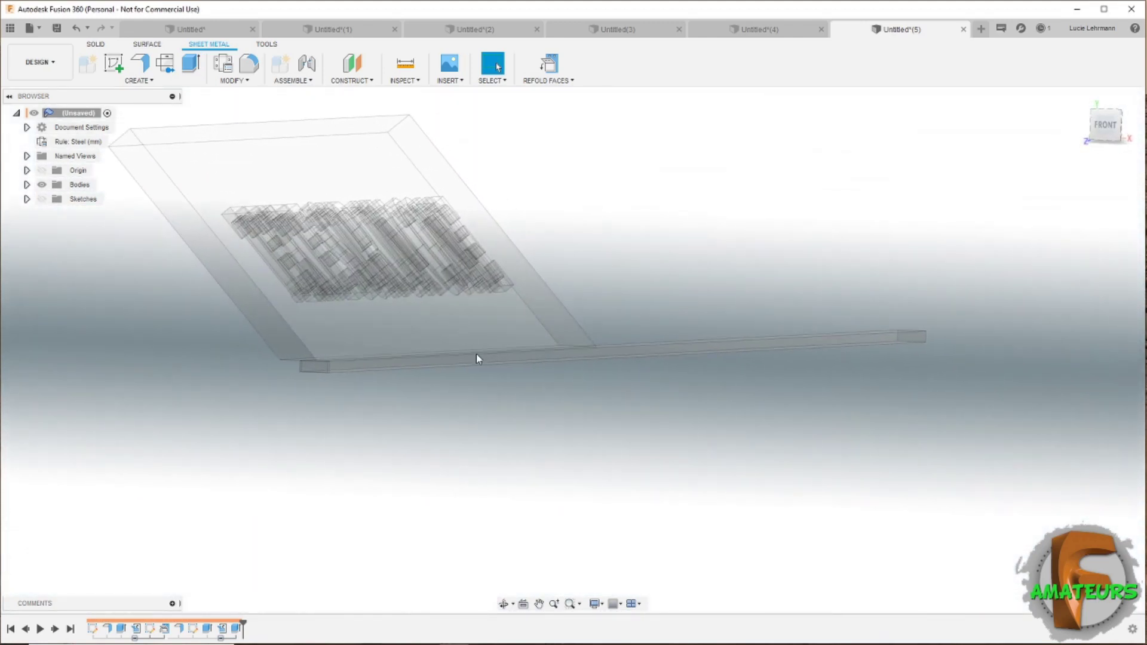
# - Expand the browser's Bodies folder to confirm a single joined body, Body2
pyautogui.moveTo(475, 353)
pyautogui.keyDown('shift'); pyautogui.mouseDown(button='middle')
pyautogui.moveTo(668, 341)
pyautogui.moveTo(686, 328)
pyautogui.moveTo(617, 215)
pyautogui.moveTo(686, 221)
pyautogui.mouseUp(button='middle'); pyautogui.keyUp('shift')
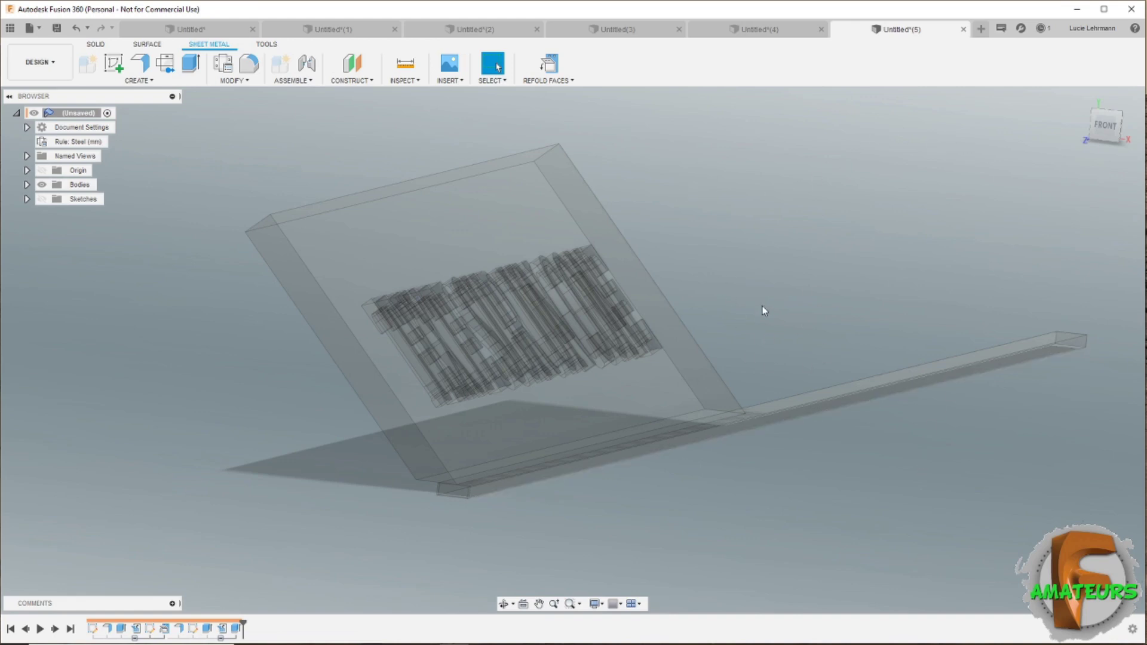
pyautogui.click(27, 185)
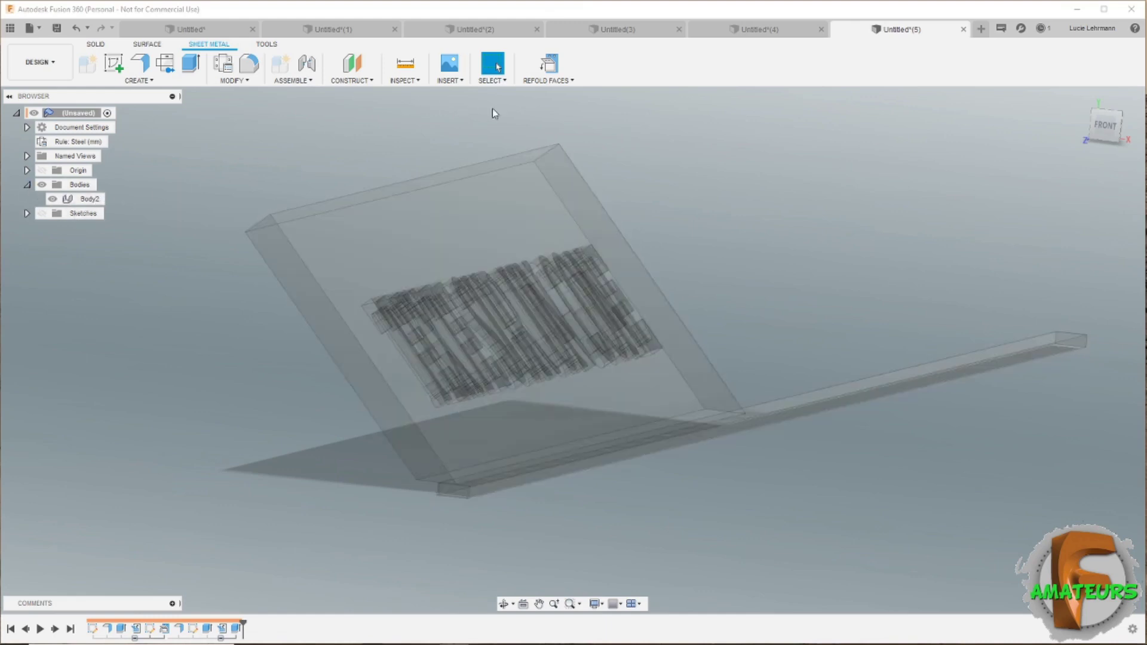
# - Refold the flat strip into the conical band reading TEXTE SUR UN CONE
pyautogui.click(553, 68)
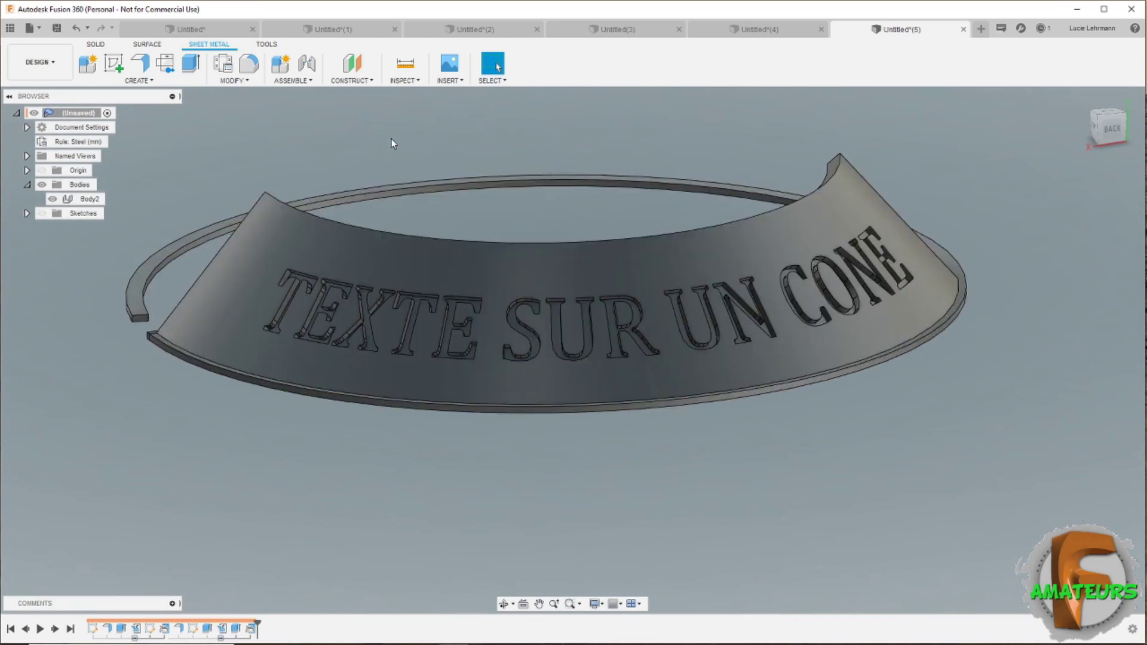
# - Create the new design Untitled(6) and start a sketch on the front origin plane
pyautogui.click(980, 29)
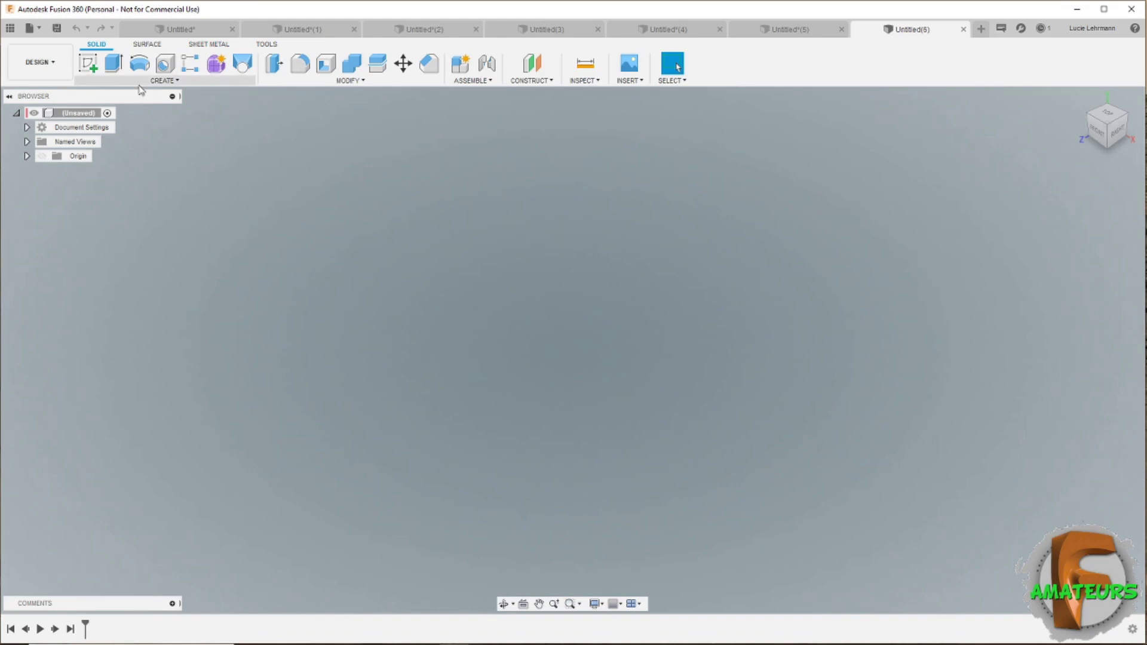
pyautogui.click(88, 64)
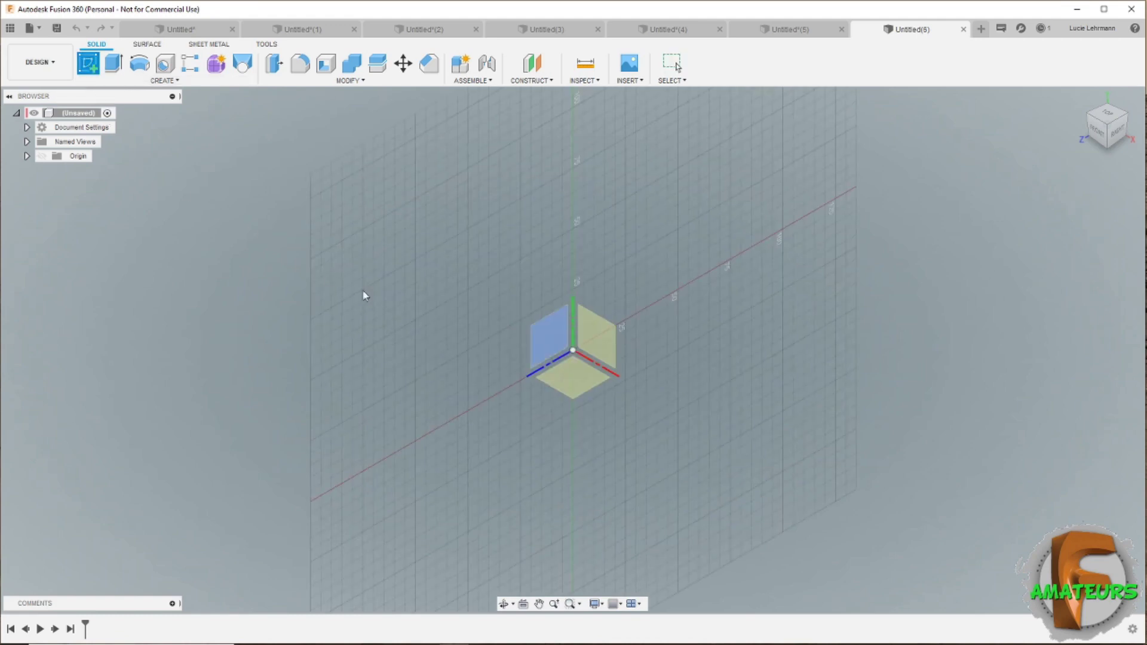
pyautogui.click(597, 338)
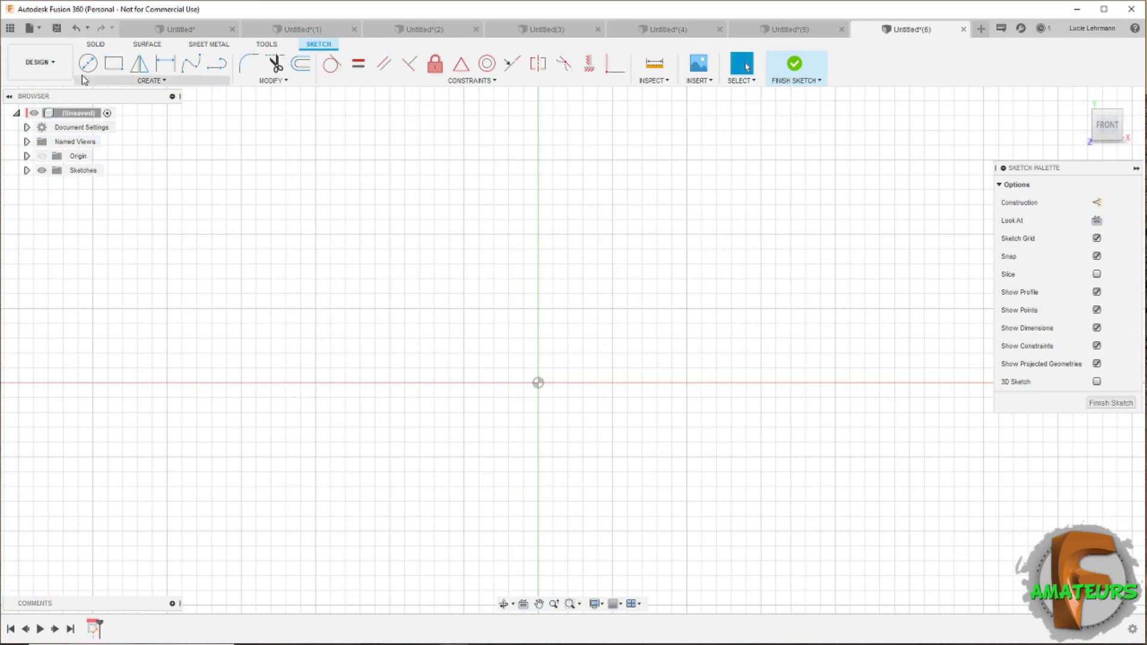
# - Draw a 100 mm diameter circle centred on the origin
pyautogui.click(87, 64)
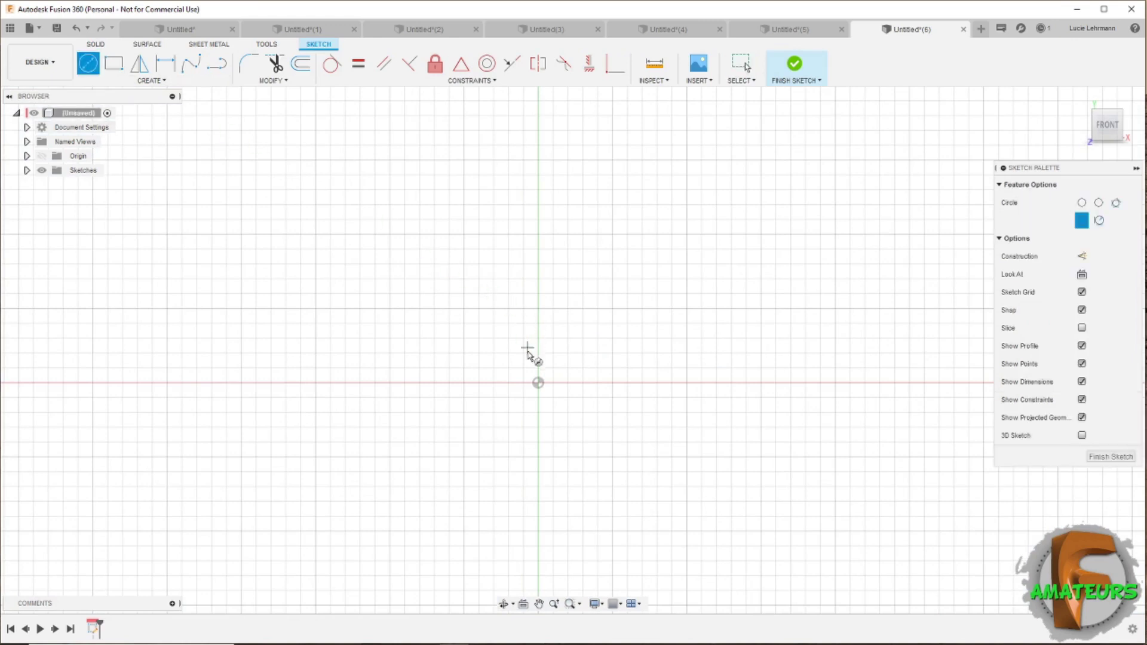
pyautogui.click(539, 383)
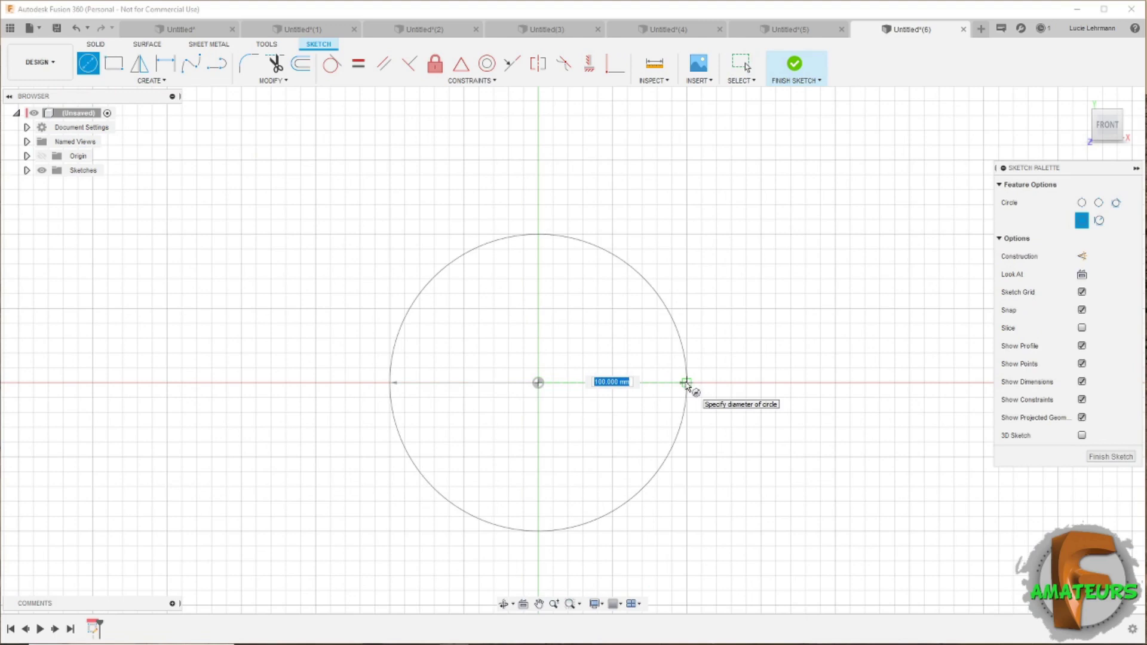
pyautogui.click(686, 384)
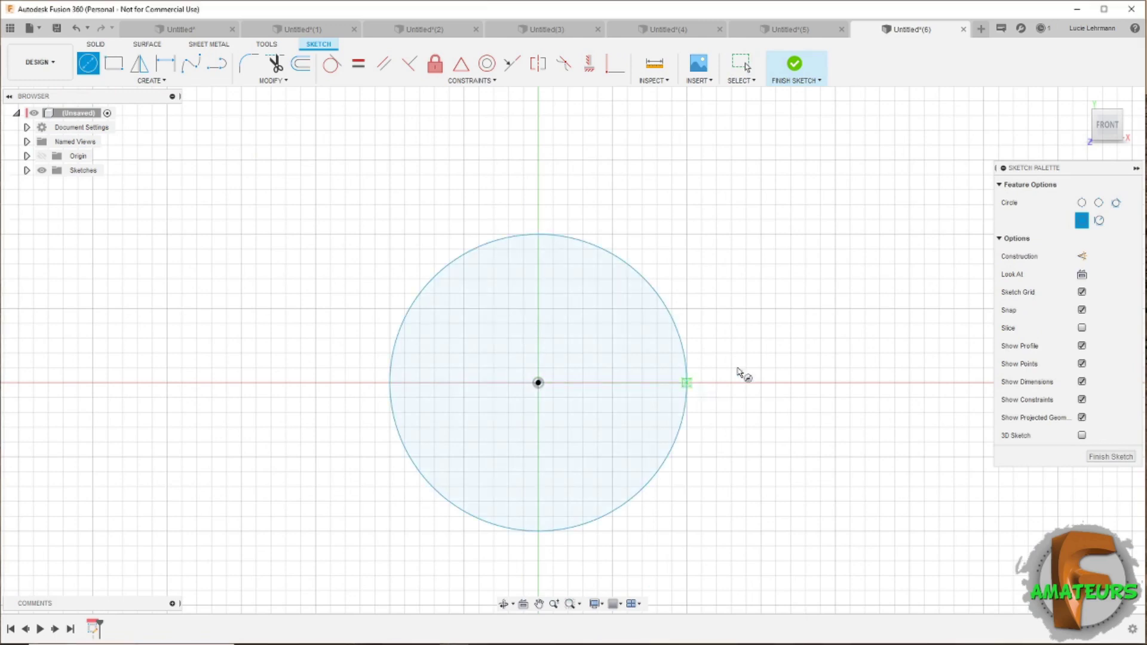
# - Draw a horizontal construction line and a slanted upper-right line from the circle's centre
pyautogui.click(217, 71)
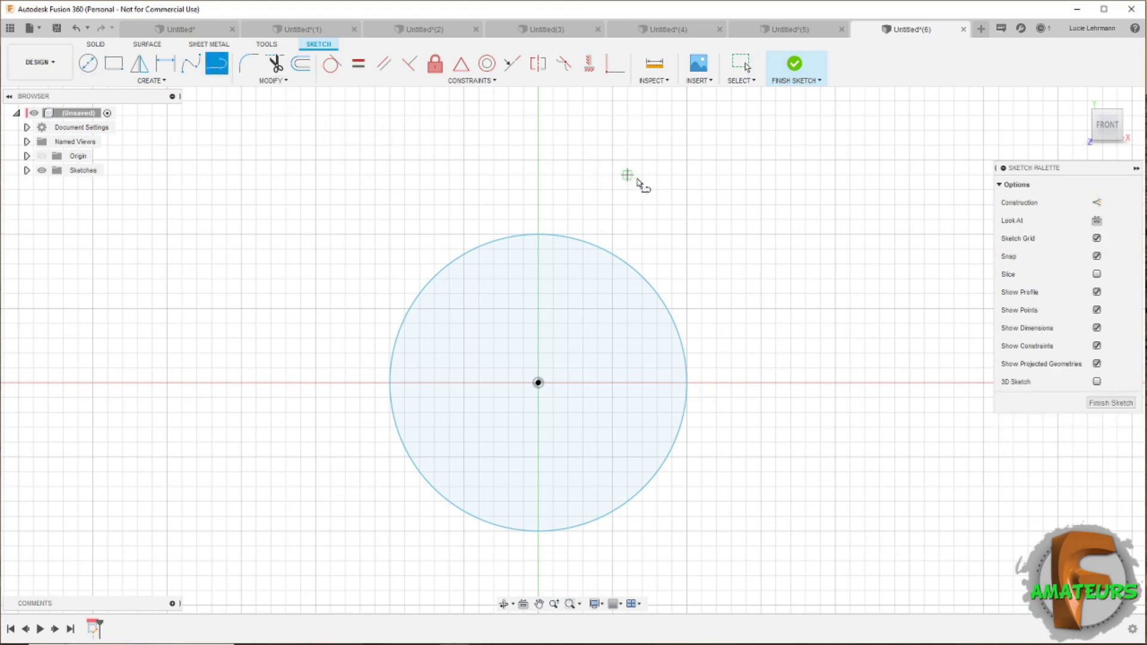
pyautogui.click(1097, 205)
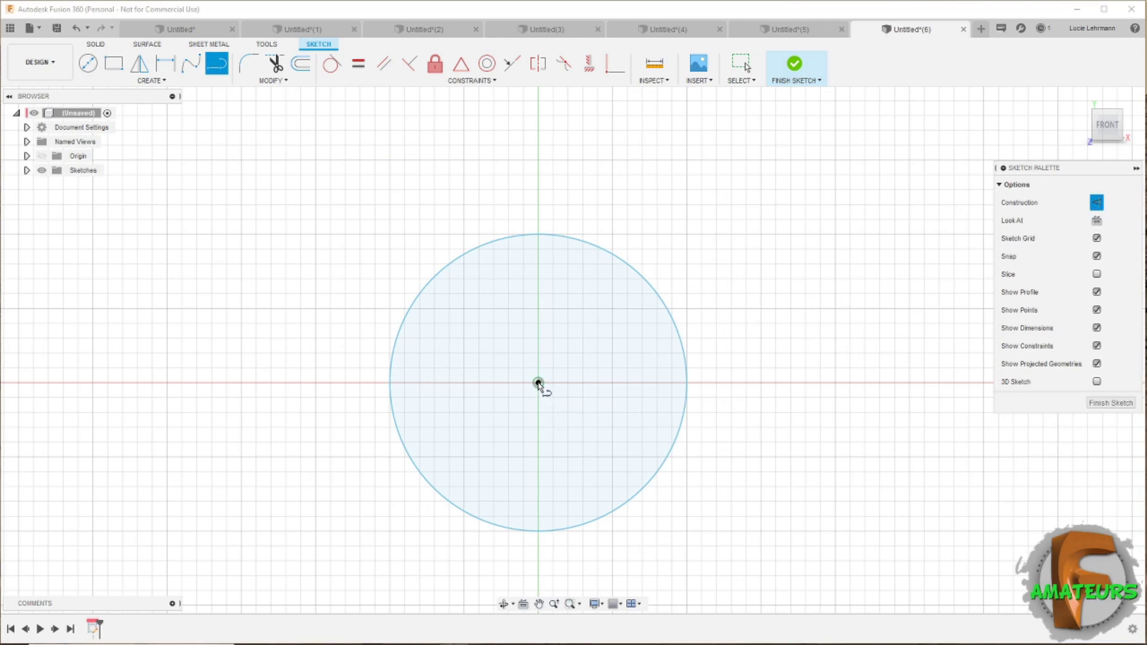
pyautogui.click(538, 384)
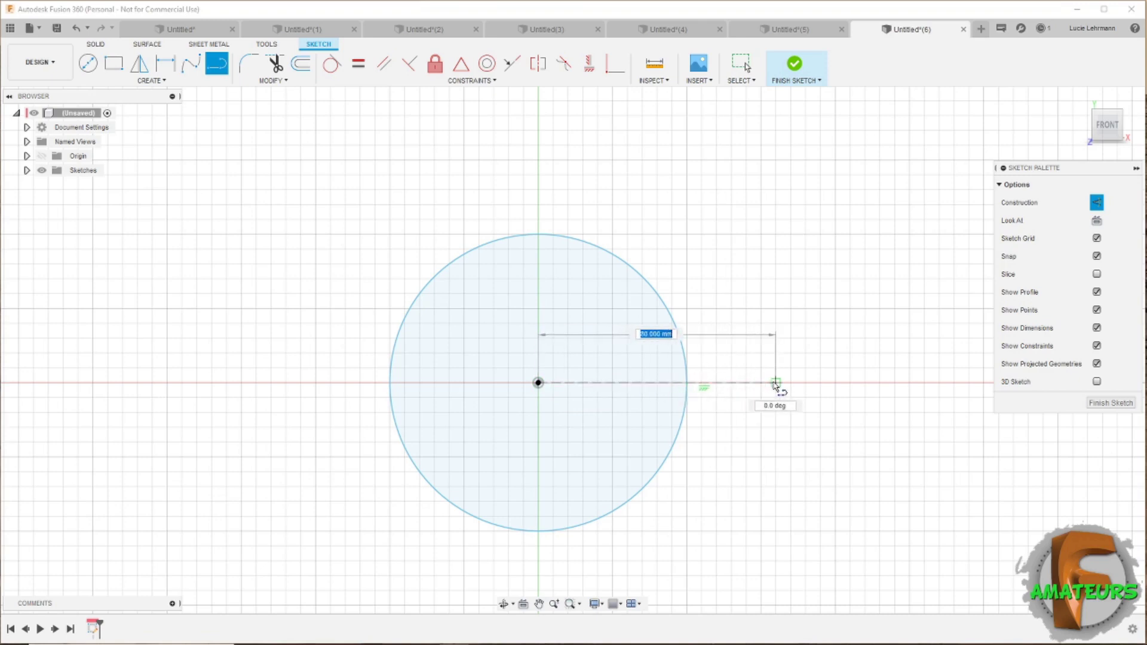
pyautogui.click(775, 382)
pyautogui.press('Escape')
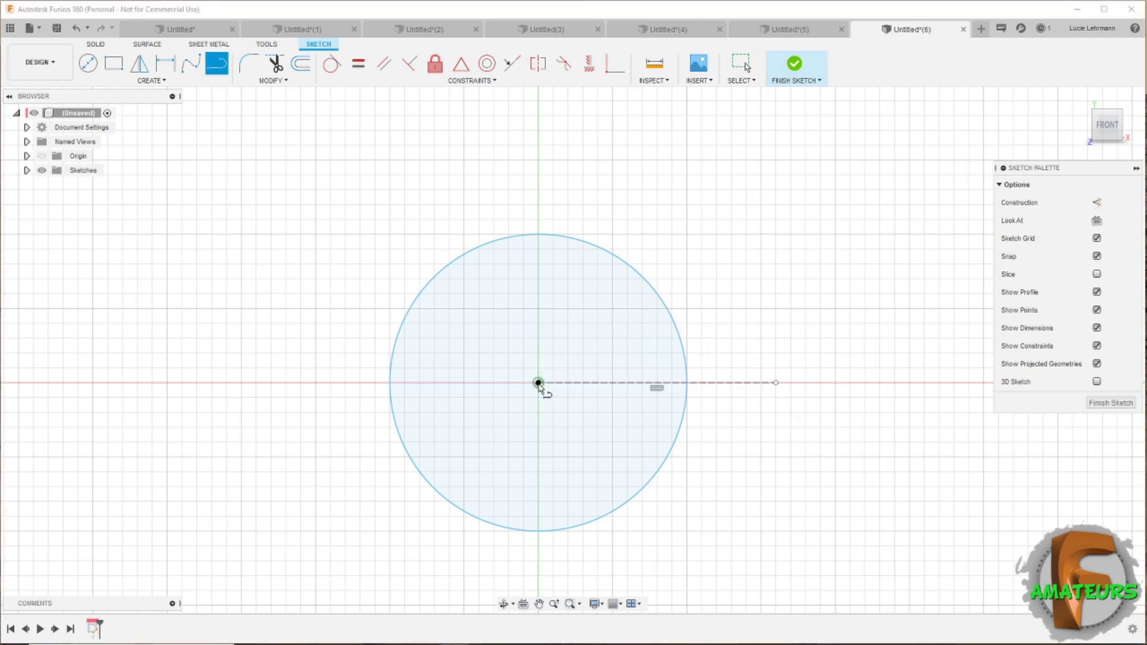
pyautogui.click(538, 382)
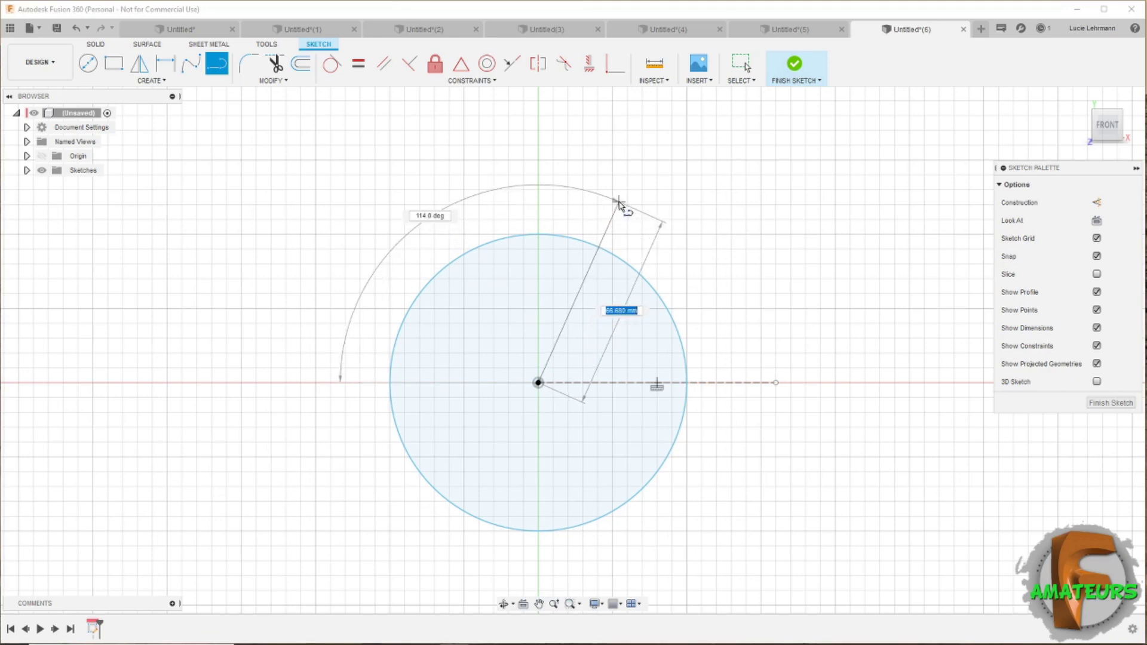
pyautogui.click(619, 202)
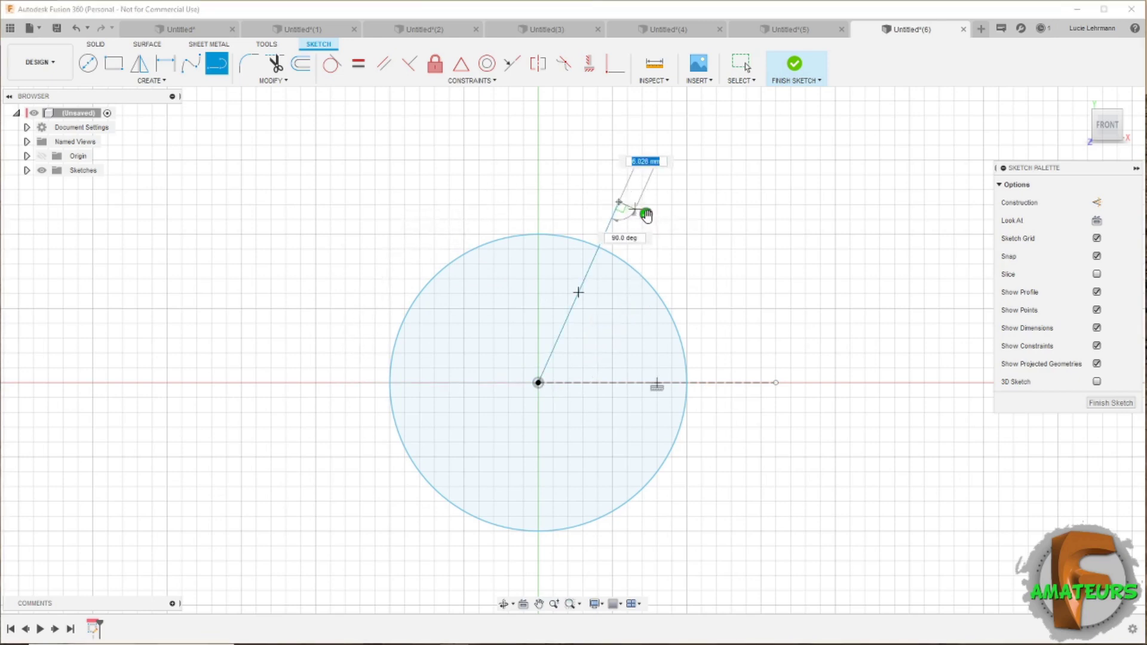
pyautogui.press('Escape')
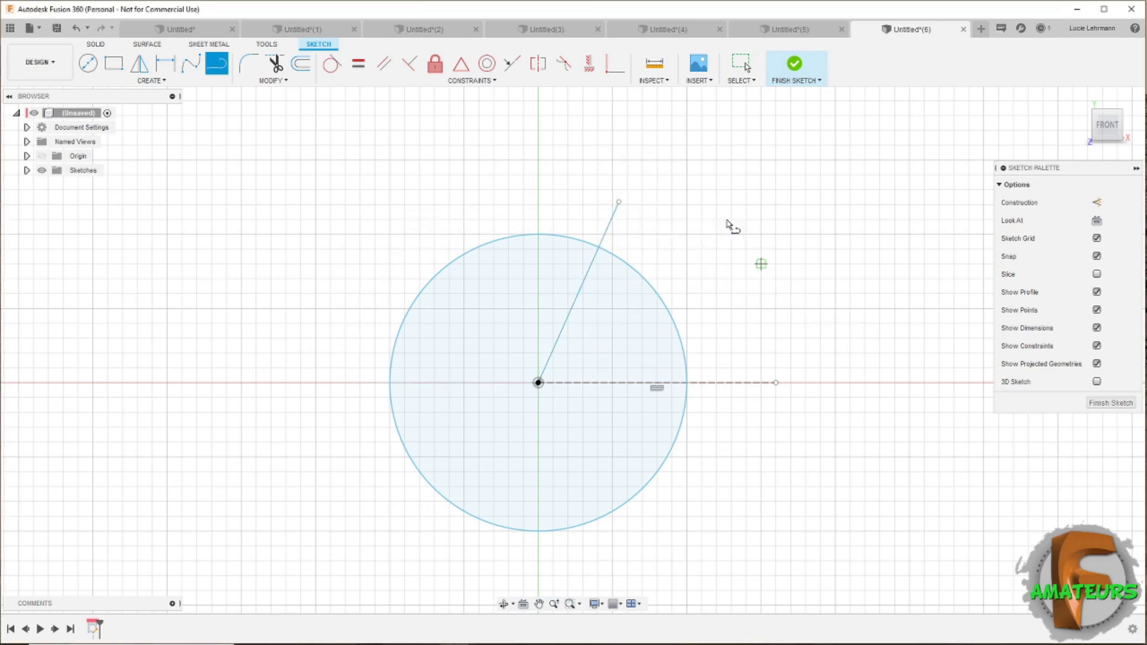
# - Mirror the slanted line across the horizontal construction line
pyautogui.click(139, 63)
pyautogui.click(617, 215)
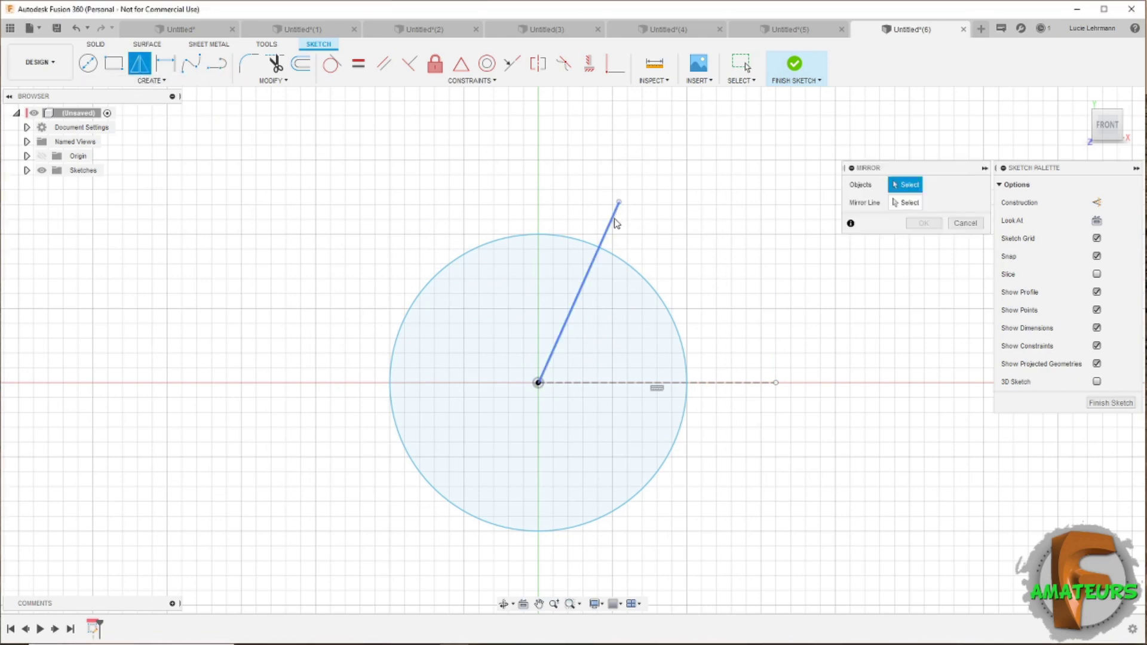
pyautogui.click(906, 203)
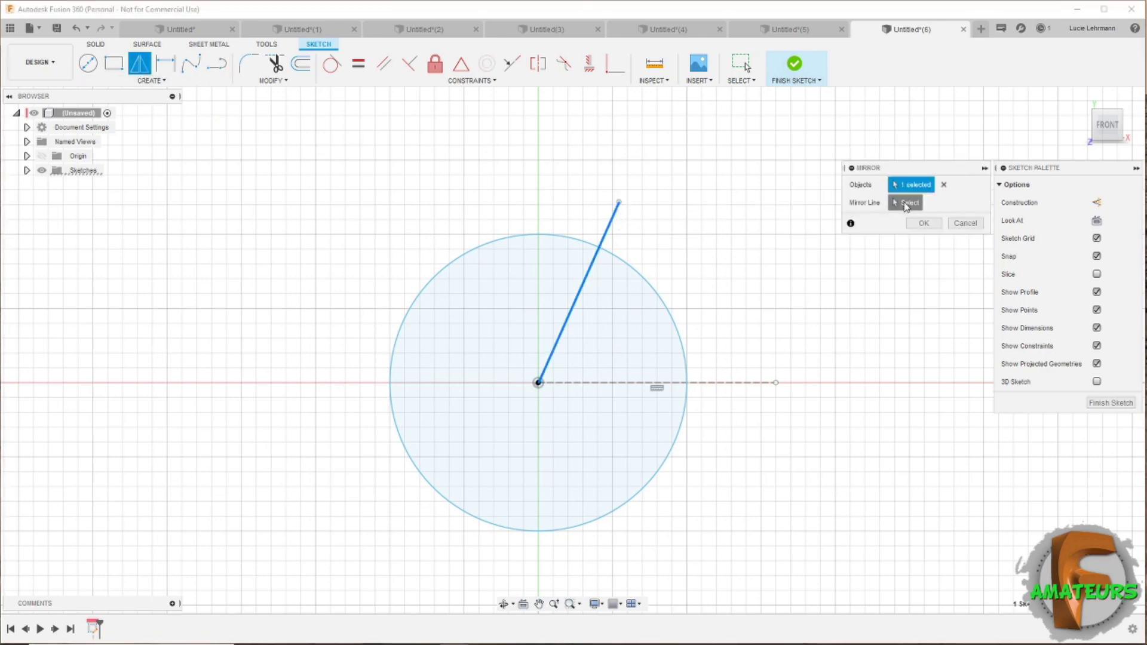
pyautogui.click(743, 382)
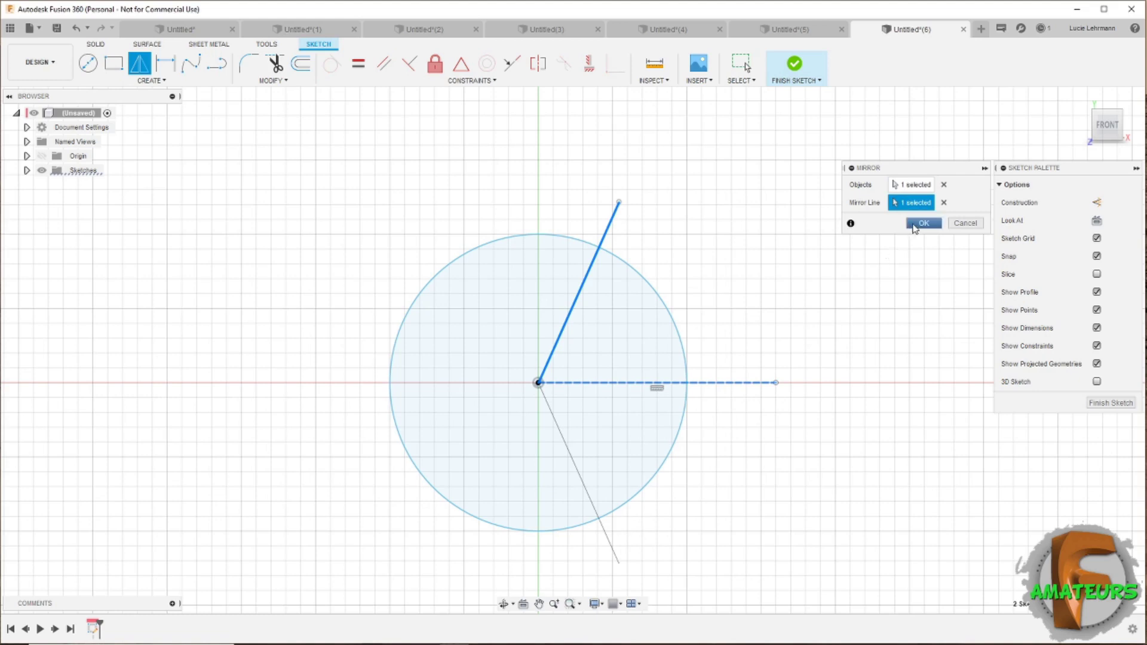
pyautogui.click(920, 225)
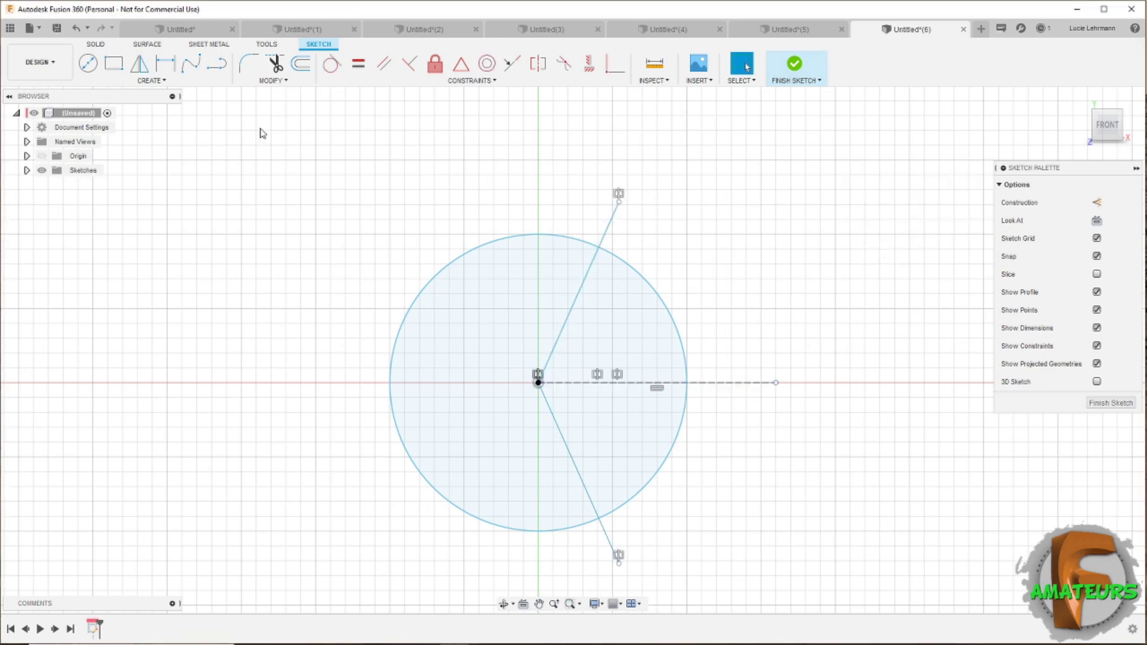
# - Trim the circle's left part and the line segments, leaving the right arc, then finish
pyautogui.click(272, 80)
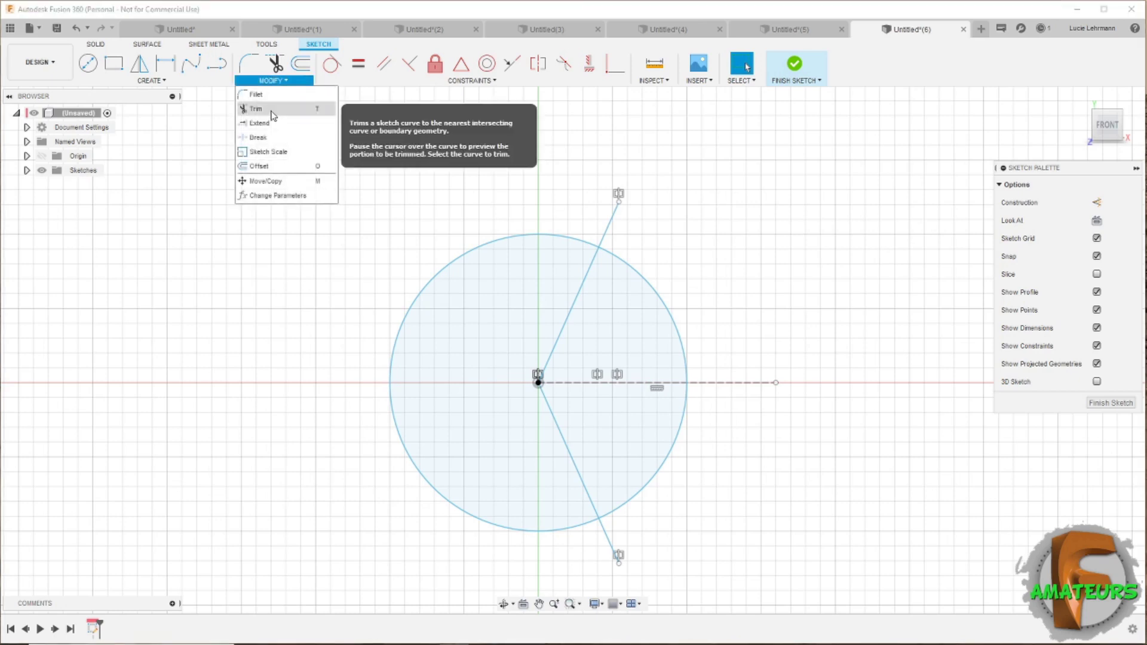
pyautogui.click(432, 206)
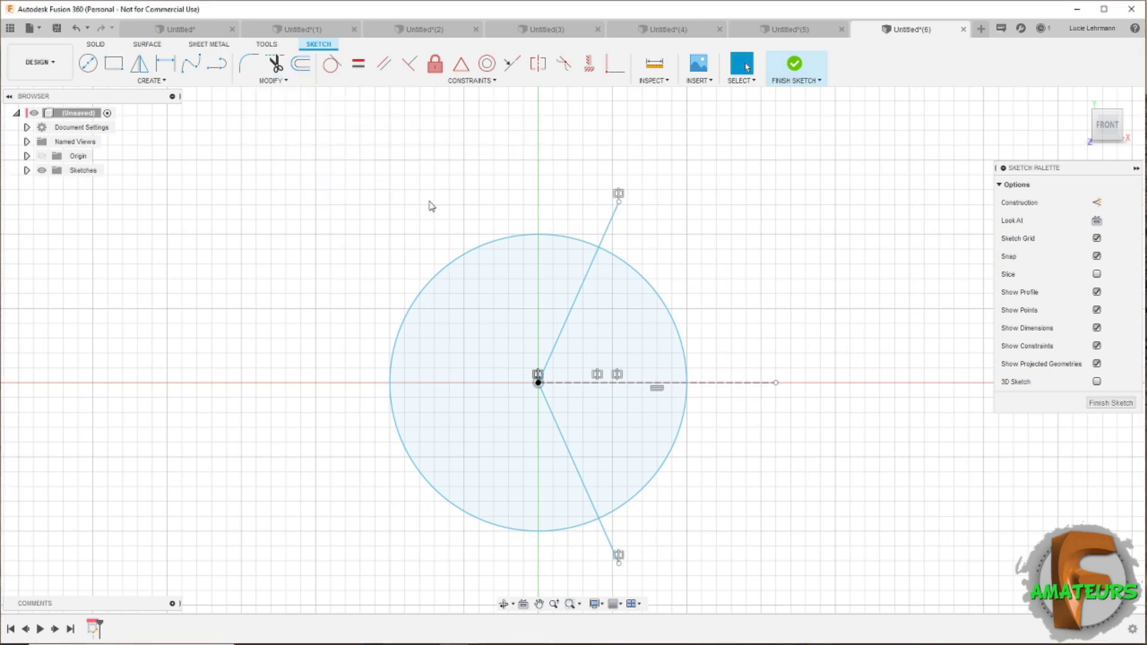
pyautogui.press('t')
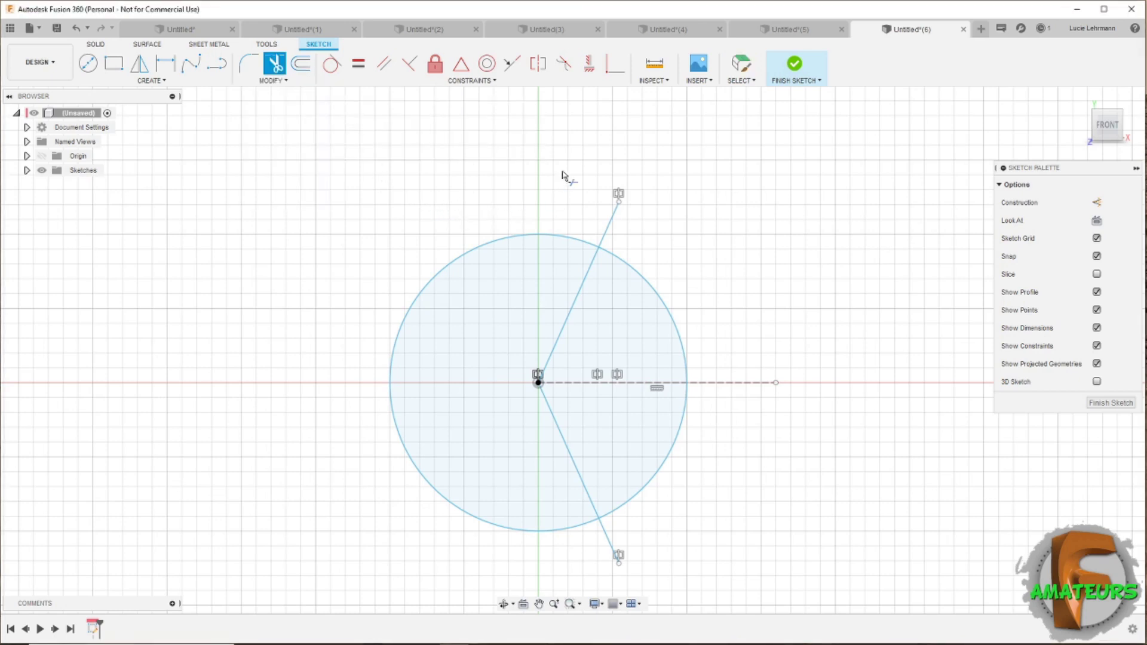
pyautogui.click(581, 242)
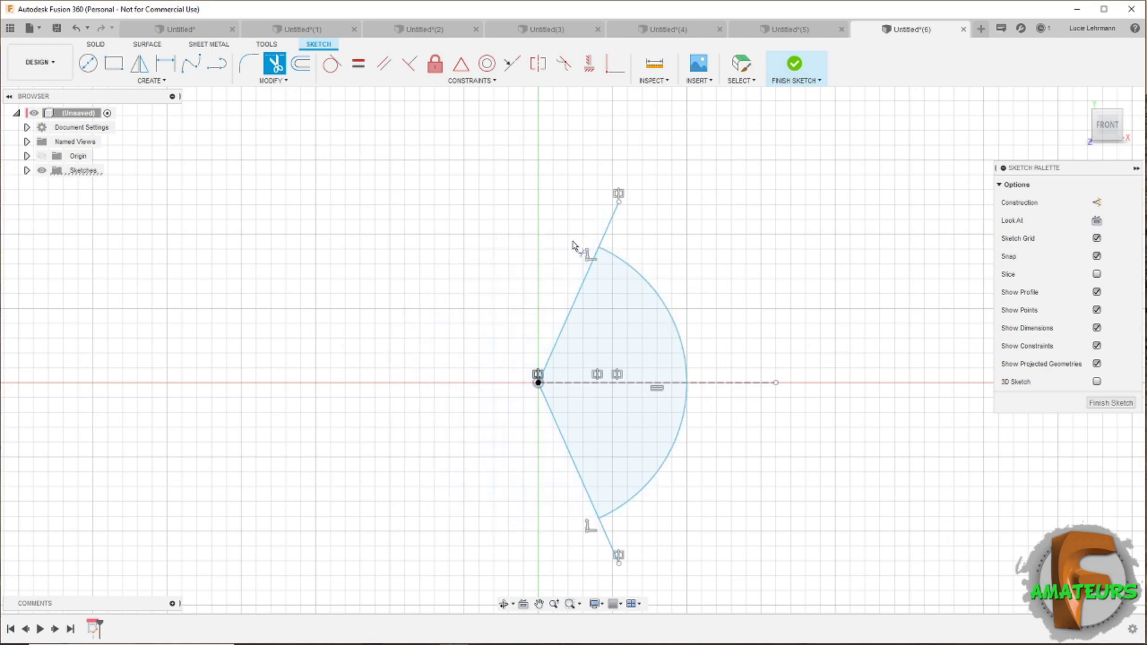
pyautogui.click(610, 216)
pyautogui.click(577, 296)
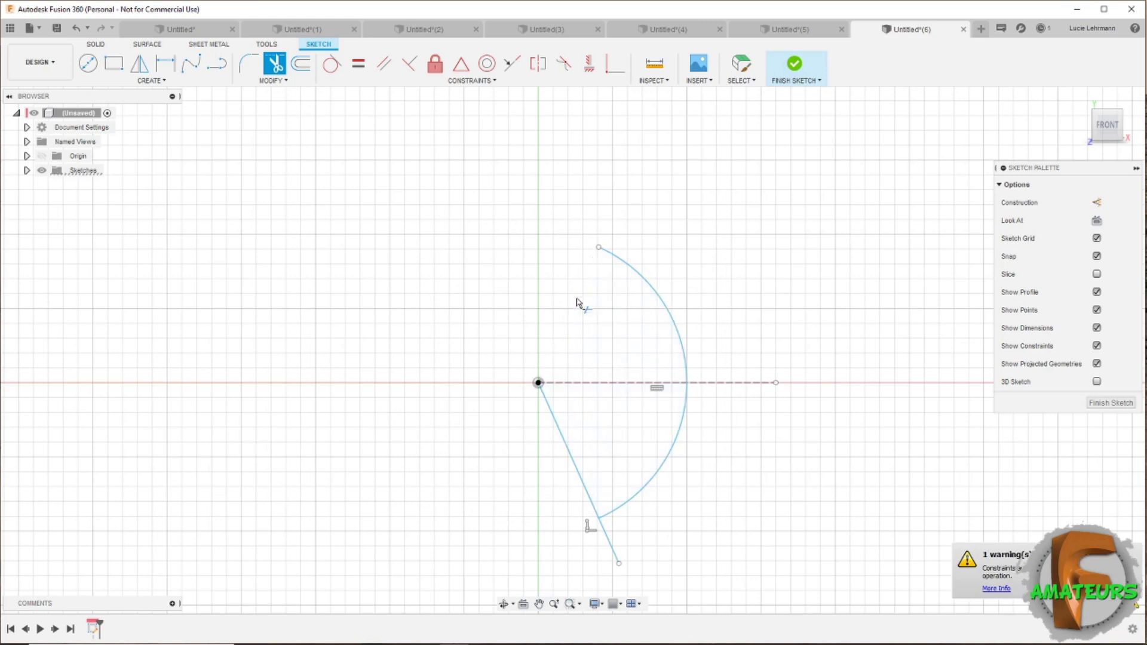
pyautogui.click(555, 417)
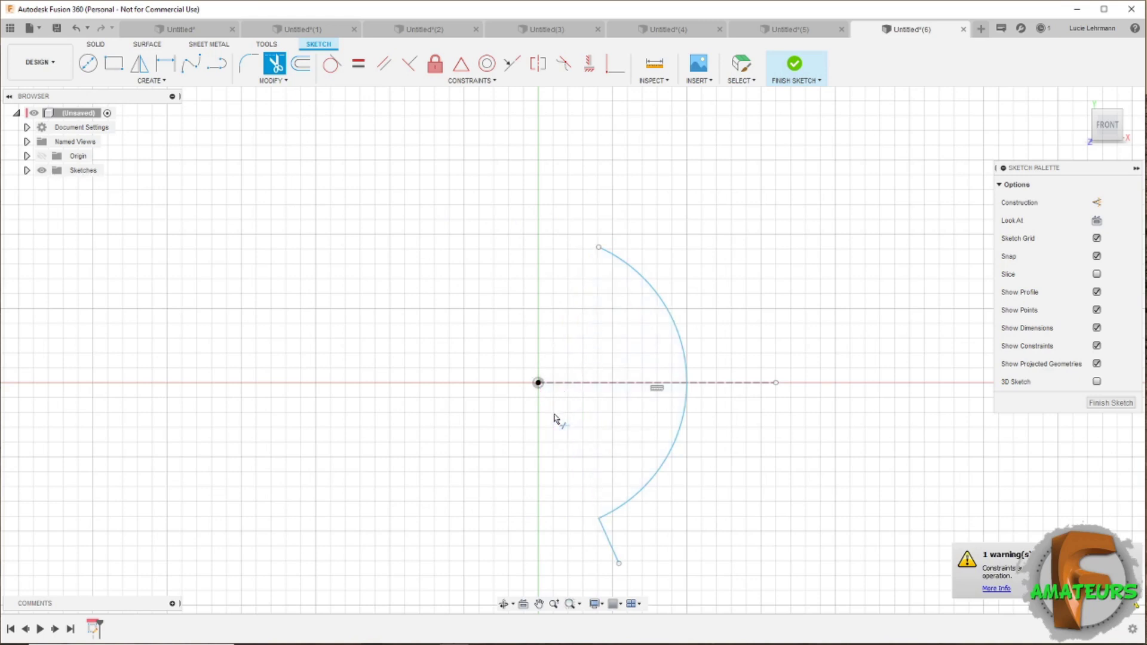
pyautogui.click(605, 540)
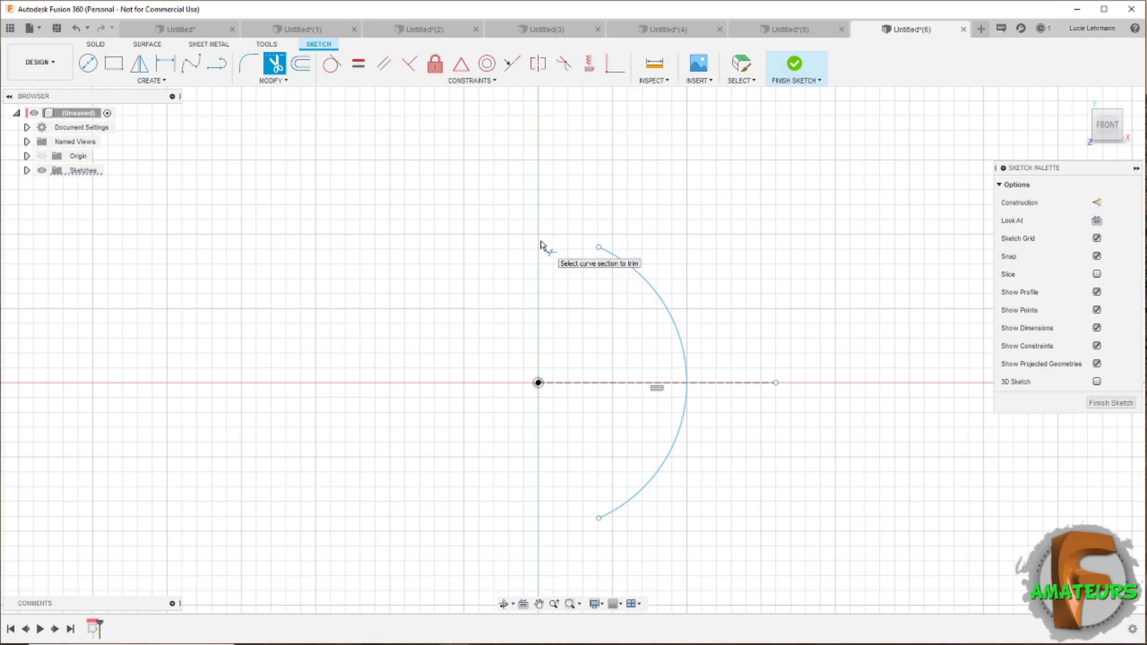
pyautogui.click(794, 66)
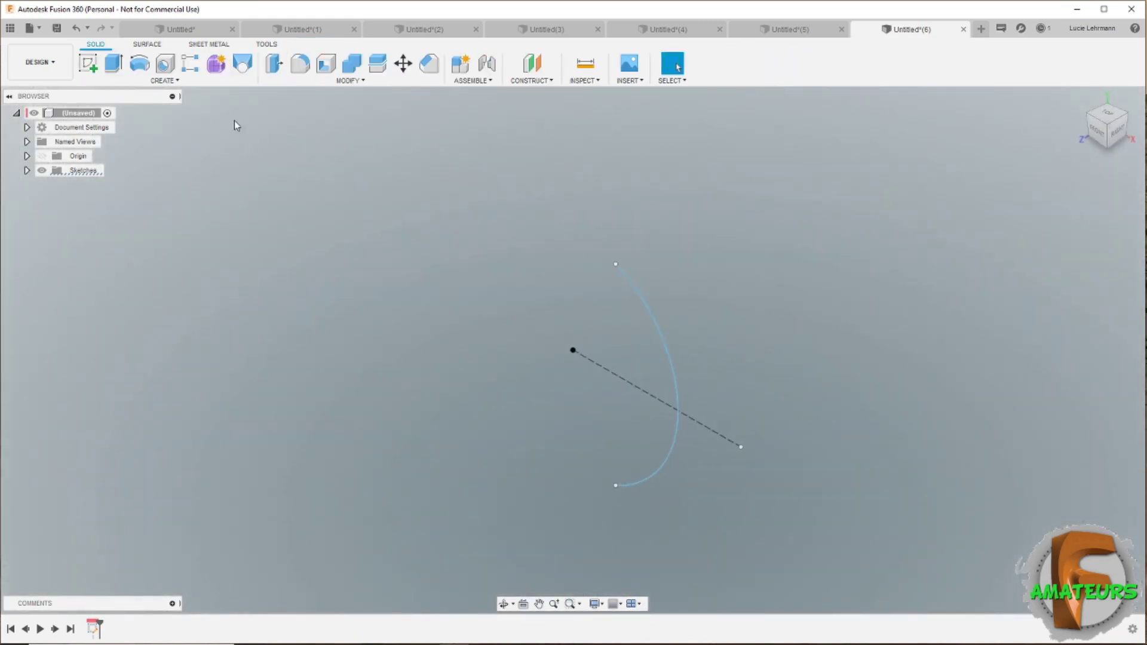
# - Build a sheet-metal Flange from the arc, pulled out to 165 mm
pyautogui.click(211, 46)
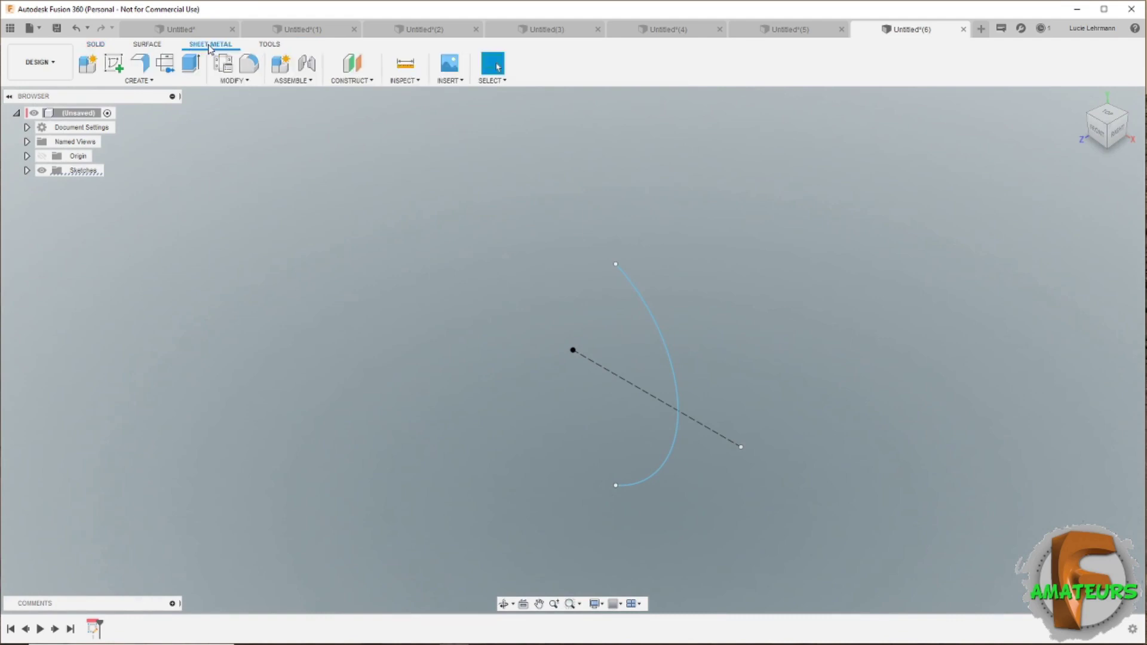
pyautogui.click(143, 65)
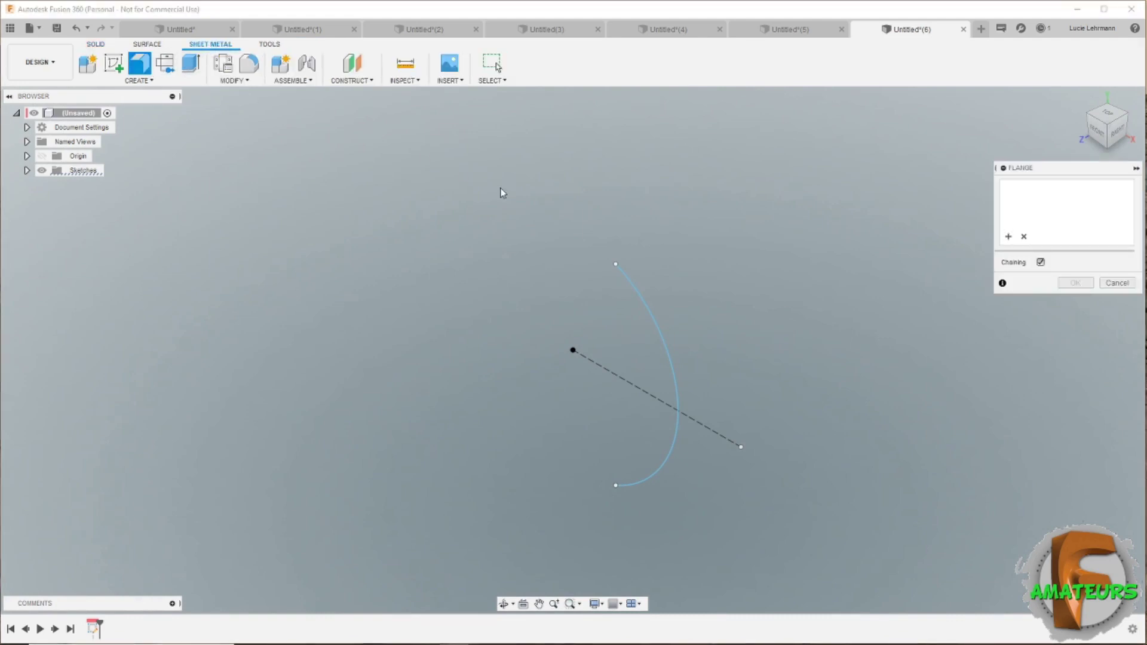
pyautogui.click(651, 315)
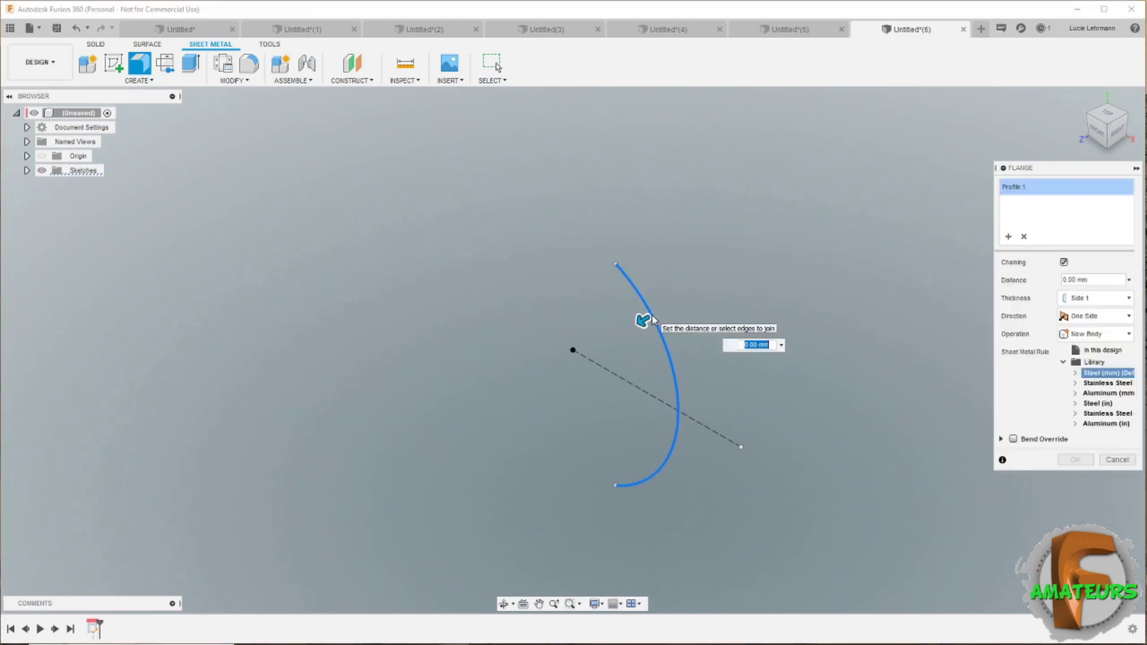
pyautogui.moveTo(638, 322); pyautogui.dragTo(1005, 109)
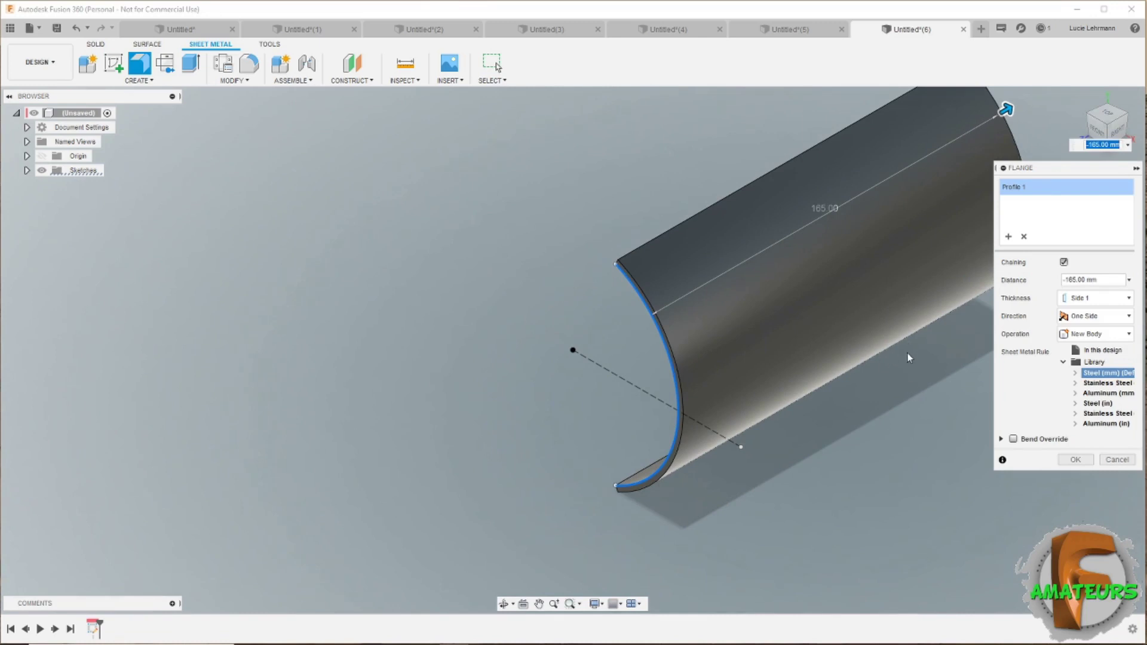
pyautogui.moveTo(913, 372); pyautogui.dragTo(646, 418, button='middle')
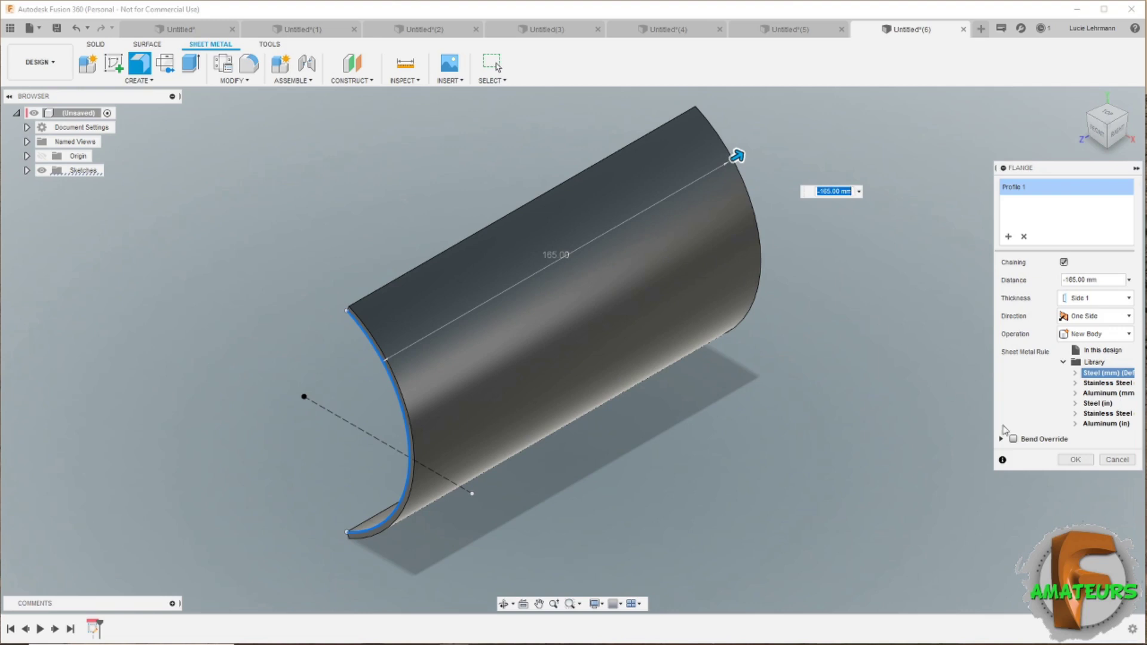
pyautogui.click(1075, 459)
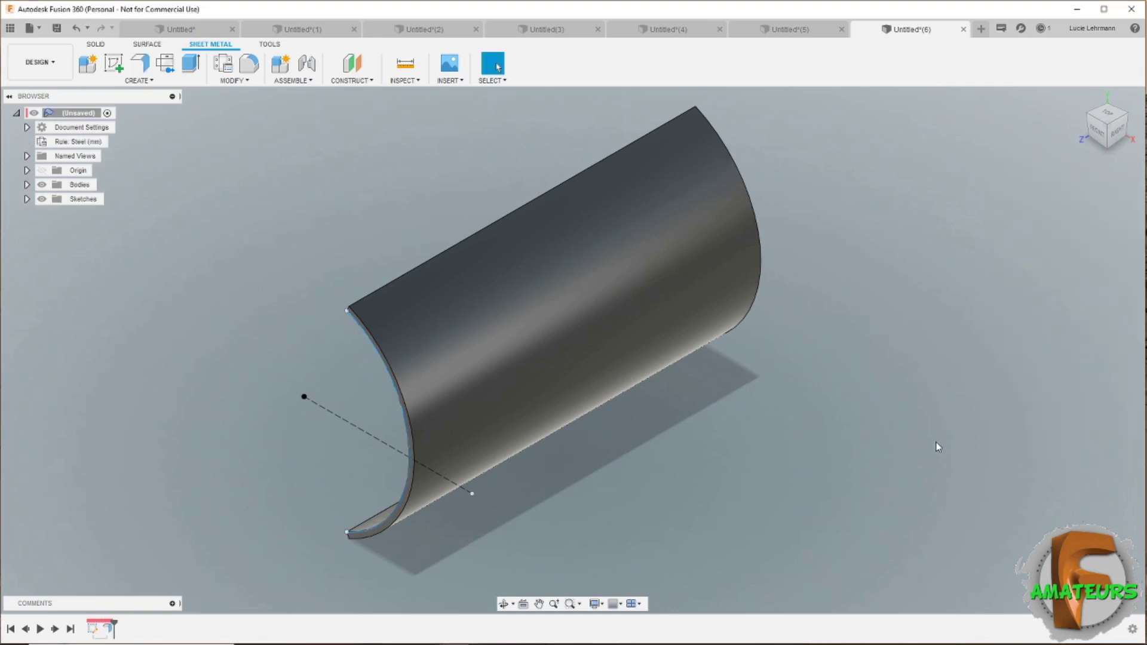
pyautogui.moveTo(938, 451)
pyautogui.keyDown('shift'); pyautogui.mouseDown(button='middle')
pyautogui.moveTo(953, 421)
pyautogui.moveTo(660, 204)
pyautogui.mouseUp(button='middle'); pyautogui.keyUp('shift')
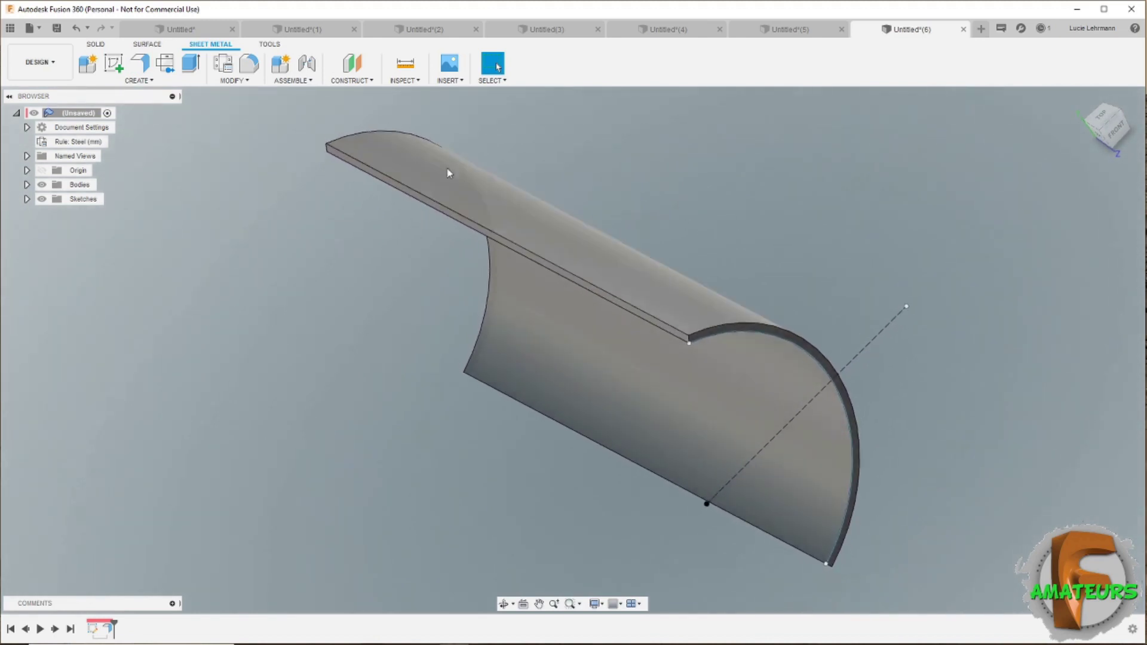
# - Cancel a started extrusion on the sheet's thin edge face and open the sheet-metal Modify options
pyautogui.click(195, 70)
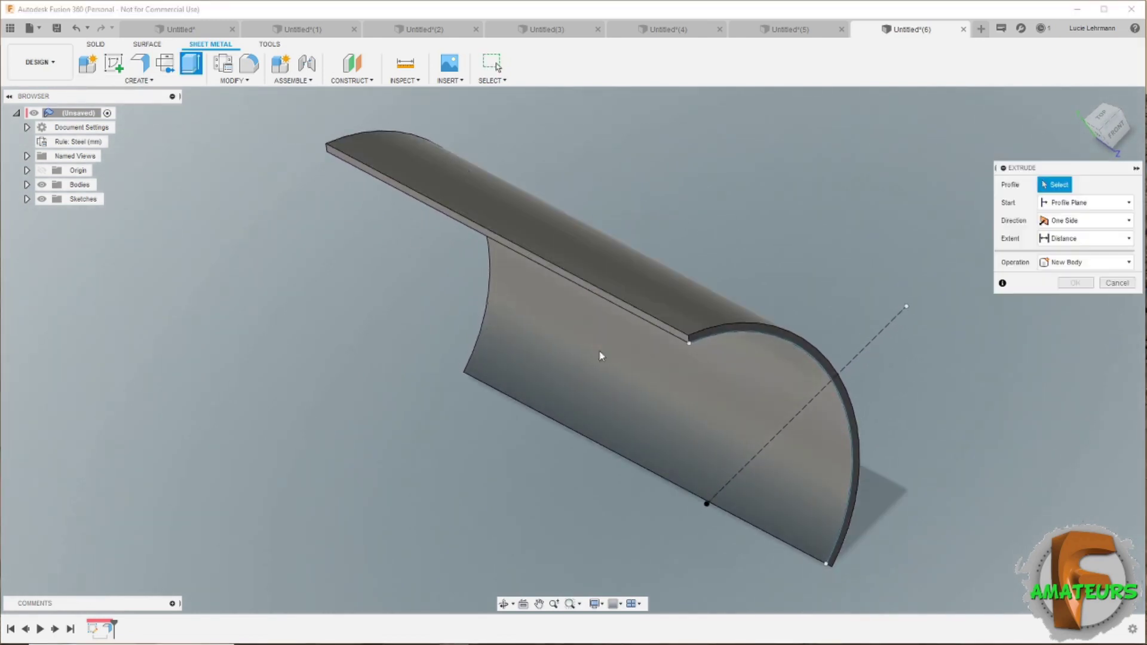
pyautogui.click(668, 332)
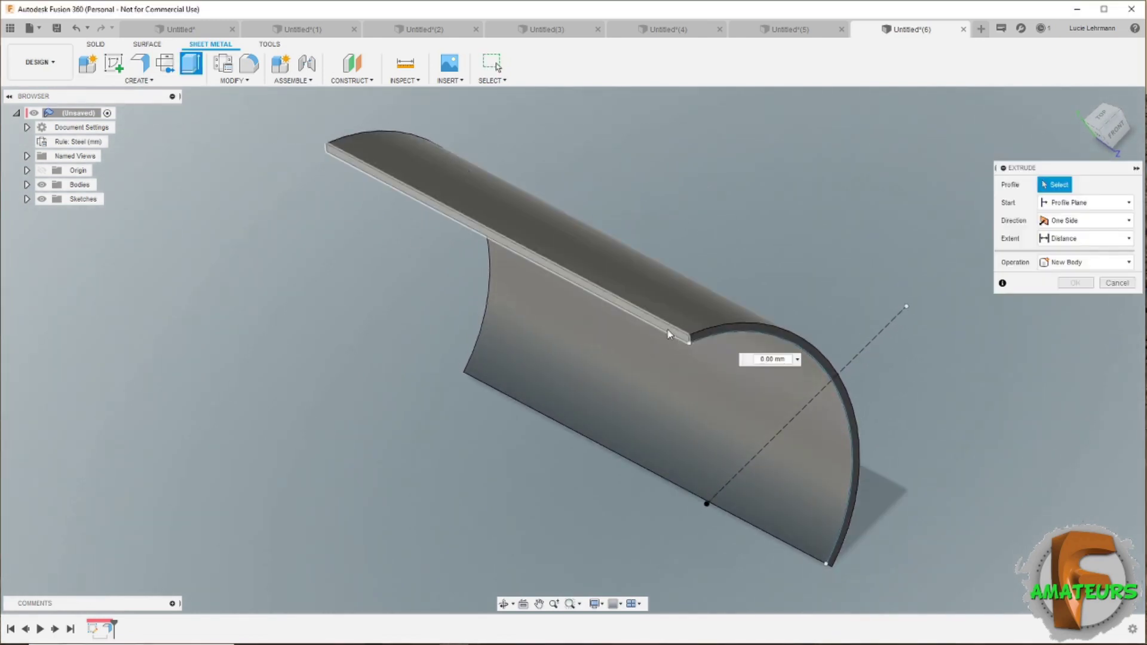
pyautogui.click(668, 333)
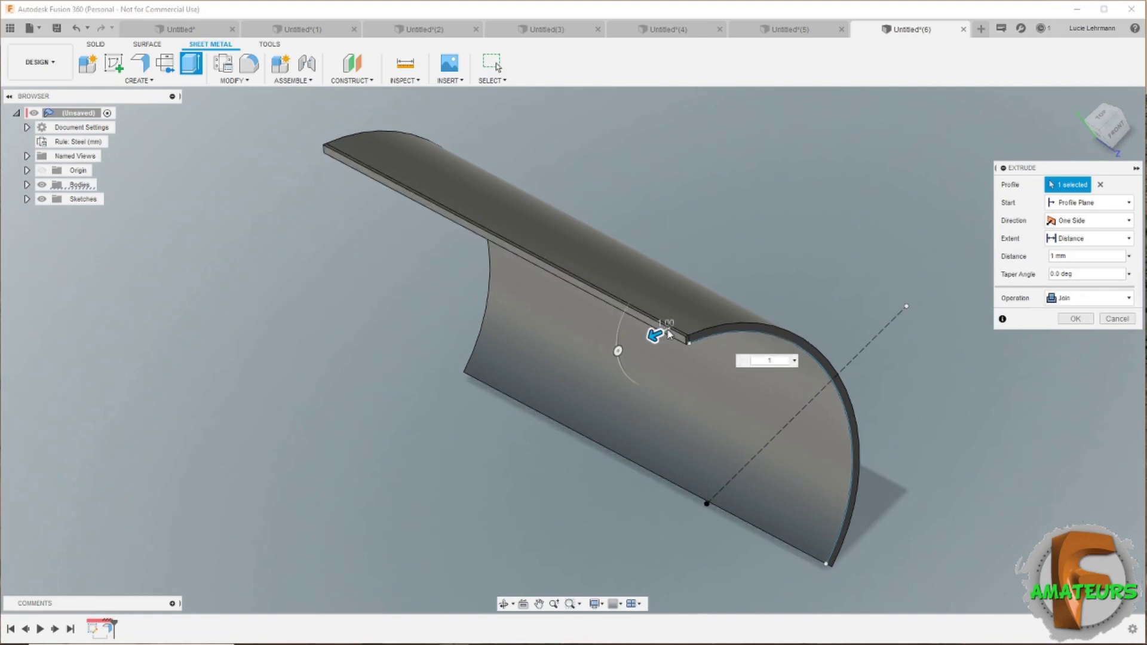
pyautogui.press('Escape')
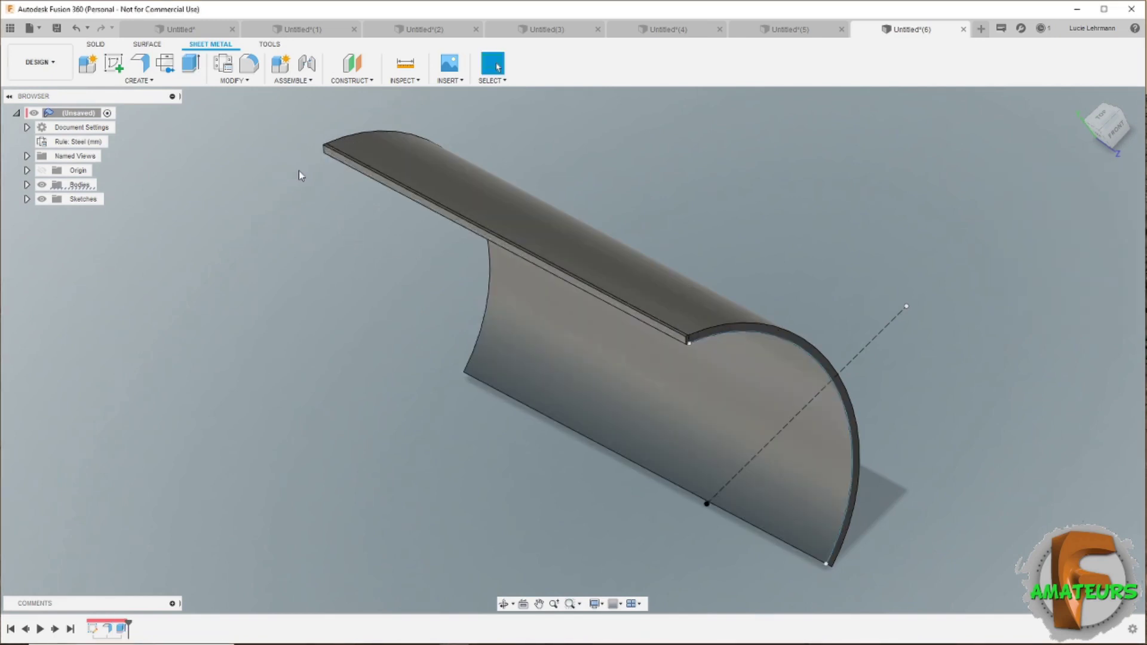
pyautogui.click(233, 80)
# - Unfold the curved flange flat with the picked face kept stationary, then view the plate
pyautogui.click(233, 93)
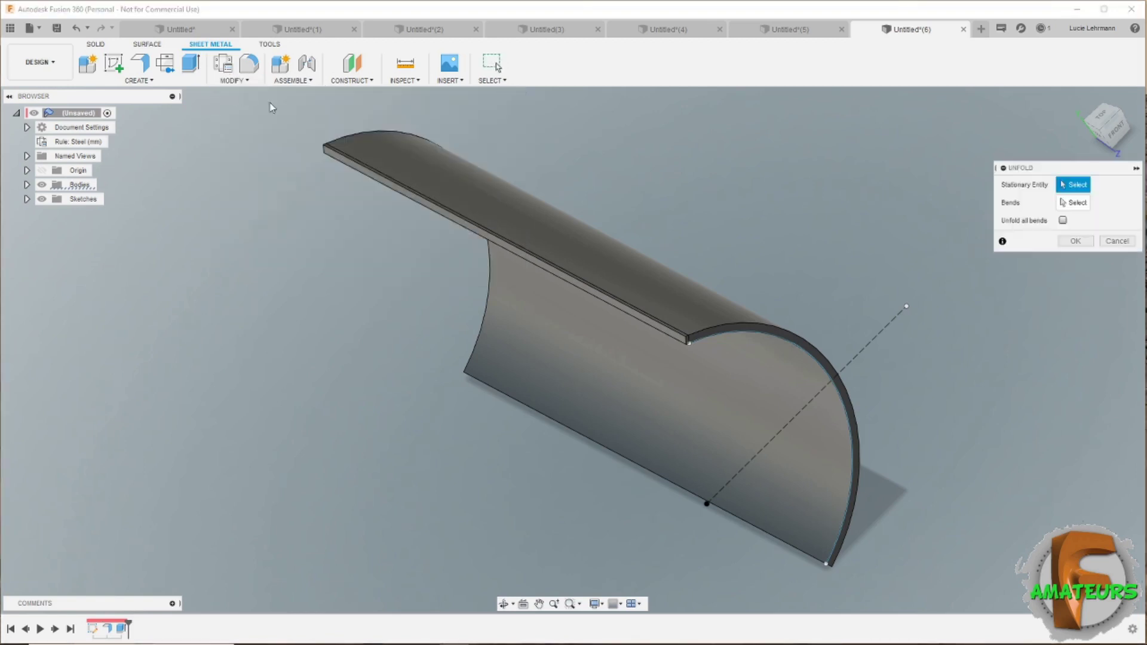
pyautogui.scroll(5, 684, 352)
pyautogui.scroll(2, 723, 494)
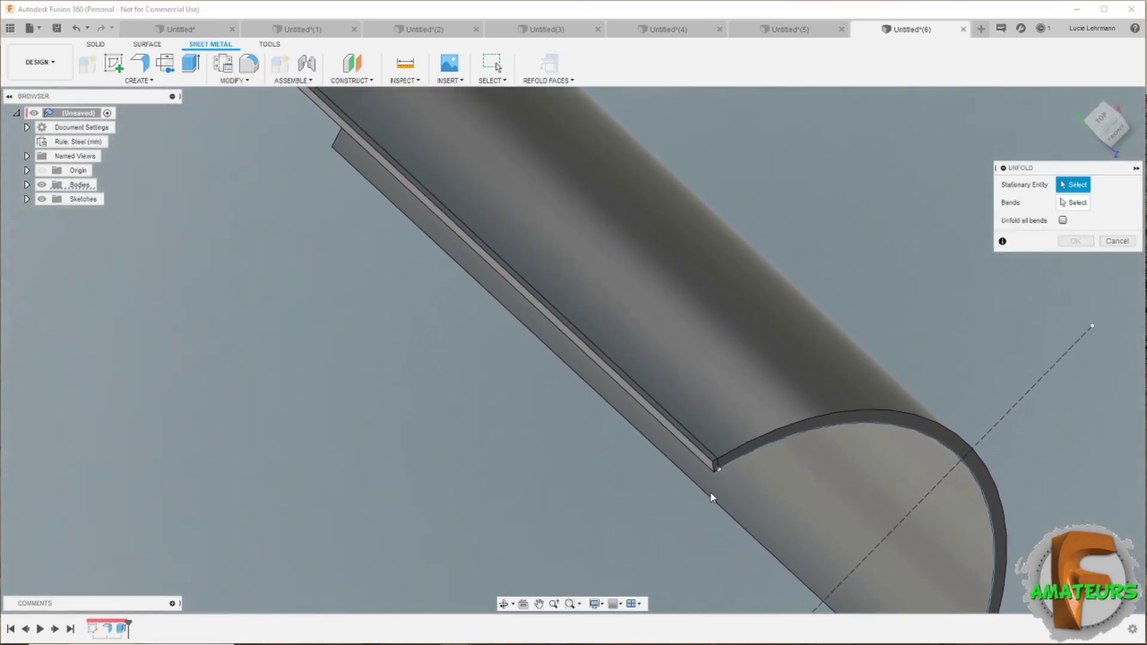
pyautogui.click(708, 458)
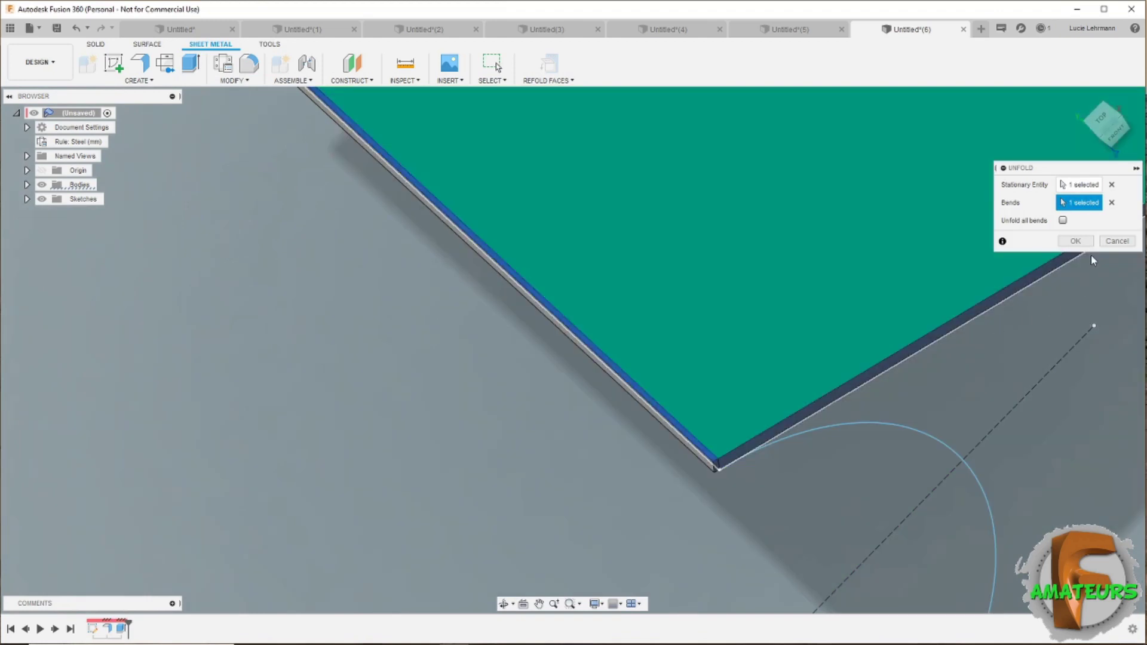
pyautogui.click(1075, 241)
pyautogui.scroll(-3, 1056, 320)
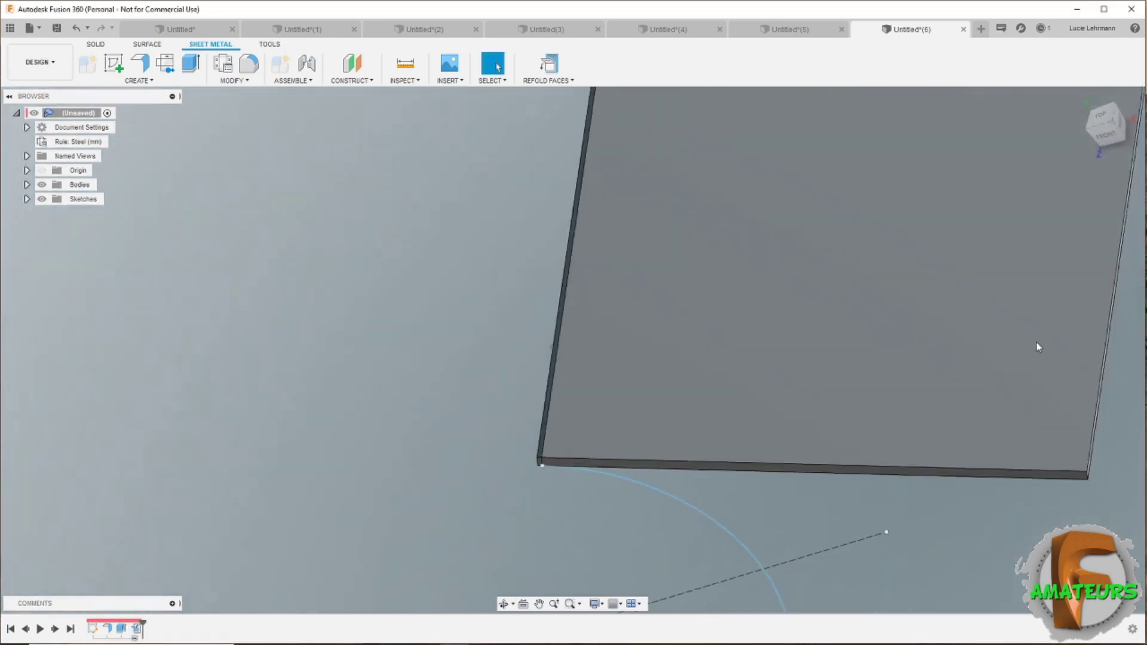
pyautogui.moveTo(1037, 342)
pyautogui.keyDown('shift'); pyautogui.mouseDown(button='middle')
pyautogui.moveTo(993, 356)
pyautogui.moveTo(889, 349)
pyautogui.moveTo(793, 323)
pyautogui.mouseUp(button='middle'); pyautogui.keyUp('shift')
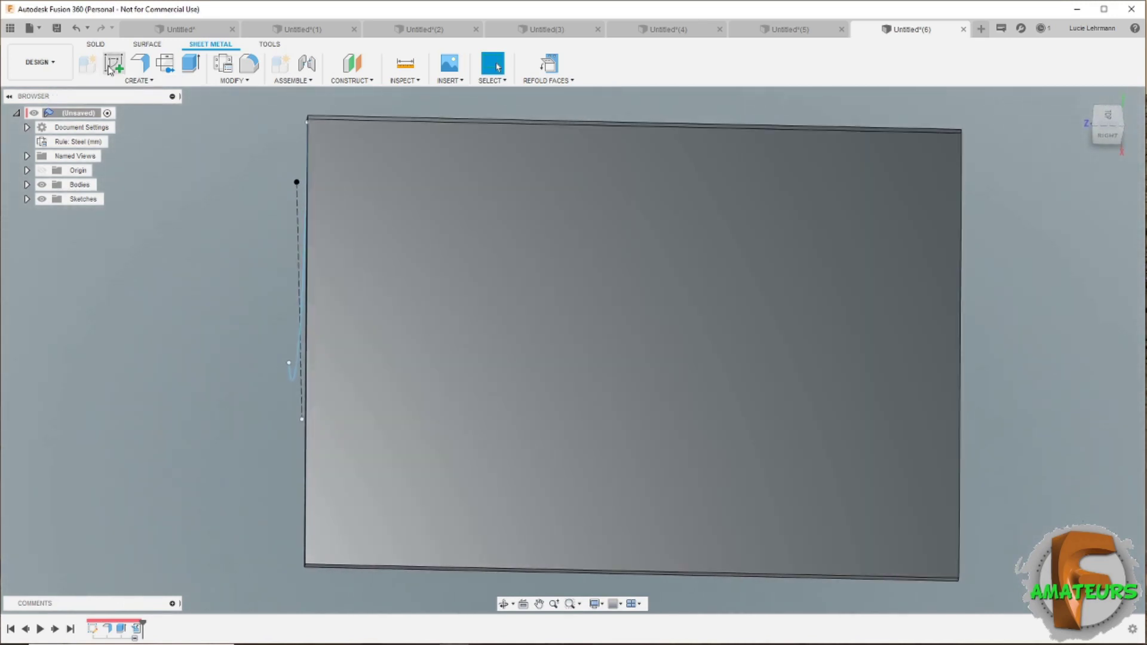
# - Start a new sketch on the face of the flat plate
pyautogui.click(114, 63)
pyautogui.click(682, 352)
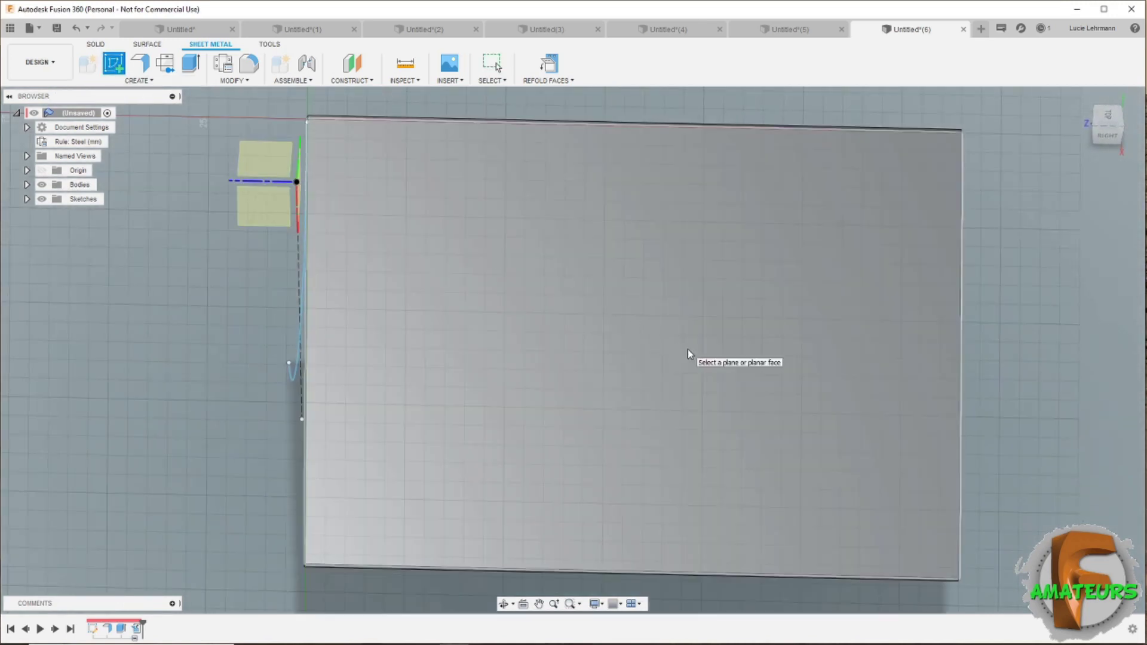
pyautogui.click(687, 349)
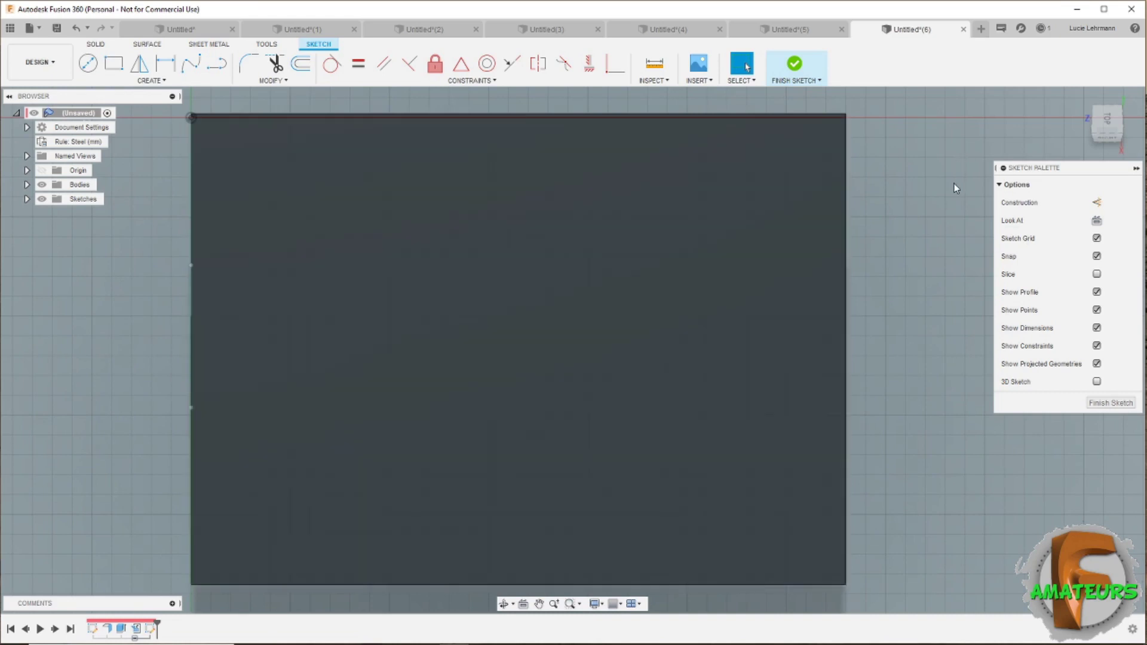
# - Insert Skull.svg, moving it to the plate centre and enlarging it to fill the plate
pyautogui.click(703, 84)
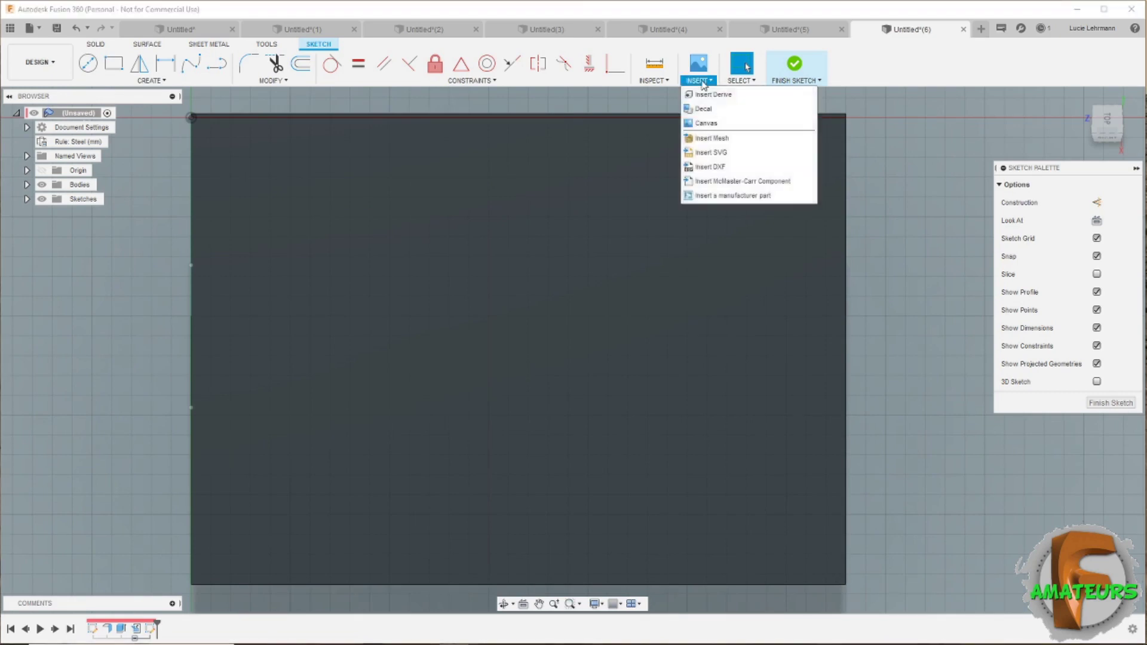
pyautogui.click(711, 154)
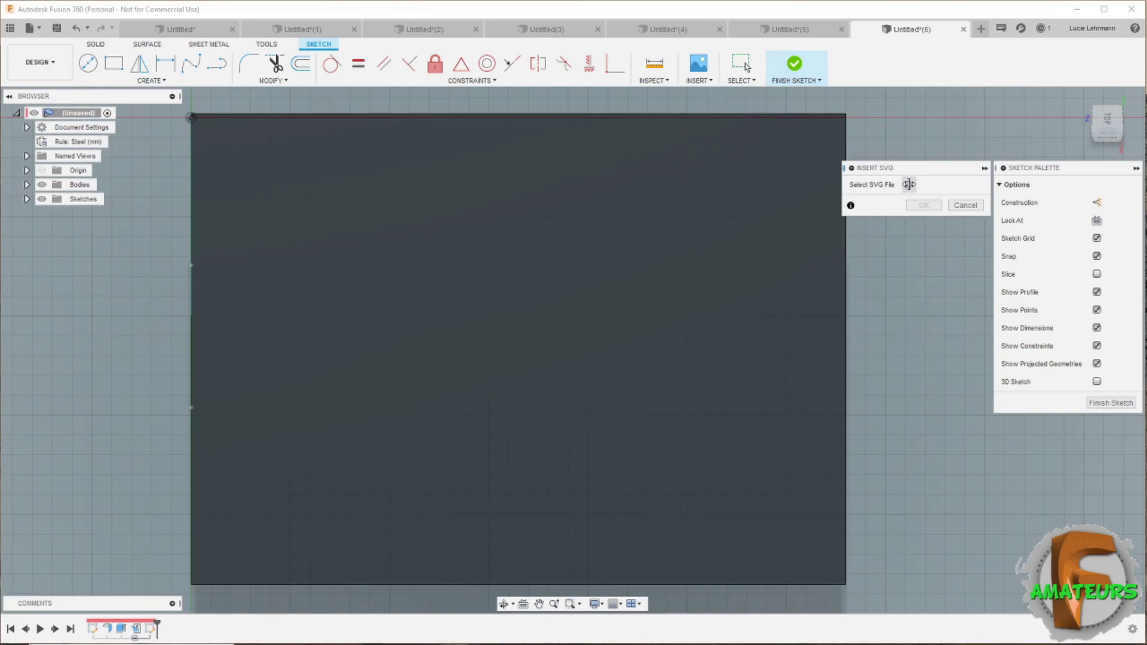
pyautogui.click(909, 184)
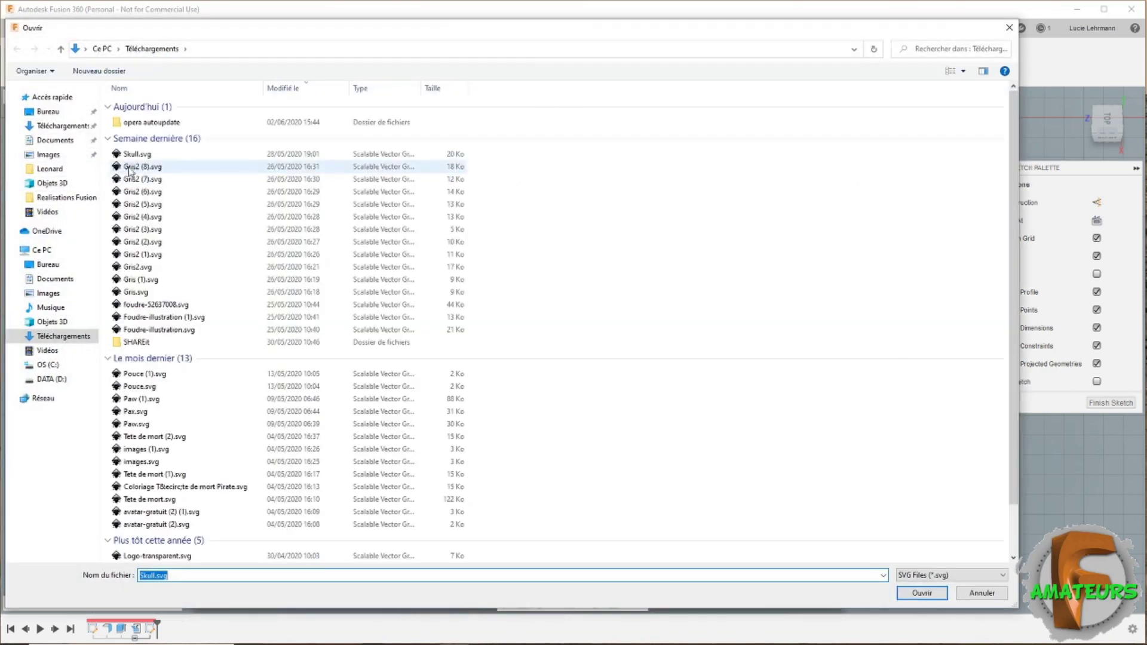
pyautogui.doubleClick(138, 156)
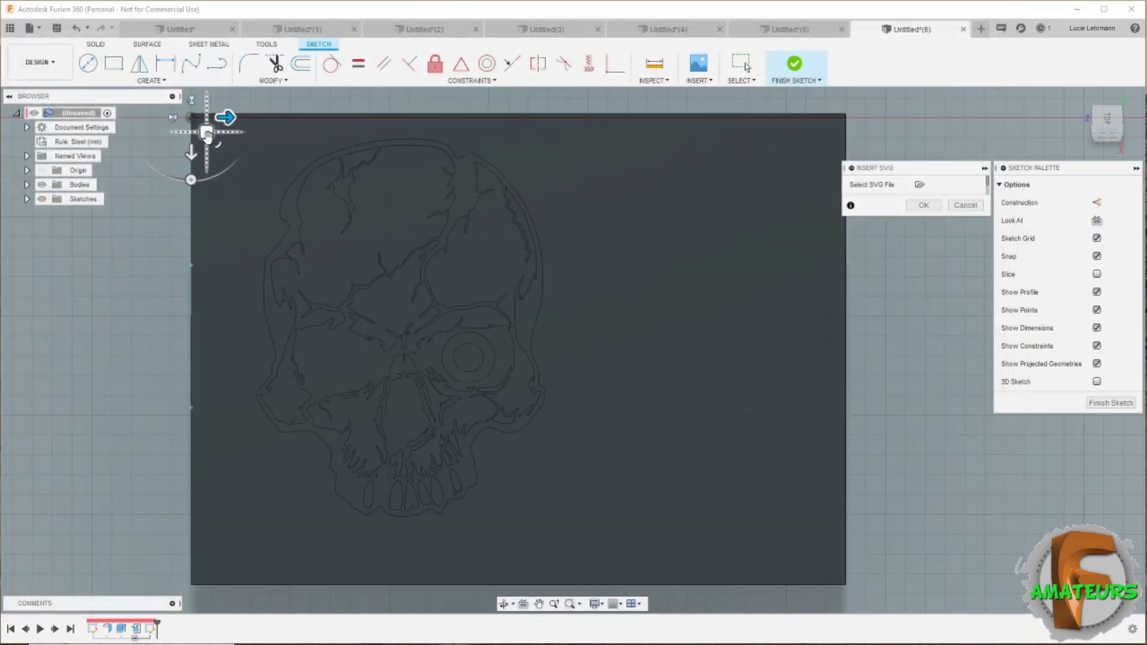
pyautogui.moveTo(207, 136); pyautogui.dragTo(317, 152)
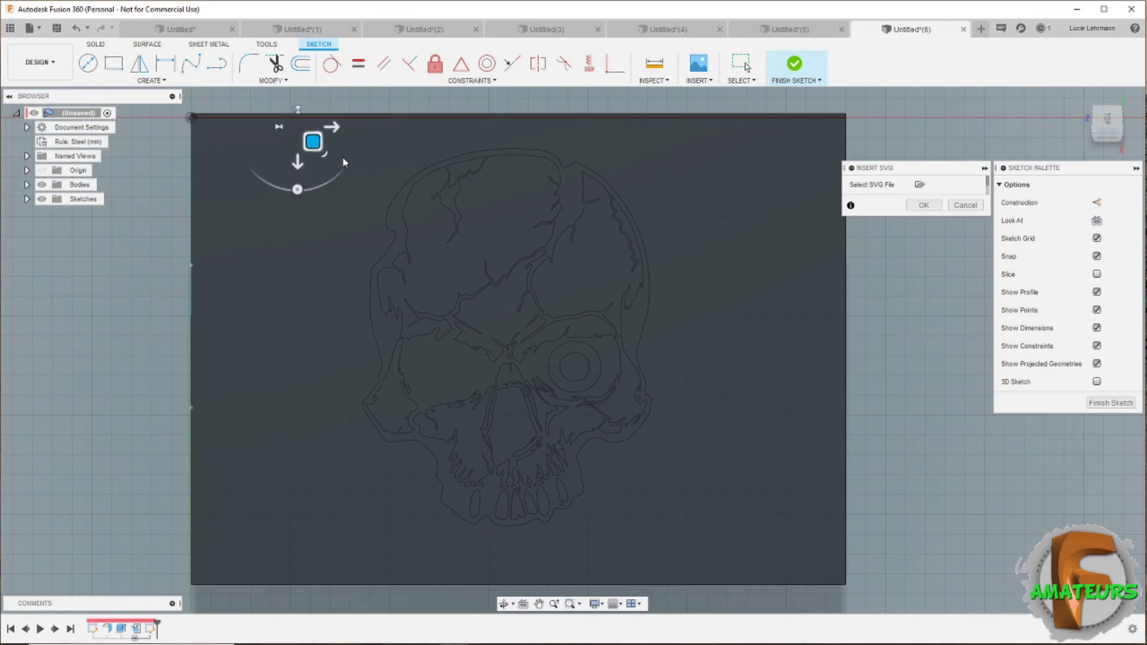
pyautogui.moveTo(325, 154); pyautogui.dragTo(324, 165)
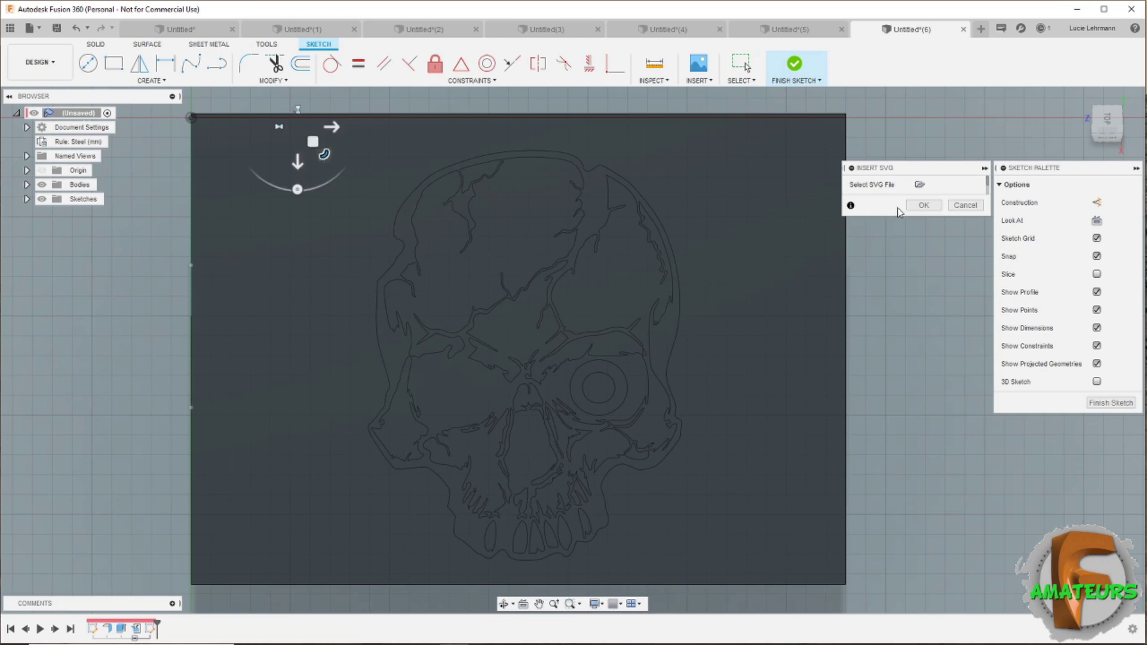
pyautogui.click(923, 206)
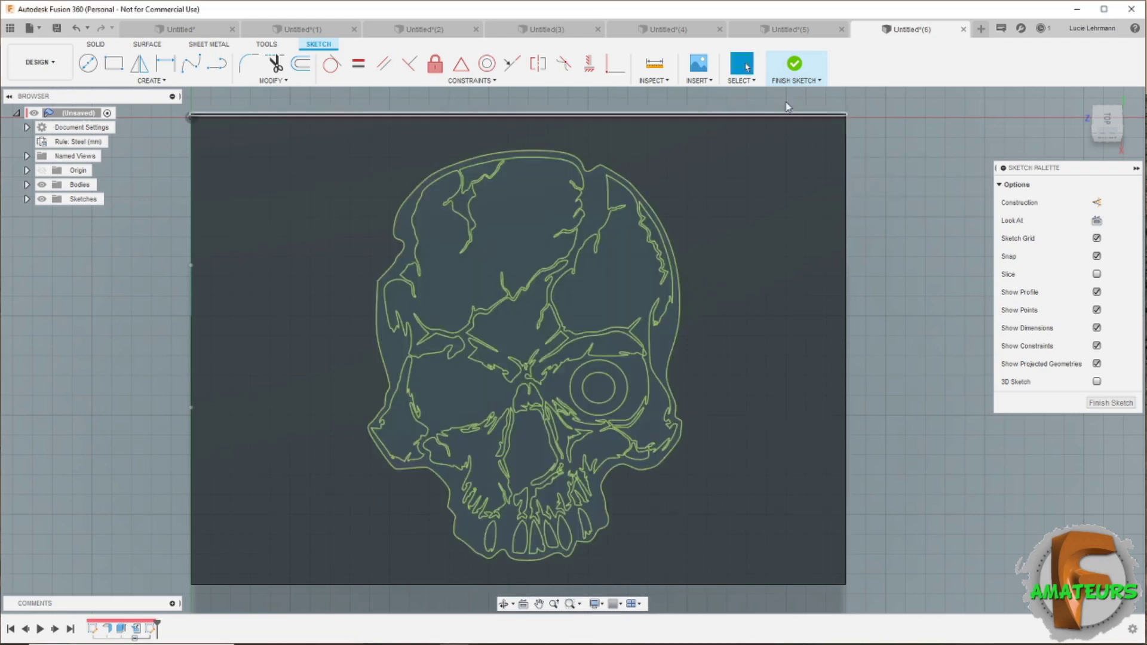
# - Extrude the skull outline and inner eye circle 2 mm with a Join operation
pyautogui.click(795, 65)
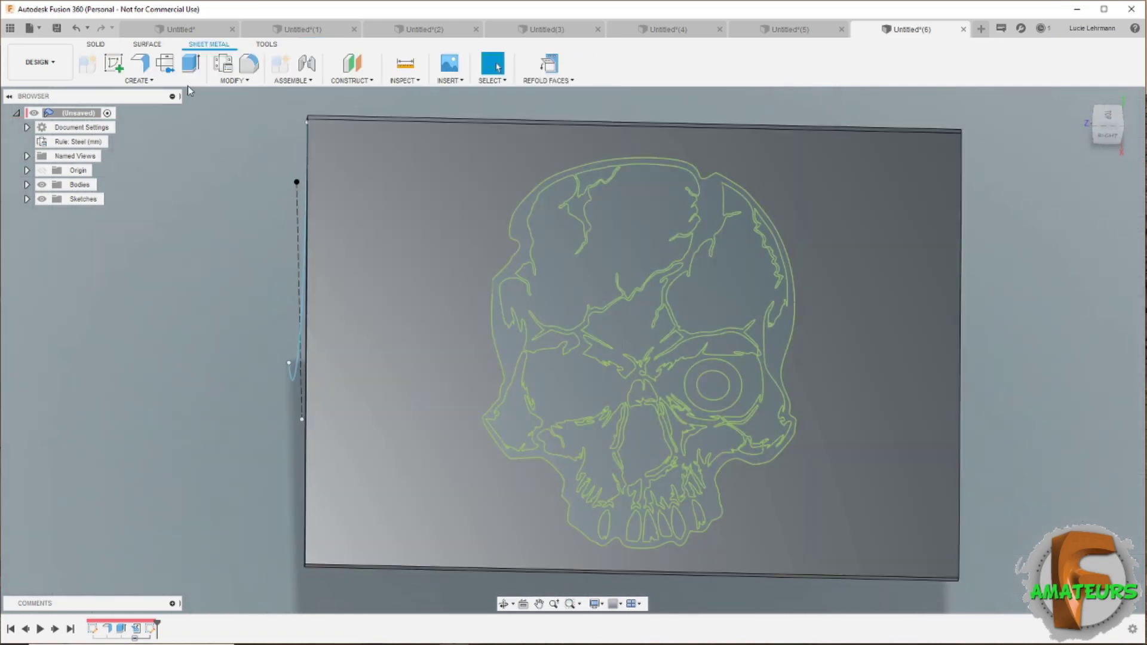
pyautogui.click(191, 63)
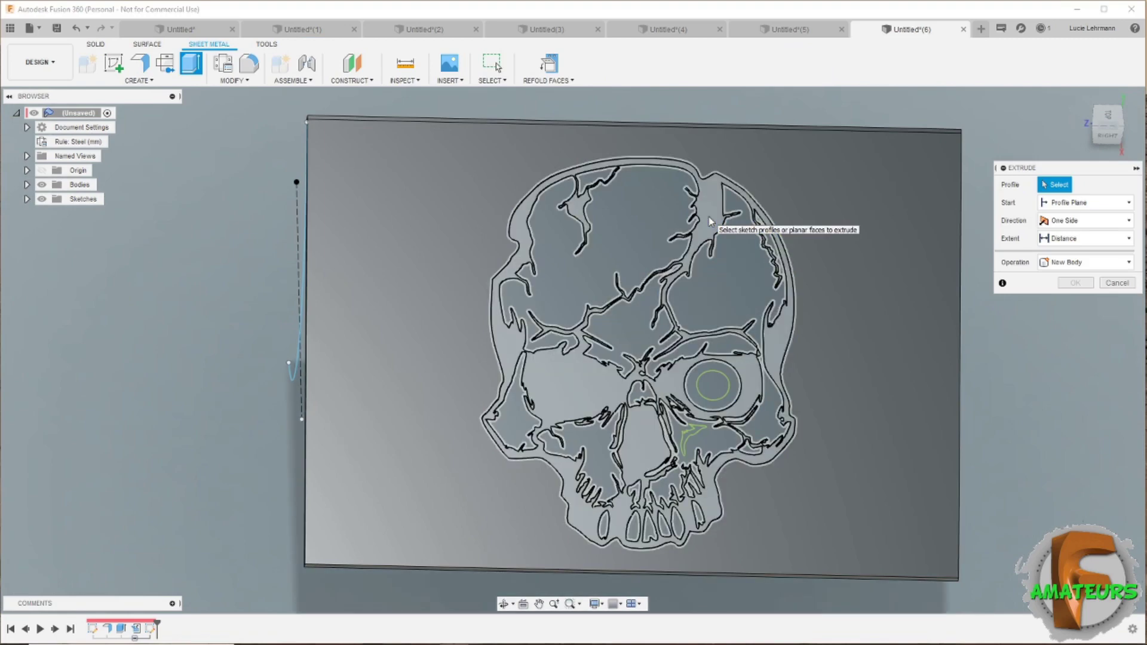
pyautogui.click(709, 221)
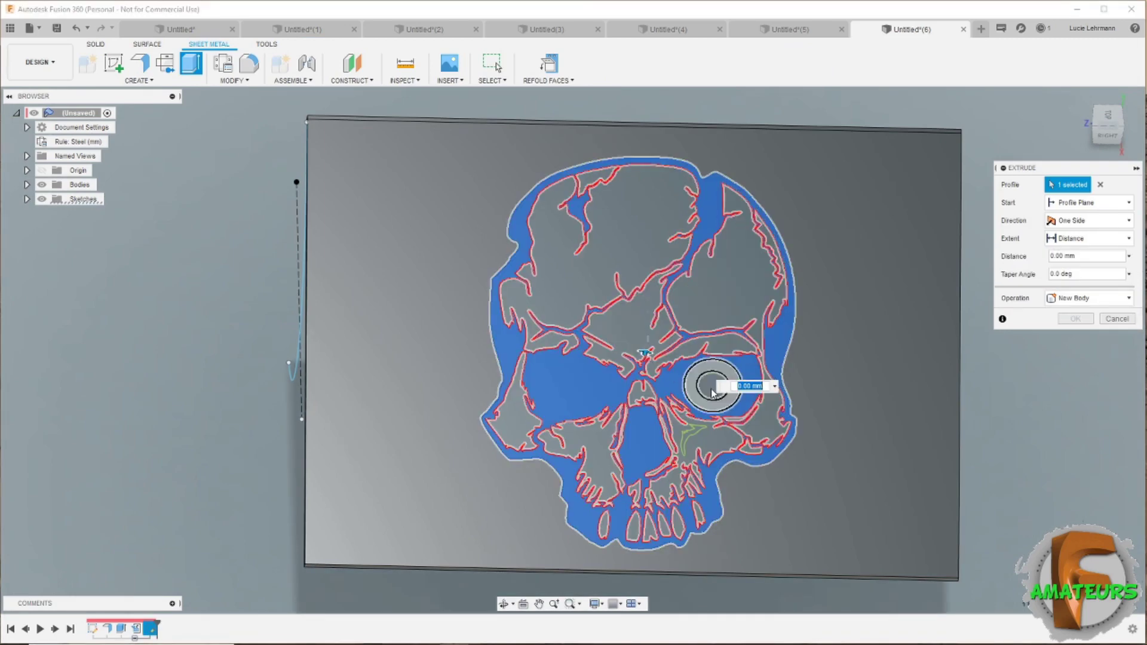
pyautogui.click(713, 392)
pyautogui.write('2')
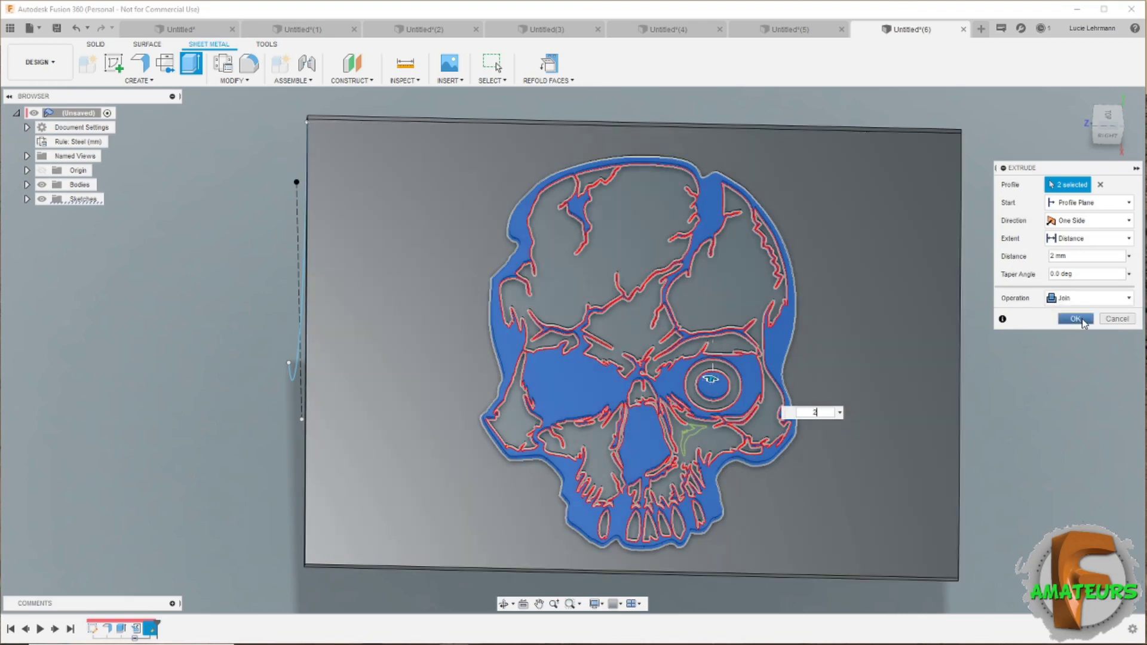
pyautogui.click(1075, 319)
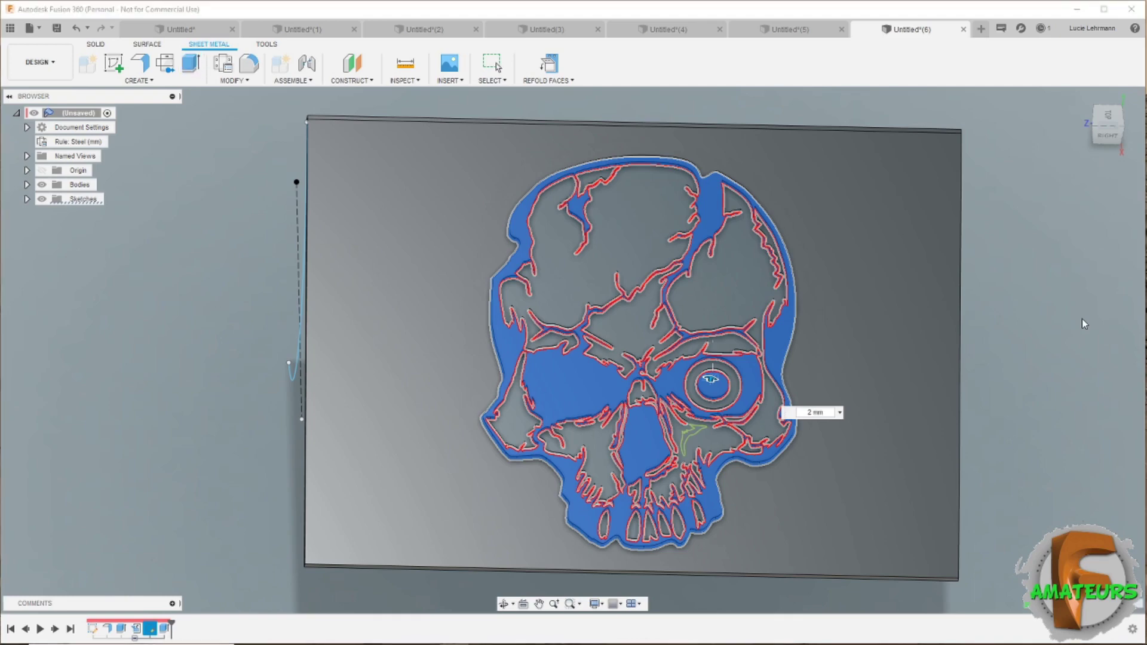
pyautogui.moveTo(1081, 318)
pyautogui.keyDown('shift'); pyautogui.mouseDown(button='middle')
pyautogui.moveTo(320, 315)
pyautogui.moveTo(110, 238)
pyautogui.mouseUp(button='middle'); pyautogui.keyUp('shift')
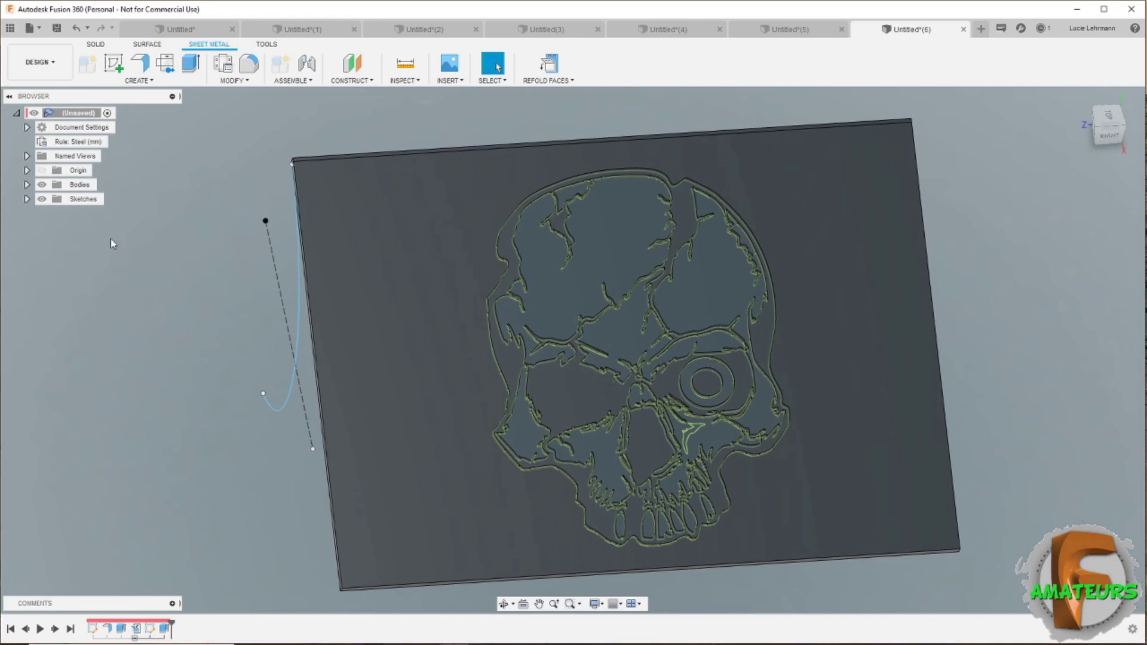
# - Hide the Sketches in the browser and view the embossed skull on the flat plate
pyautogui.click(42, 199)
pyautogui.keyDown('shift'); pyautogui.moveTo(224, 281); pyautogui.dragTo(286, 306, button='middle'); pyautogui.keyUp('shift')
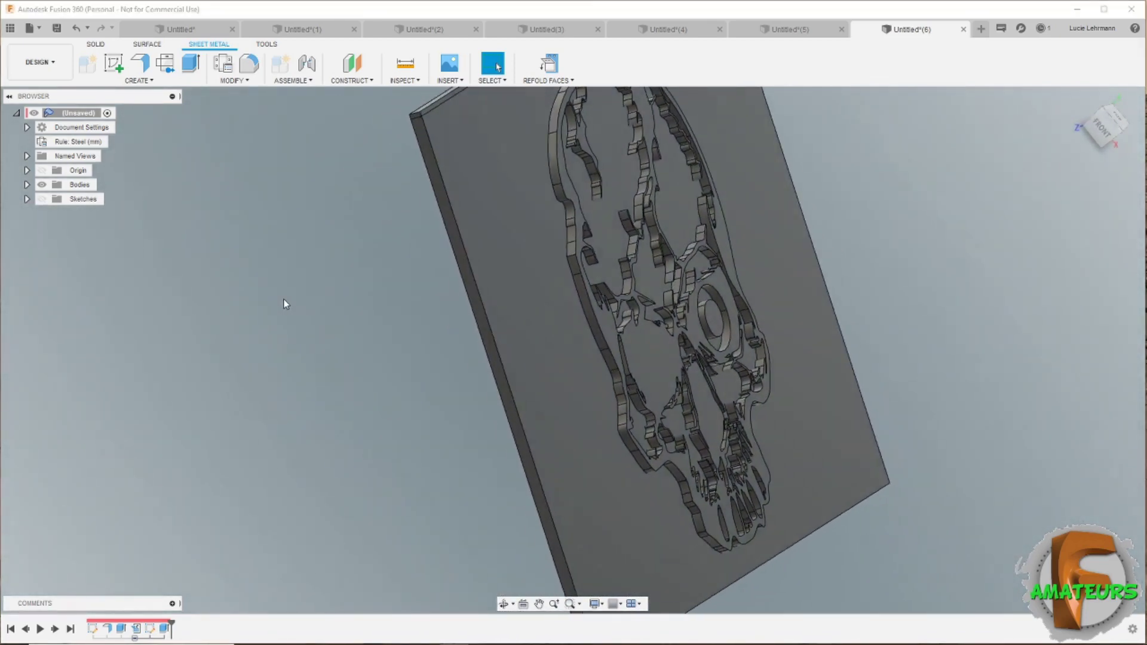
pyautogui.scroll(-5, 287, 302)
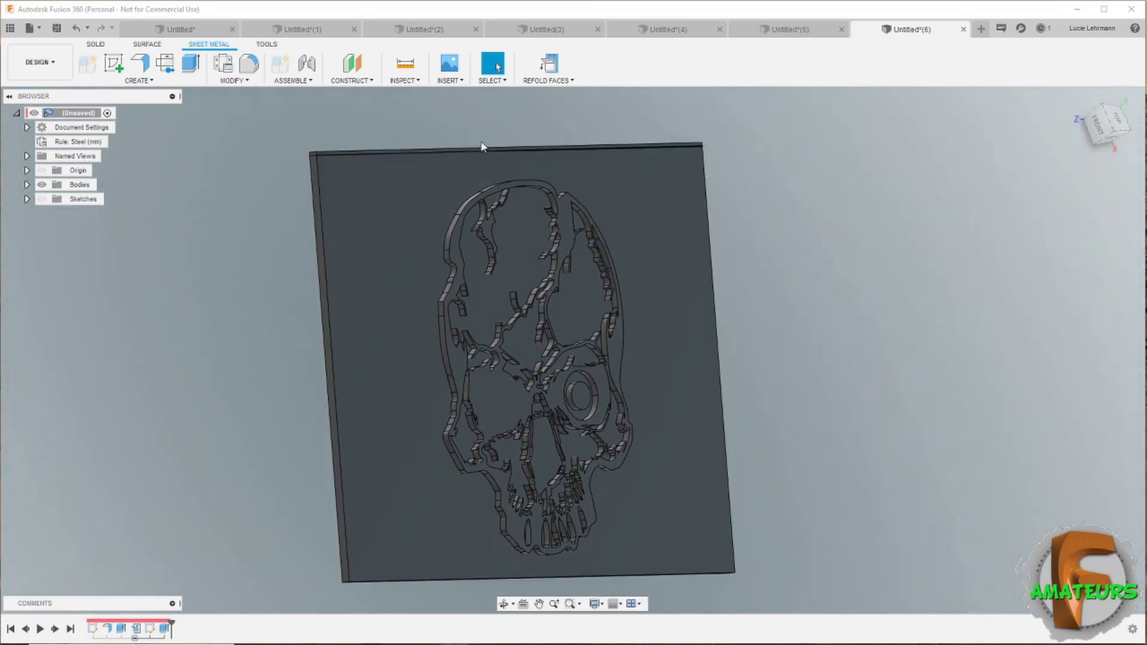
pyautogui.click(549, 70)
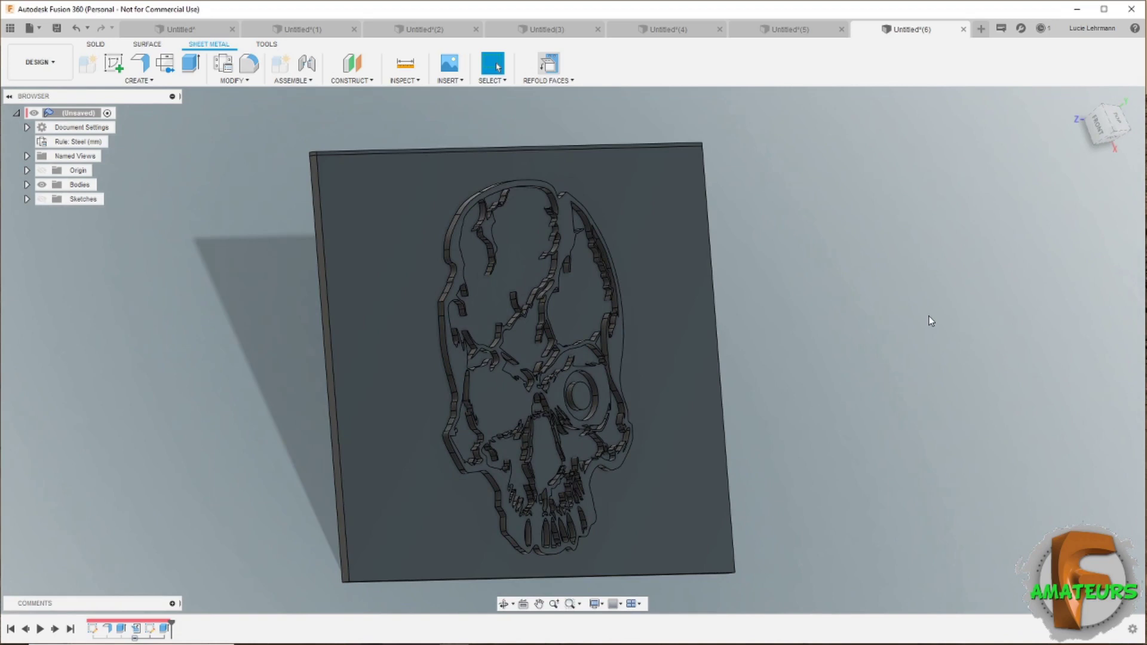
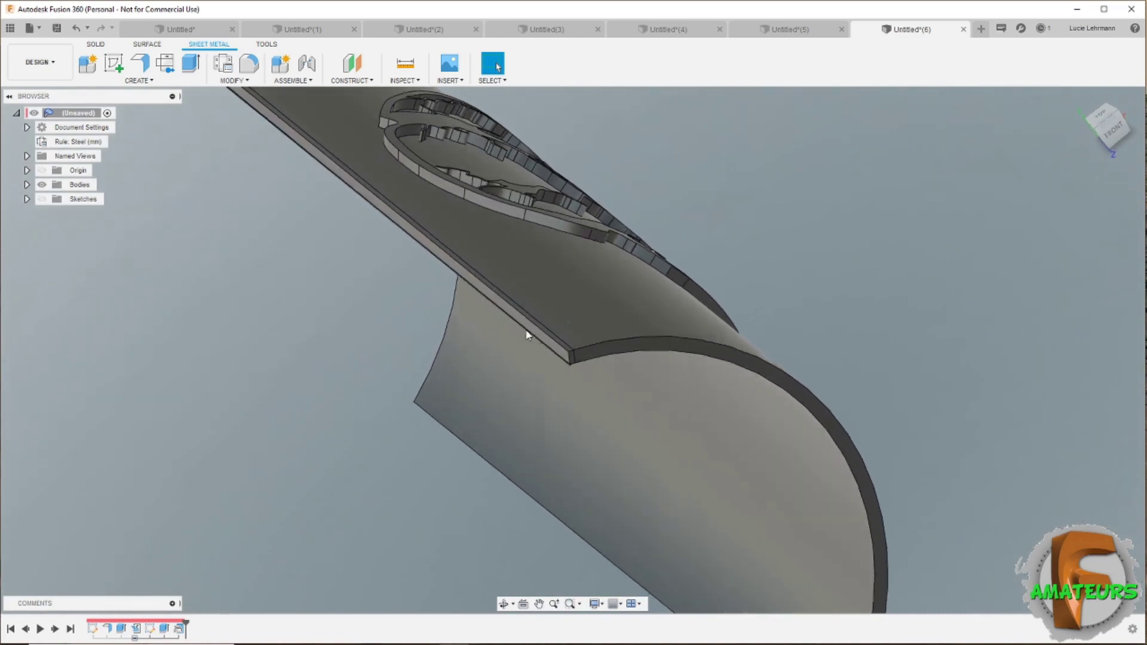
# - Extrude-cut the thin edge face of the curved sheet back by 1 mm
pyautogui.click(191, 64)
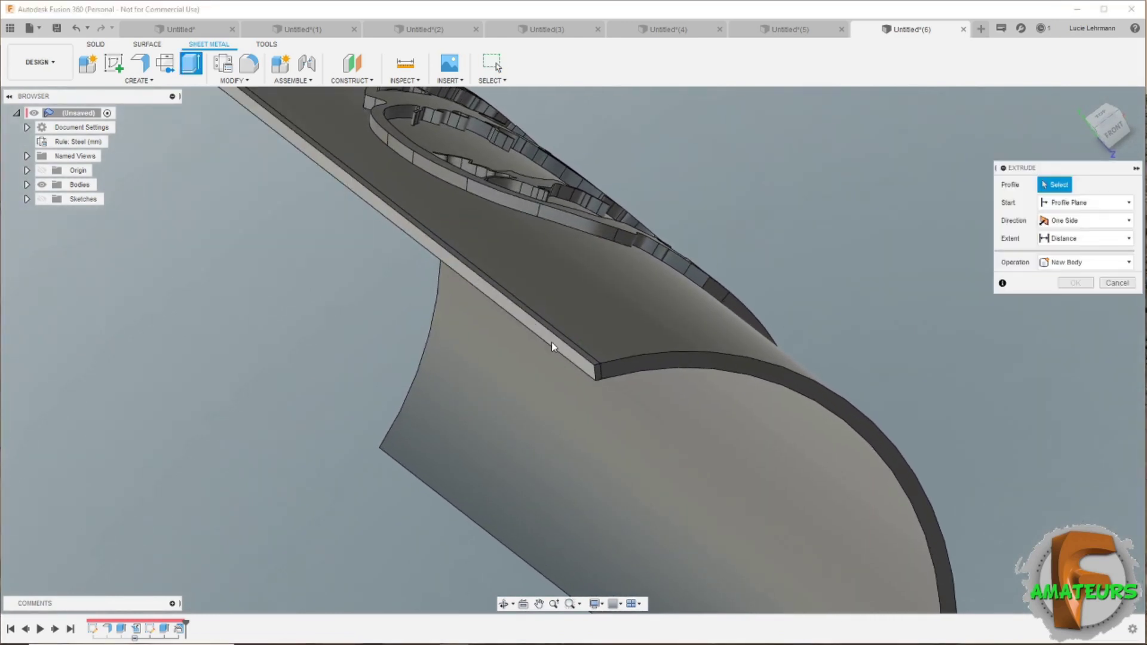
pyautogui.click(565, 352)
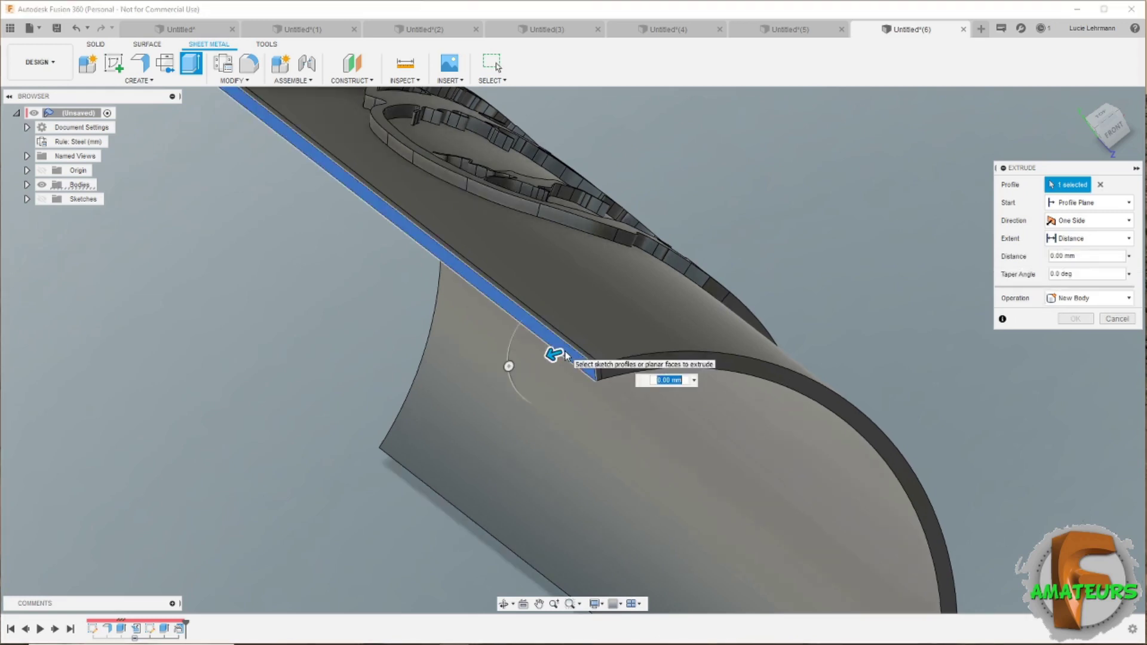
pyautogui.press('BackSpace')
pyautogui.write('-1')
pyautogui.press('Return')
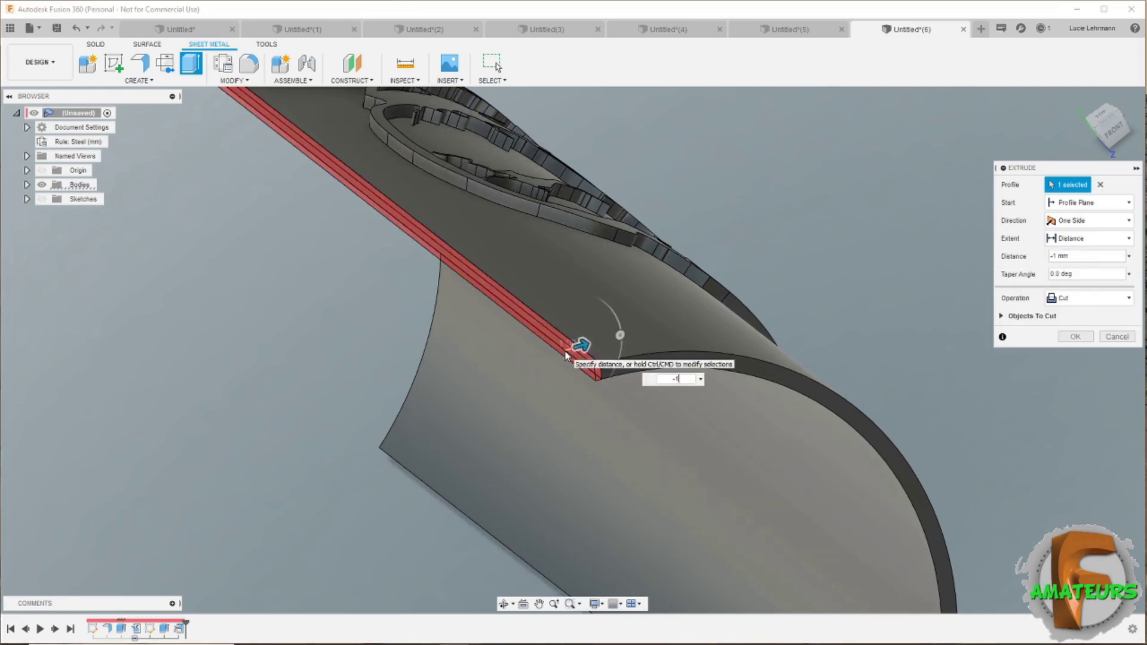
pyautogui.press('Return')
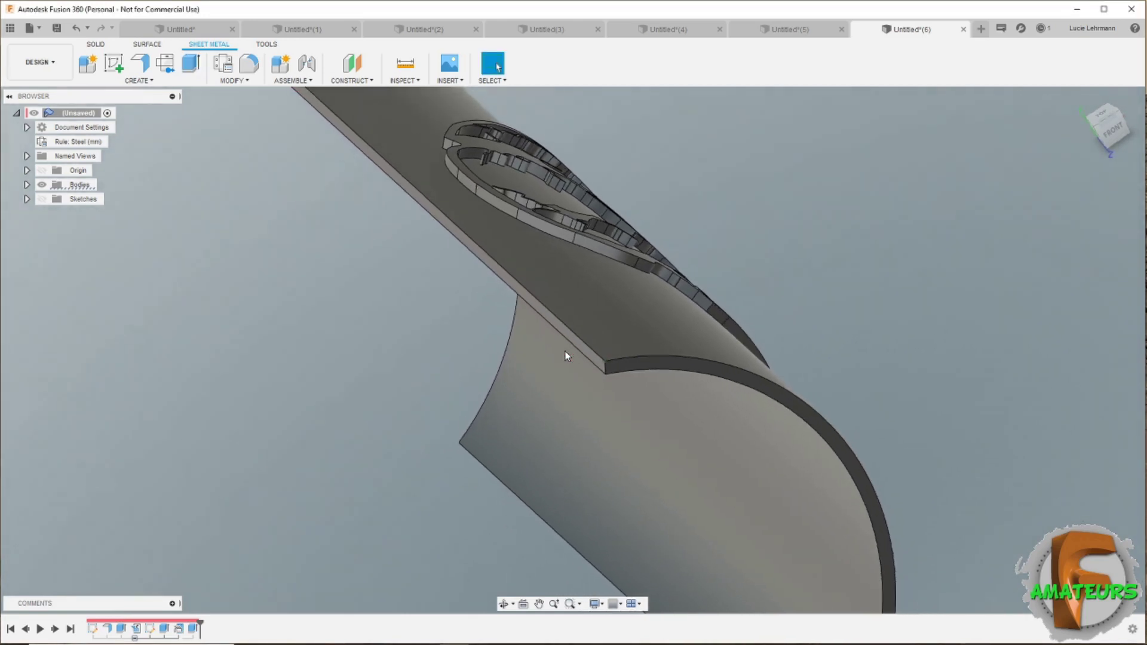
pyautogui.moveTo(565, 356)
pyautogui.keyDown('shift'); pyautogui.mouseDown(button='middle')
pyautogui.moveTo(704, 376)
pyautogui.moveTo(800, 412)
pyautogui.moveTo(922, 281)
pyautogui.moveTo(942, 305)
pyautogui.moveTo(983, 256)
pyautogui.moveTo(980, 210)
pyautogui.moveTo(921, 243)
pyautogui.mouseUp(button='middle'); pyautogui.keyUp('shift')
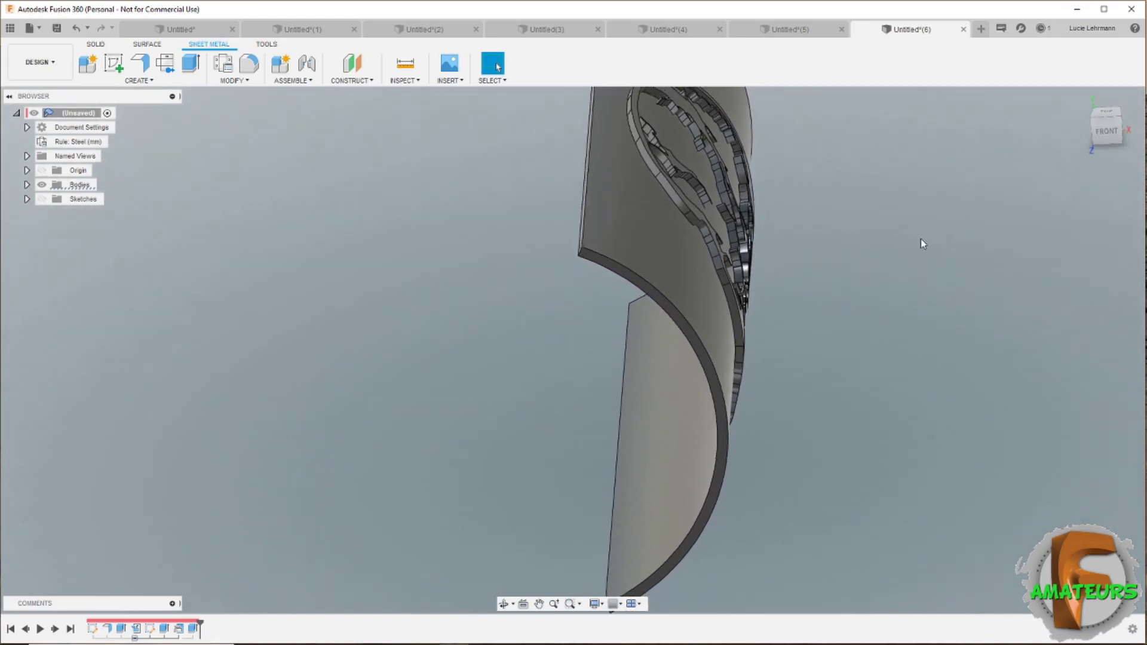
# - Sketch a 100 mm diameter centre-diameter circle on an origin plane beside the shell
pyautogui.click(113, 65)
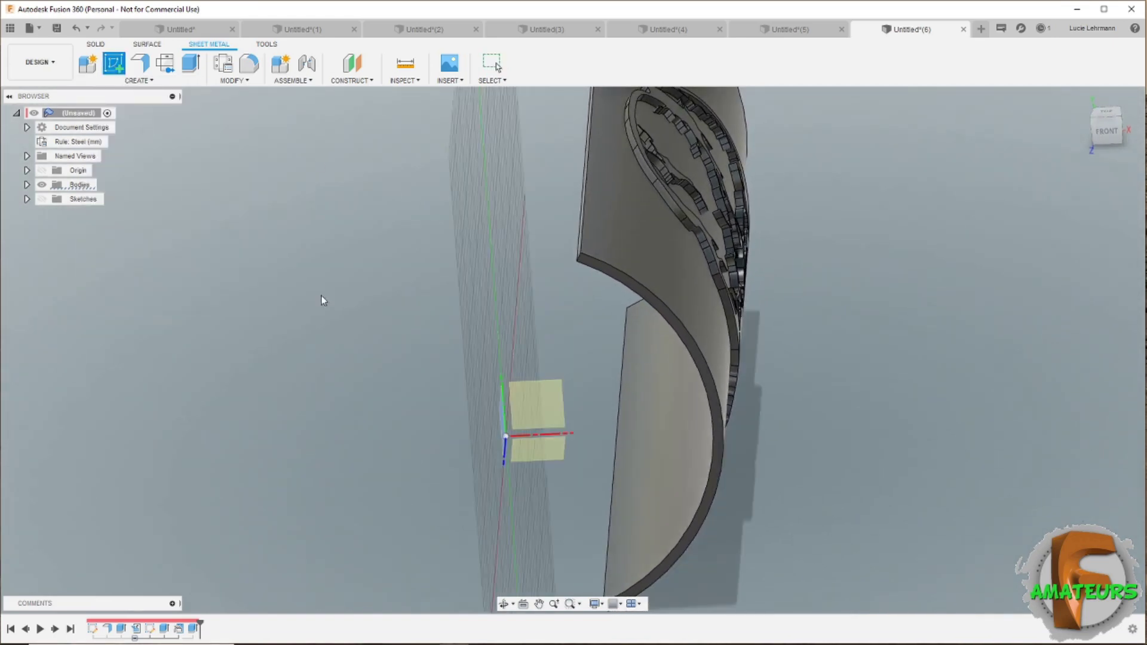
pyautogui.click(544, 448)
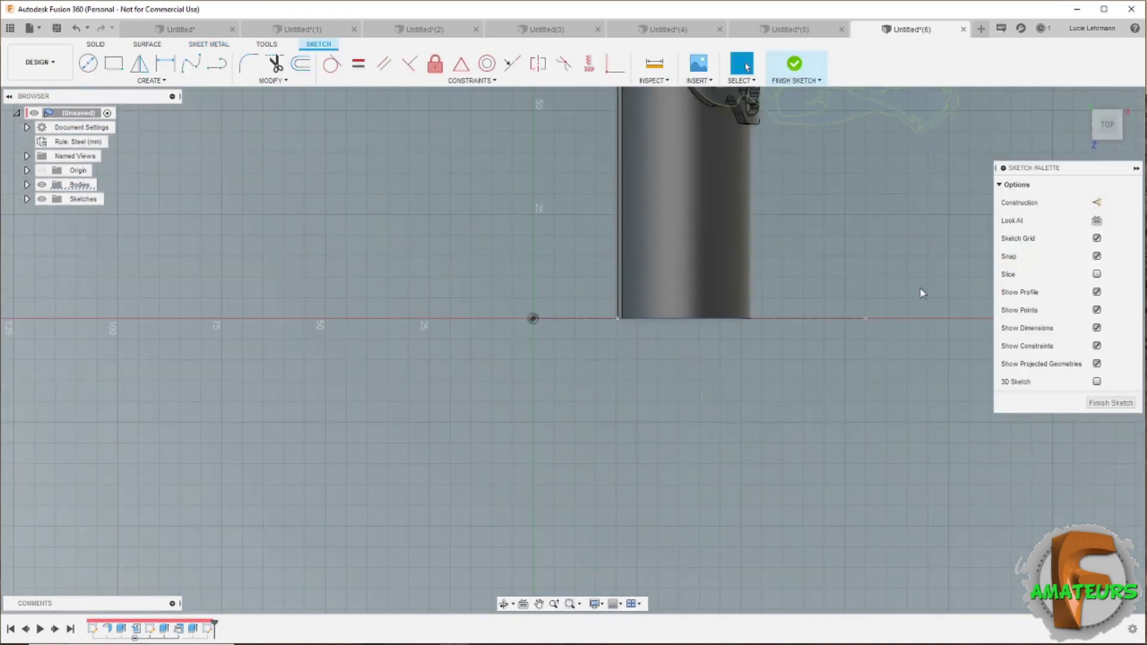
pyautogui.click(88, 65)
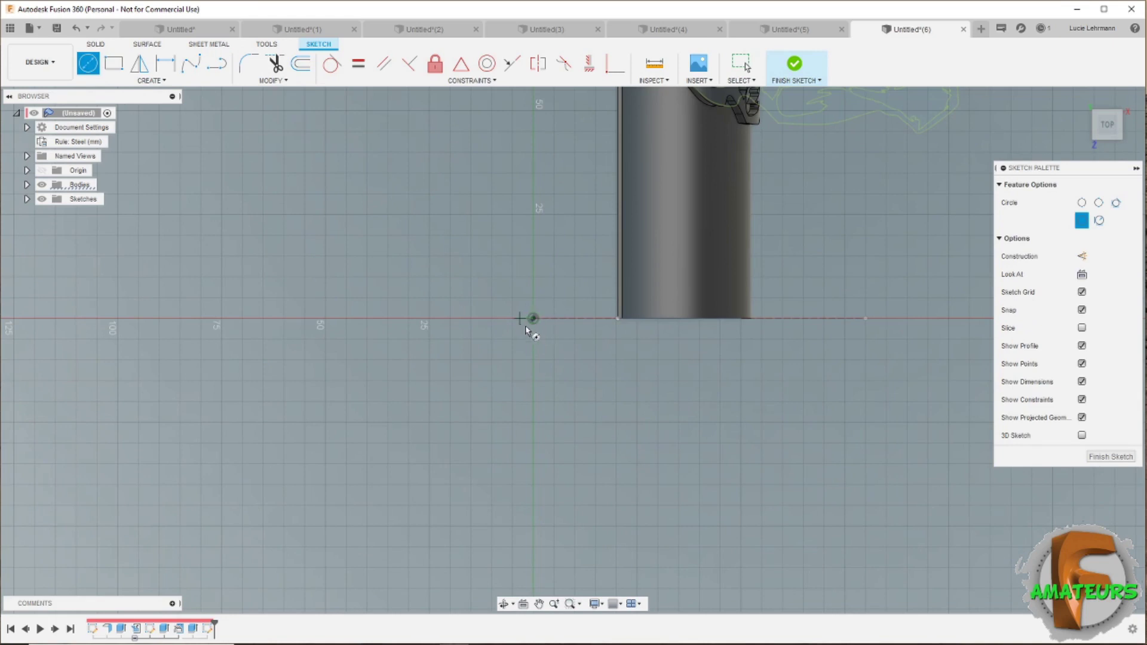
pyautogui.click(492, 319)
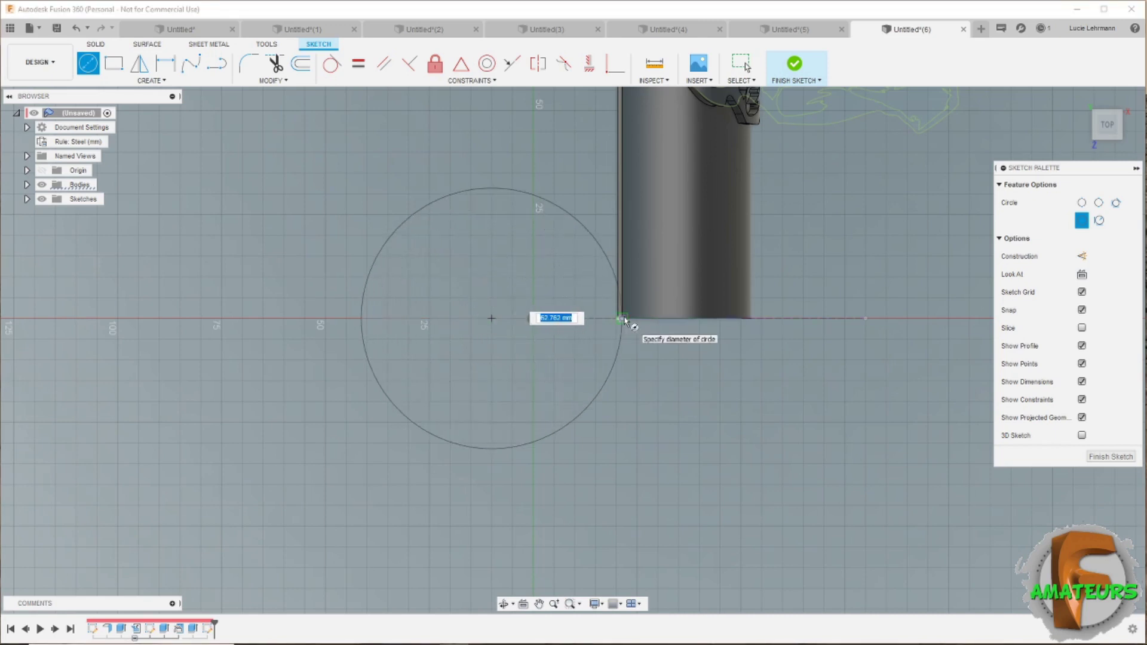
pyautogui.write('100')
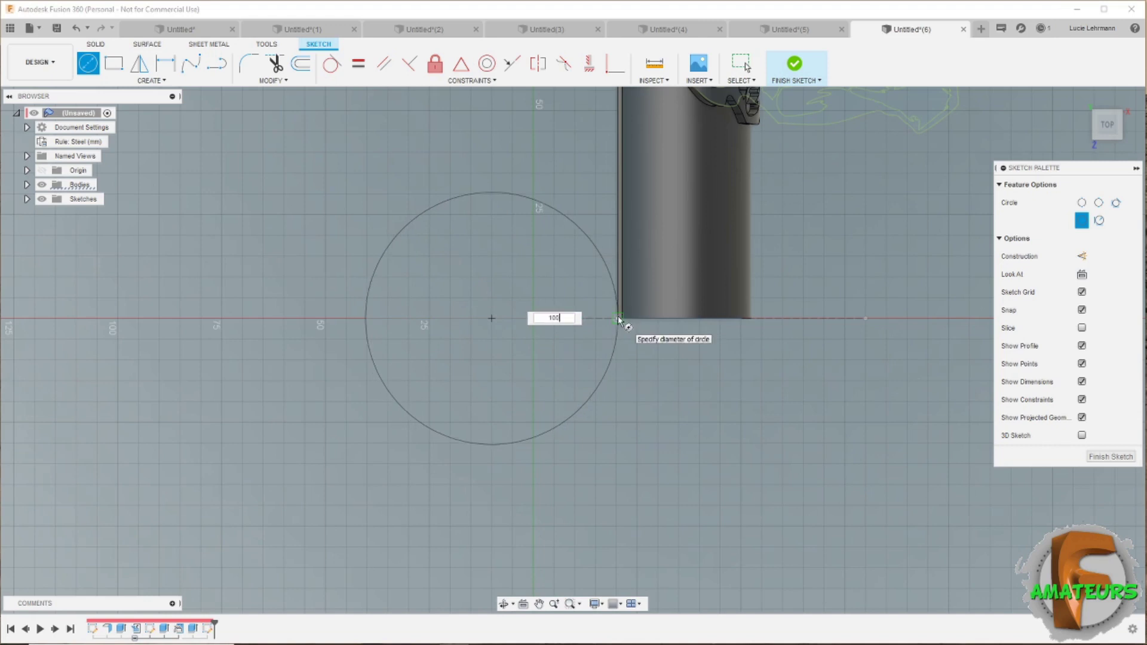
pyautogui.press('Tab')
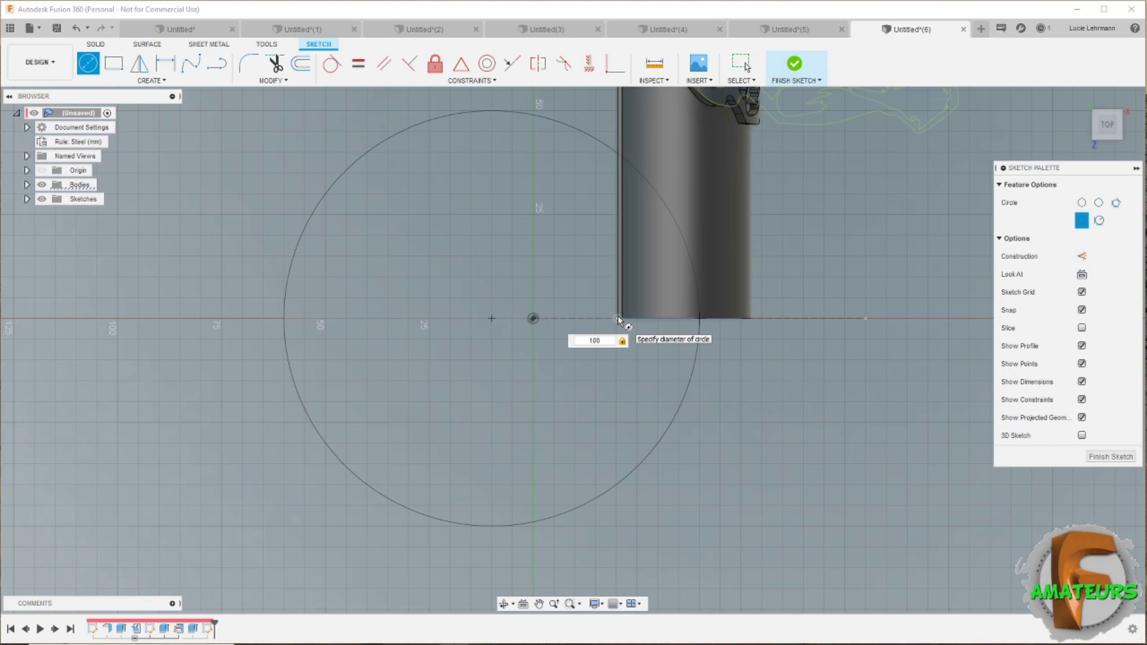
pyautogui.press('Return')
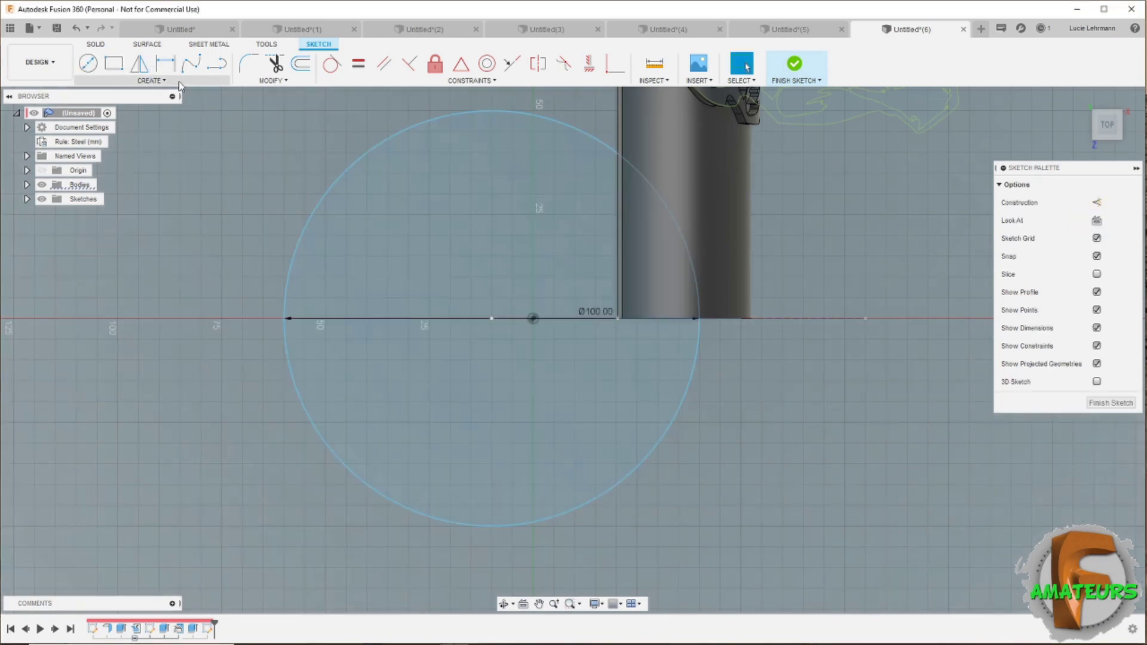
# - Draw a horizontal and an angled line from the circle centre out past its edge
pyautogui.click(212, 69)
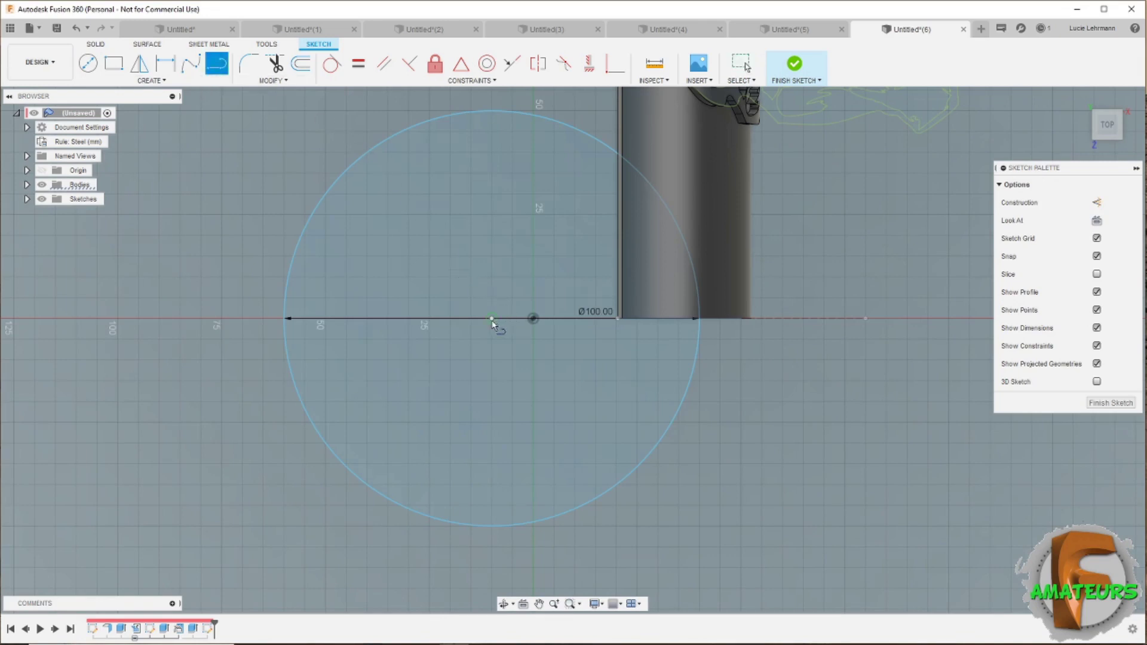
pyautogui.click(491, 318)
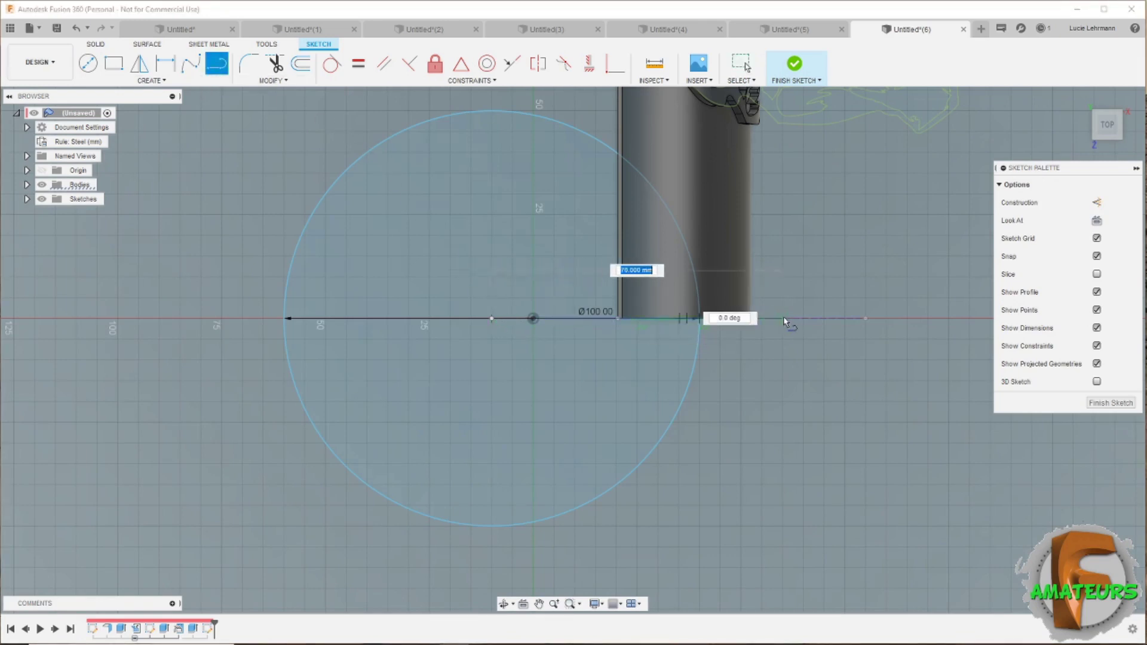
pyautogui.click(801, 317)
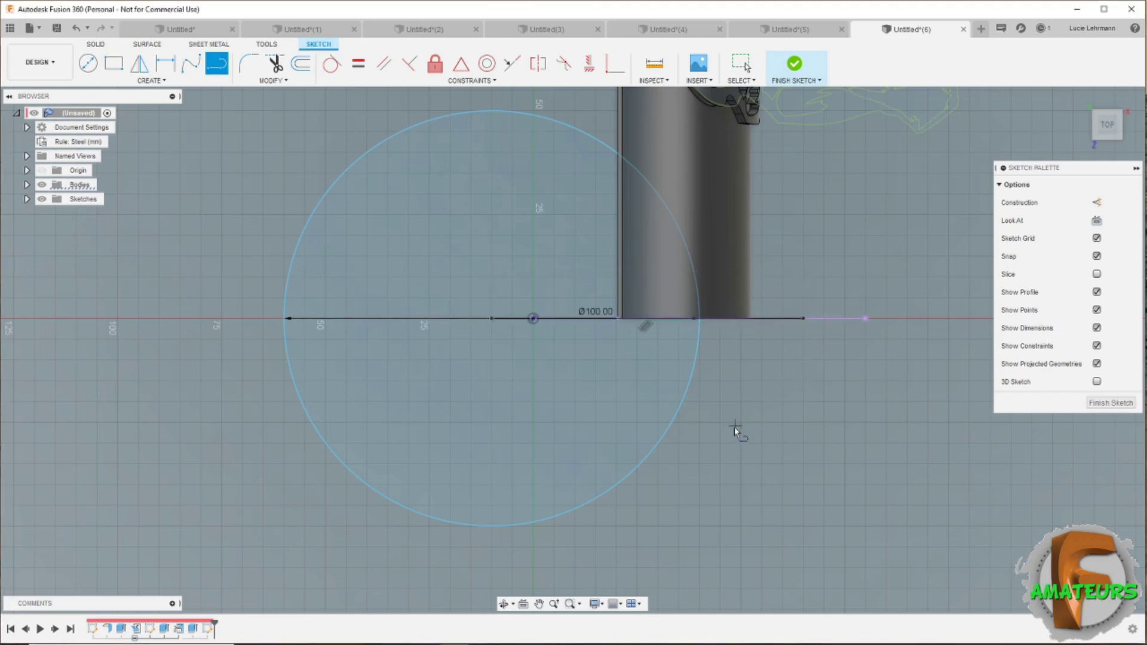
pyautogui.click(493, 320)
pyautogui.click(747, 356)
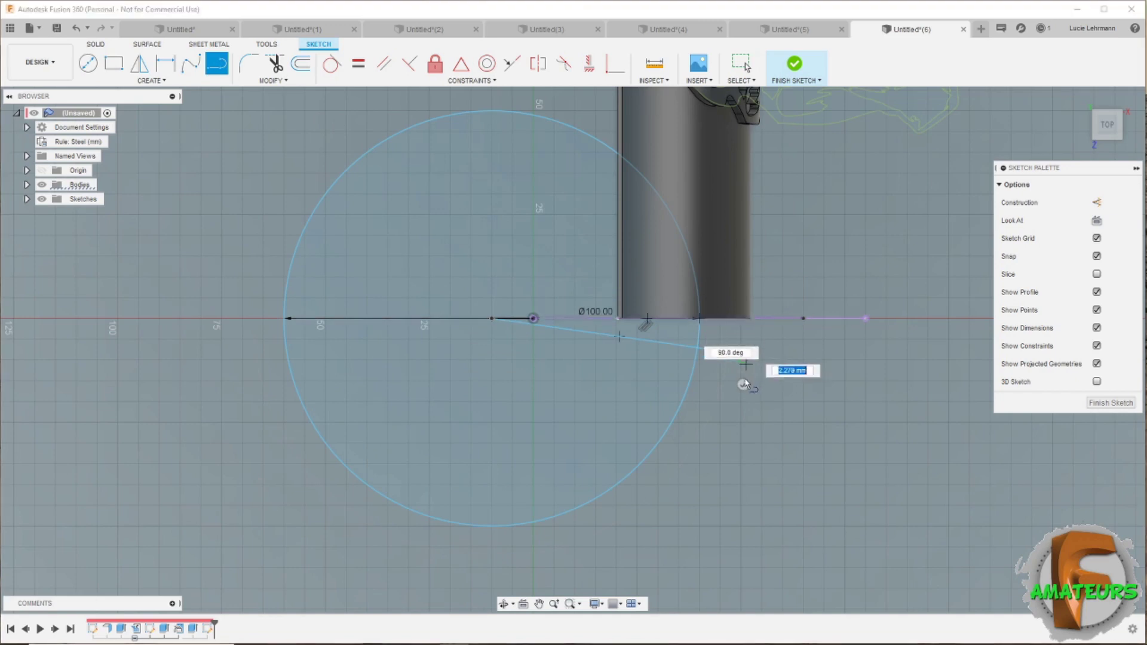
pyautogui.press('Escape')
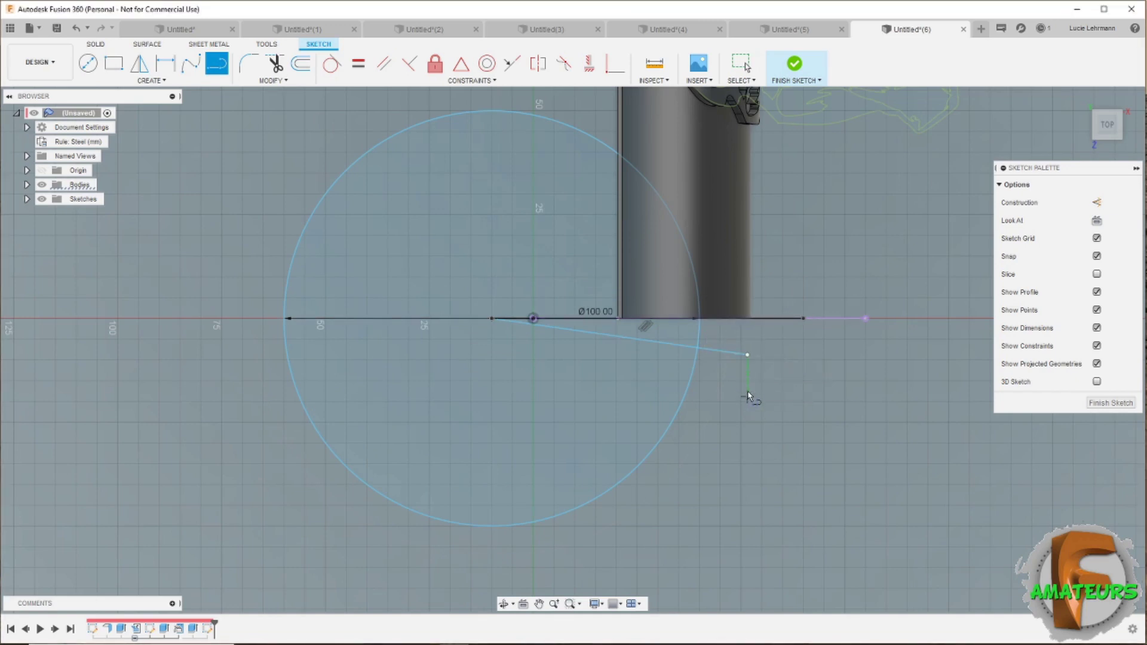
# - Trim the arc between the lines and the extra line segments, then finish the sketch
pyautogui.press('t')
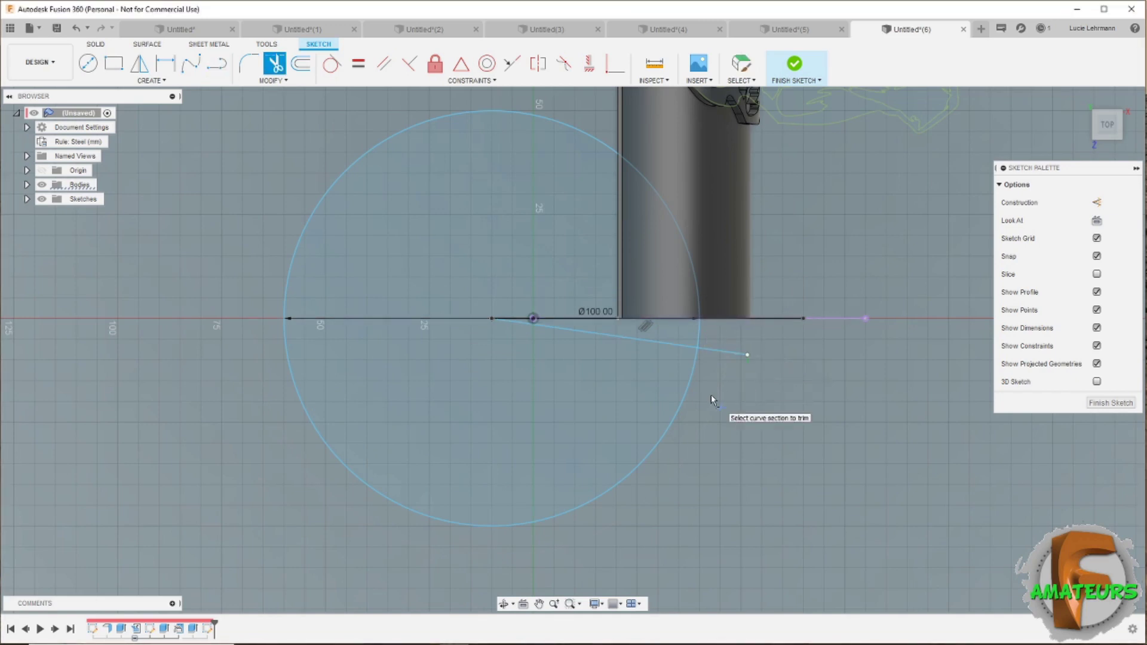
pyautogui.click(699, 338)
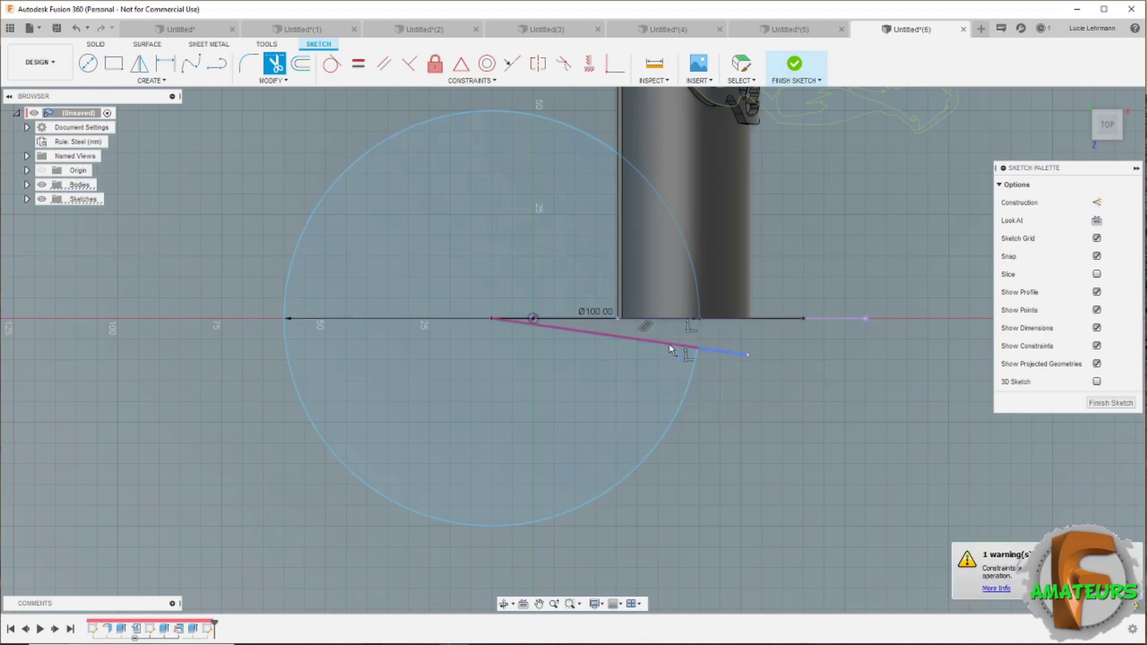
pyautogui.click(726, 353)
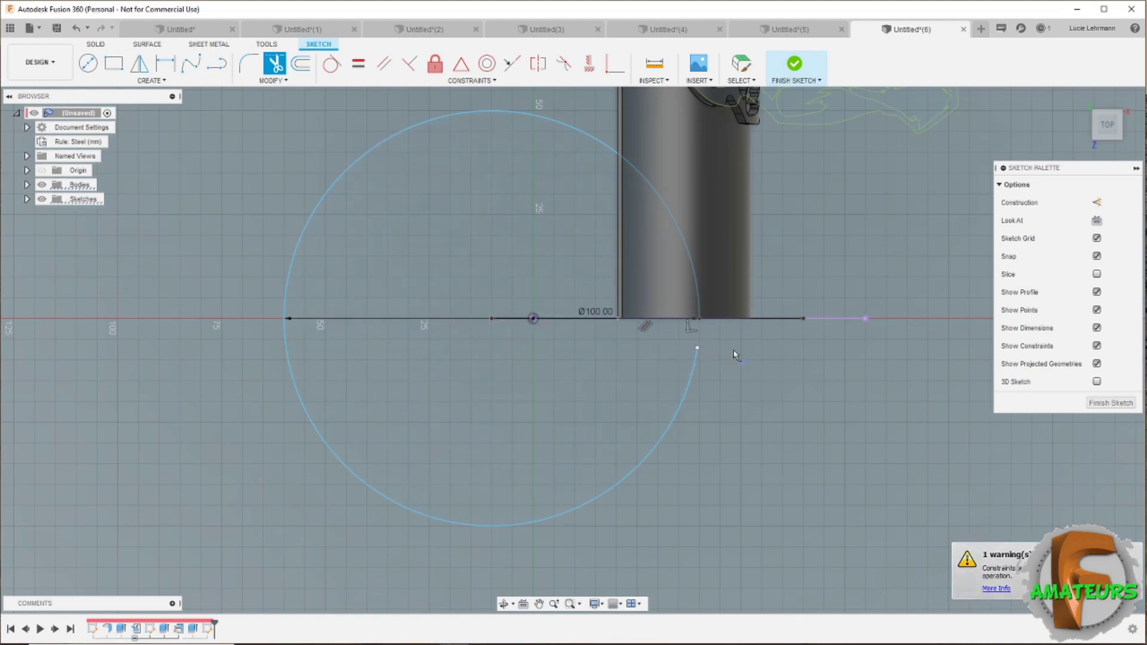
pyautogui.click(571, 318)
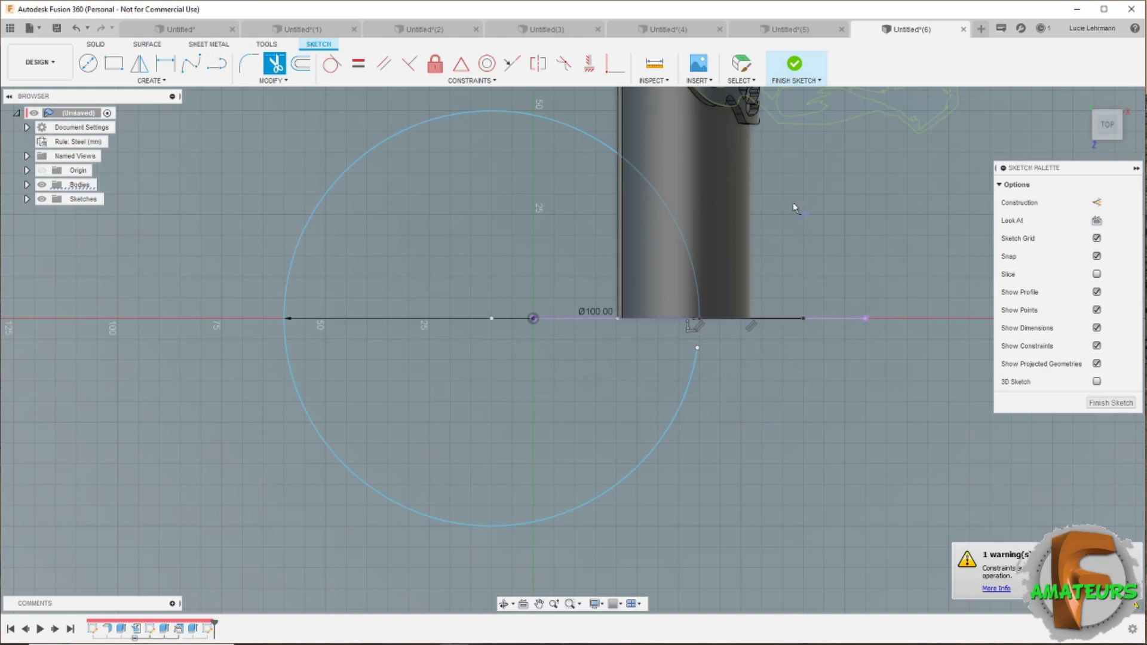
pyautogui.click(795, 71)
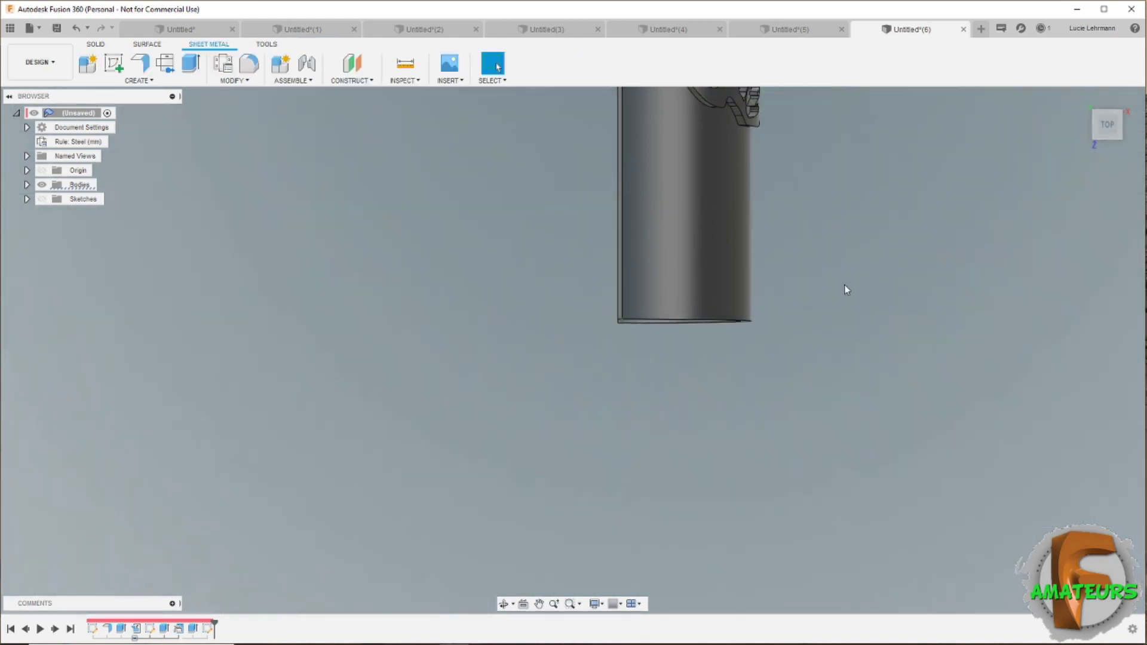
# - Show the sketches again, tilt the view to 3D, and start a sheet-metal flange
pyautogui.click(42, 199)
pyautogui.moveTo(274, 295)
pyautogui.keyDown('shift'); pyautogui.mouseDown(button='middle')
pyautogui.moveTo(236, 192)
pyautogui.moveTo(252, 173)
pyautogui.moveTo(224, 123)
pyautogui.moveTo(192, 106)
pyautogui.mouseUp(button='middle'); pyautogui.keyUp('shift')
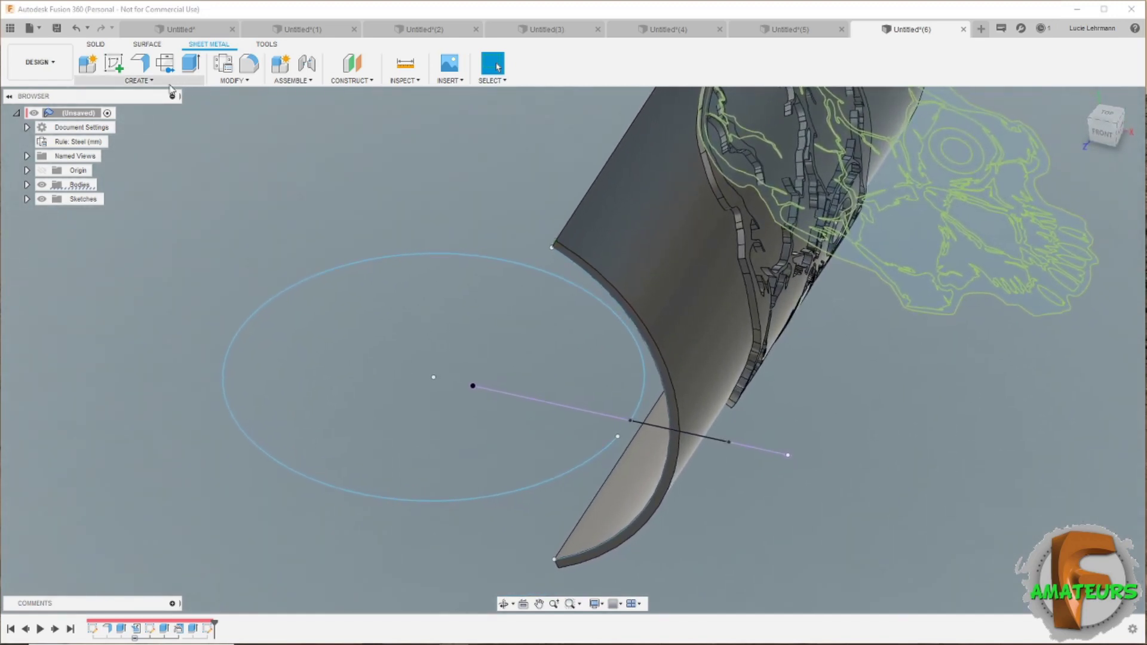
pyautogui.click(142, 66)
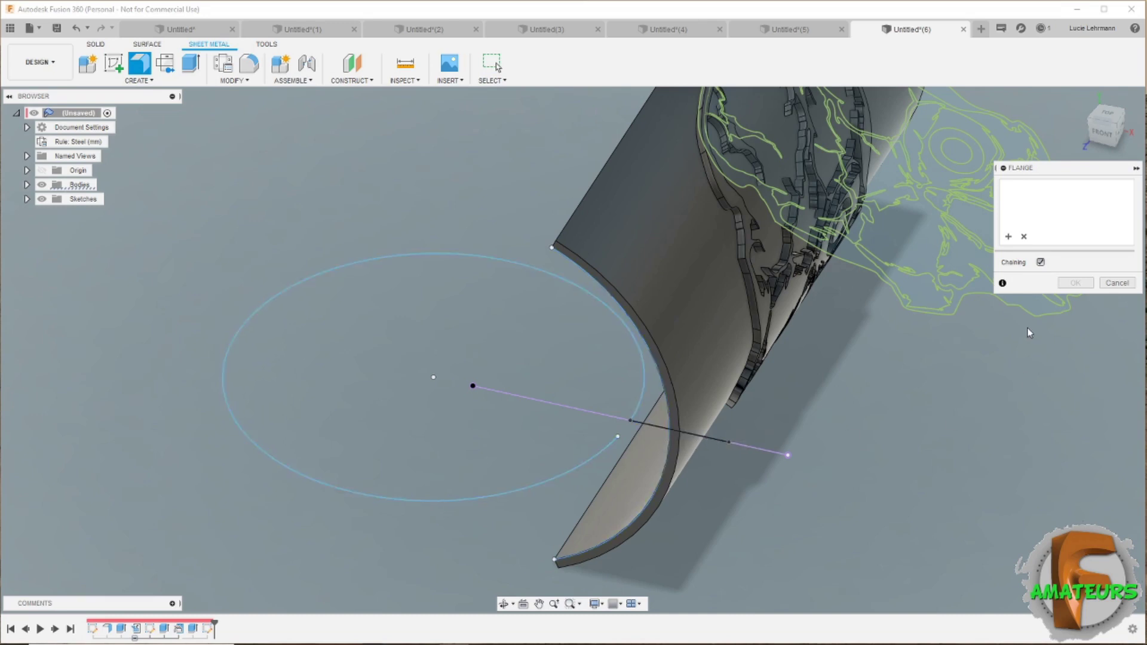
# - With chaining off, pick the sketched circle and set a symmetric 1 mm flange distance
pyautogui.click(1040, 262)
pyautogui.click(642, 396)
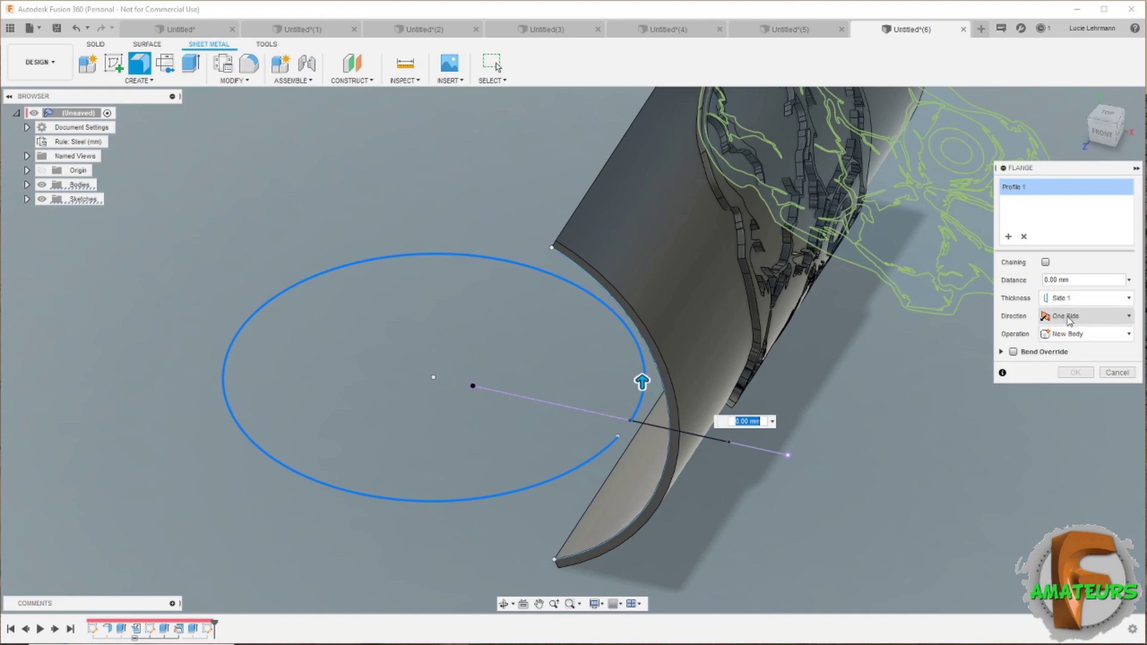
pyautogui.click(1087, 317)
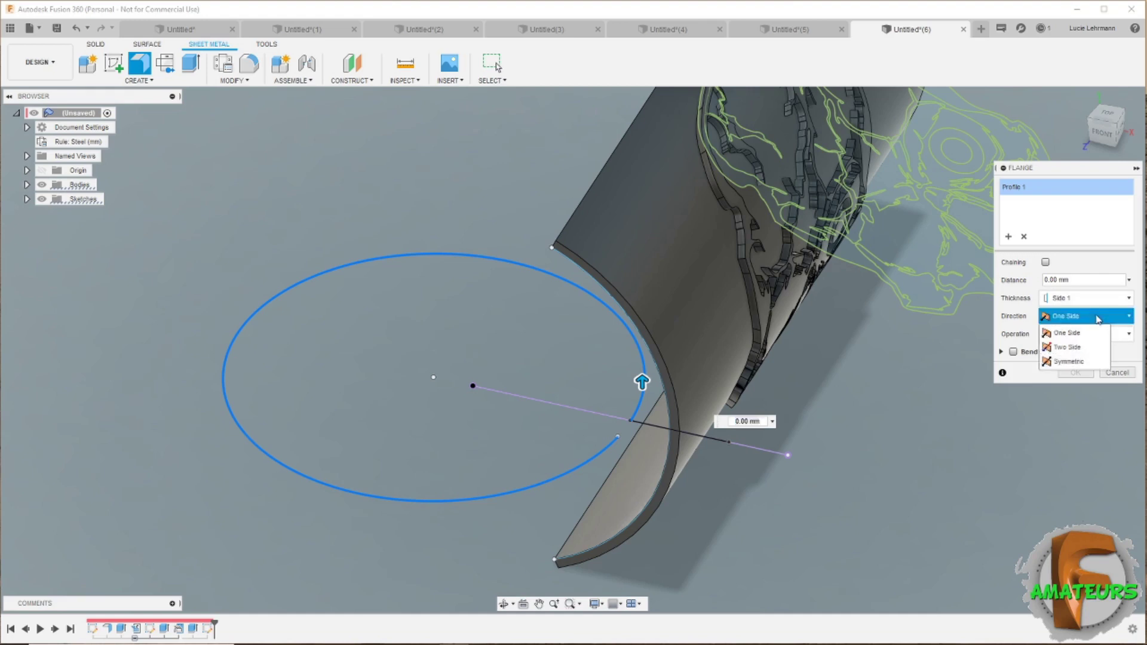
pyautogui.click(1075, 366)
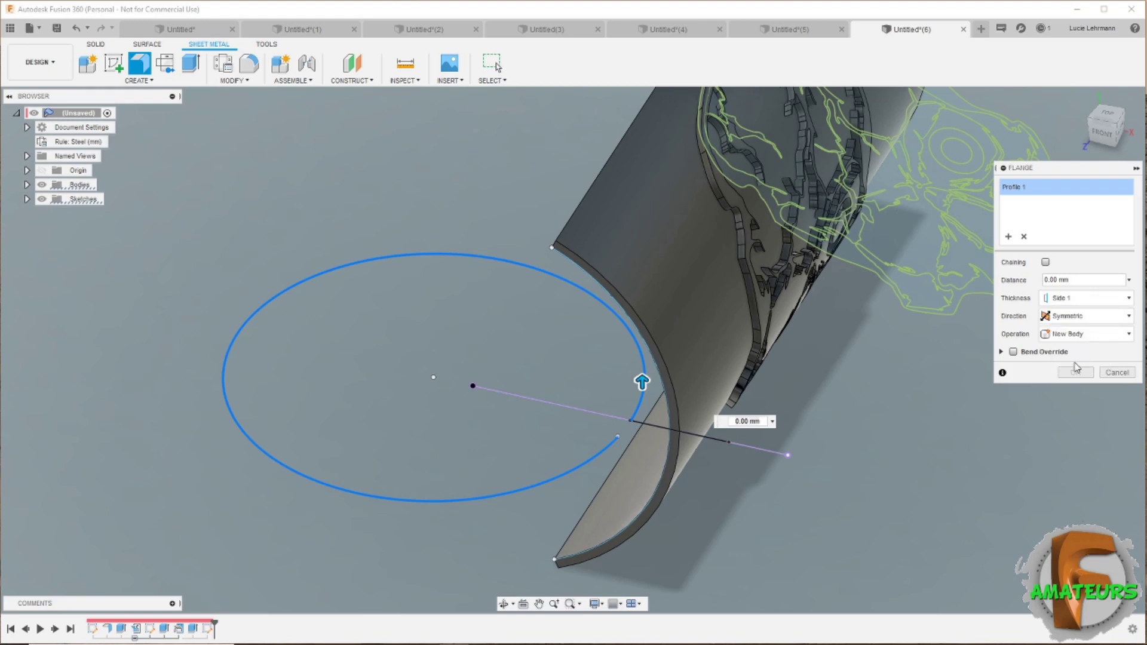
pyautogui.click(1051, 282)
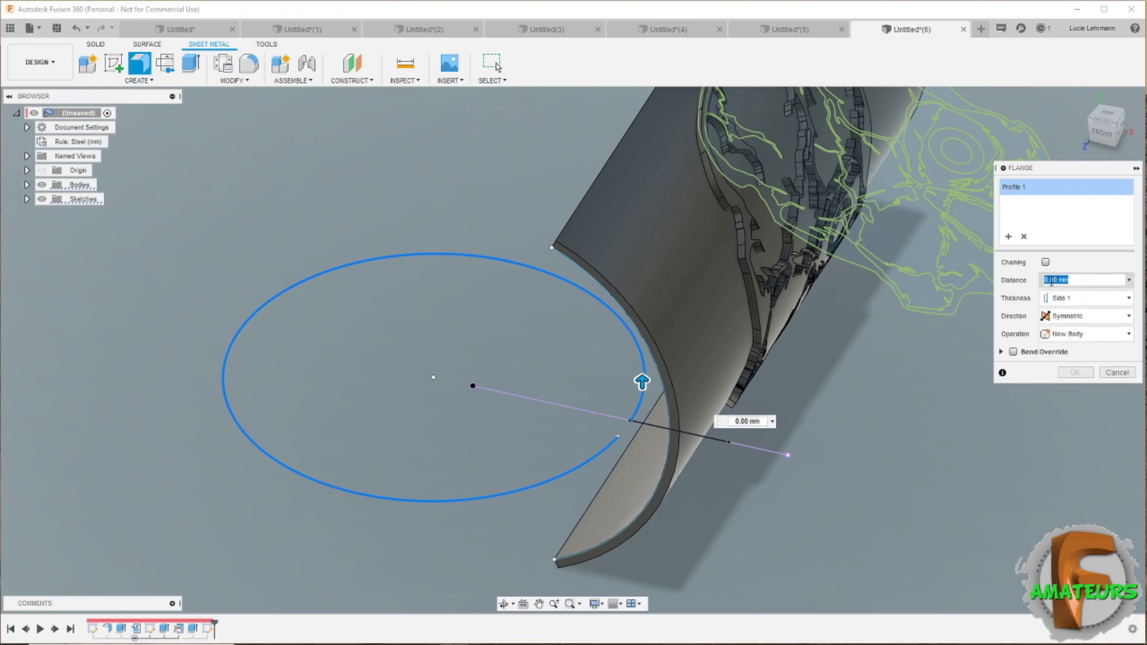
pyautogui.write('1')
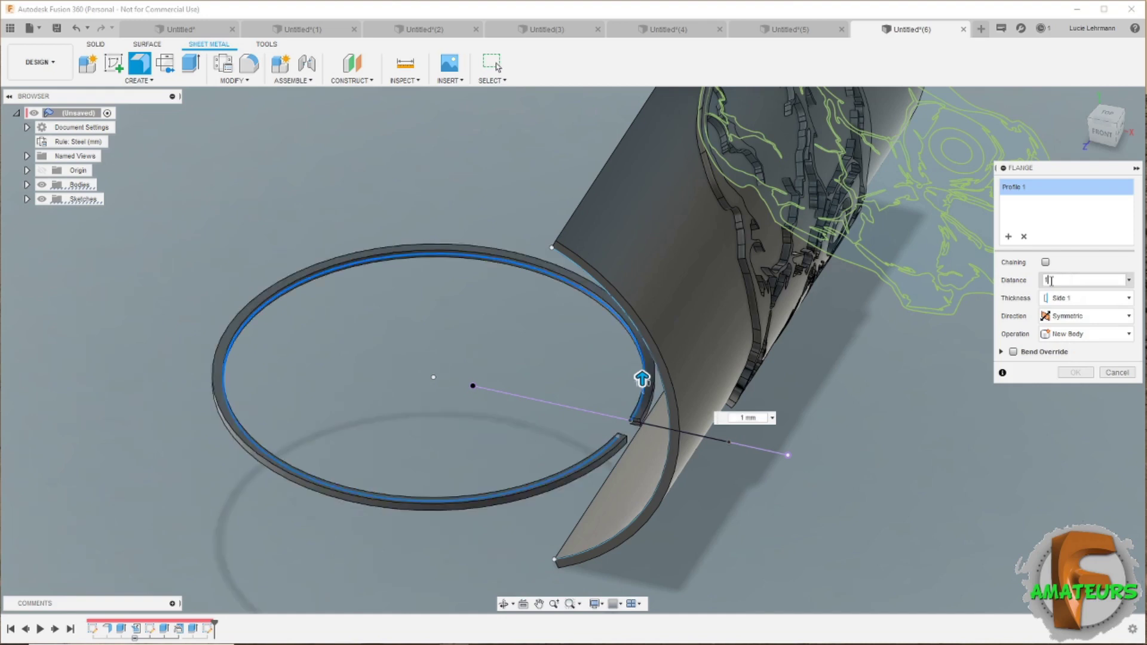
pyautogui.scroll(2, 609, 387)
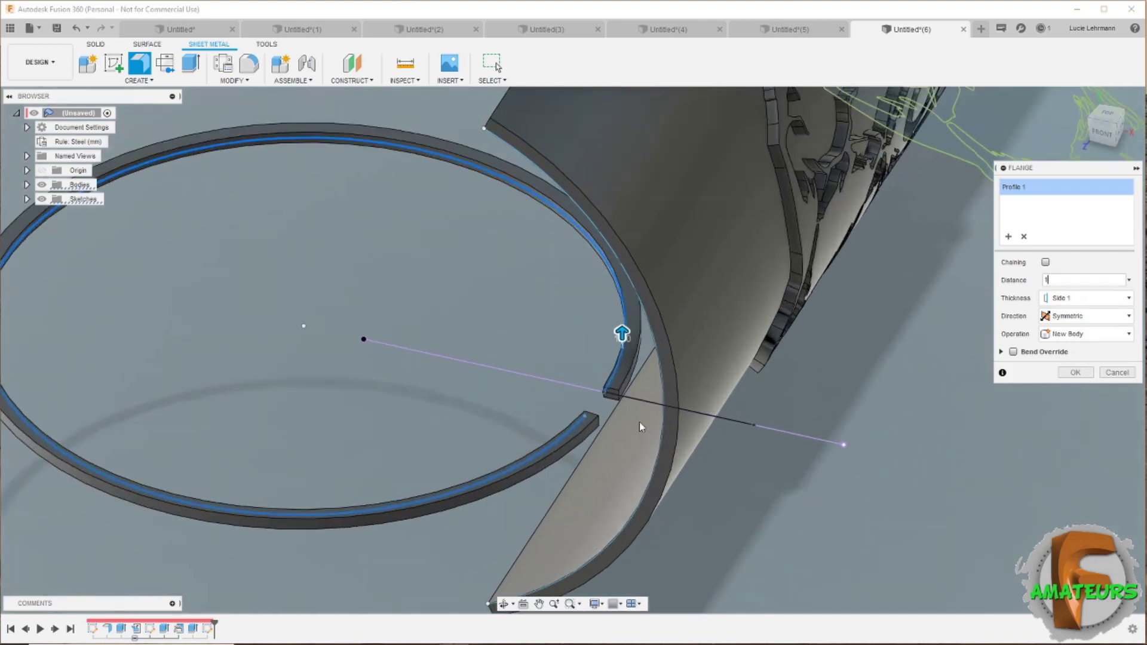
pyautogui.scroll(2, 609, 387)
pyautogui.scroll(2, 609, 387)
pyautogui.scroll(2, 609, 387)
pyautogui.scroll(1, 633, 400)
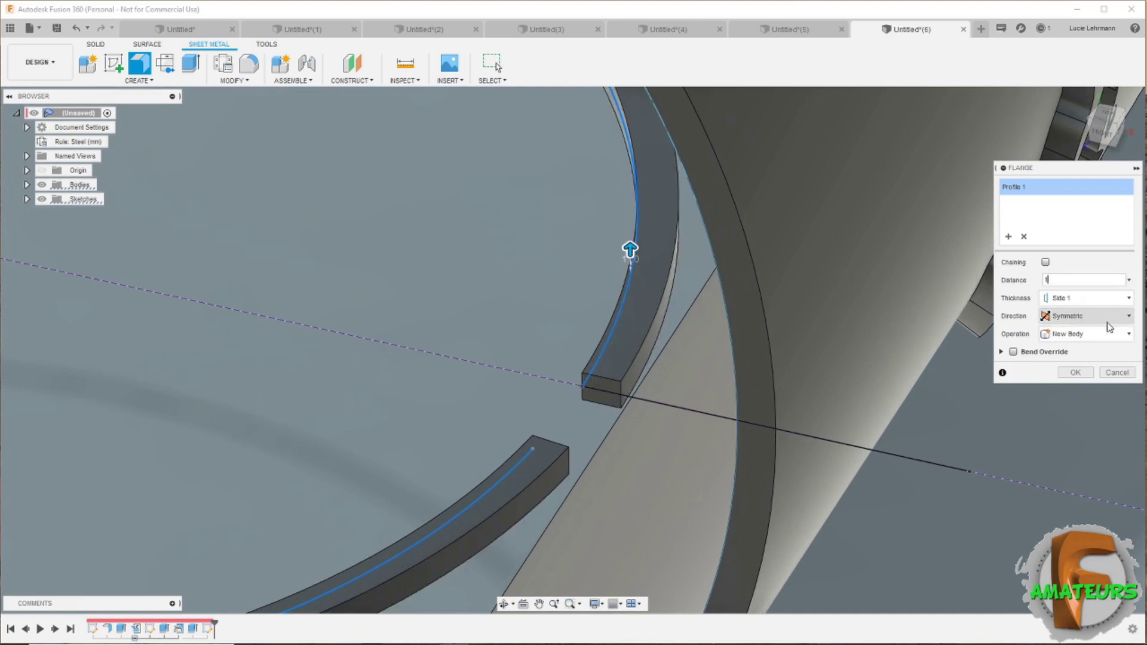
# - Put the flange thickness on Side 2 and create the 1 mm flange
pyautogui.click(1099, 300)
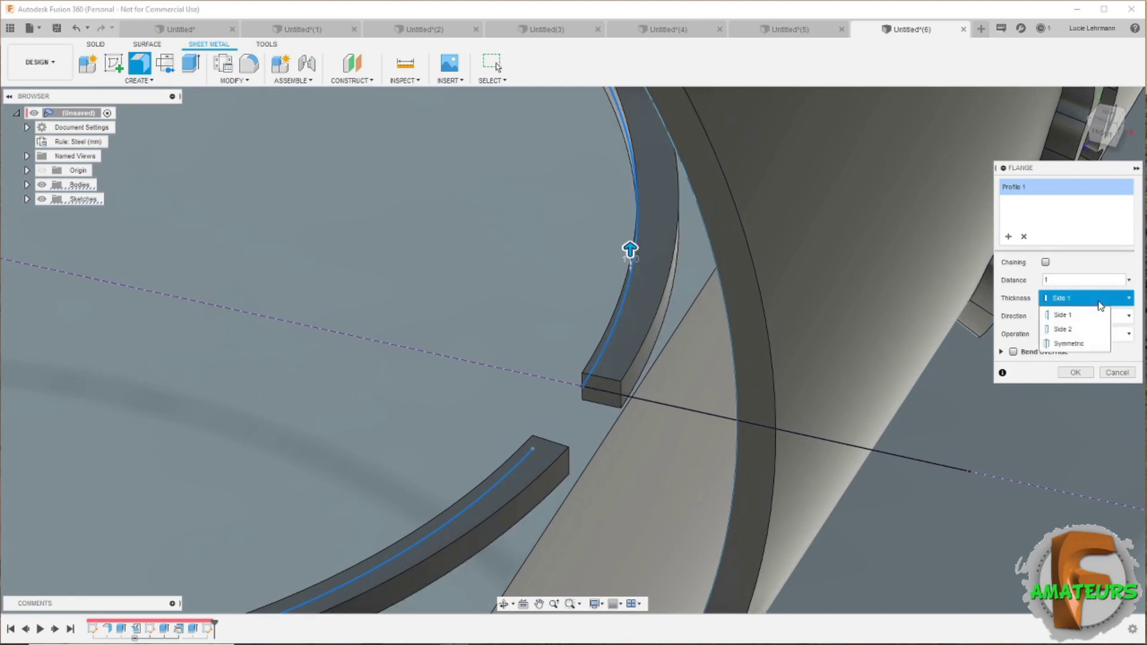
pyautogui.click(1069, 344)
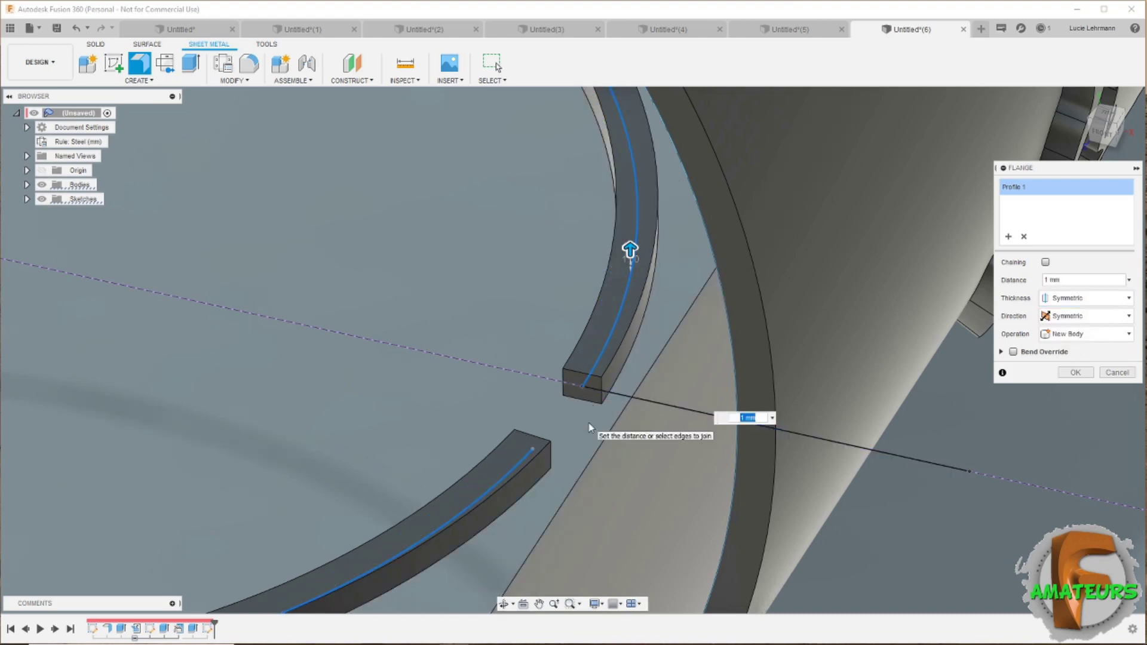
pyautogui.click(1096, 301)
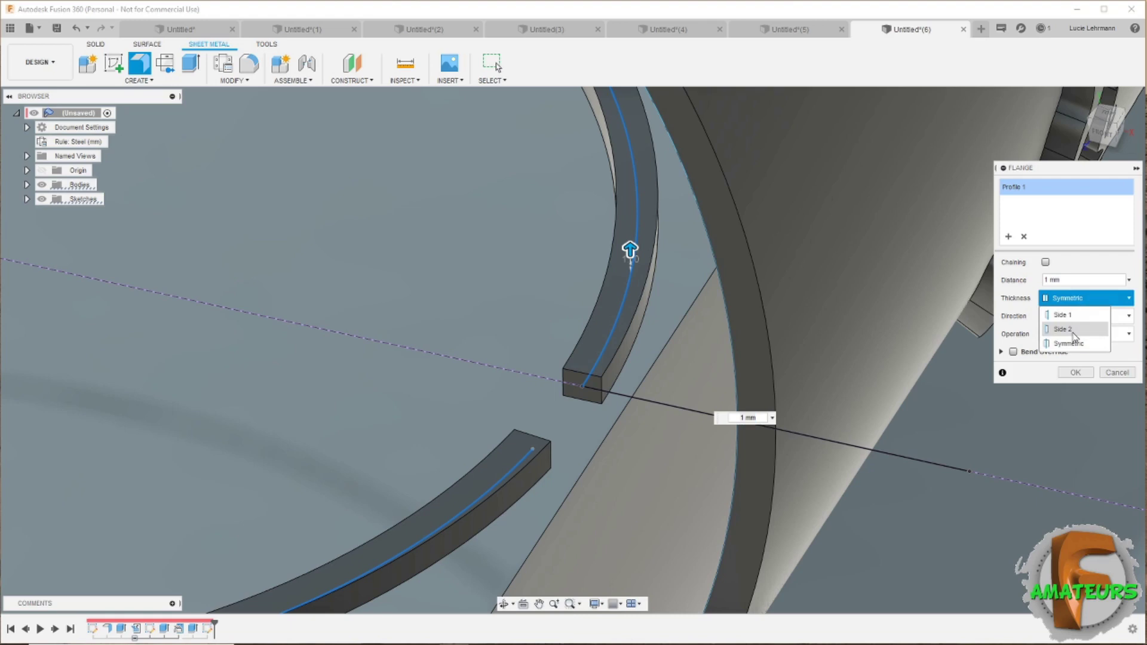
pyautogui.click(1073, 332)
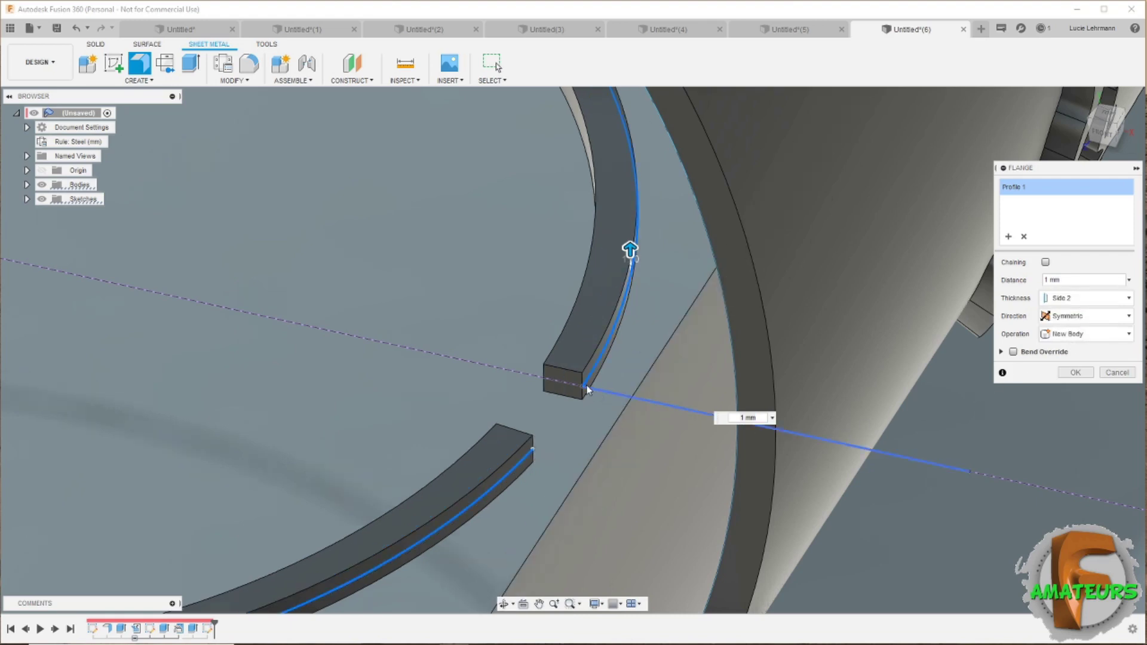
pyautogui.click(1075, 373)
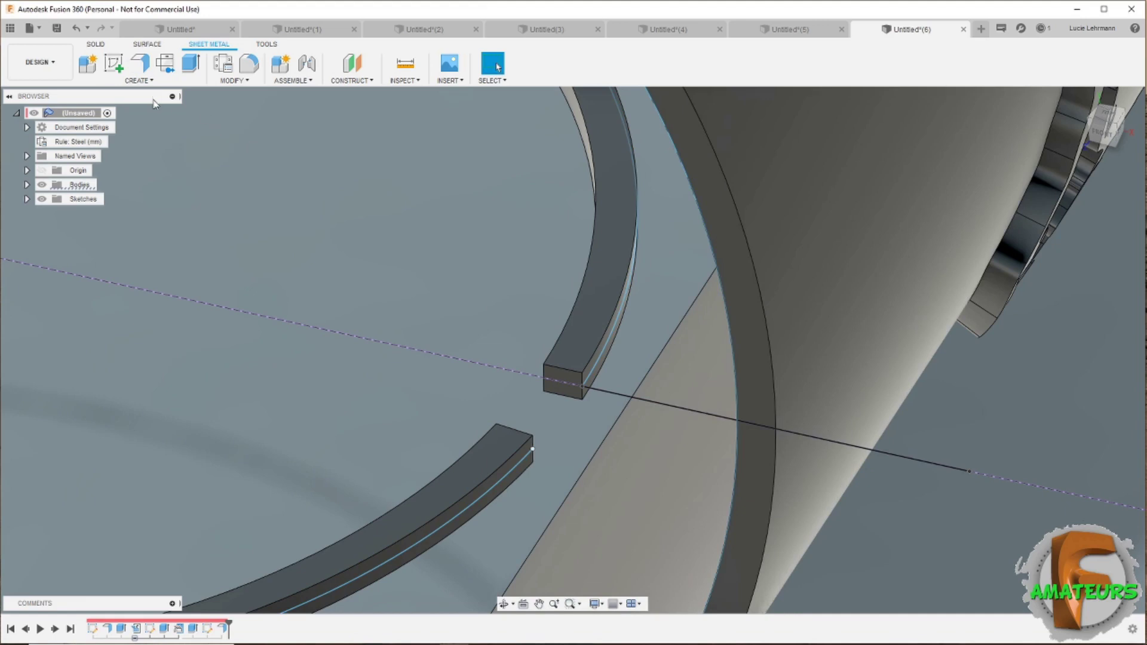
pyautogui.click(191, 63)
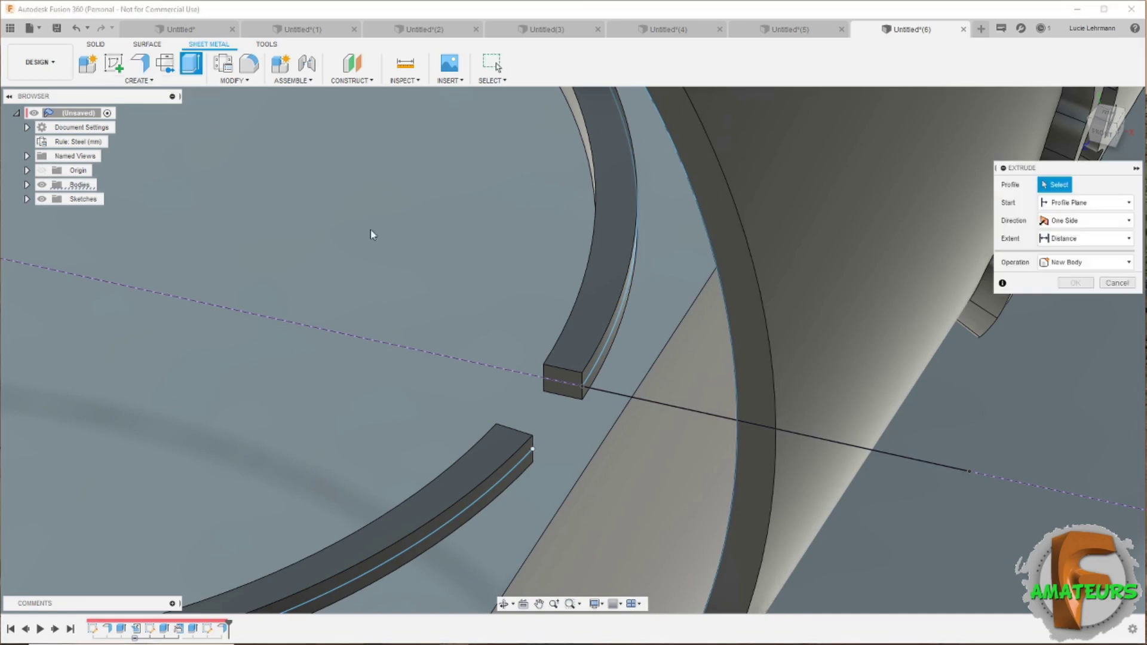
# - Extrude the flange's square end face 1 mm, joined onto the ring
pyautogui.click(565, 379)
pyautogui.write('1')
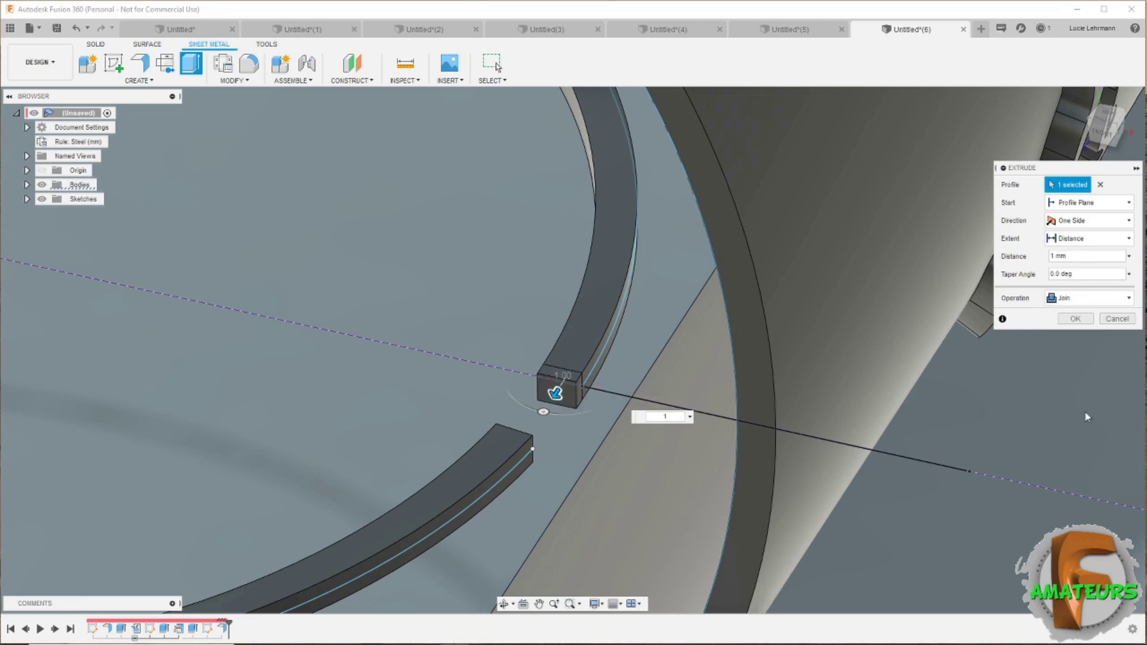
pyautogui.click(1079, 319)
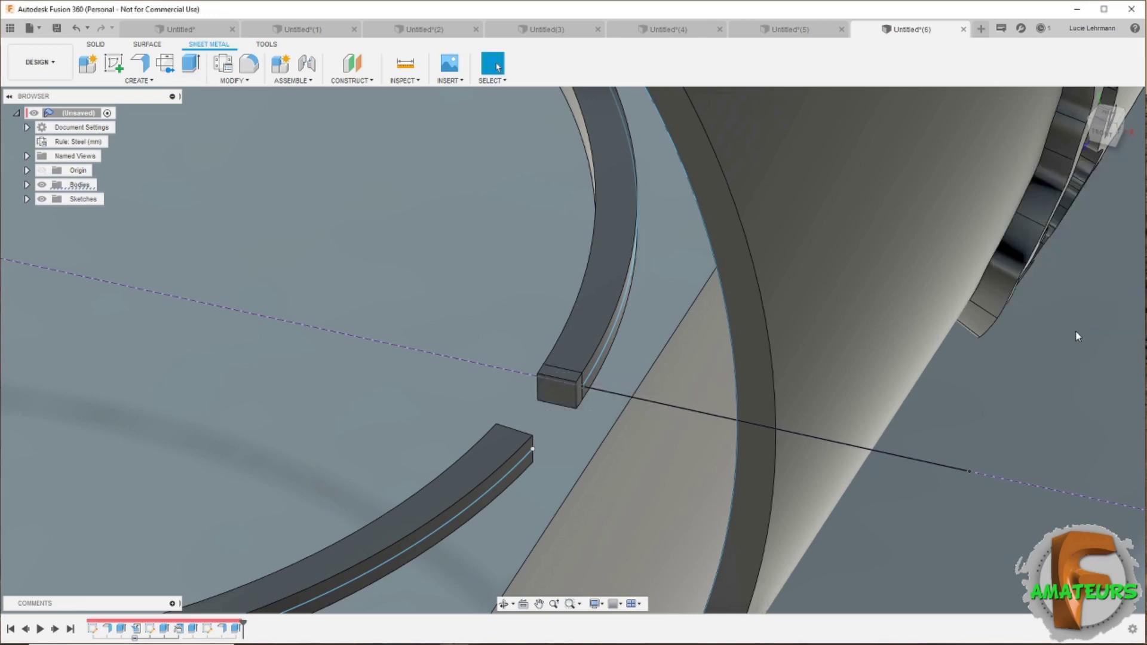
# - Unfold the curved flange bend flat, keeping the square end face stationary
pyautogui.click(251, 86)
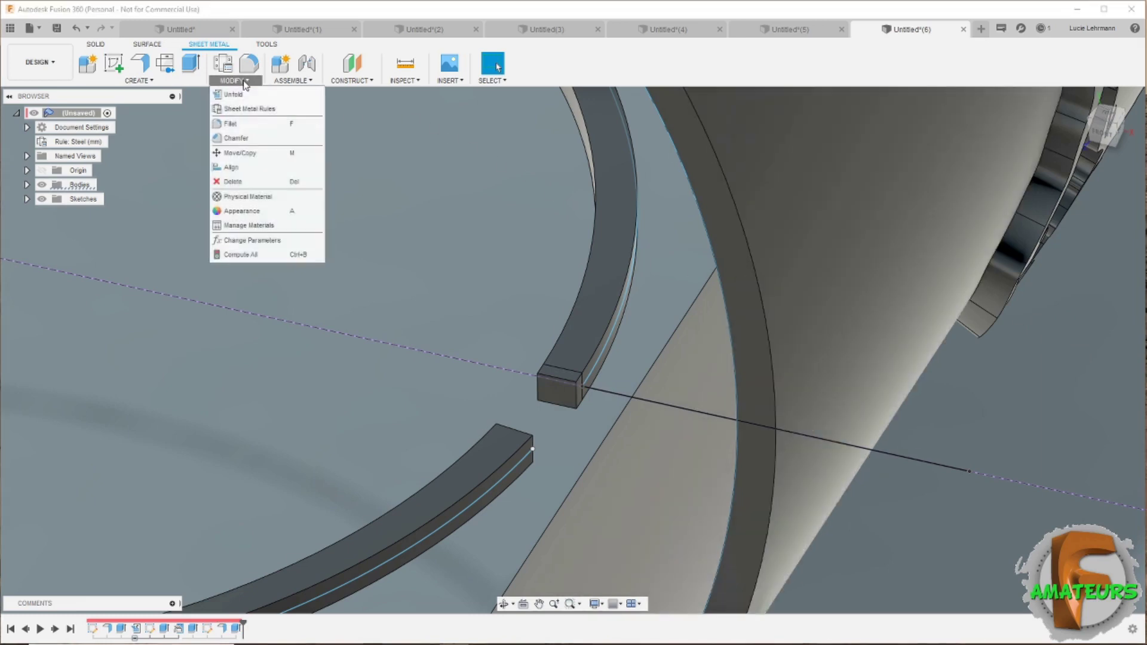
pyautogui.click(246, 96)
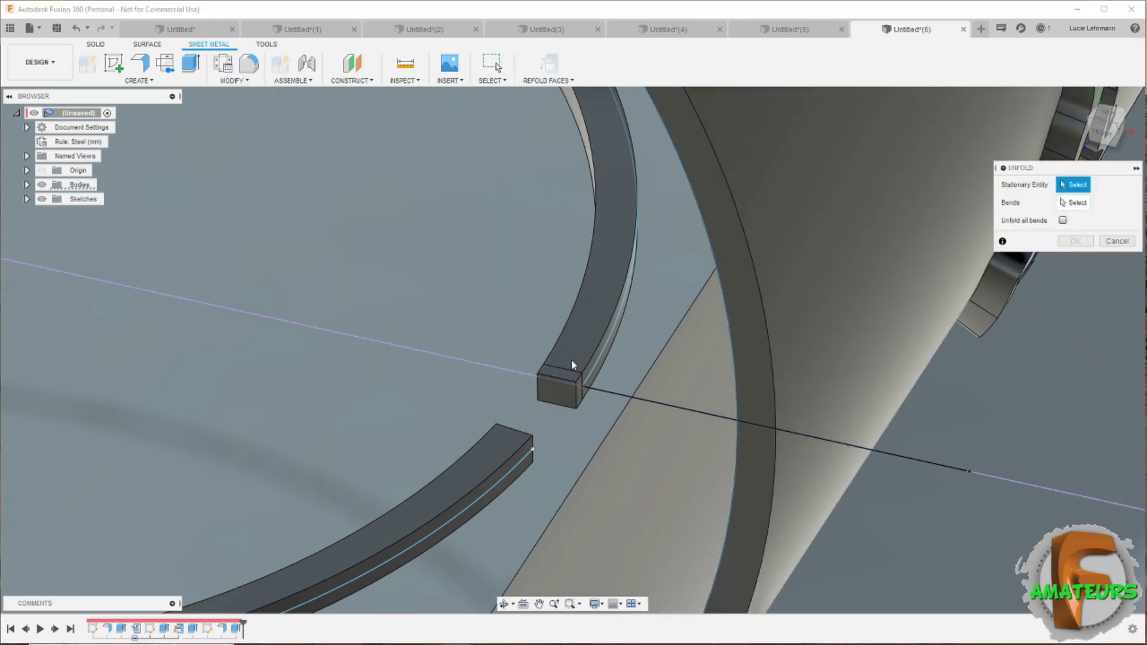
pyautogui.click(579, 391)
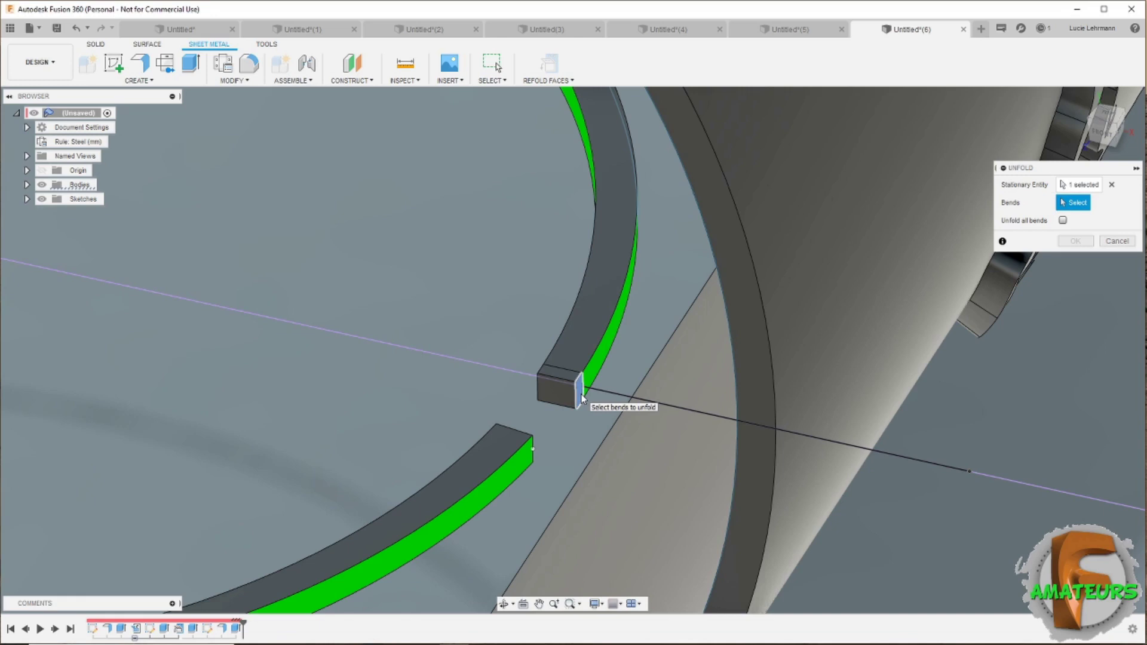
pyautogui.click(599, 367)
pyautogui.click(1075, 241)
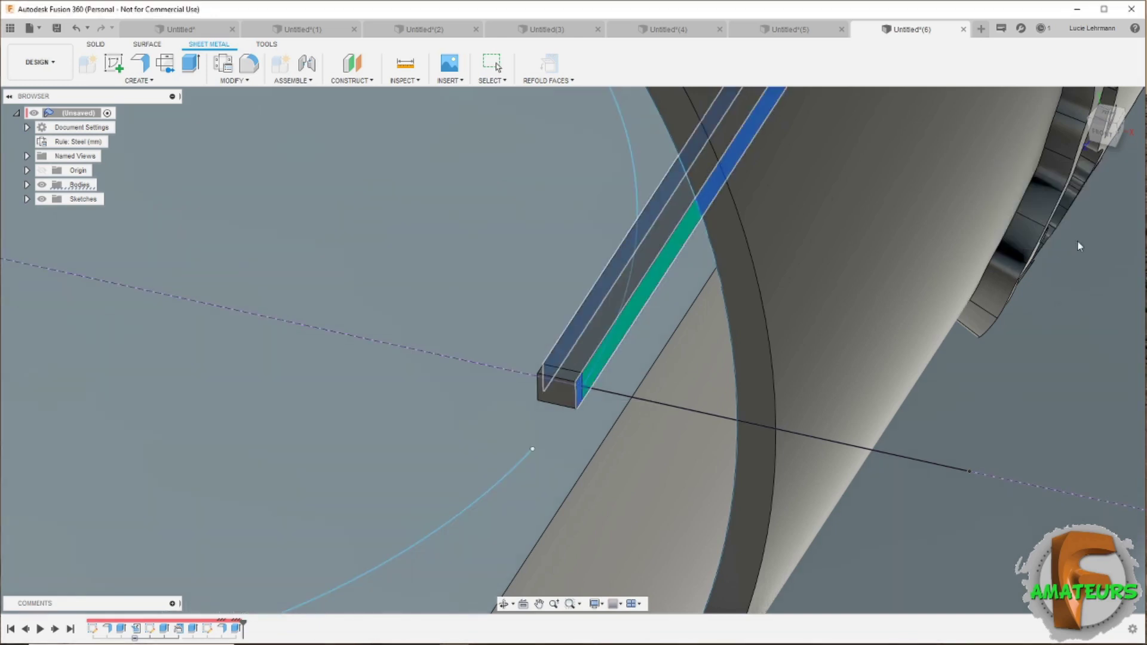
# - Switch to the FRONT view, expand Bodies and select Body2
pyautogui.click(1105, 136)
pyautogui.moveTo(1028, 273); pyautogui.dragTo(707, 432)
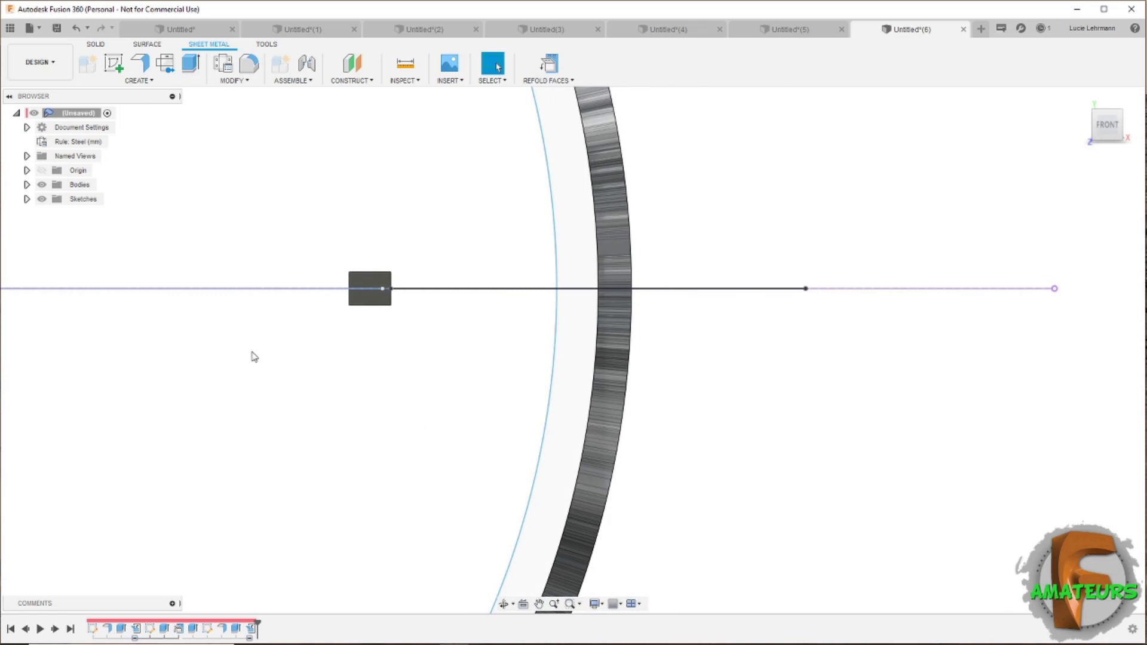
pyautogui.click(26, 185)
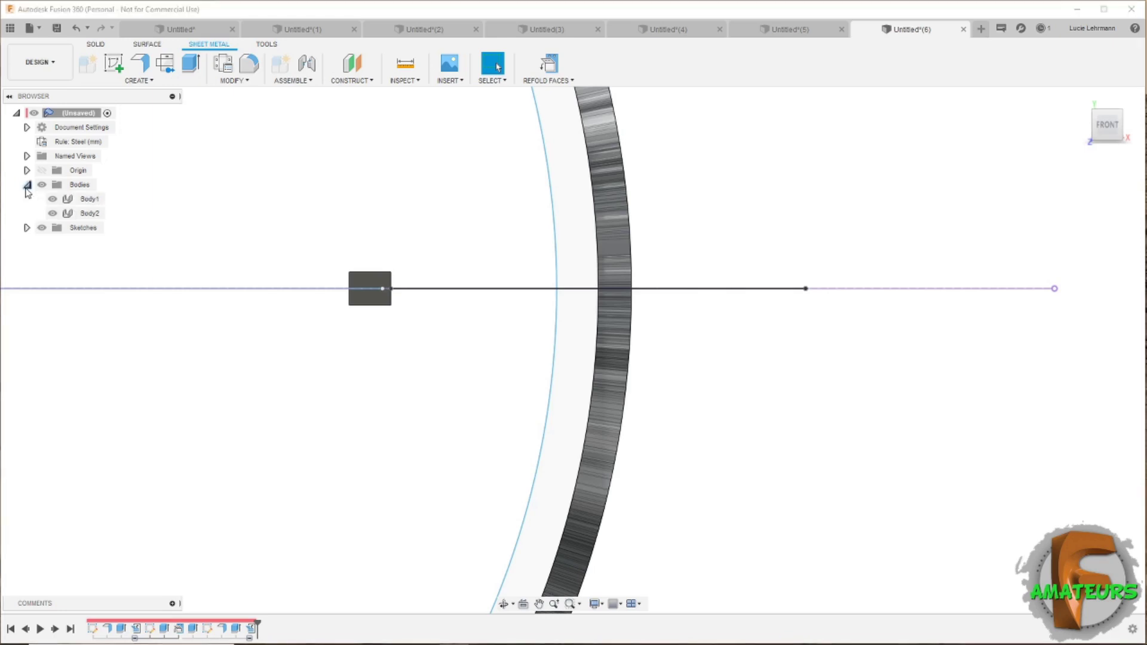
pyautogui.click(92, 215)
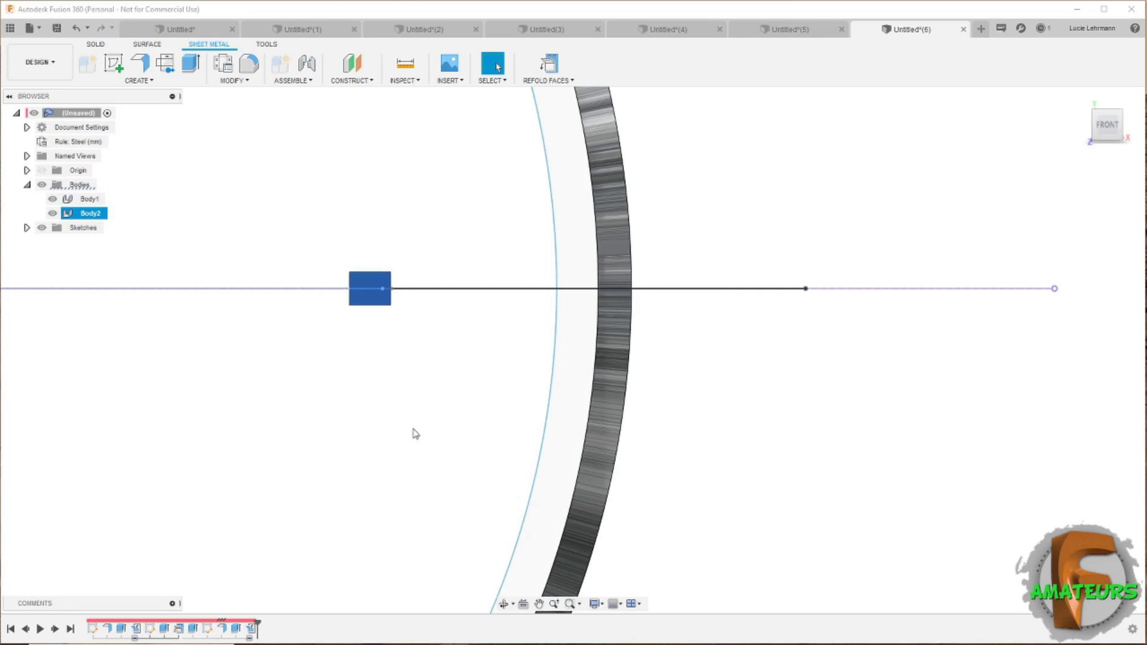
# - Move Body2 with Move/Copy, dragging it about 8 mm right along X
pyautogui.rightClick(99, 213)
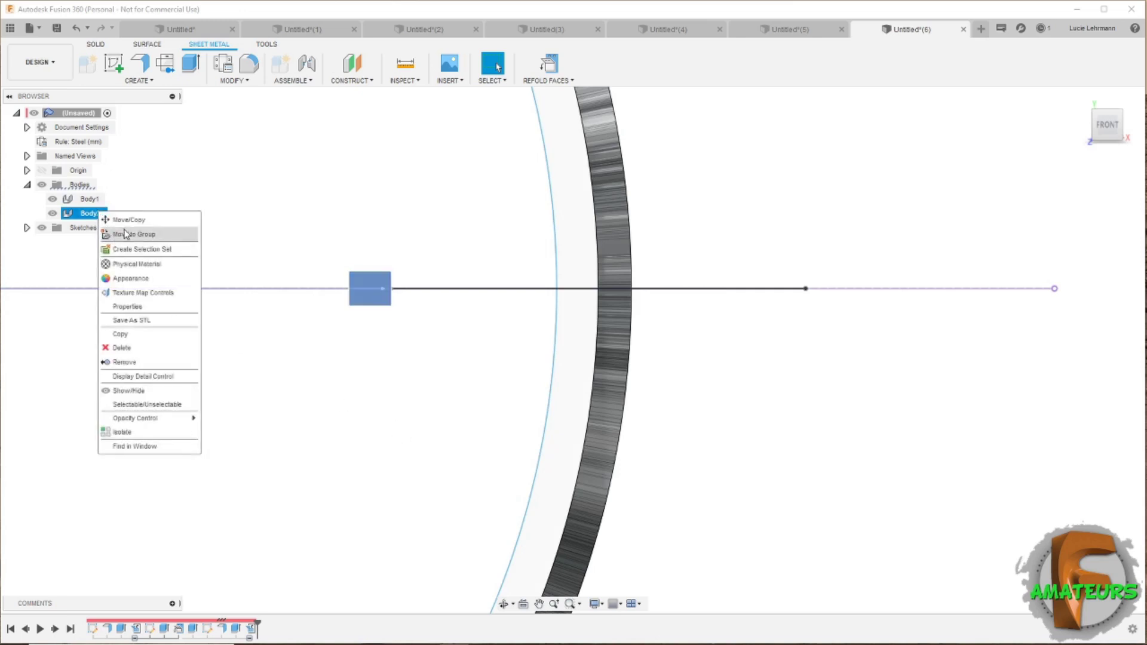
pyautogui.click(128, 220)
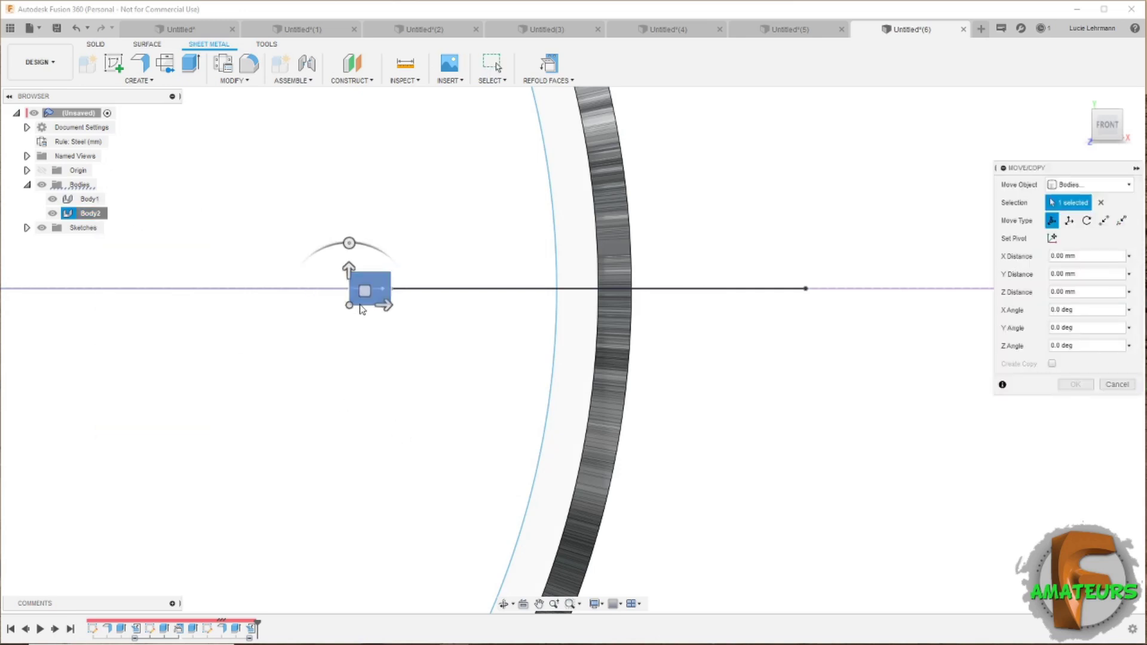
pyautogui.scroll(4, 377, 309)
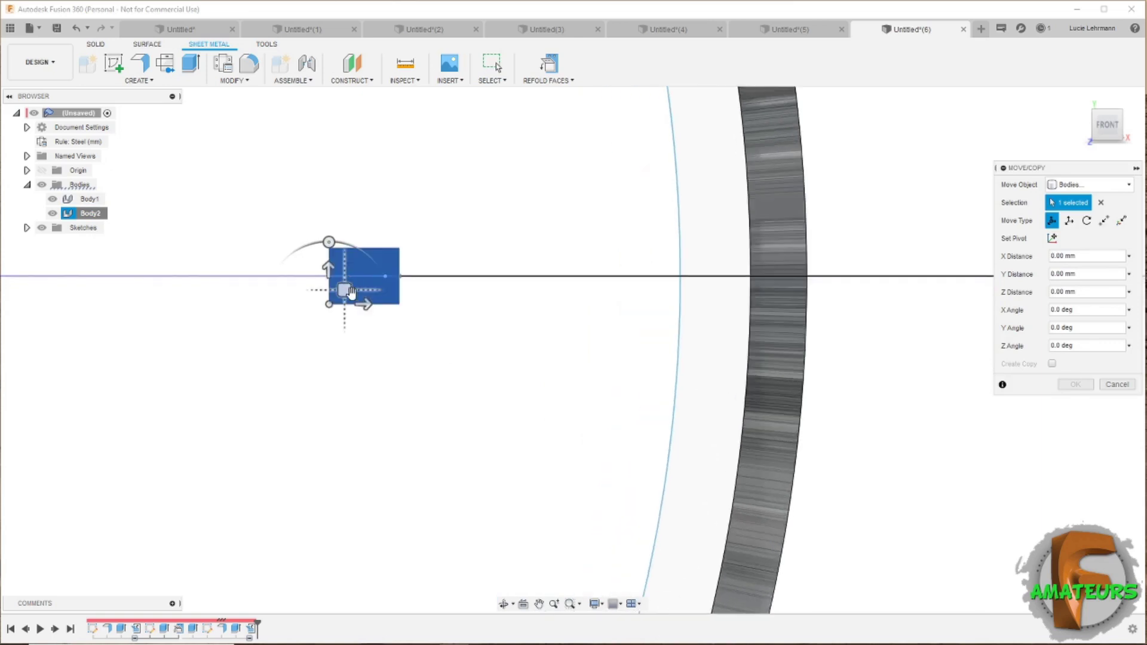
pyautogui.moveTo(363, 302); pyautogui.dragTo(636, 293)
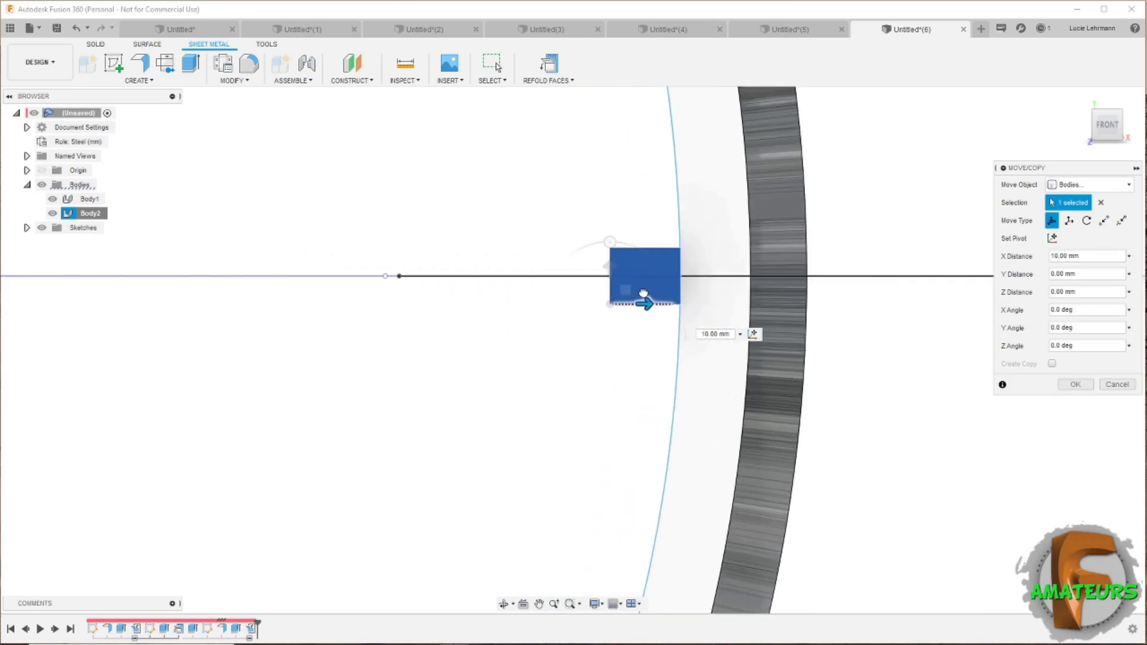
pyautogui.scroll(3, 727, 274)
pyautogui.scroll(2, 725, 274)
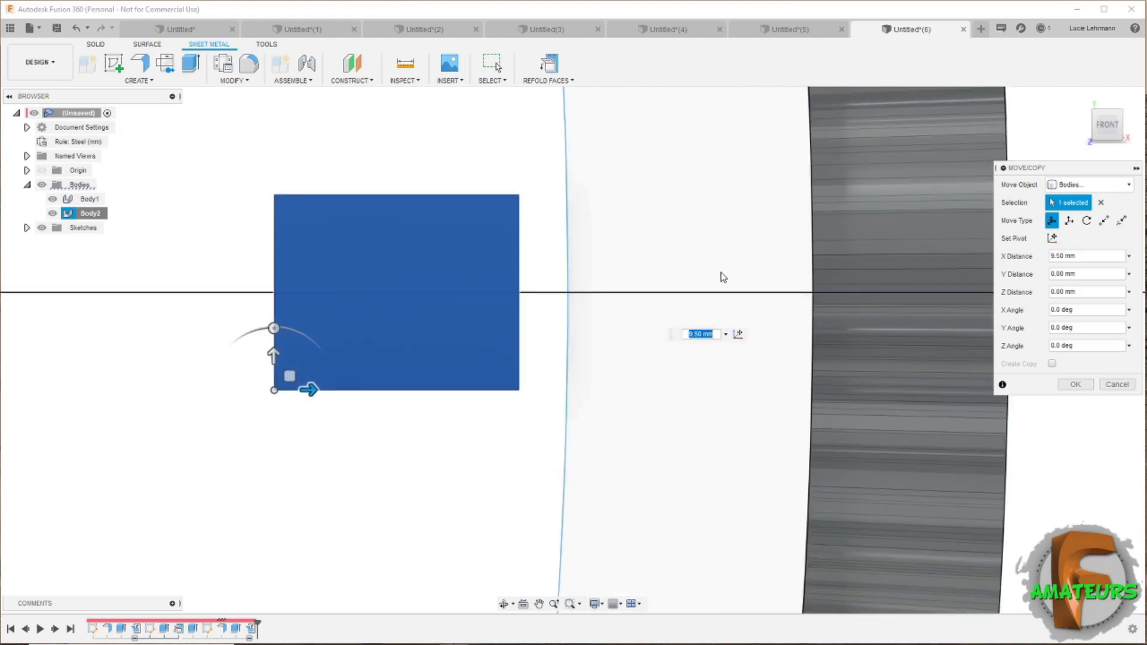
pyautogui.scroll(1, 597, 346)
pyautogui.moveTo(191, 410)
pyautogui.mouseDown()
pyautogui.moveTo(412, 389)
pyautogui.moveTo(248, 409)
pyautogui.mouseUp()
# - Set Body2's X offset to exactly 10.00 mm and commit the move
pyautogui.scroll(1, 251, 418)
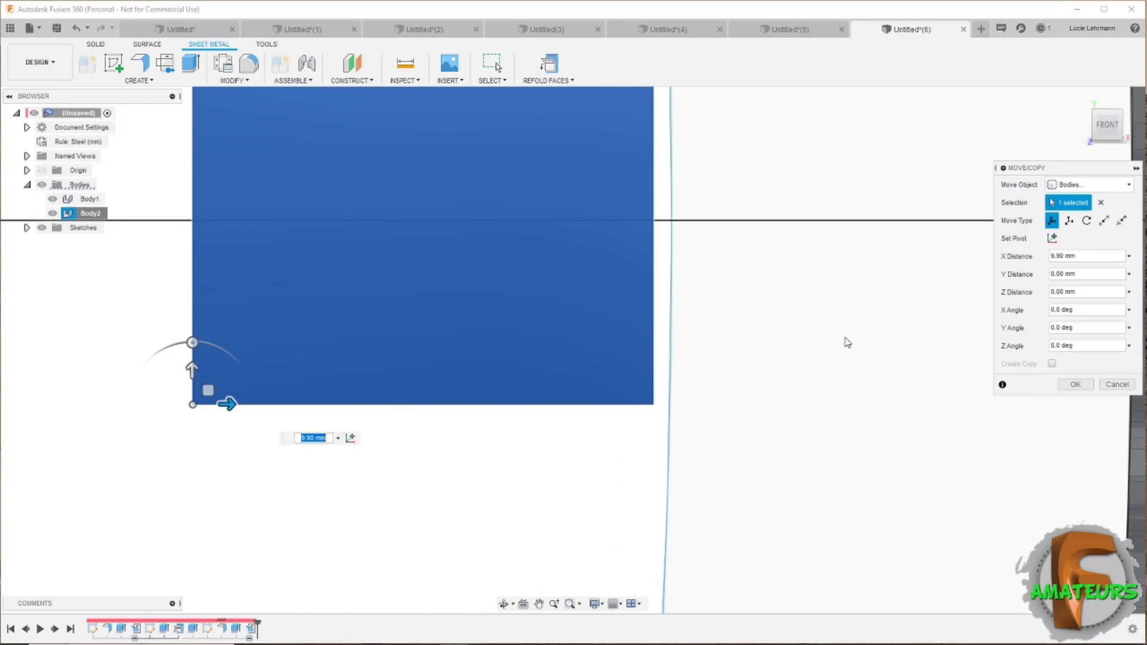
pyautogui.moveTo(847, 342); pyautogui.dragTo(753, 417, button='middle')
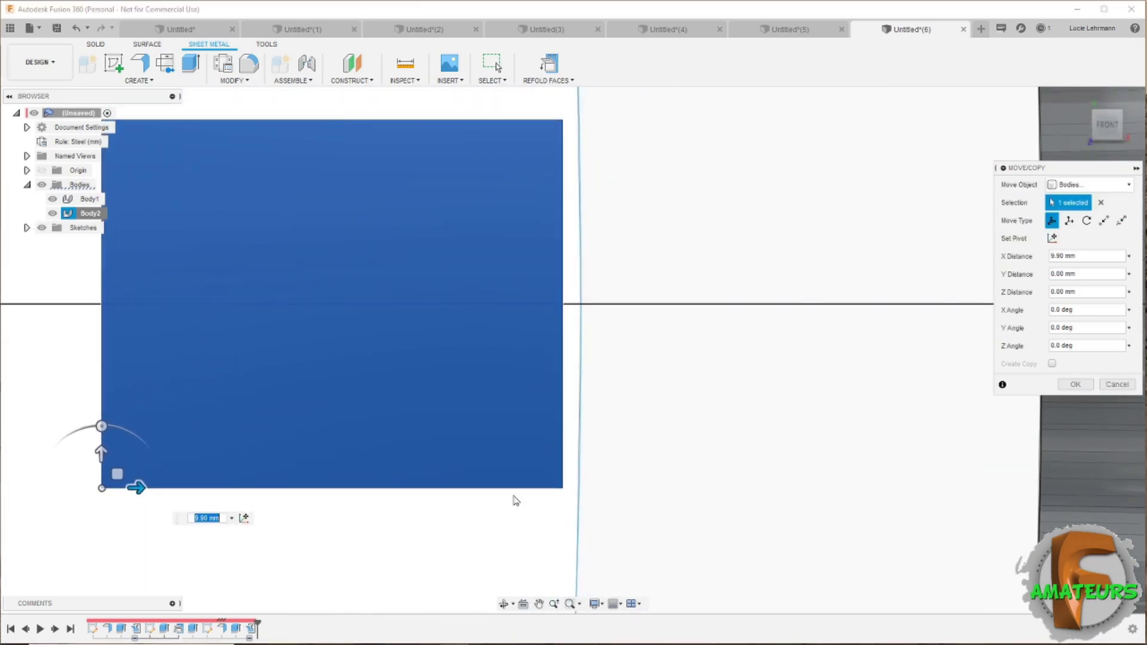
pyautogui.click(139, 488)
pyautogui.moveTo(144, 489)
pyautogui.mouseDown()
pyautogui.moveTo(157, 488)
pyautogui.moveTo(137, 488)
pyautogui.mouseUp()
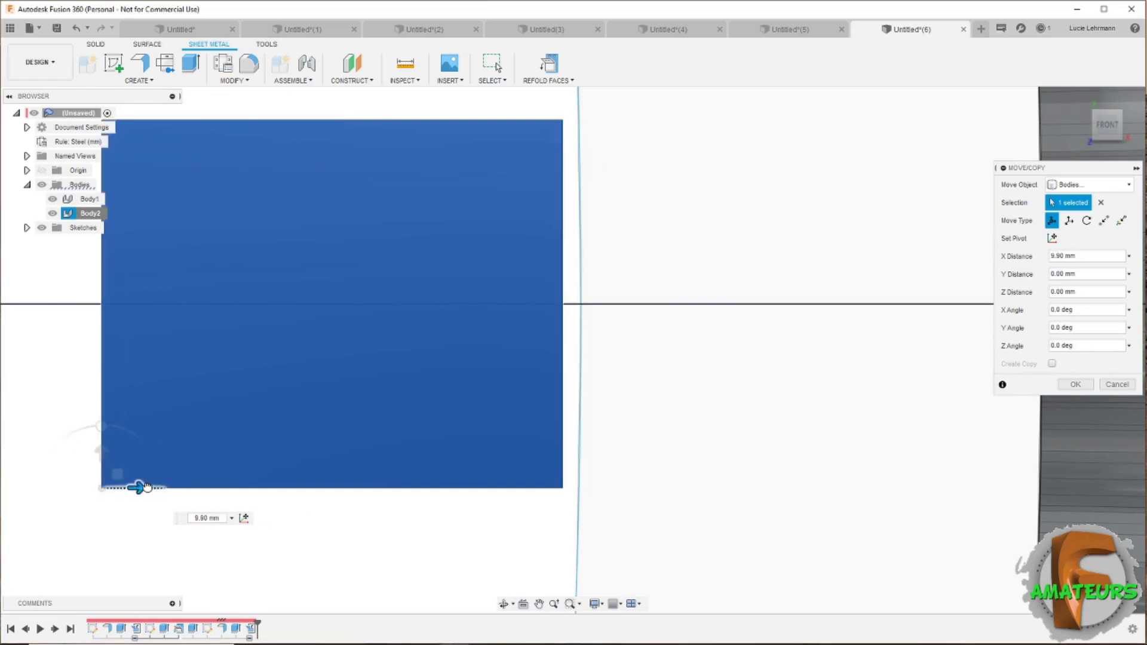
pyautogui.click(1075, 385)
pyautogui.moveTo(1032, 366)
pyautogui.keyDown('shift'); pyautogui.mouseDown(button='middle')
pyautogui.moveTo(908, 379)
pyautogui.moveTo(978, 391)
pyautogui.moveTo(956, 382)
pyautogui.mouseUp(button='middle'); pyautogui.keyUp('shift')
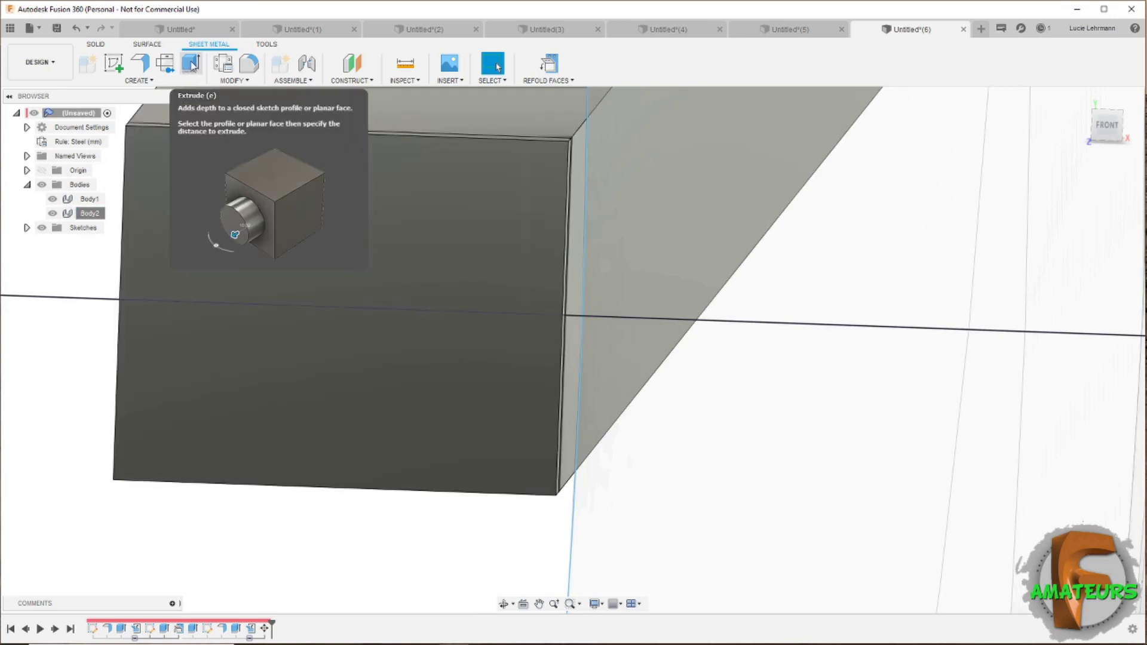
# - Extrude the block's side face To Object up to the curved sheet, joined into Body2
pyautogui.click(192, 65)
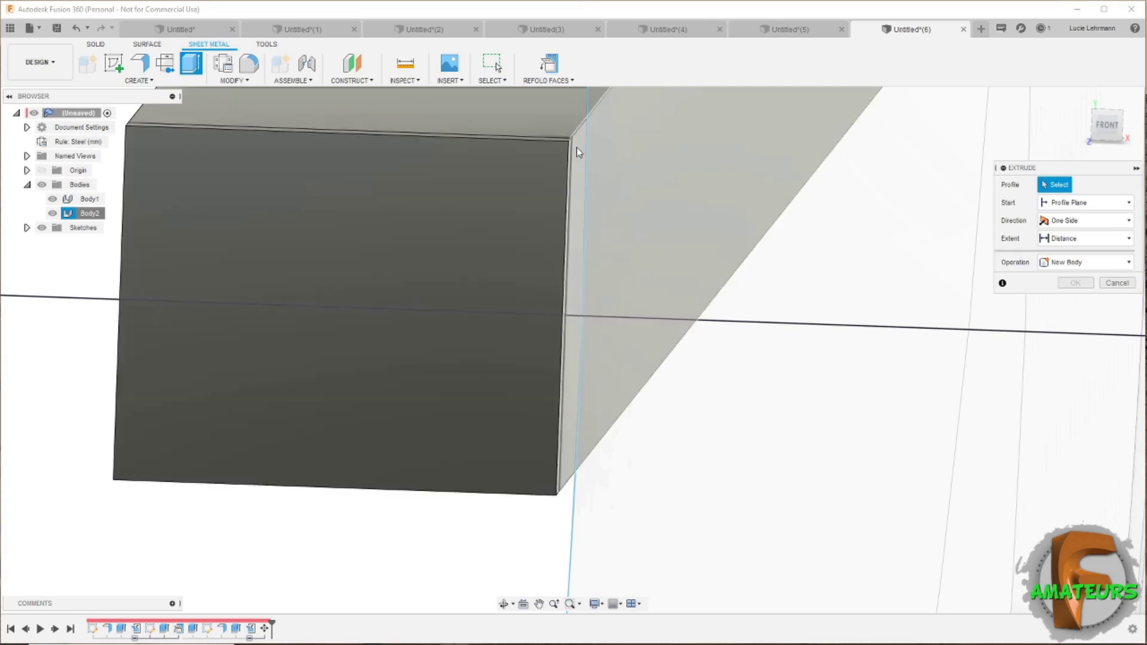
pyautogui.click(578, 153)
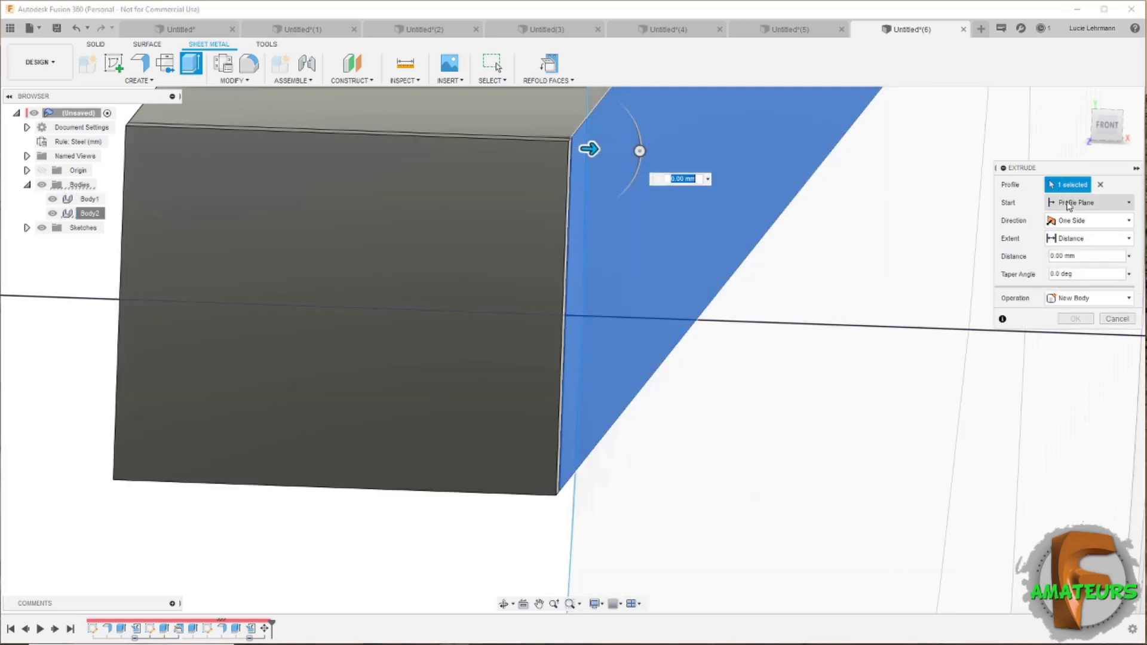
pyautogui.click(1108, 241)
pyautogui.click(1083, 271)
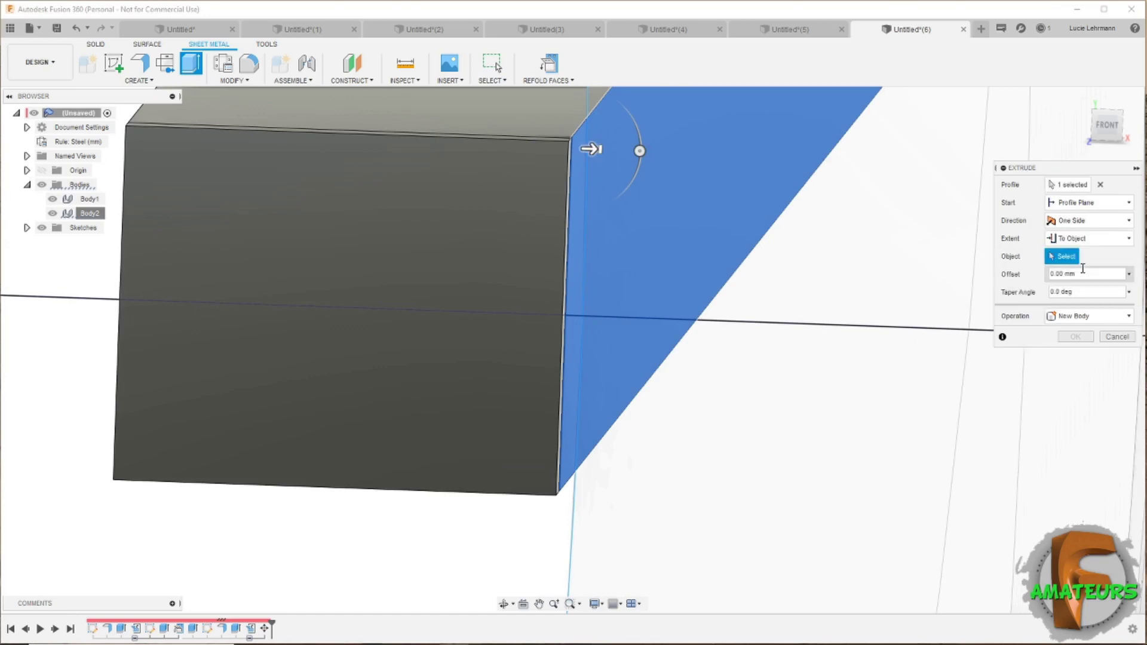
pyautogui.moveTo(590, 146)
pyautogui.keyDown('shift'); pyautogui.mouseDown(button='middle')
pyautogui.moveTo(623, 223)
pyautogui.moveTo(527, 172)
pyautogui.mouseUp(button='middle'); pyautogui.keyUp('shift')
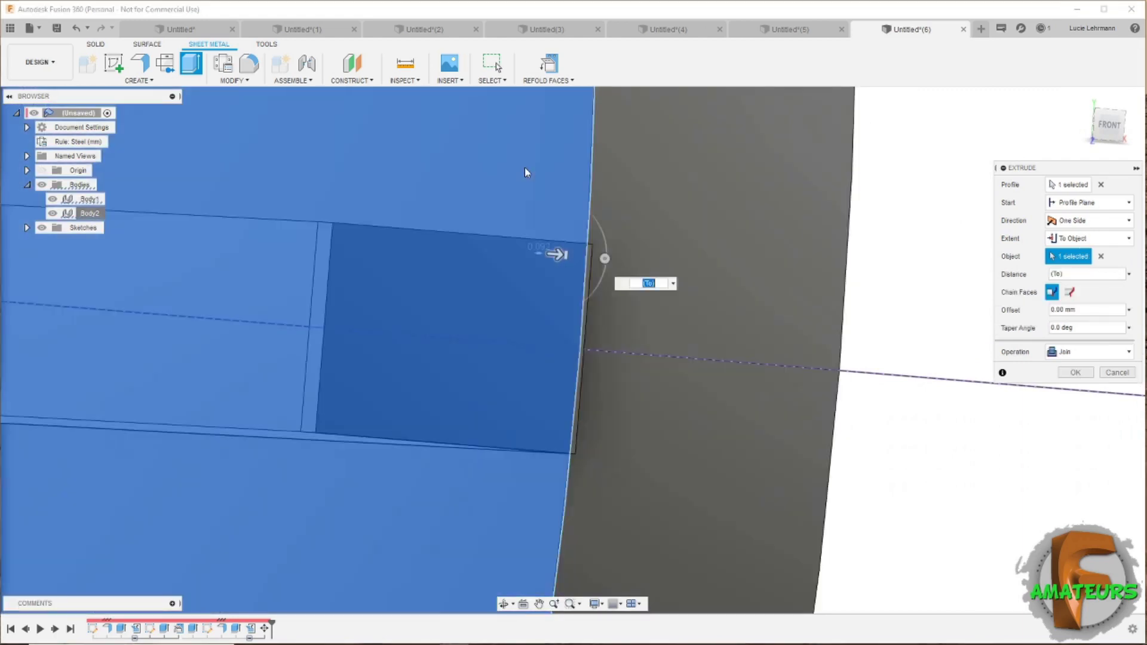
pyautogui.click(527, 172)
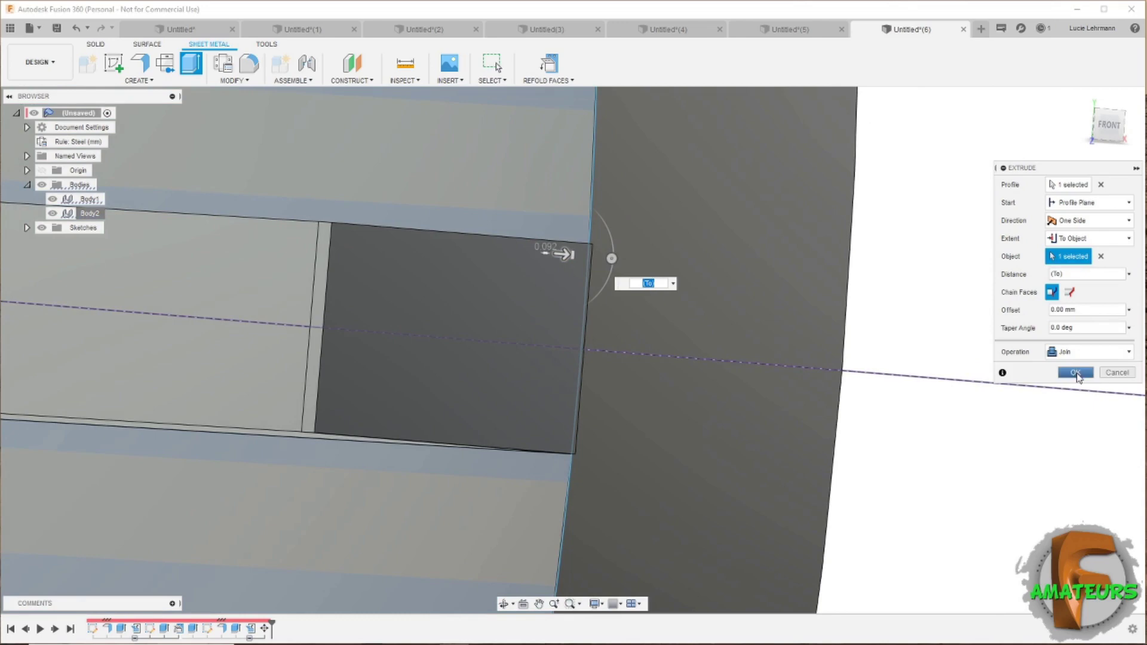
pyautogui.click(1075, 373)
pyautogui.scroll(-3, 1071, 378)
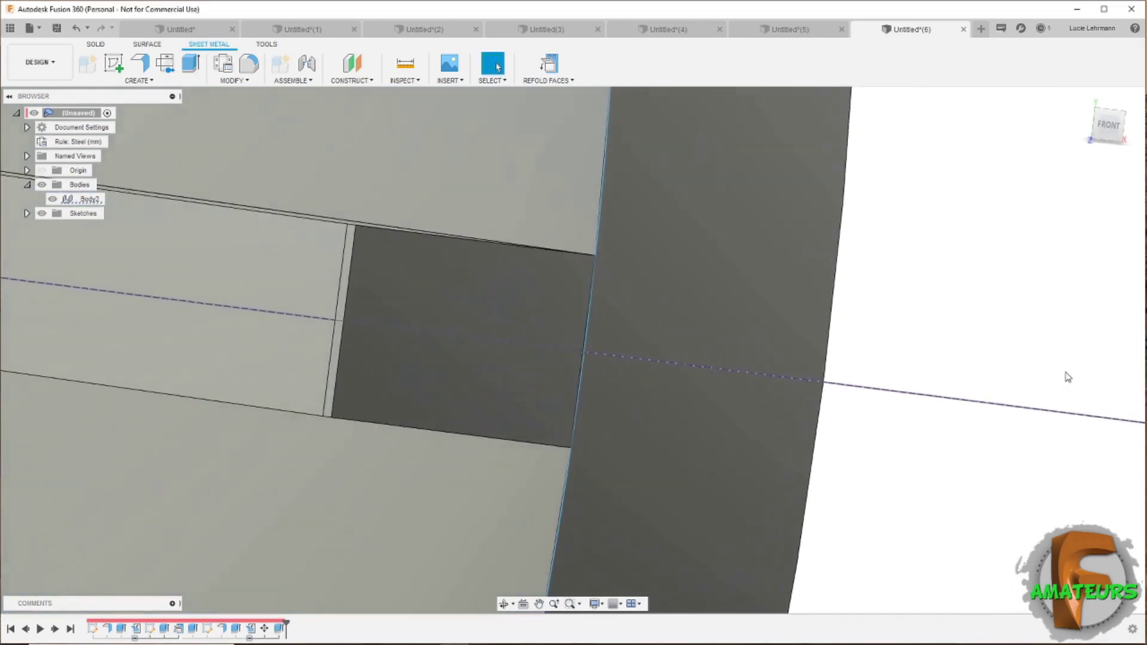
pyautogui.moveTo(1066, 377)
pyautogui.keyDown('shift'); pyautogui.mouseDown(button='middle')
pyautogui.moveTo(995, 353)
pyautogui.moveTo(236, 235)
pyautogui.mouseUp(button='middle'); pyautogui.keyUp('shift')
pyautogui.scroll(-5, 1040, 354)
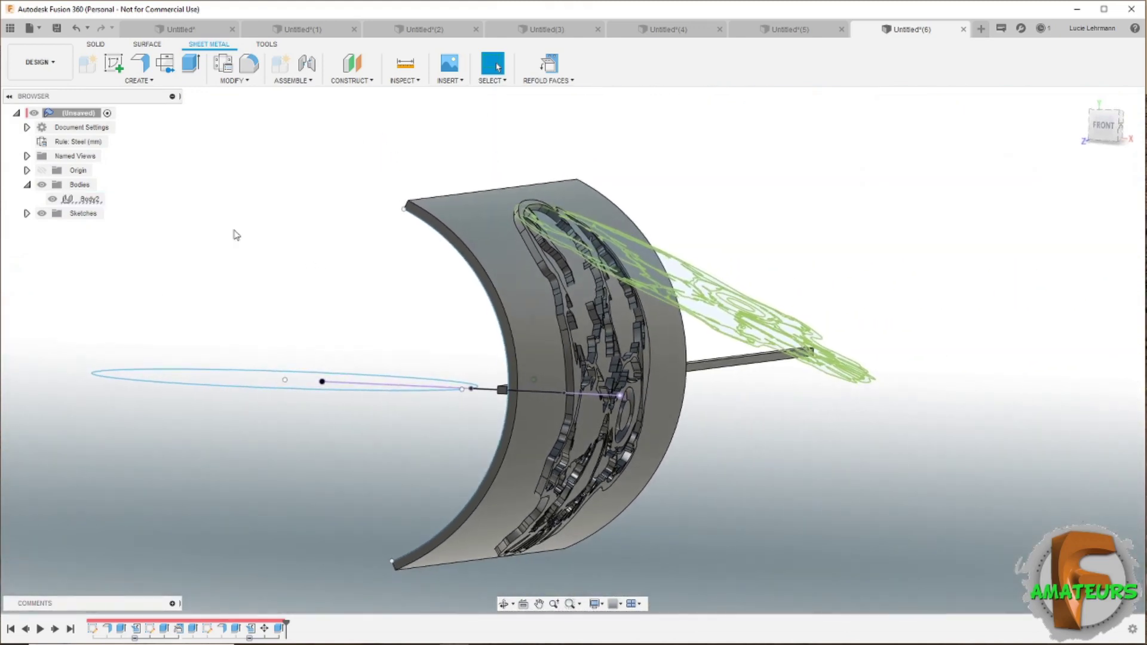
# - Hide the Sketches folder so only Body2, the shell with its ring flange, shows
pyautogui.click(42, 214)
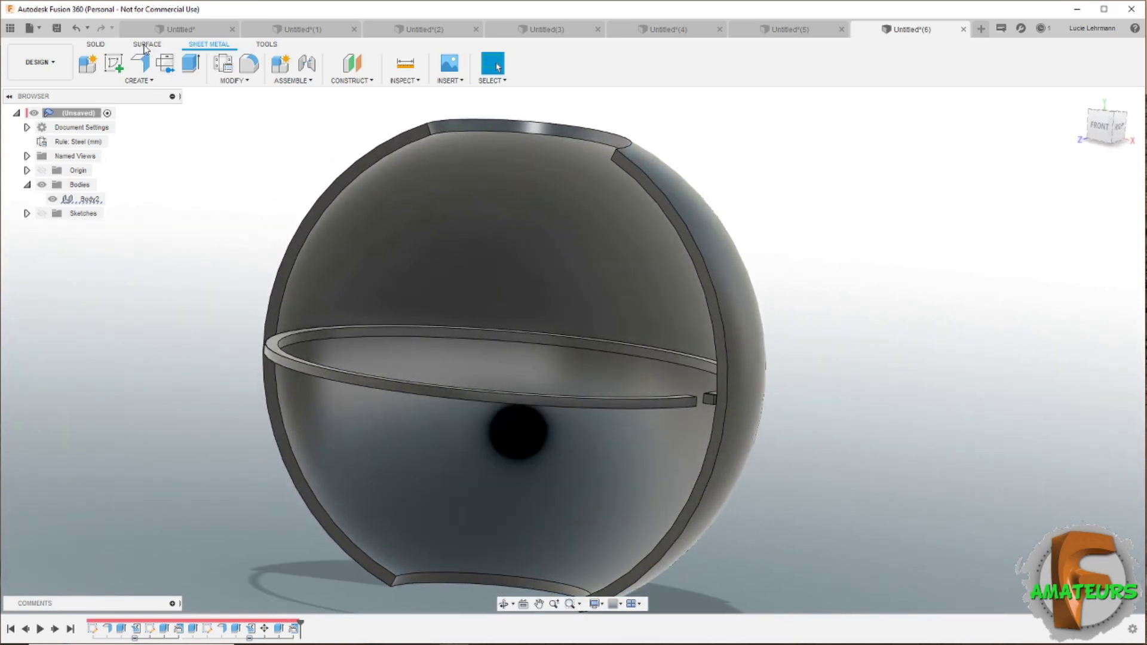
# - Revolve the shell face around the Y axis to the opposite edge, joined into a closed sphere
pyautogui.click(96, 44)
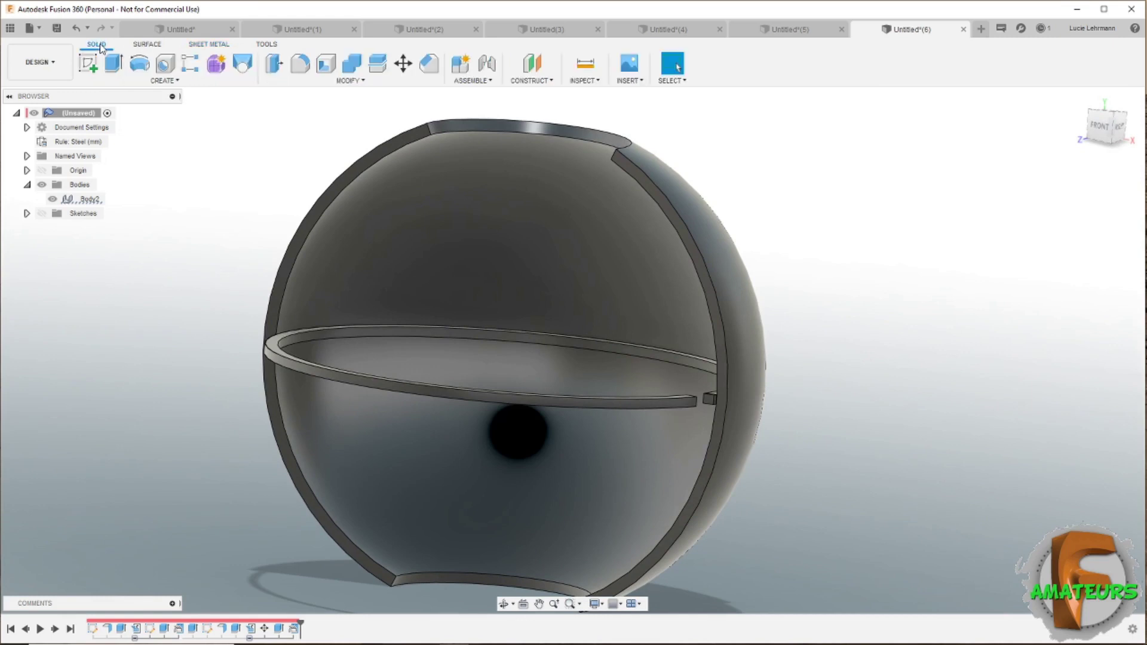
pyautogui.click(139, 63)
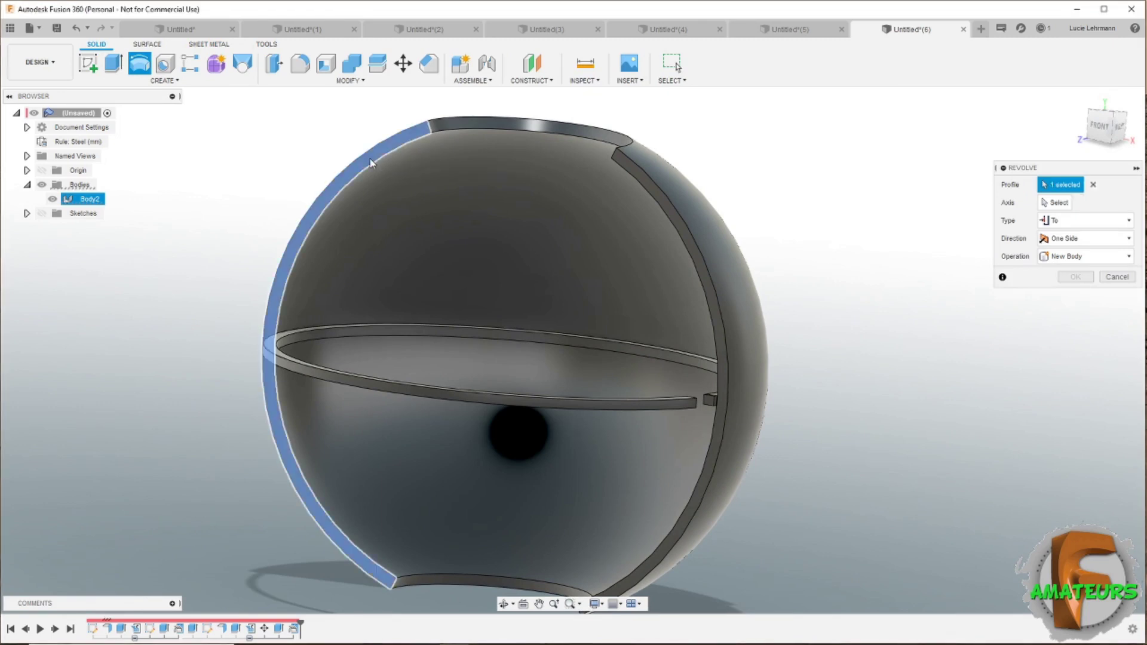
pyautogui.click(1056, 203)
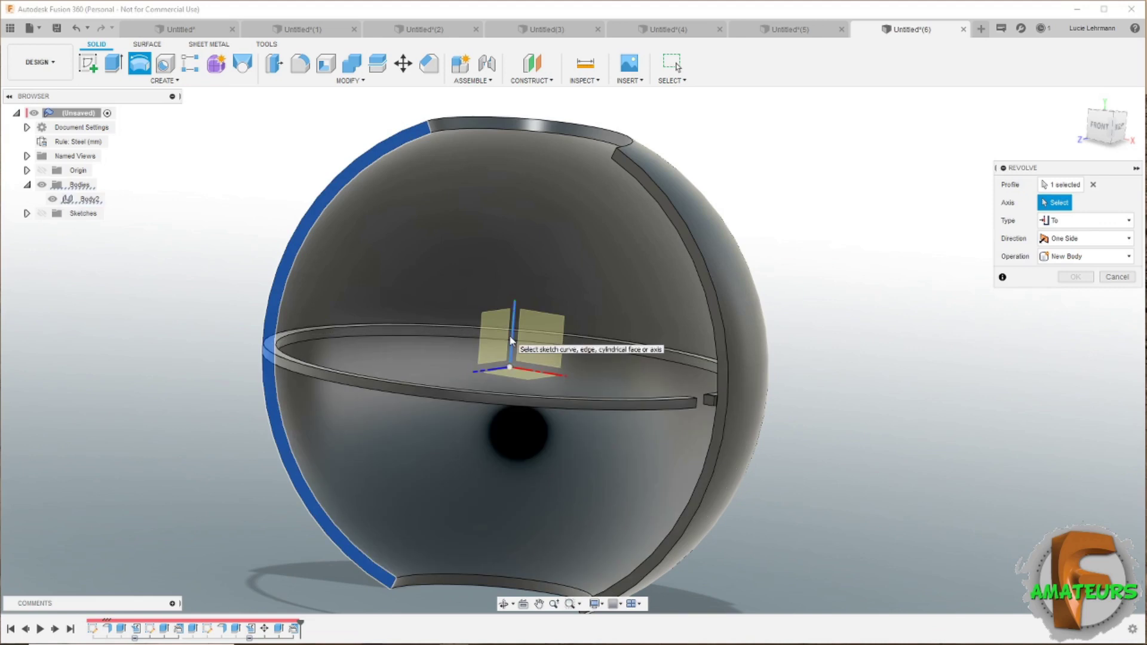
pyautogui.click(509, 339)
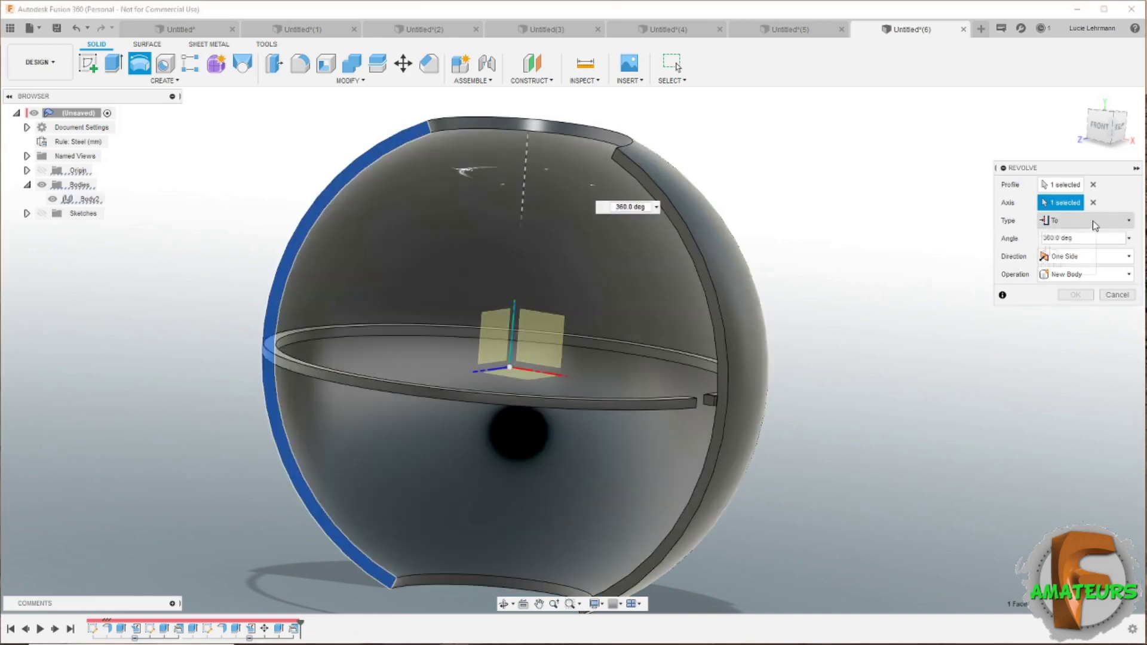
pyautogui.click(1084, 230)
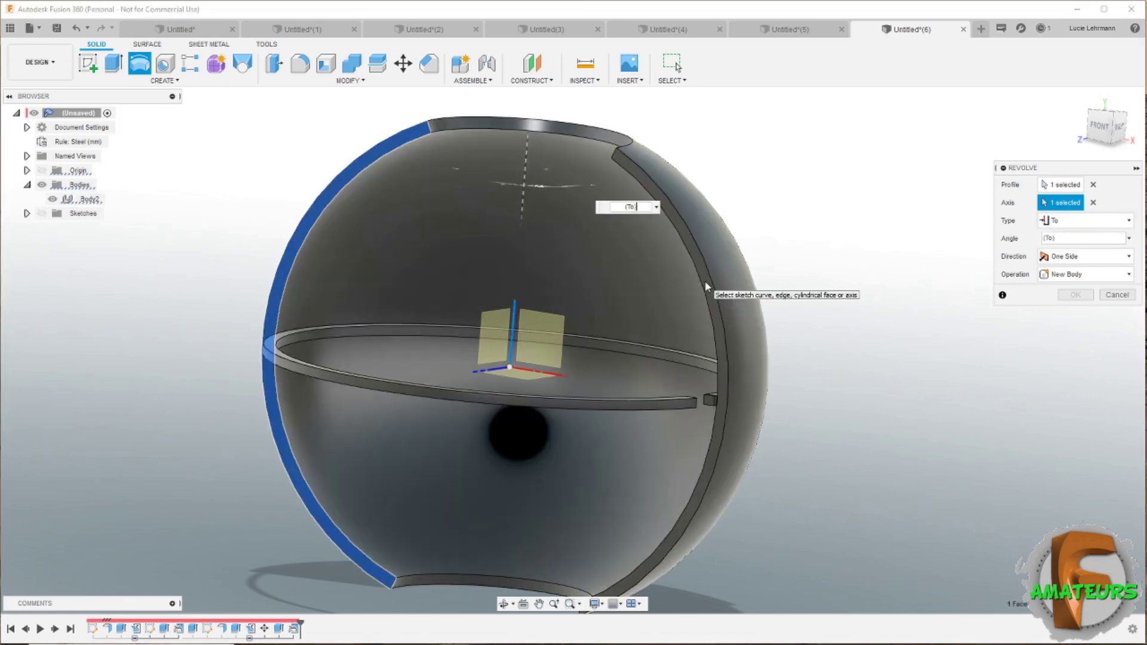
pyautogui.click(706, 283)
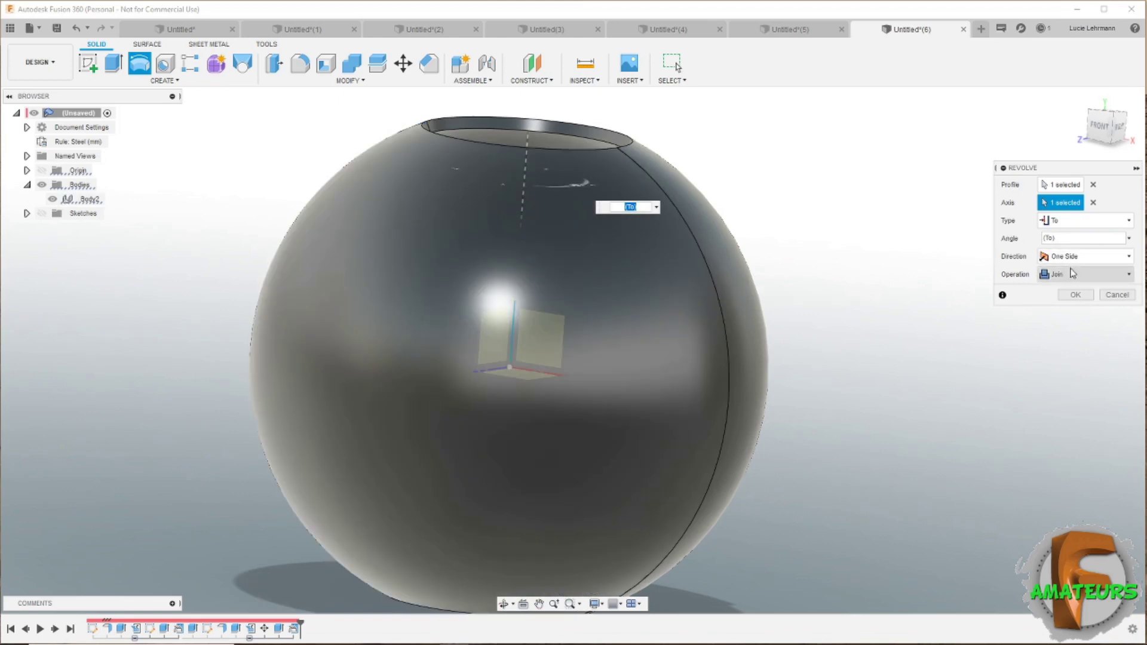
pyautogui.click(1076, 295)
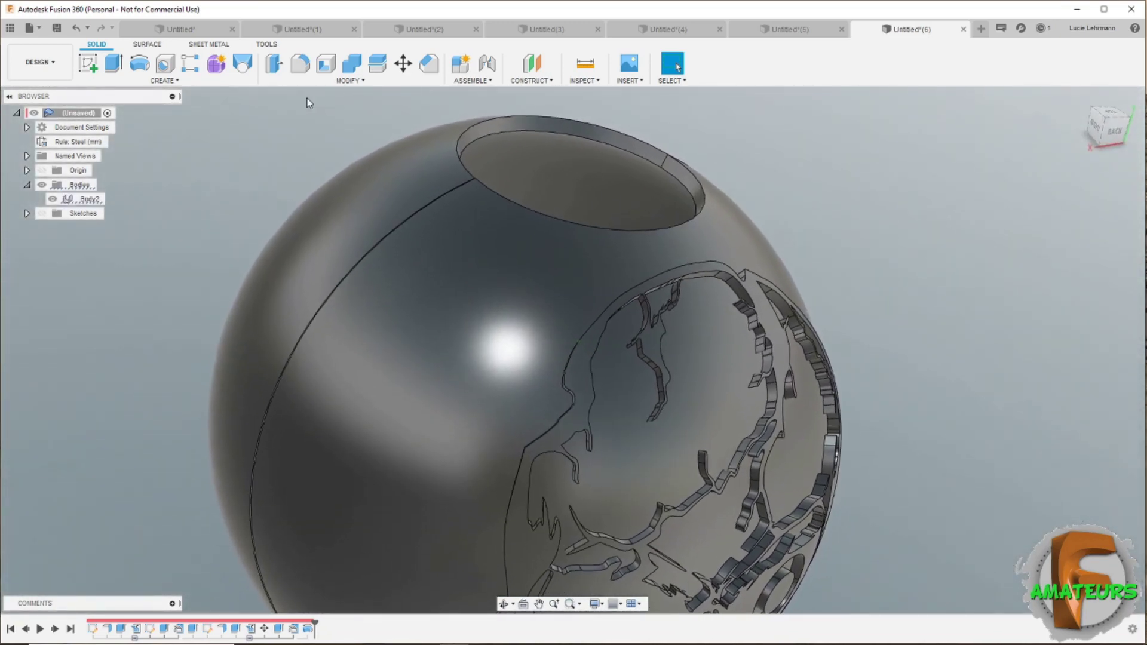
# - Press Pull the top opening's rim face outward by 13 mm
pyautogui.click(276, 67)
pyautogui.click(455, 156)
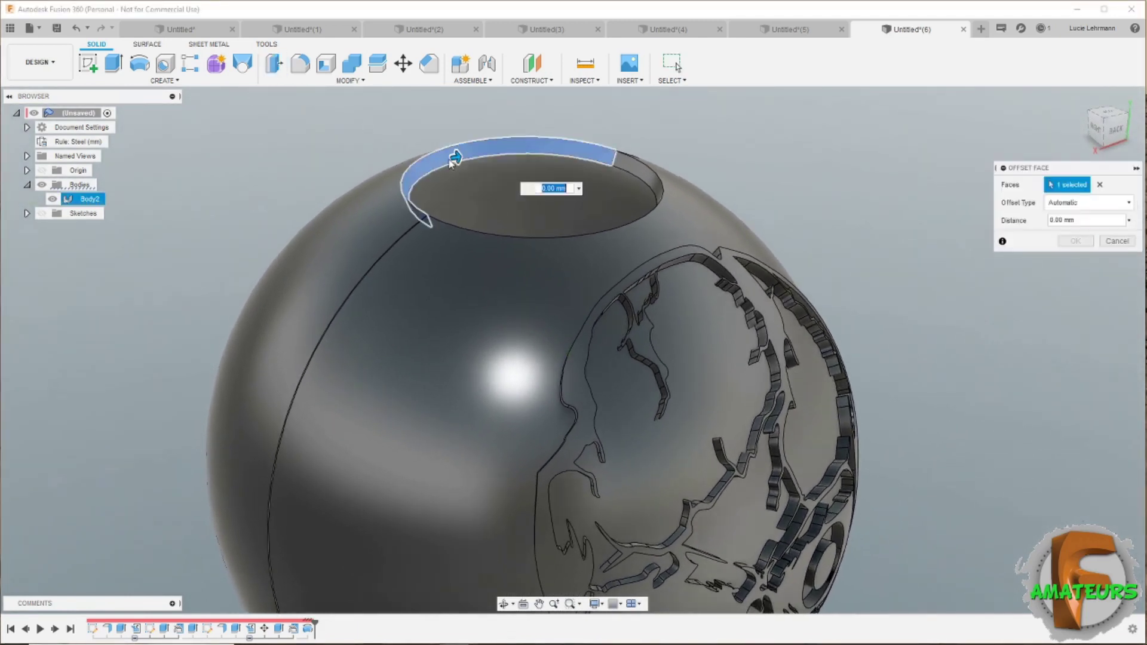
pyautogui.moveTo(456, 156); pyautogui.dragTo(481, 160)
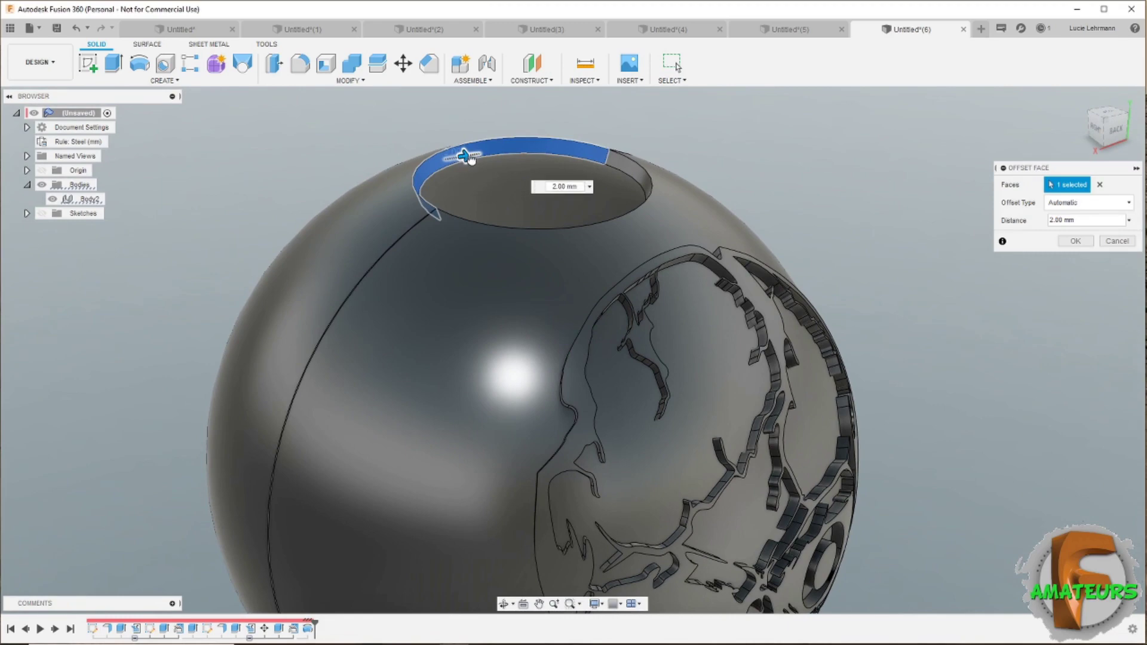
pyautogui.moveTo(480, 160); pyautogui.dragTo(508, 152)
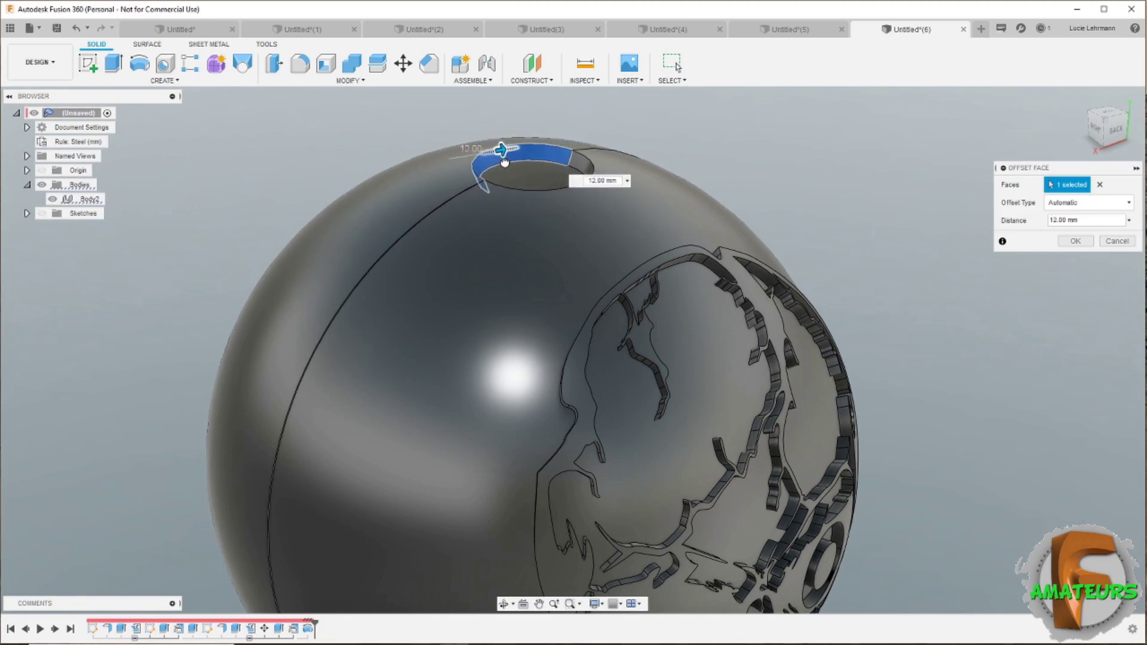
pyautogui.click(1075, 241)
pyautogui.scroll(-3, 537, 214)
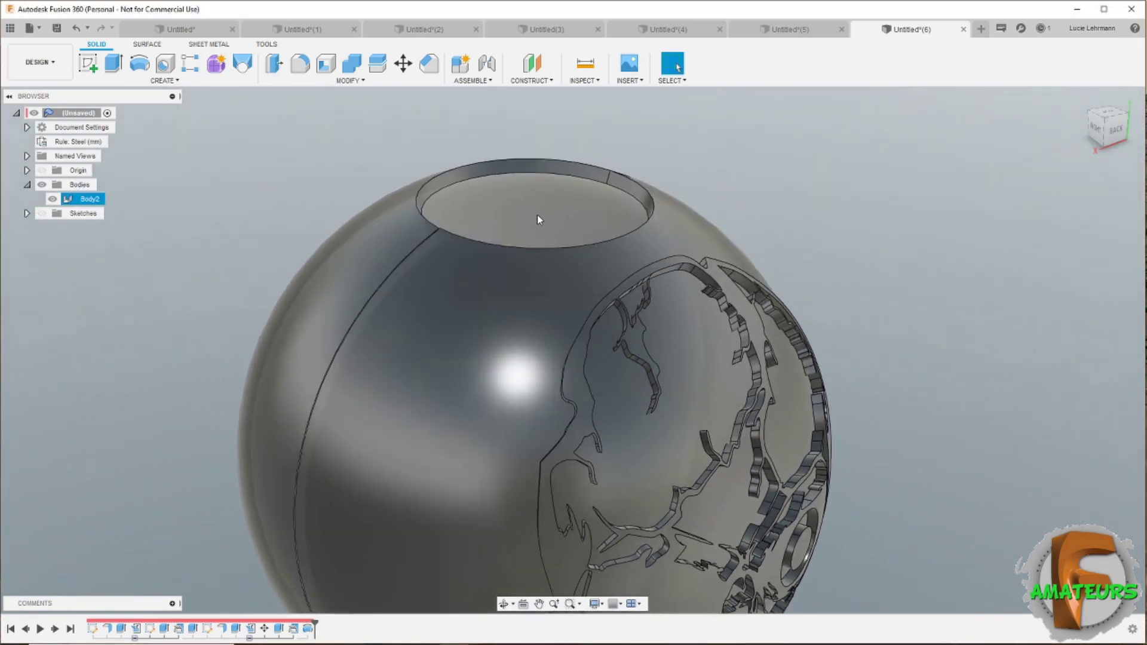